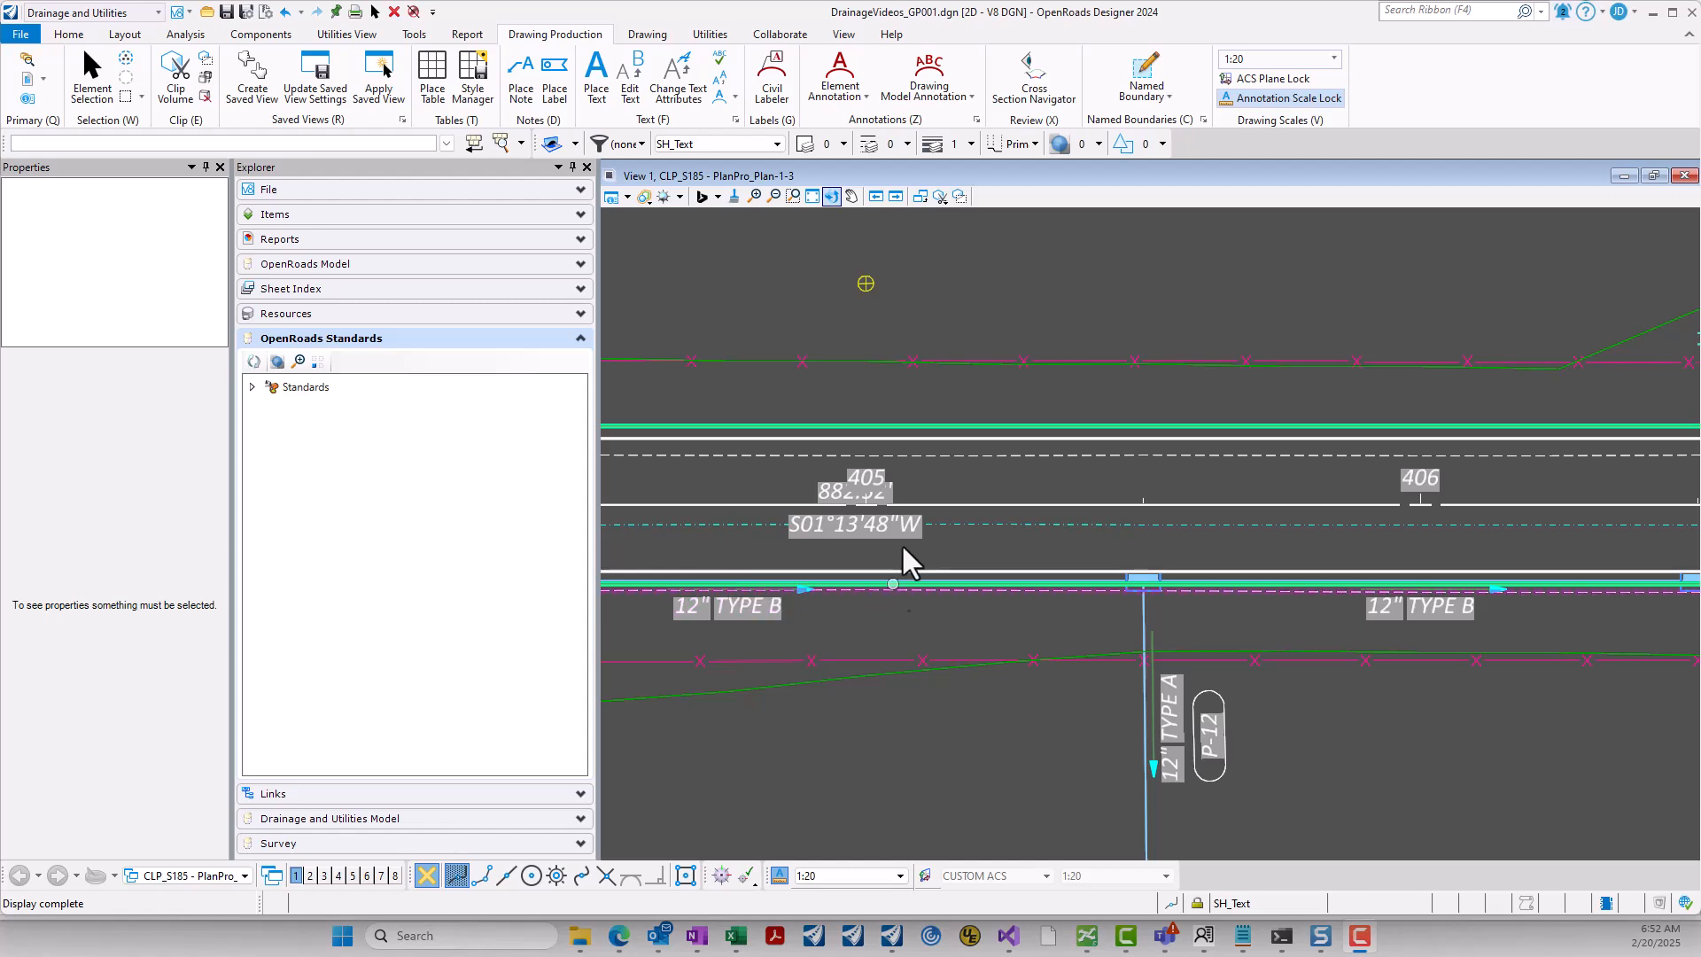
Step: Open the Annotate Element tool to view its parameters and annotation group override option, and leave it
{"action": "left_click", "coordinate": [840, 73]}
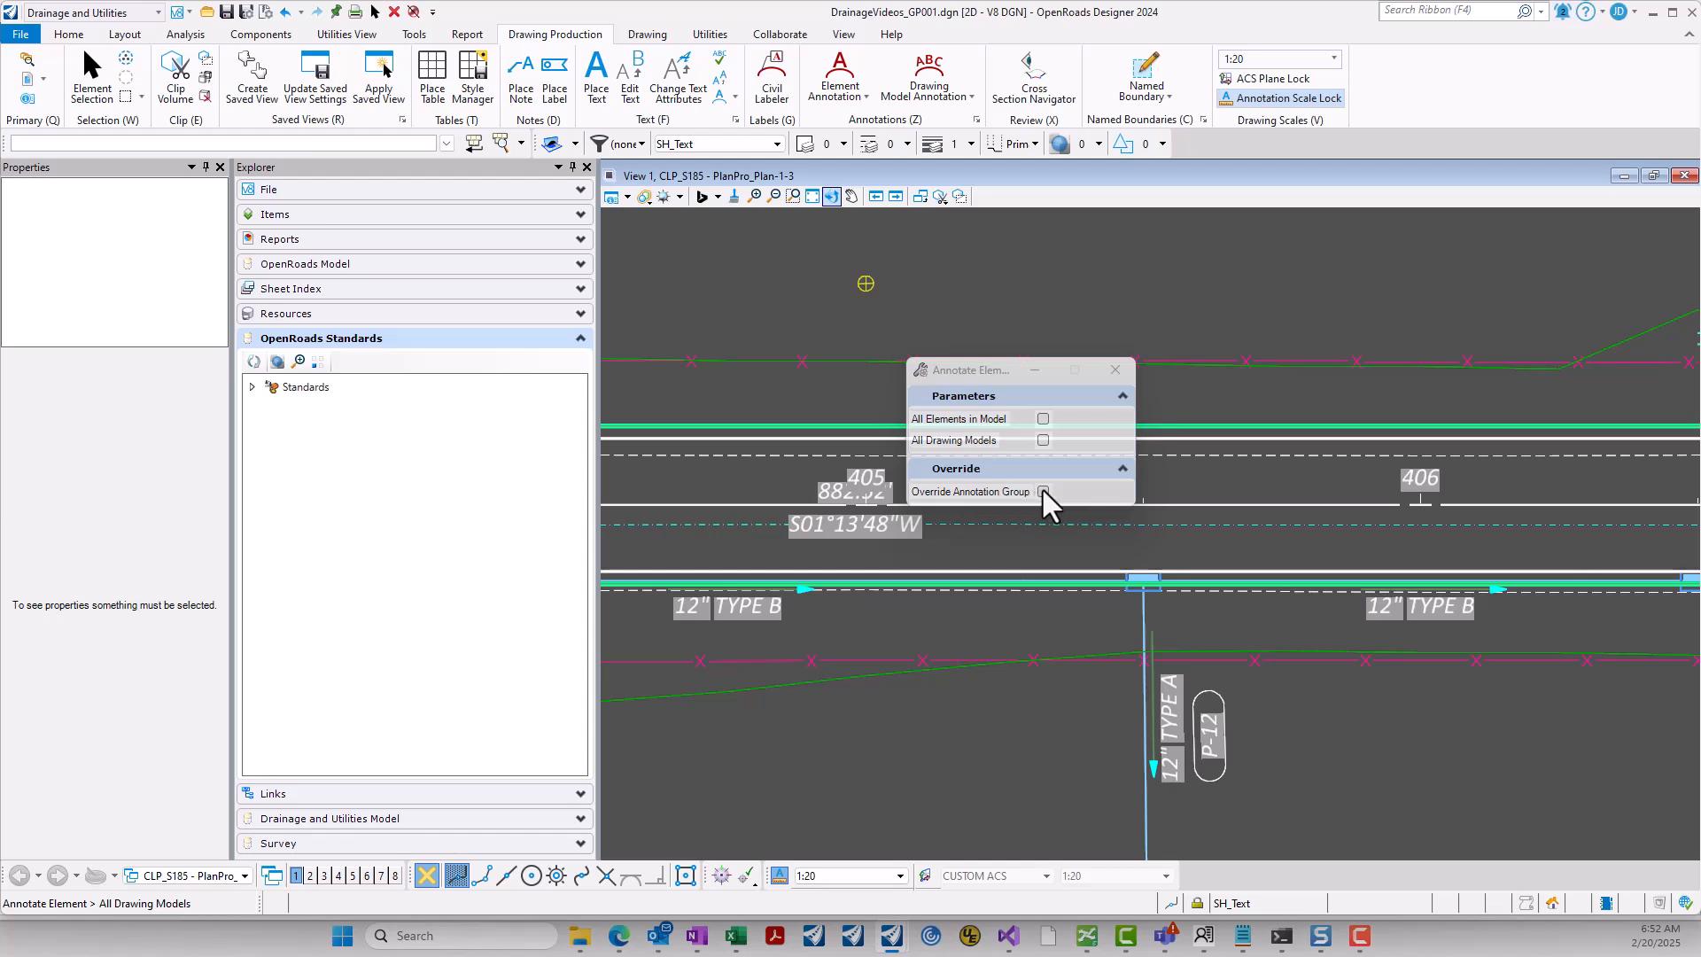
{"action": "left_click_drag", "start_coordinate": [990, 370], "coordinate": [993, 357]}
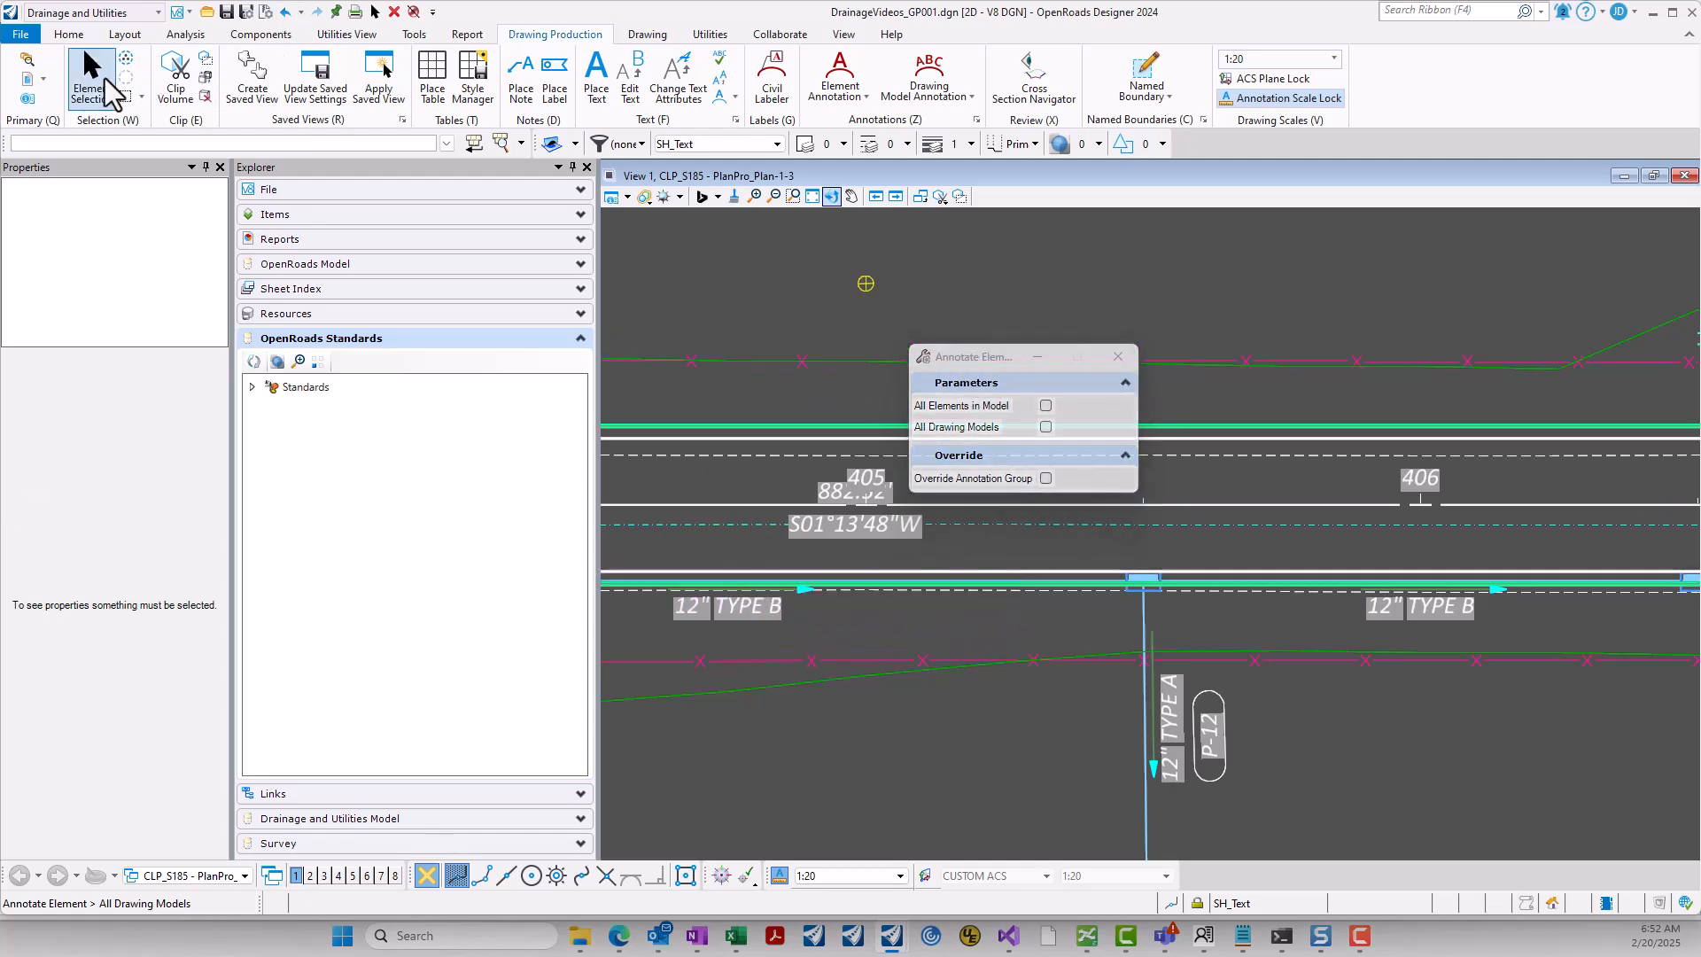
{"action": "left_click", "coordinate": [93, 75]}
Step: Select the storm sewer pipe link along the roadway edge to view its properties, and clear the selection
{"action": "scroll", "coordinate": [810, 592], "scroll_direction": "up", "scroll_amount": 3}
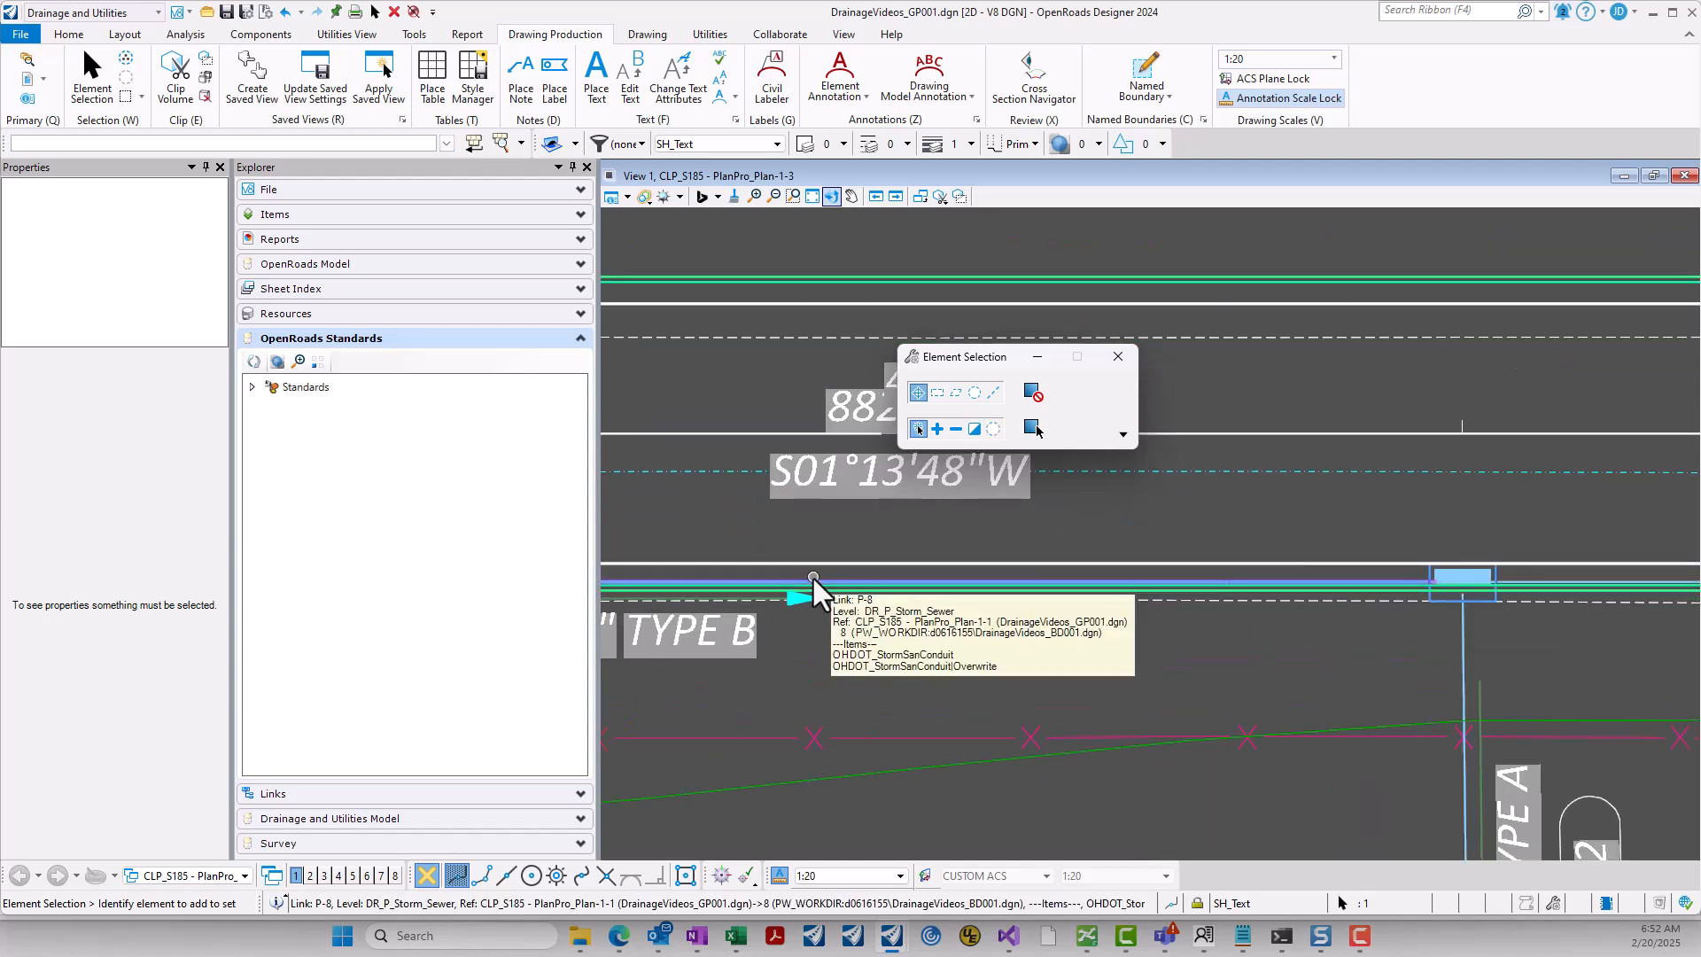
{"action": "left_click", "coordinate": [820, 583]}
{"action": "scroll", "coordinate": [778, 529], "scroll_direction": "down", "scroll_amount": 2}
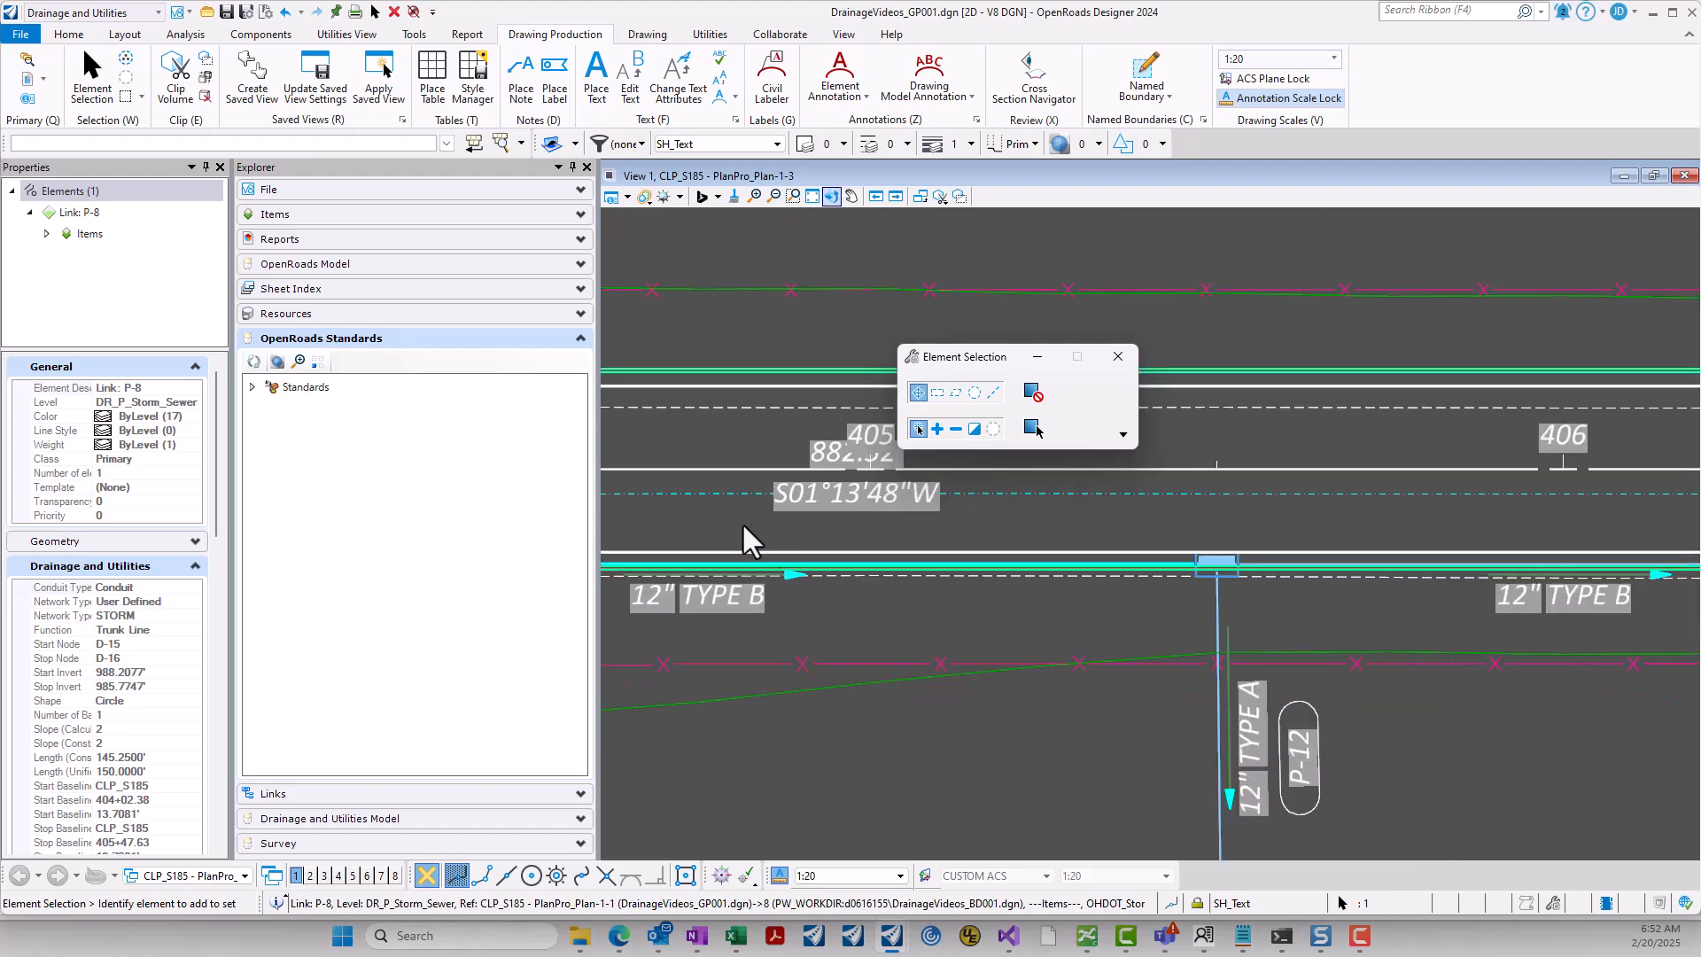
{"action": "left_click", "coordinate": [746, 523]}
{"action": "scroll", "coordinate": [1149, 562], "scroll_direction": "down", "scroll_amount": 1}
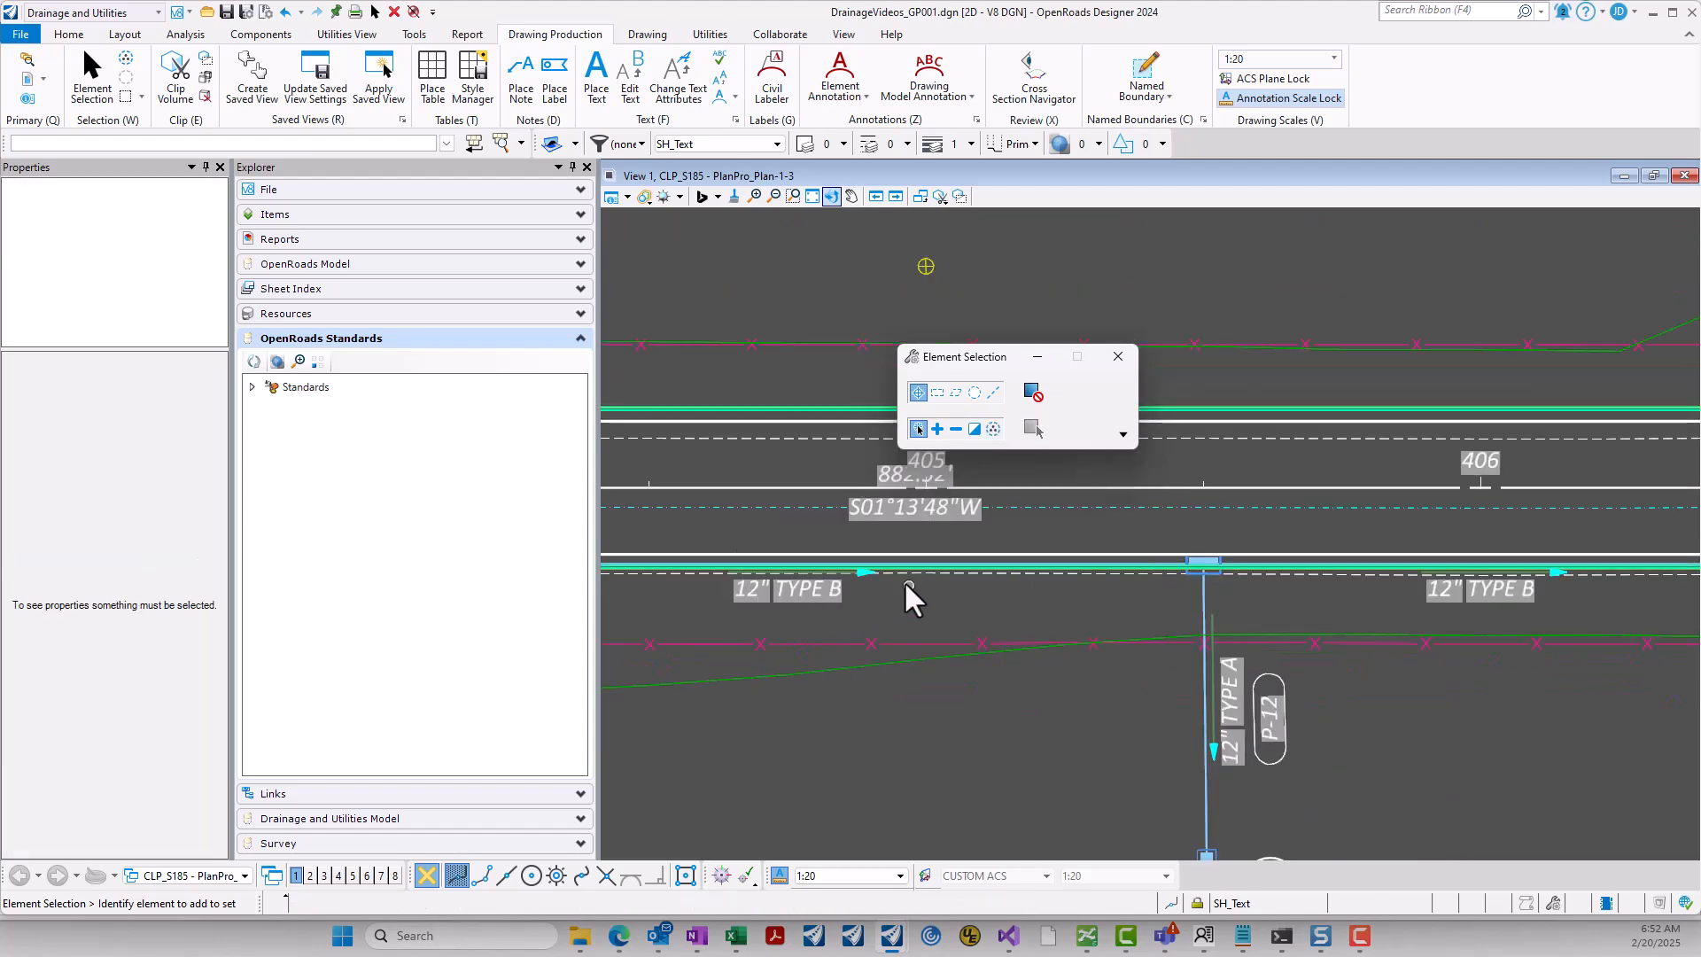
Step: Switch to DrainageVideos_BD001.dgn and show the full names of its Linear and Linear3d plan annotation groups in OpenRoads Standards
{"action": "mouse_move", "coordinate": [881, 943]}
{"action": "left_click", "coordinate": [805, 849]}
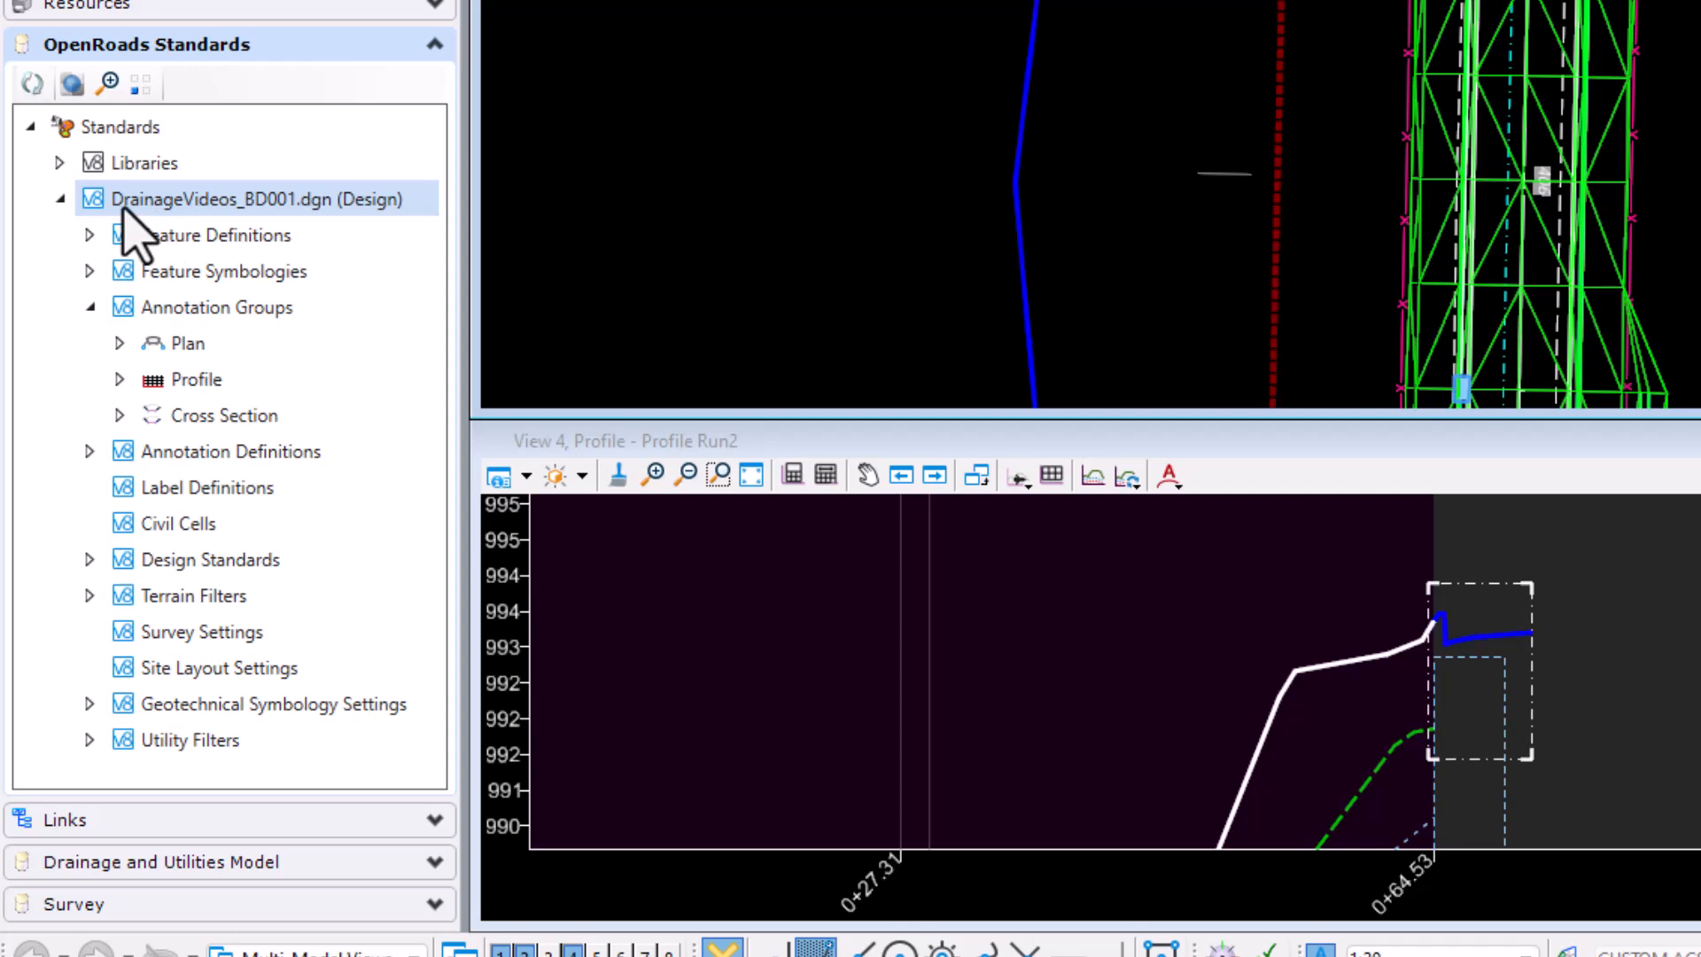
{"action": "left_click", "coordinate": [118, 345]}
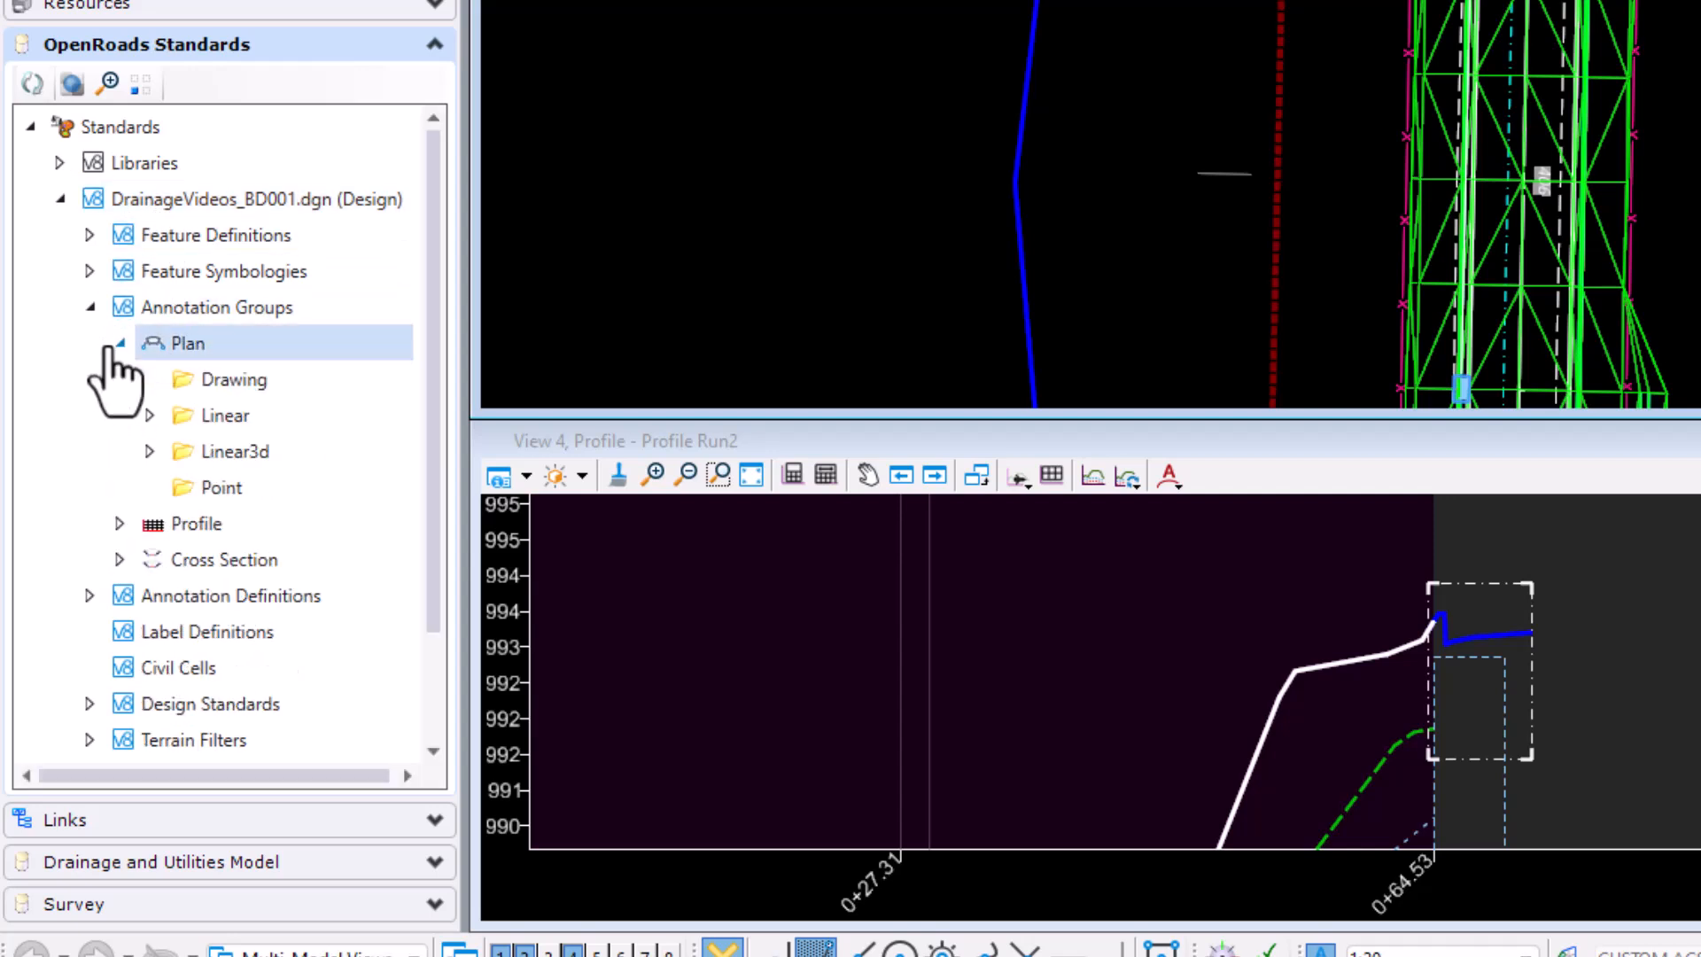
{"action": "left_click", "coordinate": [149, 416]}
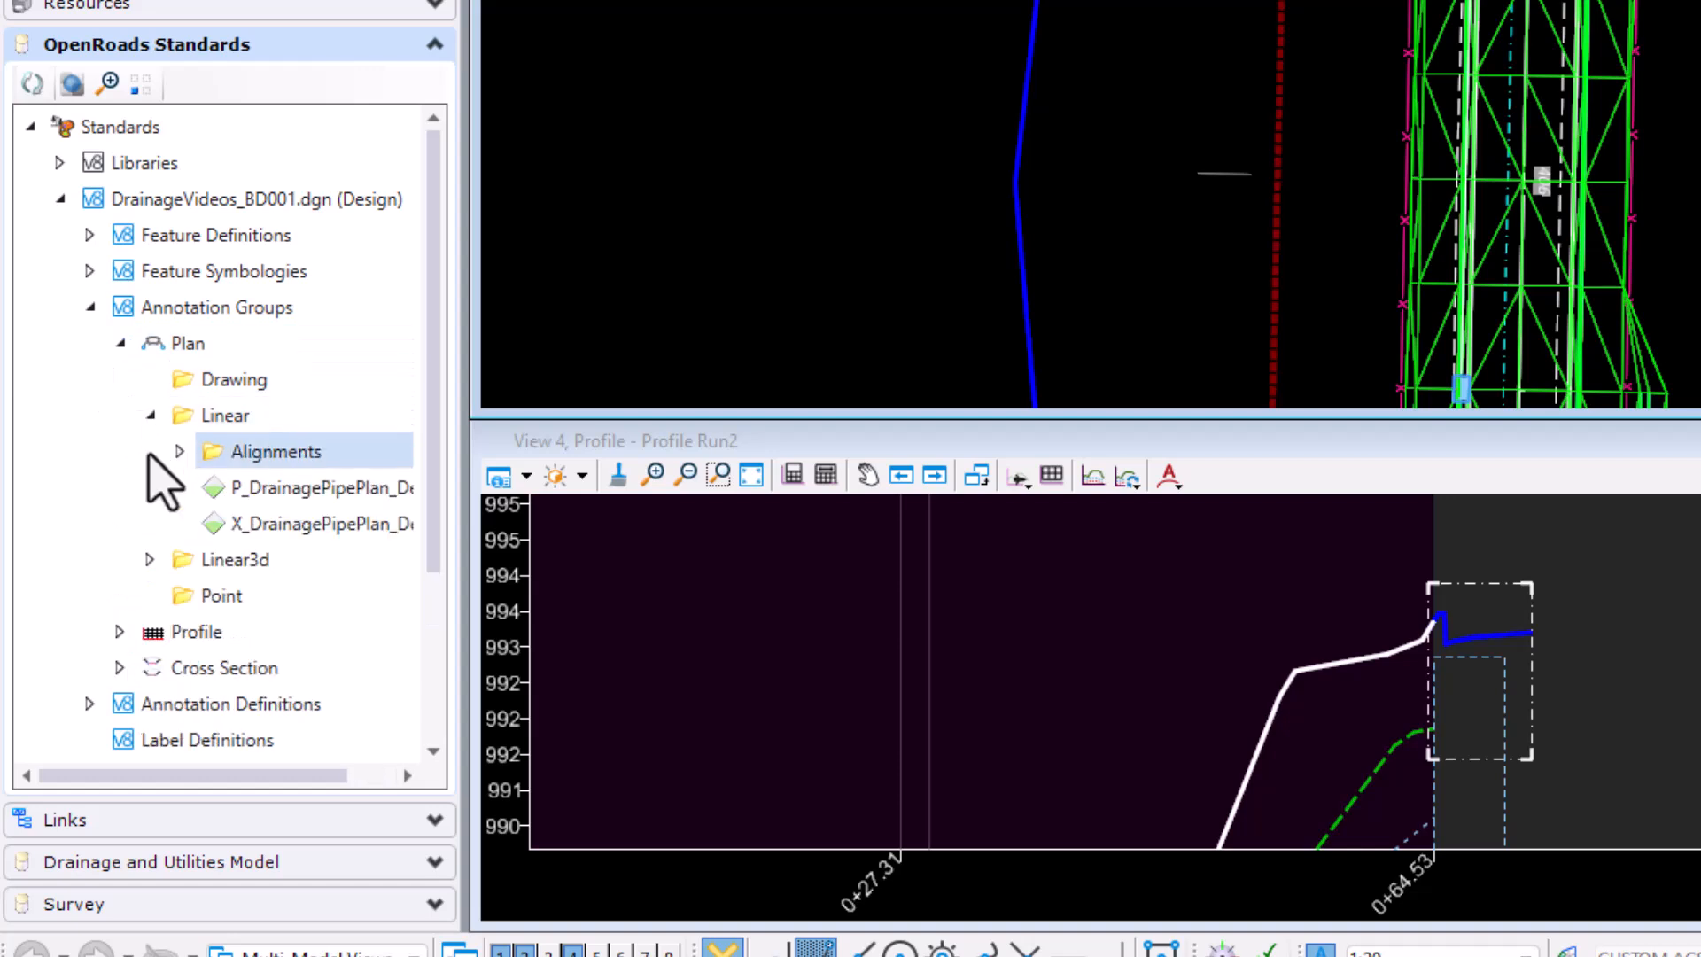
{"action": "left_click", "coordinate": [151, 559]}
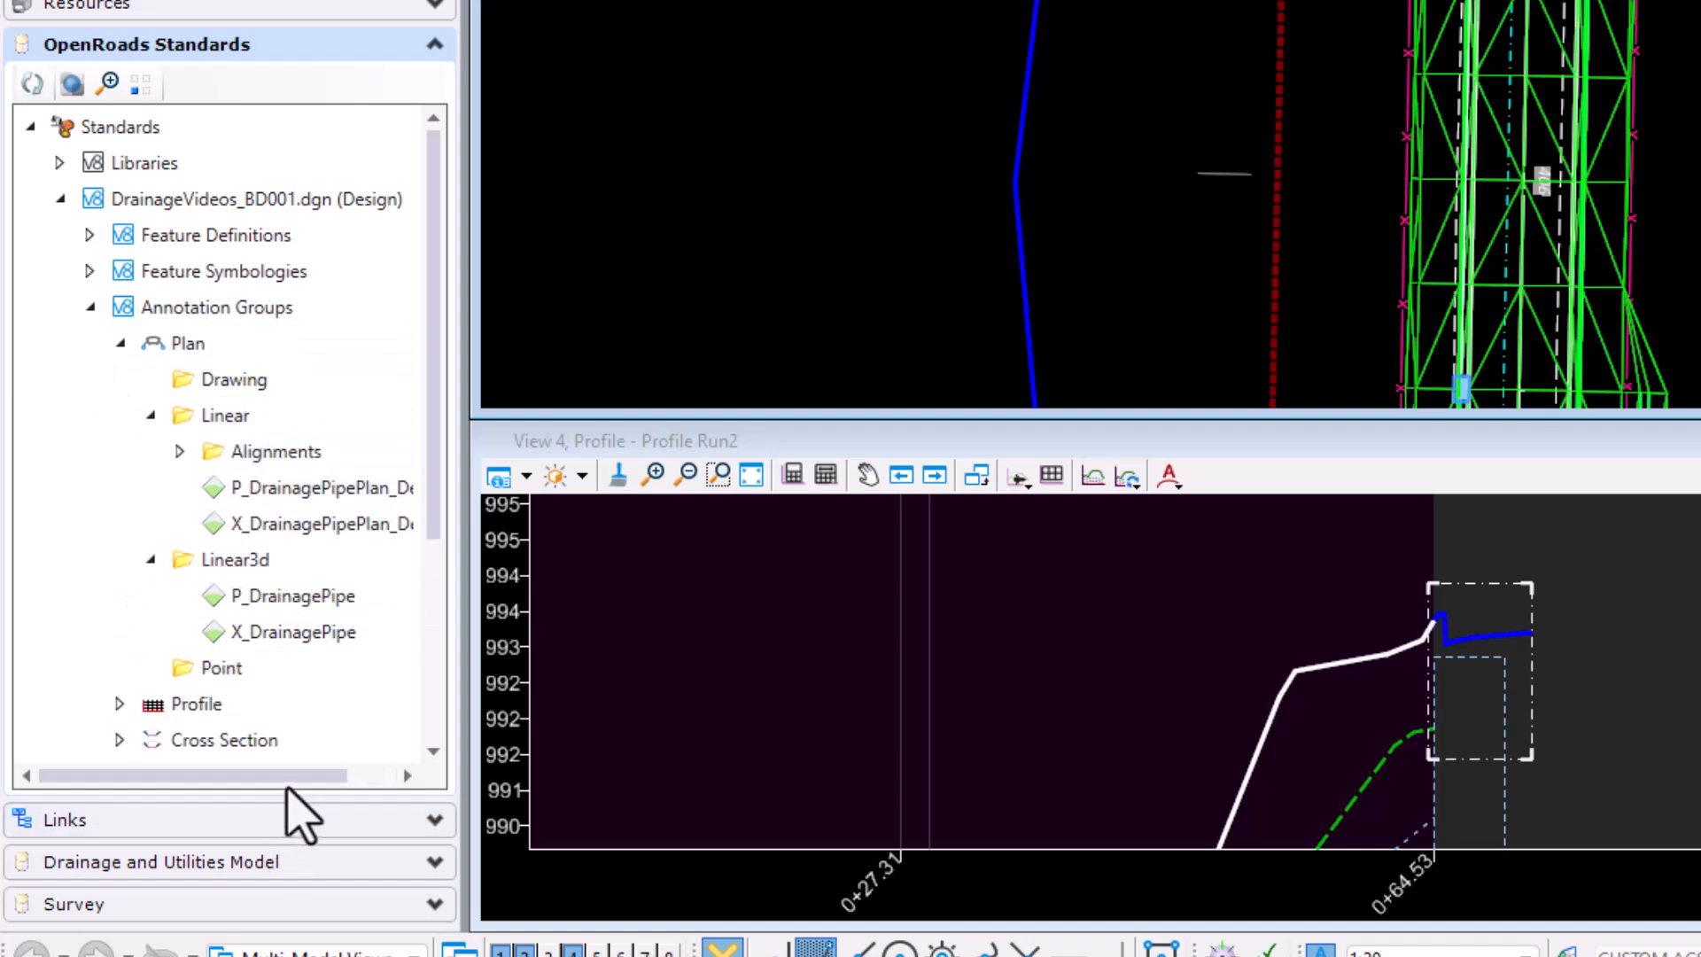
{"action": "scroll", "coordinate": [345, 795], "scroll_direction": "down", "scroll_amount": 1}
{"action": "left_click_drag", "start_coordinate": [330, 779], "coordinate": [376, 782]}
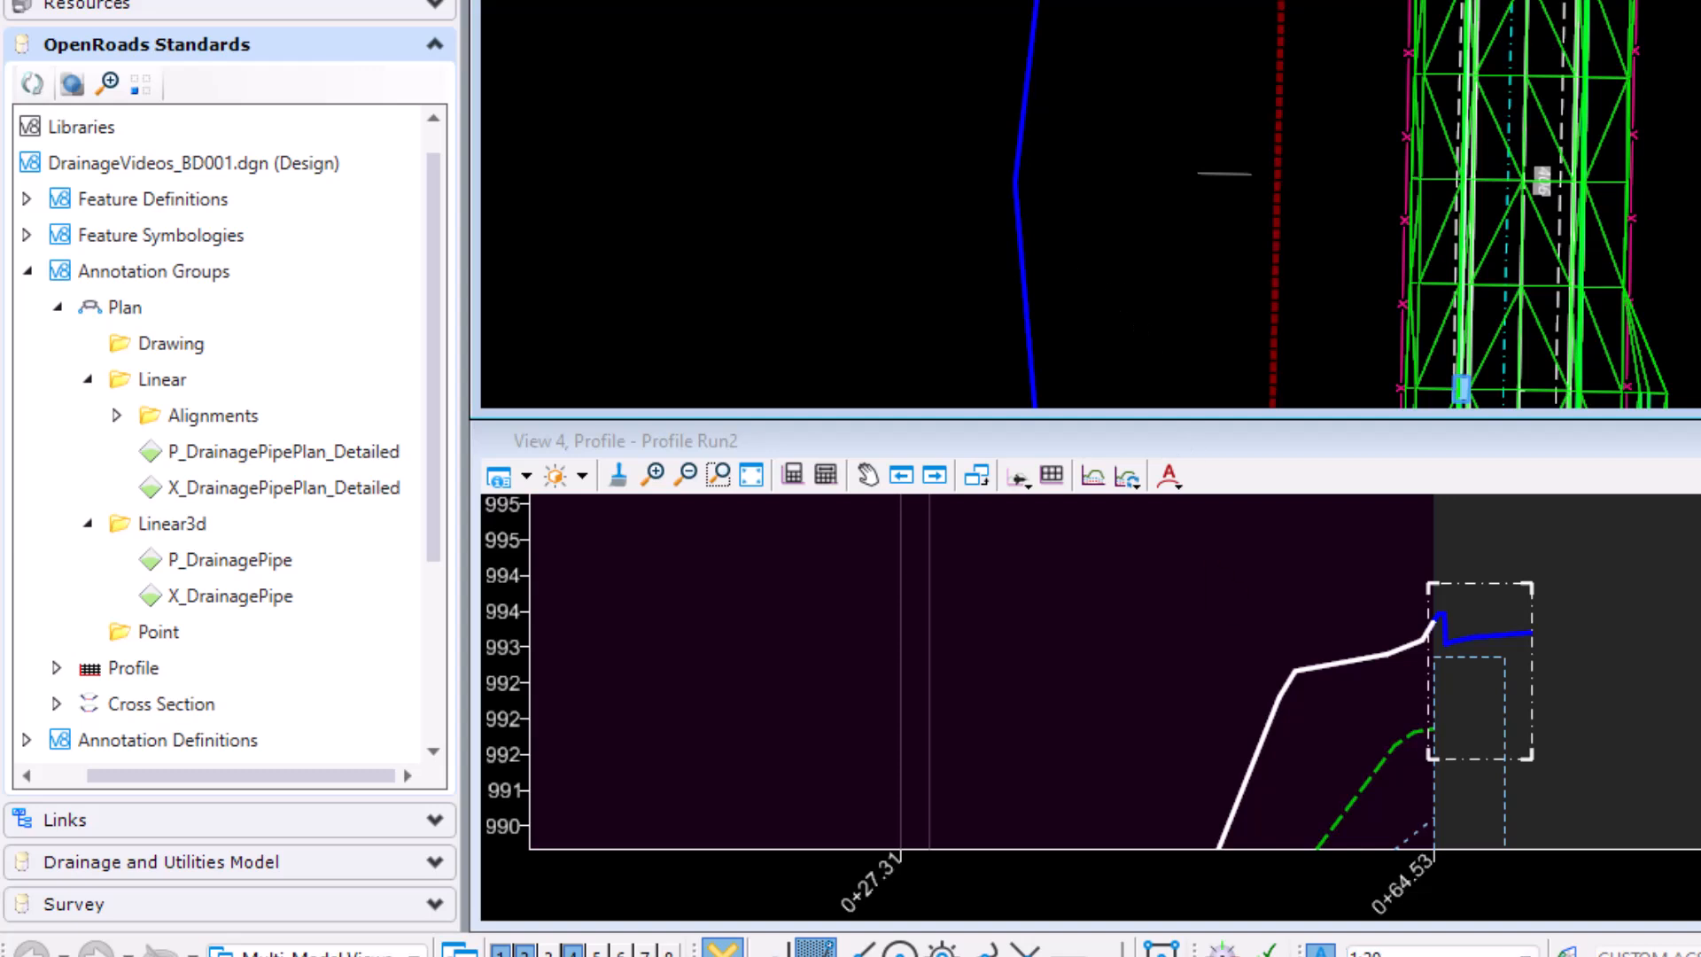
Step: Switch to DrainageVideos_GP001.dgn and expand its OpenRoads Standards to check the Annotation Groups entry
{"action": "mouse_move", "coordinate": [1511, 956]}
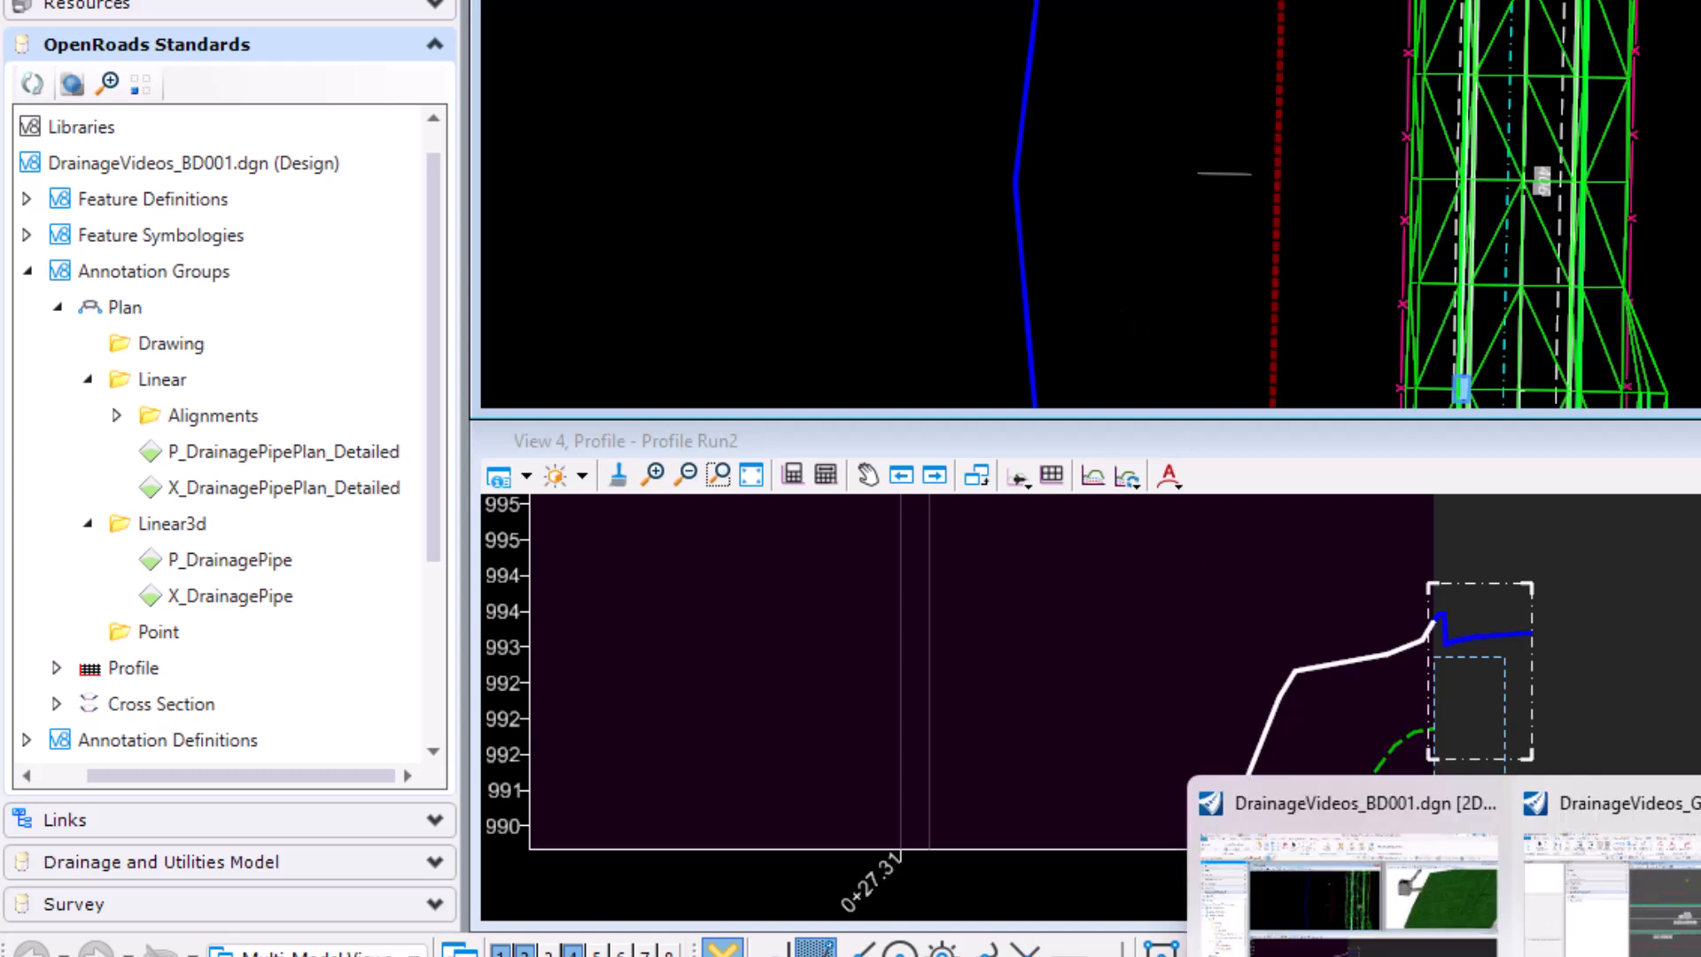
{"action": "left_click", "coordinate": [1667, 932]}
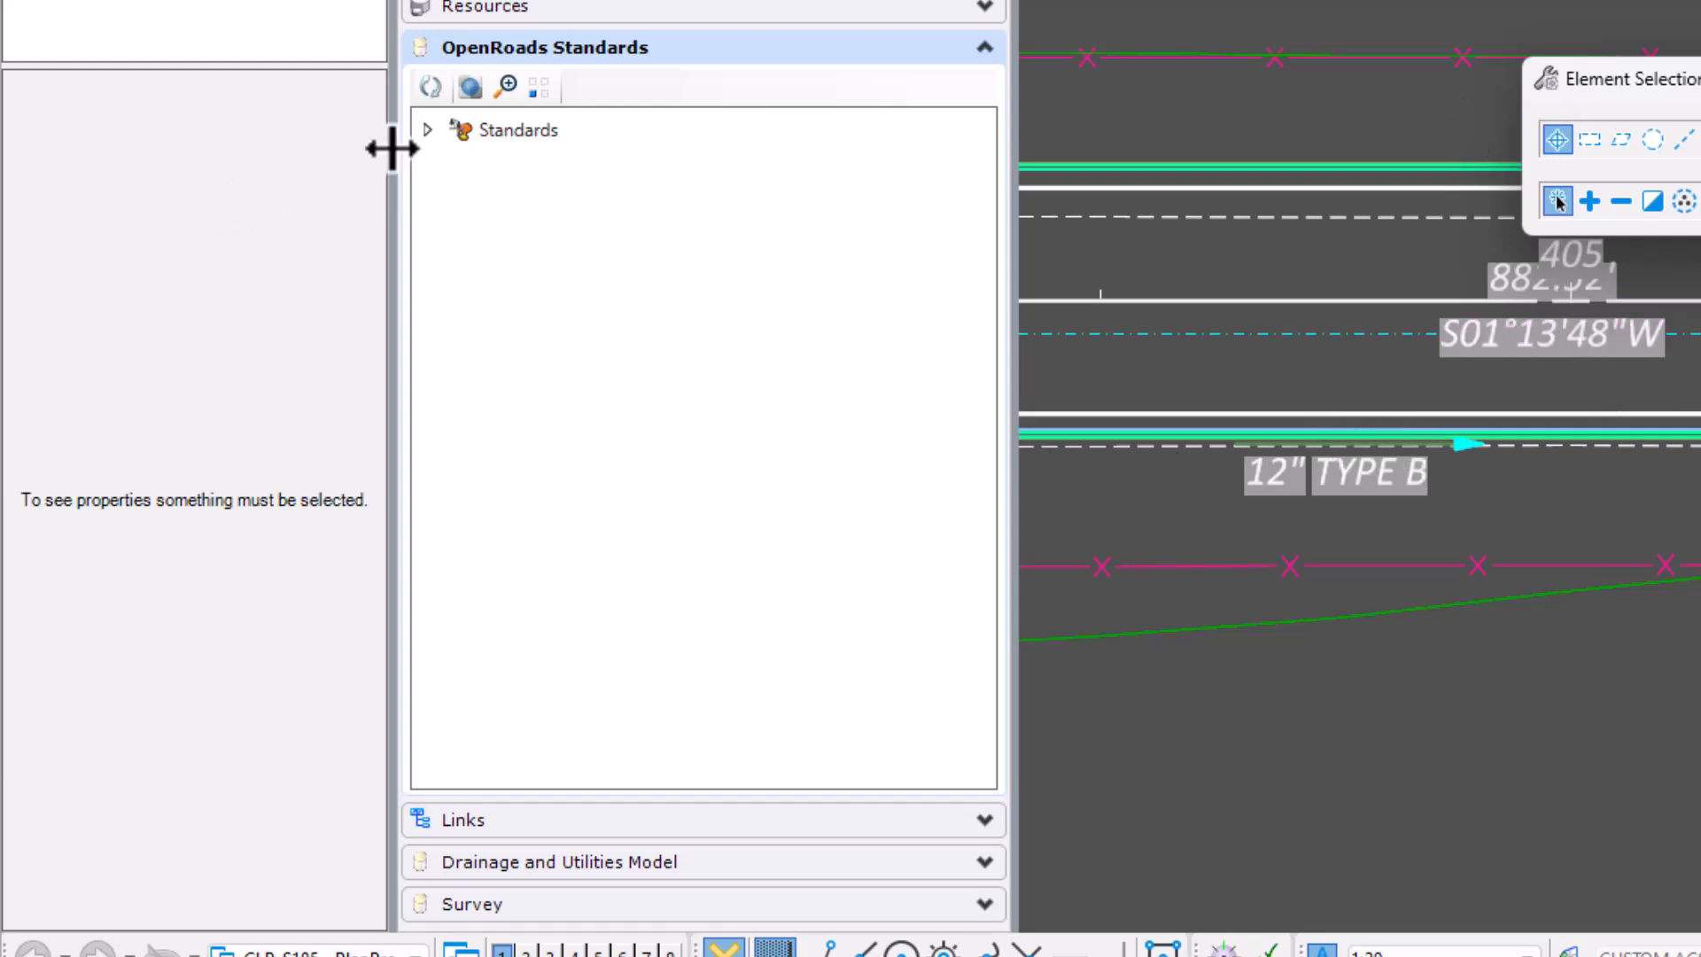
{"action": "left_click", "coordinate": [427, 129]}
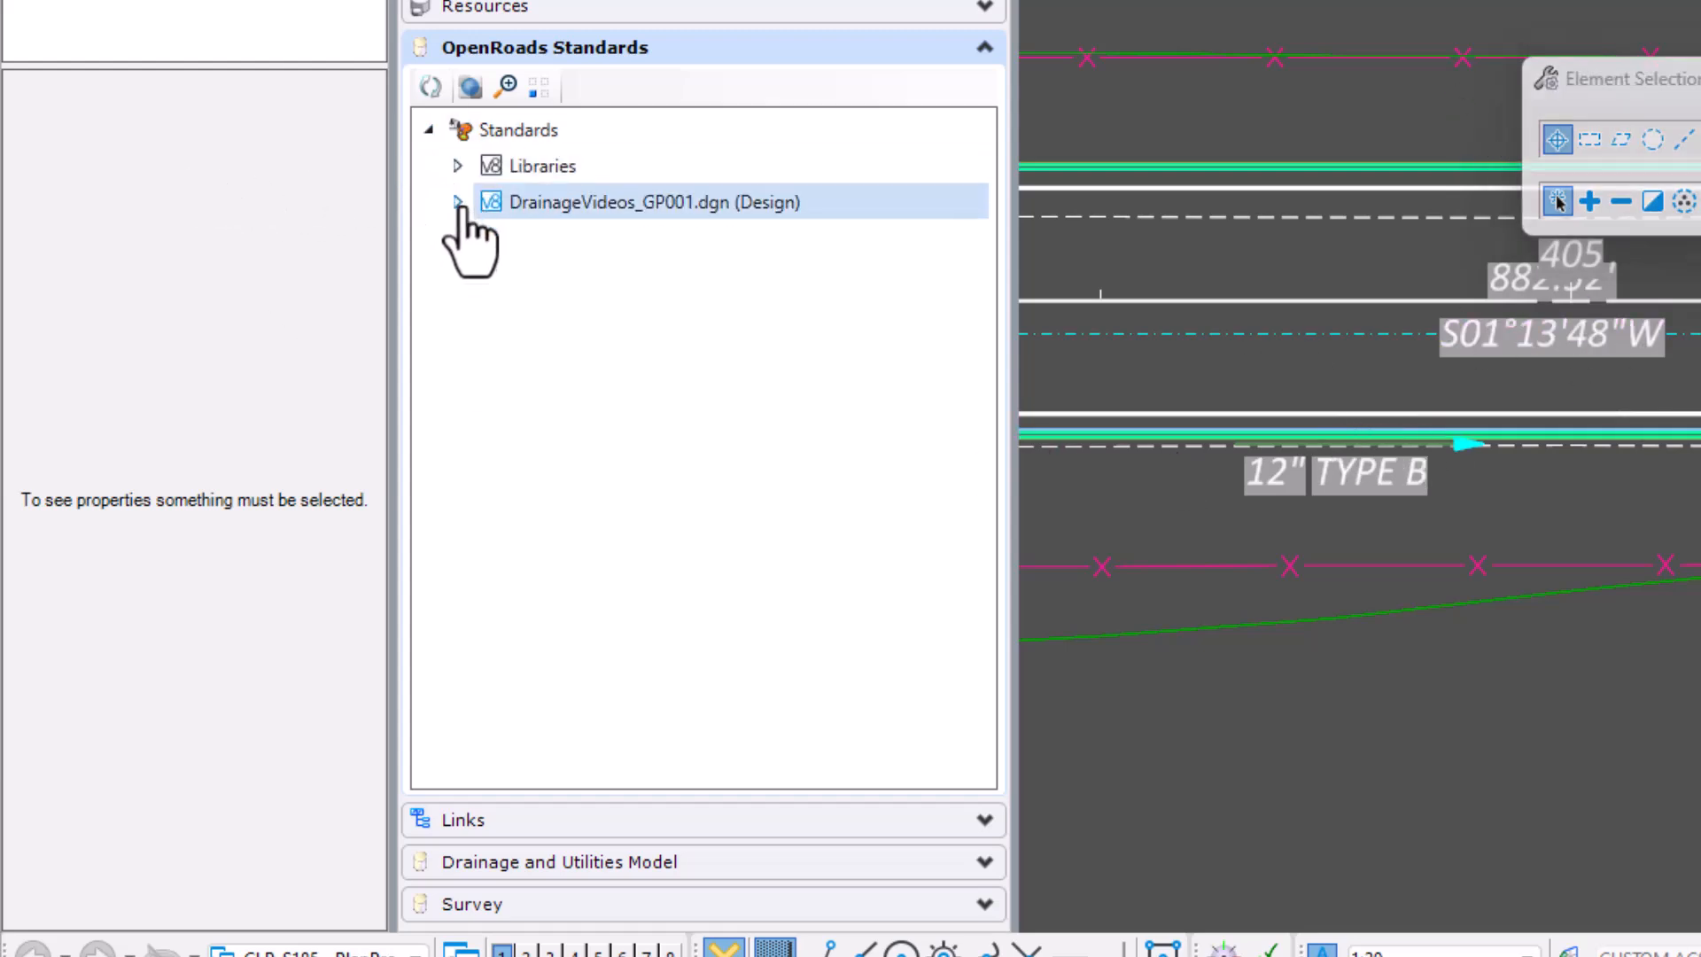
{"action": "left_click", "coordinate": [458, 202]}
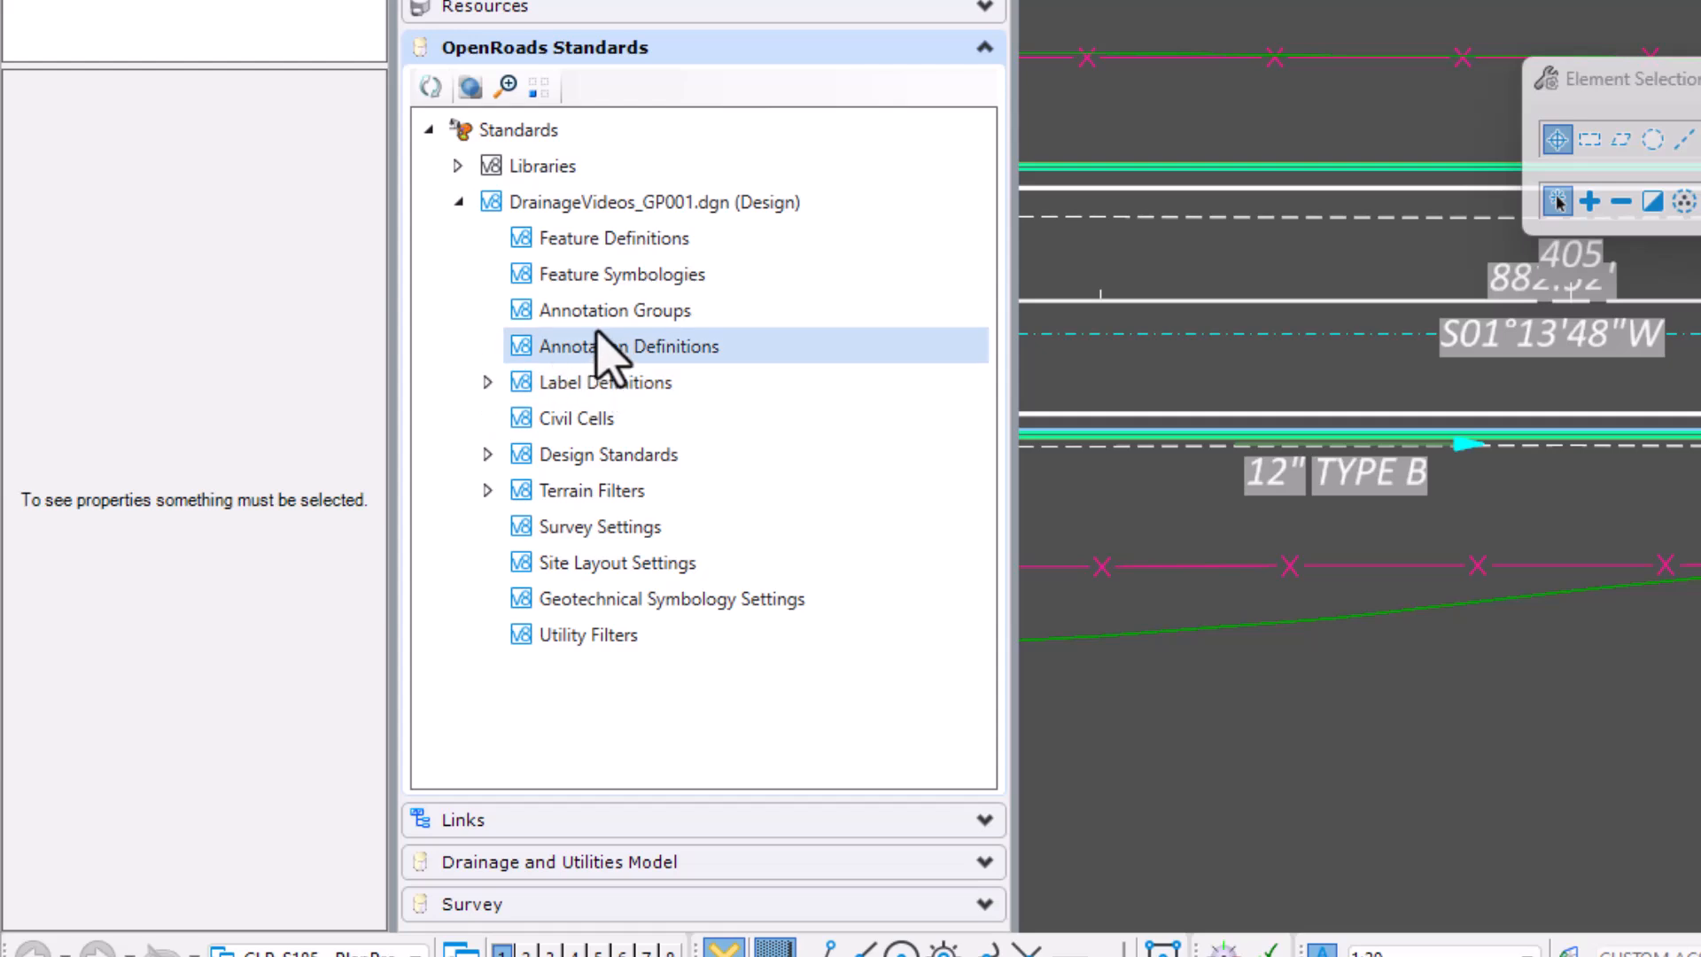
{"action": "left_click", "coordinate": [596, 341]}
{"action": "left_click", "coordinate": [545, 312]}
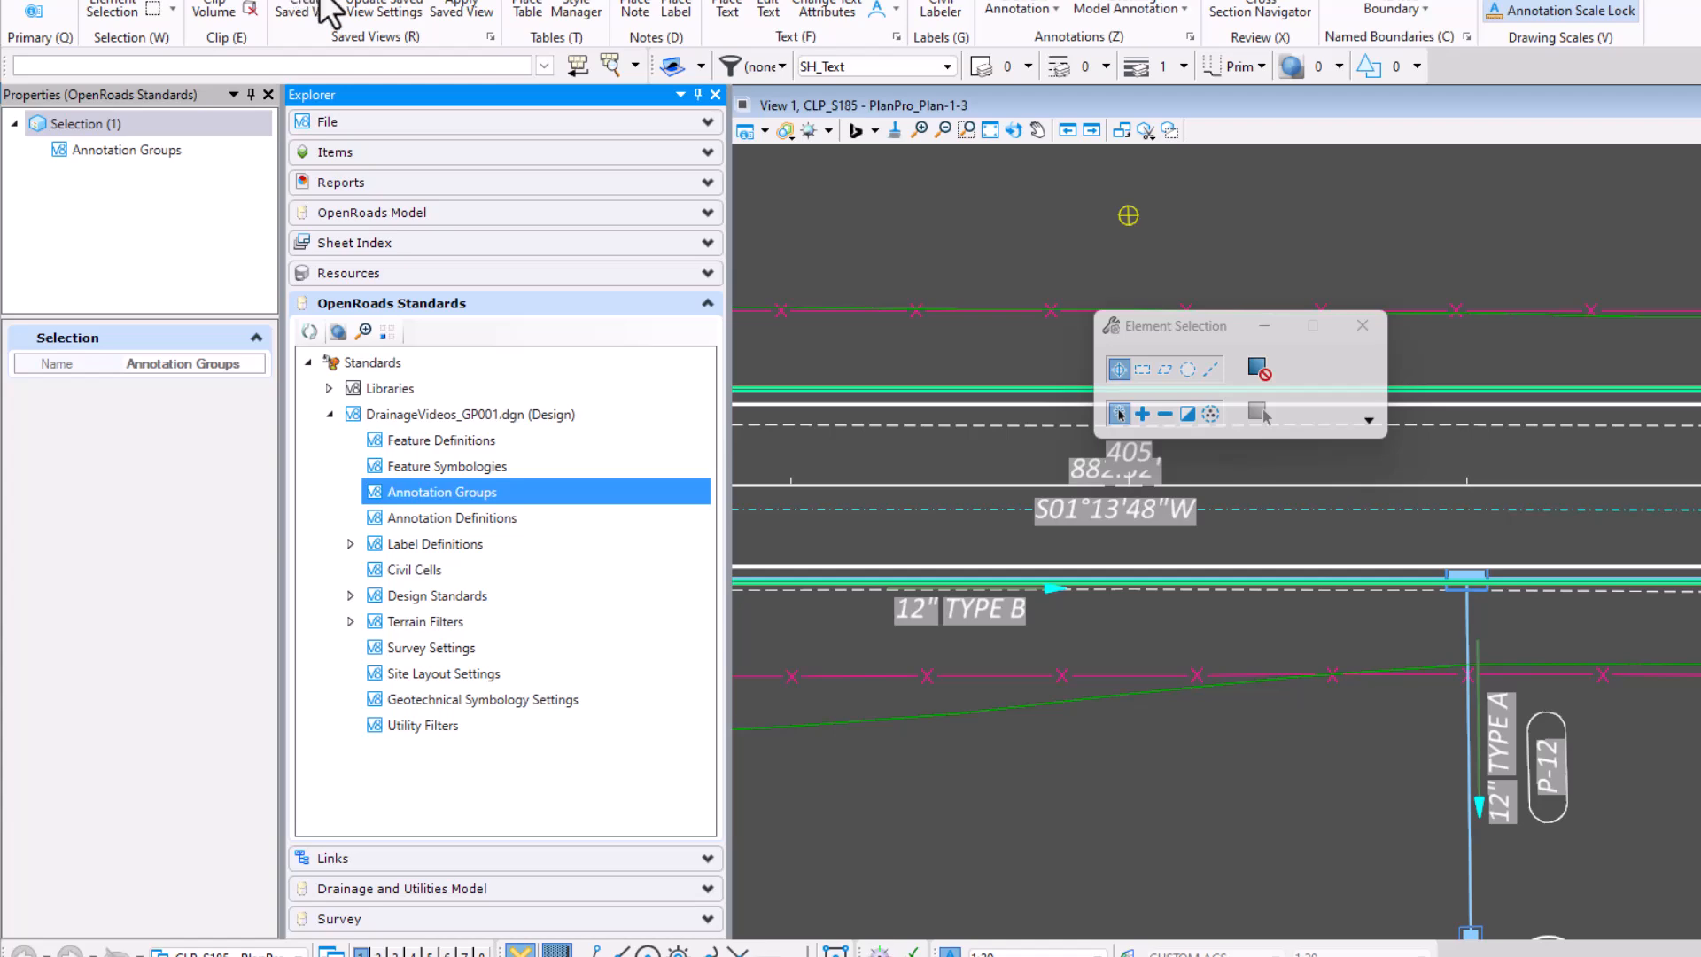
Step: Activate the Design model of DrainageVideos_GP001.dgn and refresh the file's OpenRoads Standards
{"action": "left_click", "coordinate": [322, 1]}
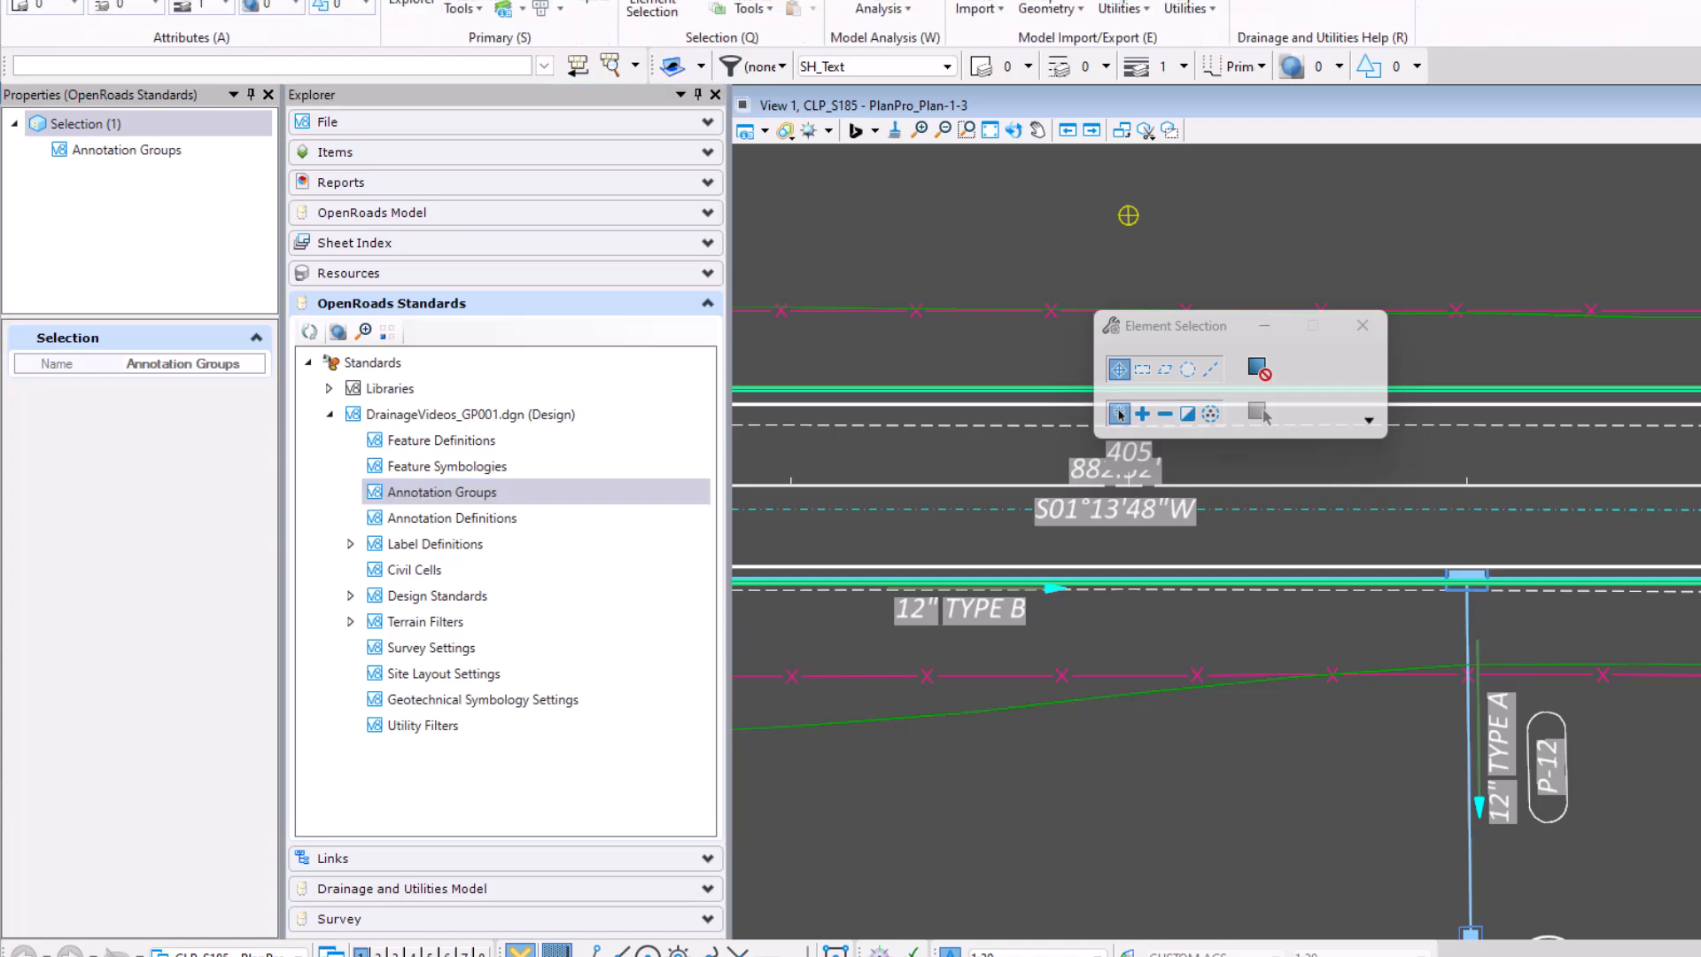
{"action": "double_click", "coordinate": [1068, 127]}
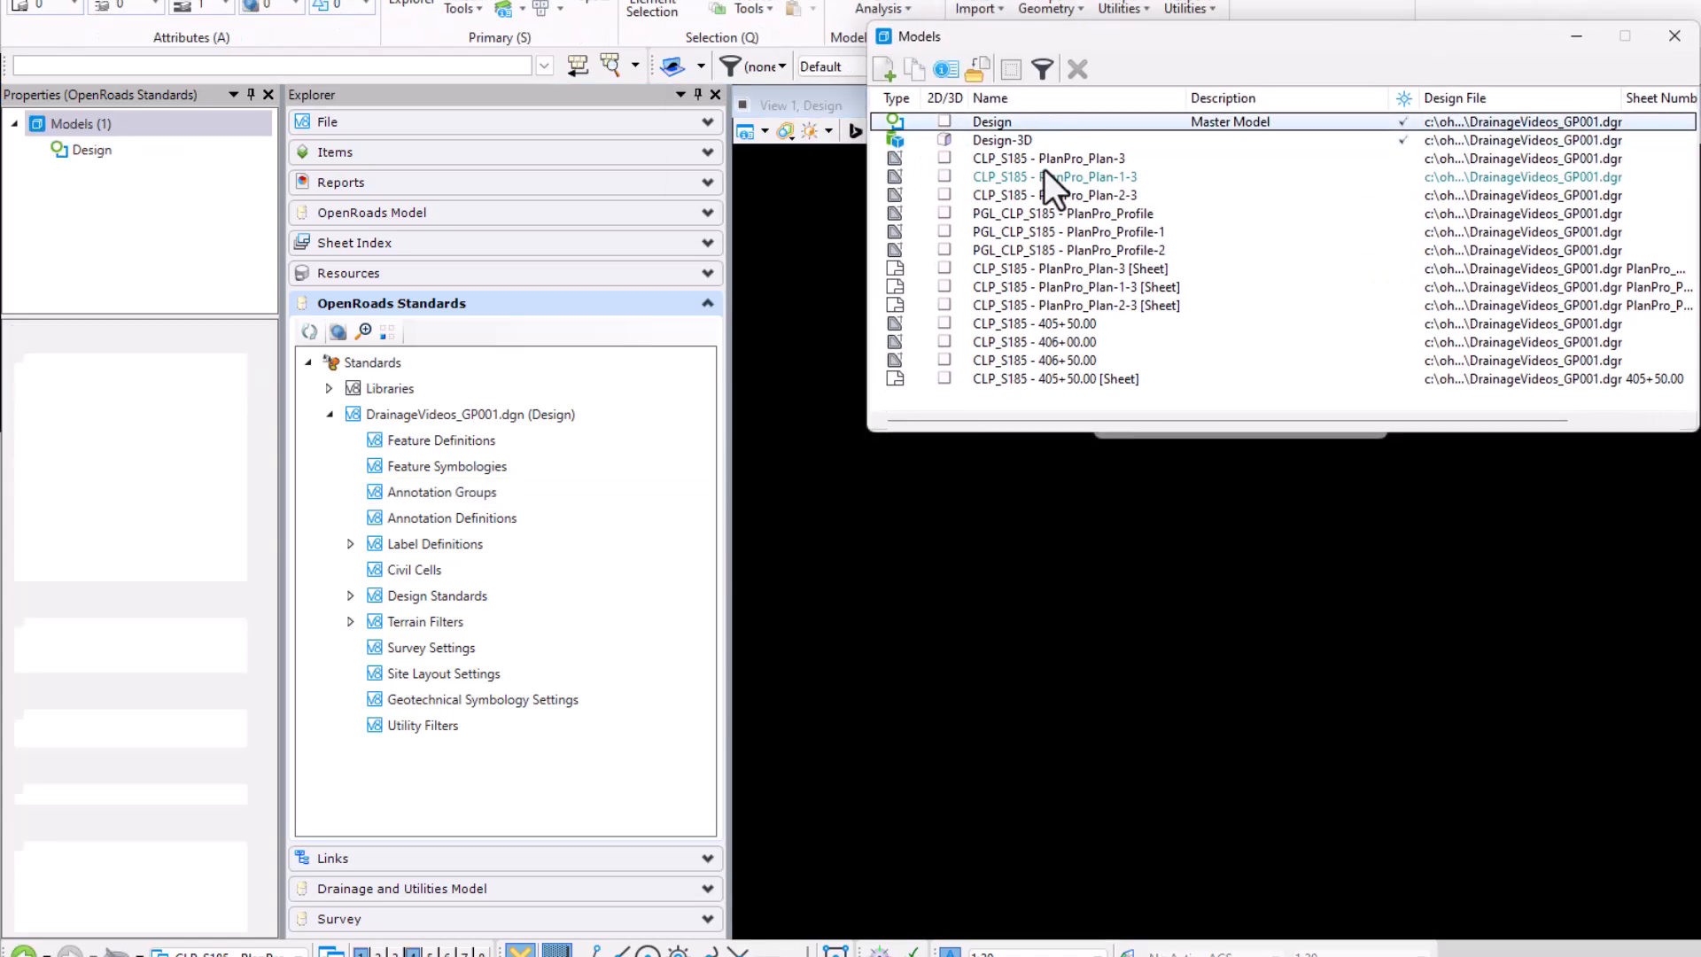
{"action": "left_click", "coordinate": [415, 416]}
{"action": "left_click", "coordinate": [309, 332]}
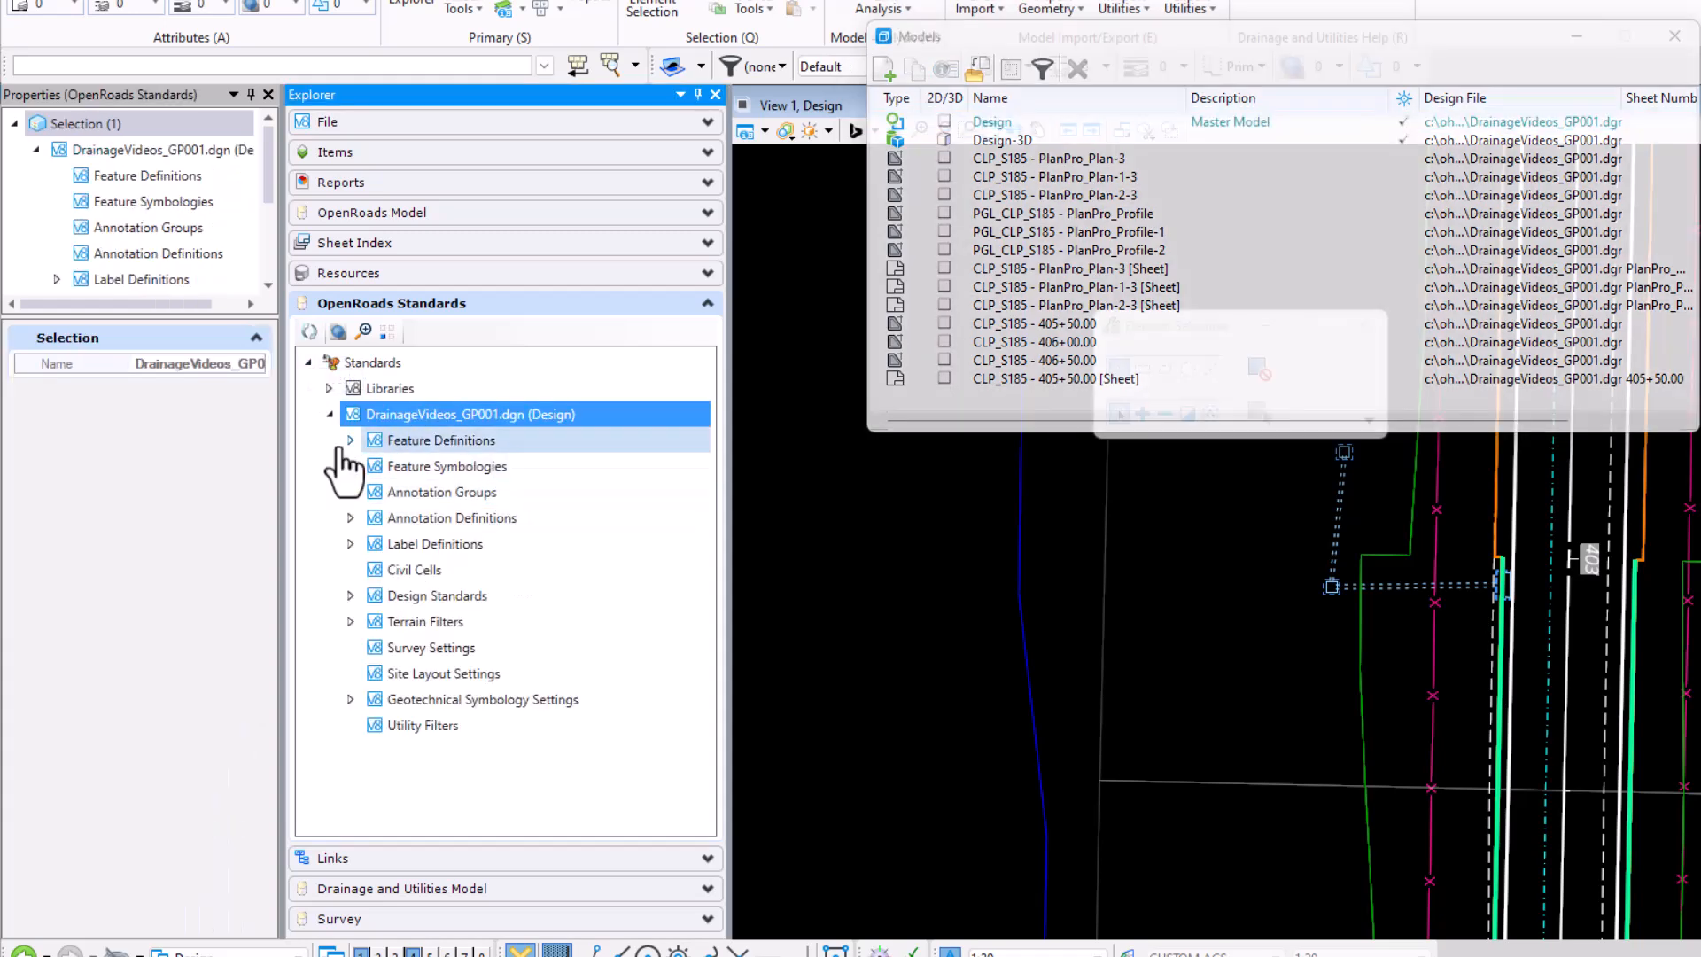
Step: Expand the Plan annotation groups of DrainageVideos_GP001.dgn and check the Drawing and Linear3d folders
{"action": "left_click", "coordinate": [349, 441]}
{"action": "left_click", "coordinate": [350, 441]}
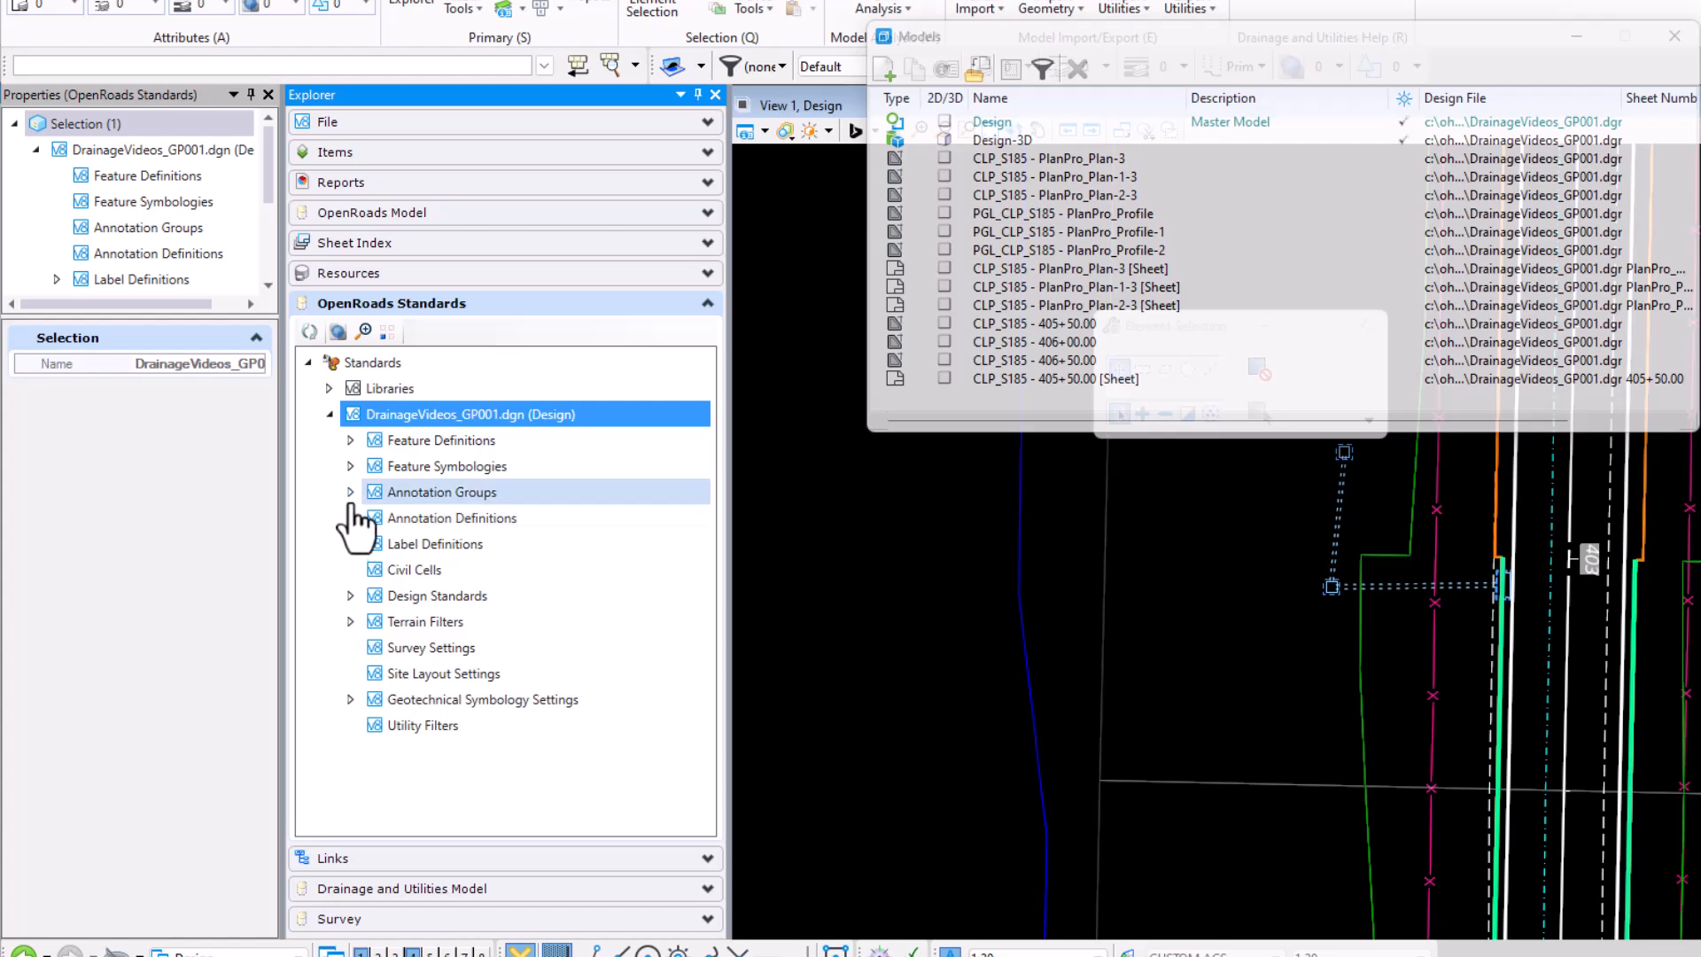
{"action": "left_click", "coordinate": [350, 491]}
{"action": "left_click", "coordinate": [372, 517]}
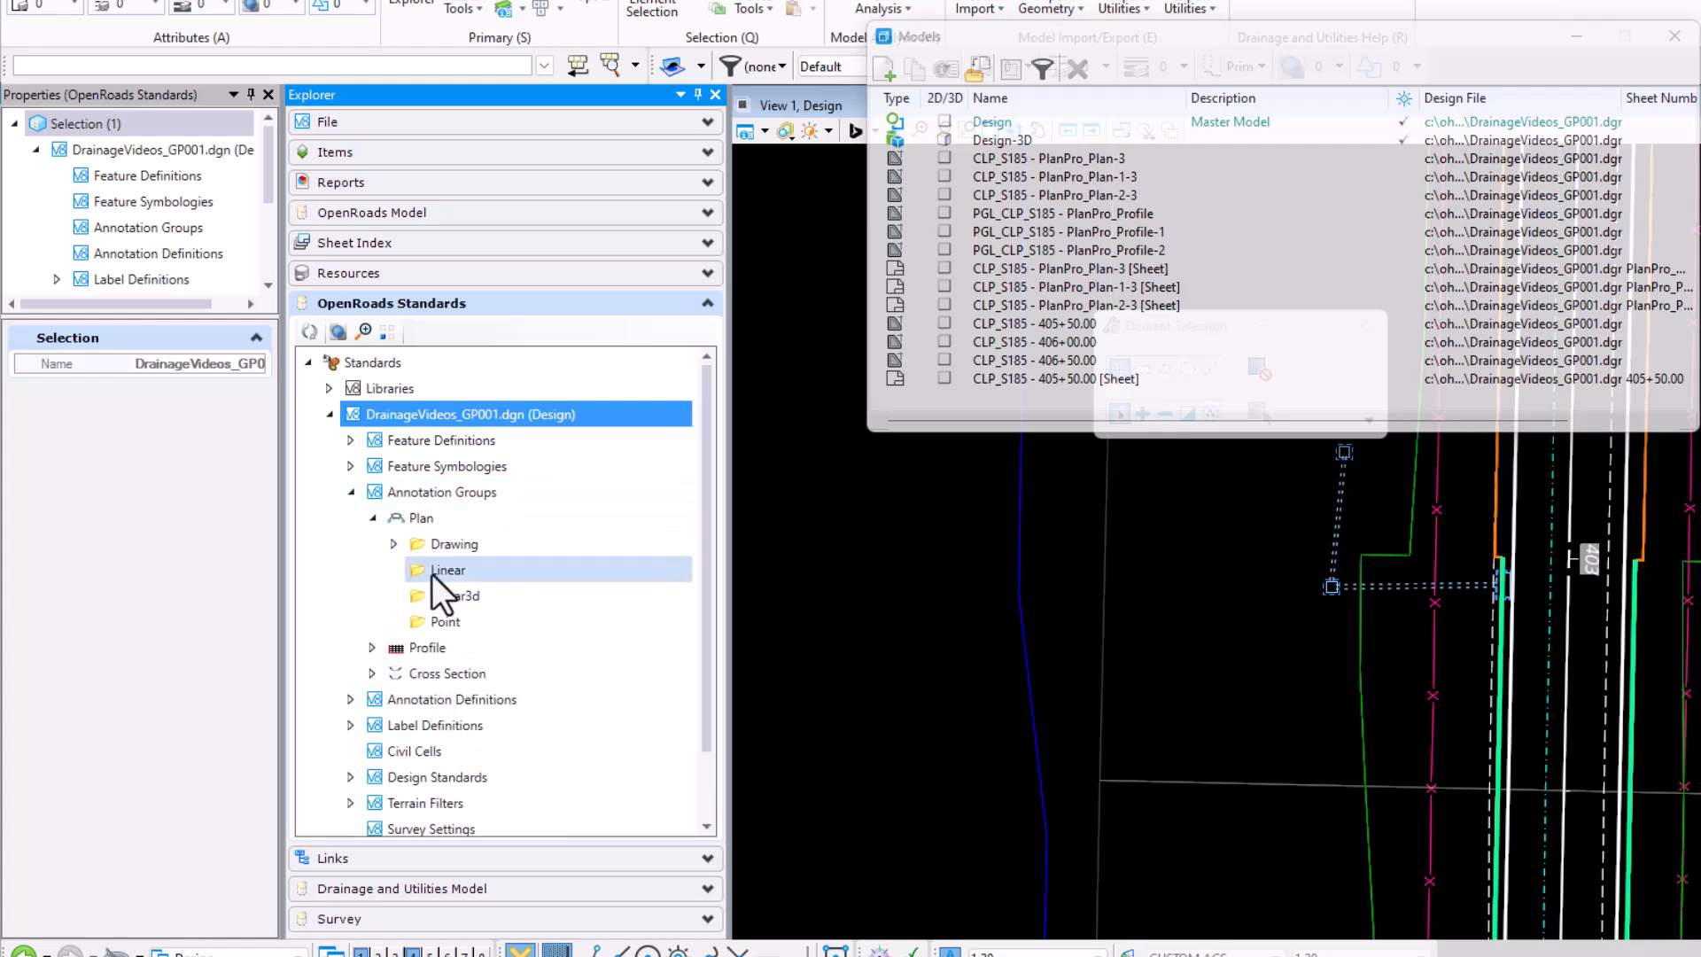
{"action": "left_click", "coordinate": [395, 543]}
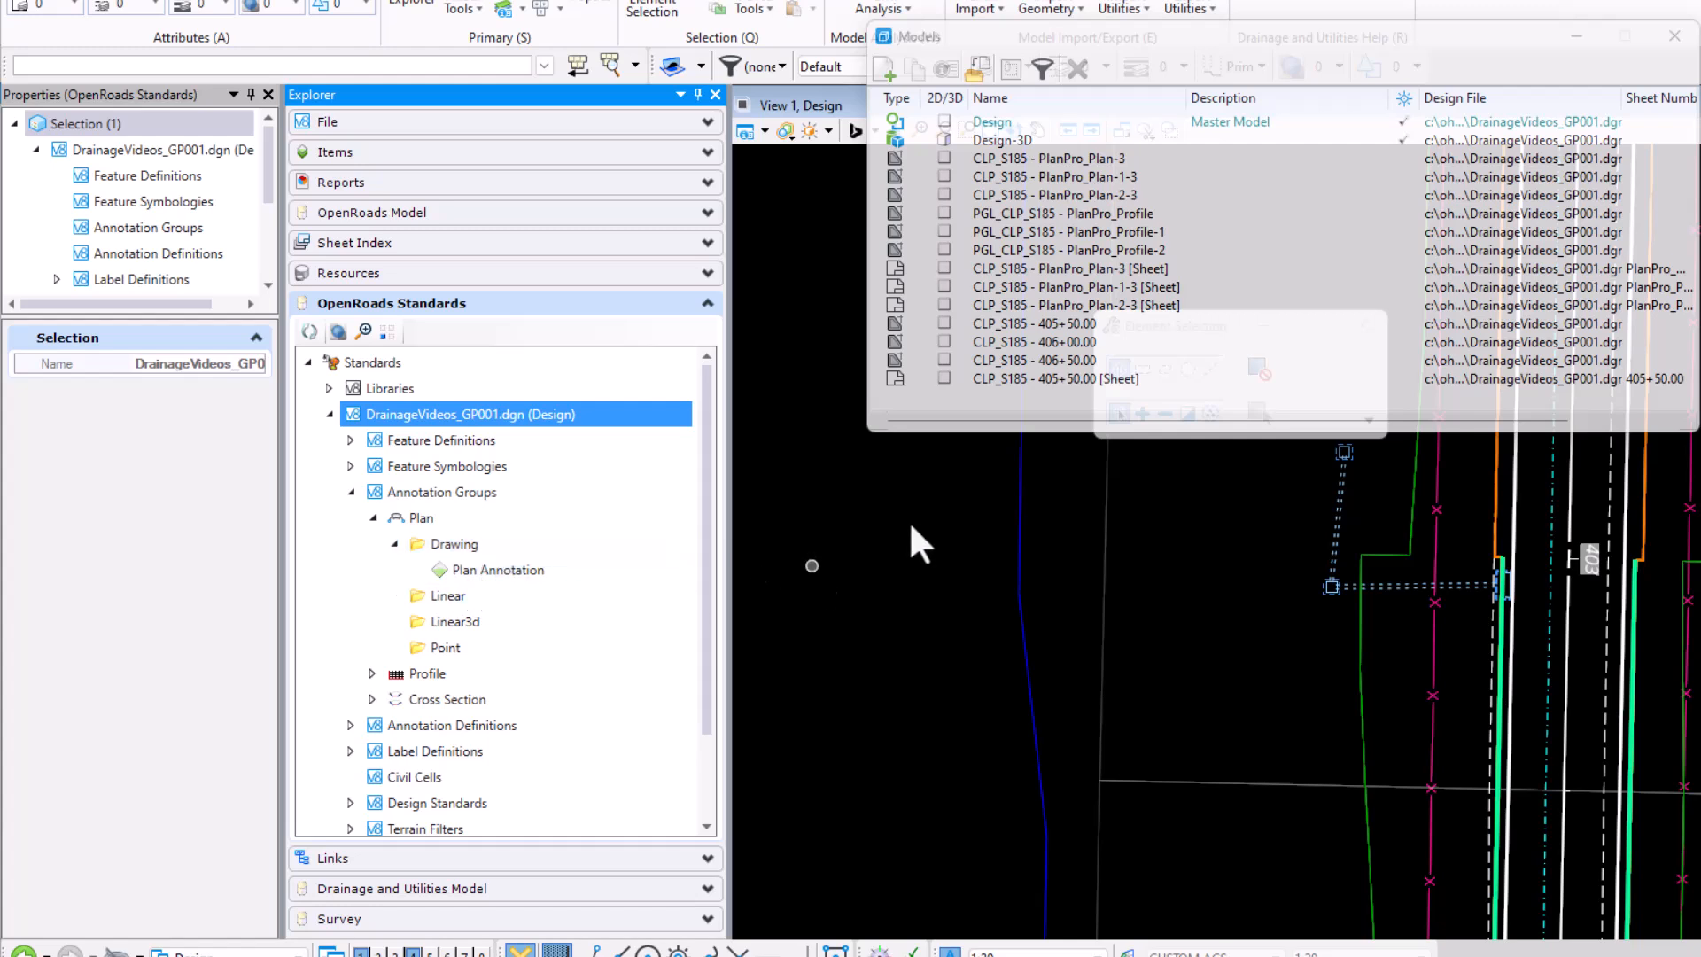
{"action": "left_click", "coordinate": [448, 618]}
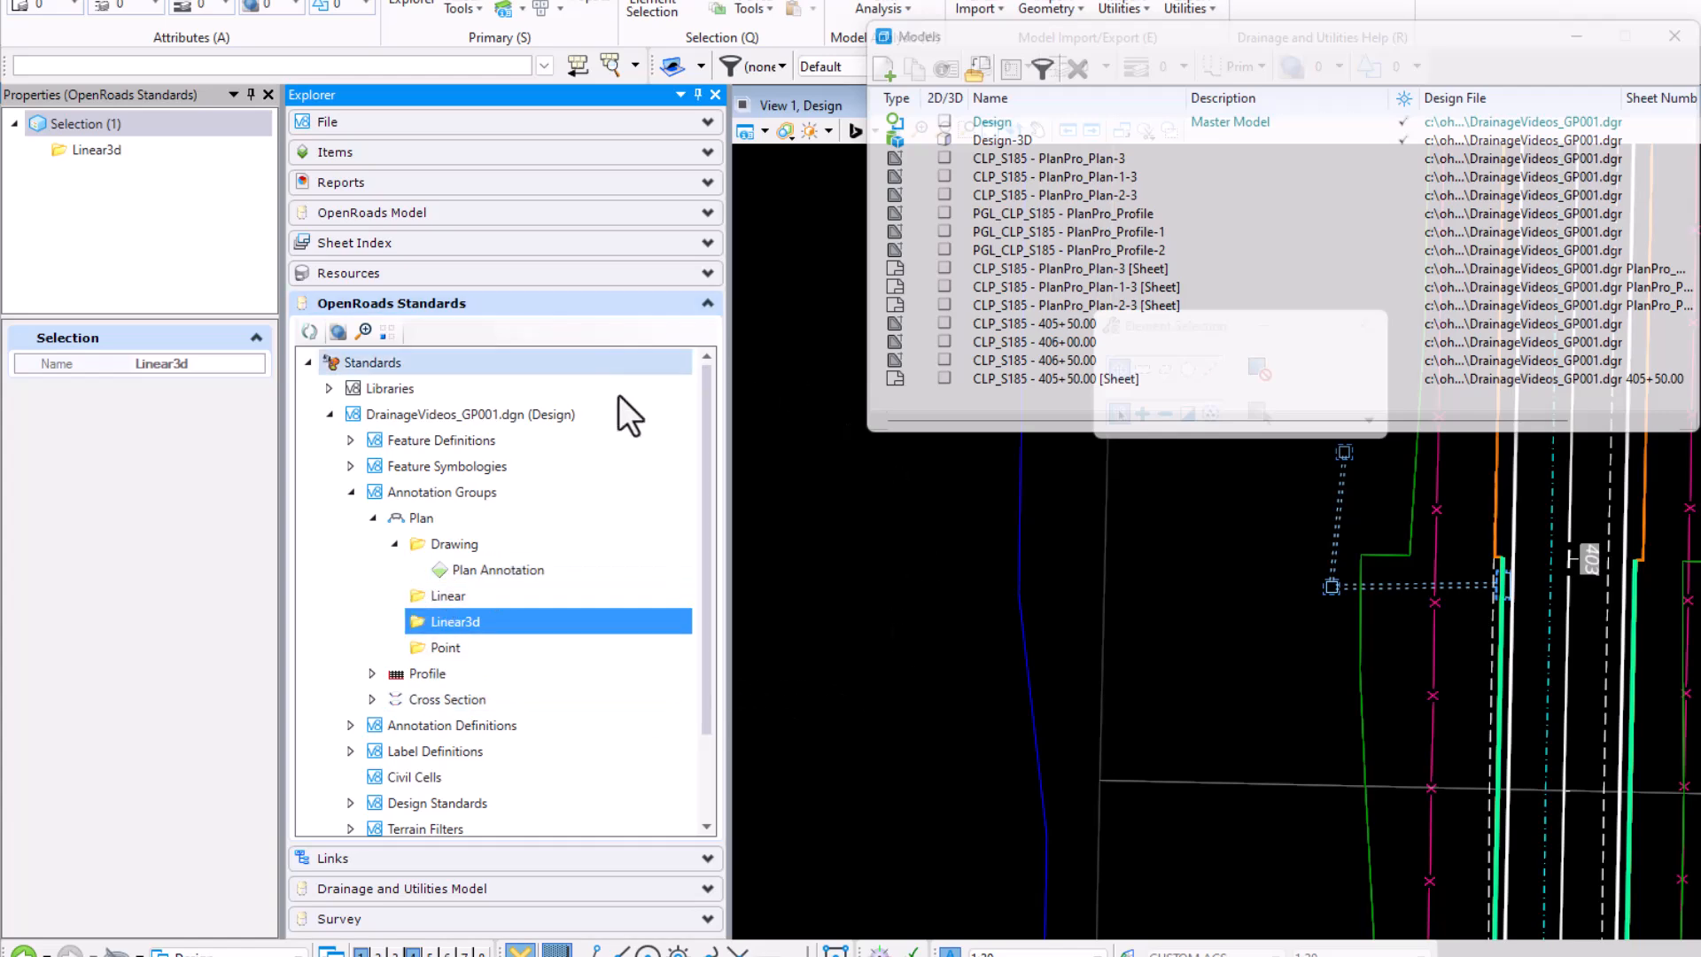
Step: Switch to DrainageVideos_BD001.dgn and open the annotation manager for the P_DrainagePipePlan_Detailed group
{"action": "mouse_move", "coordinate": [1086, 956]}
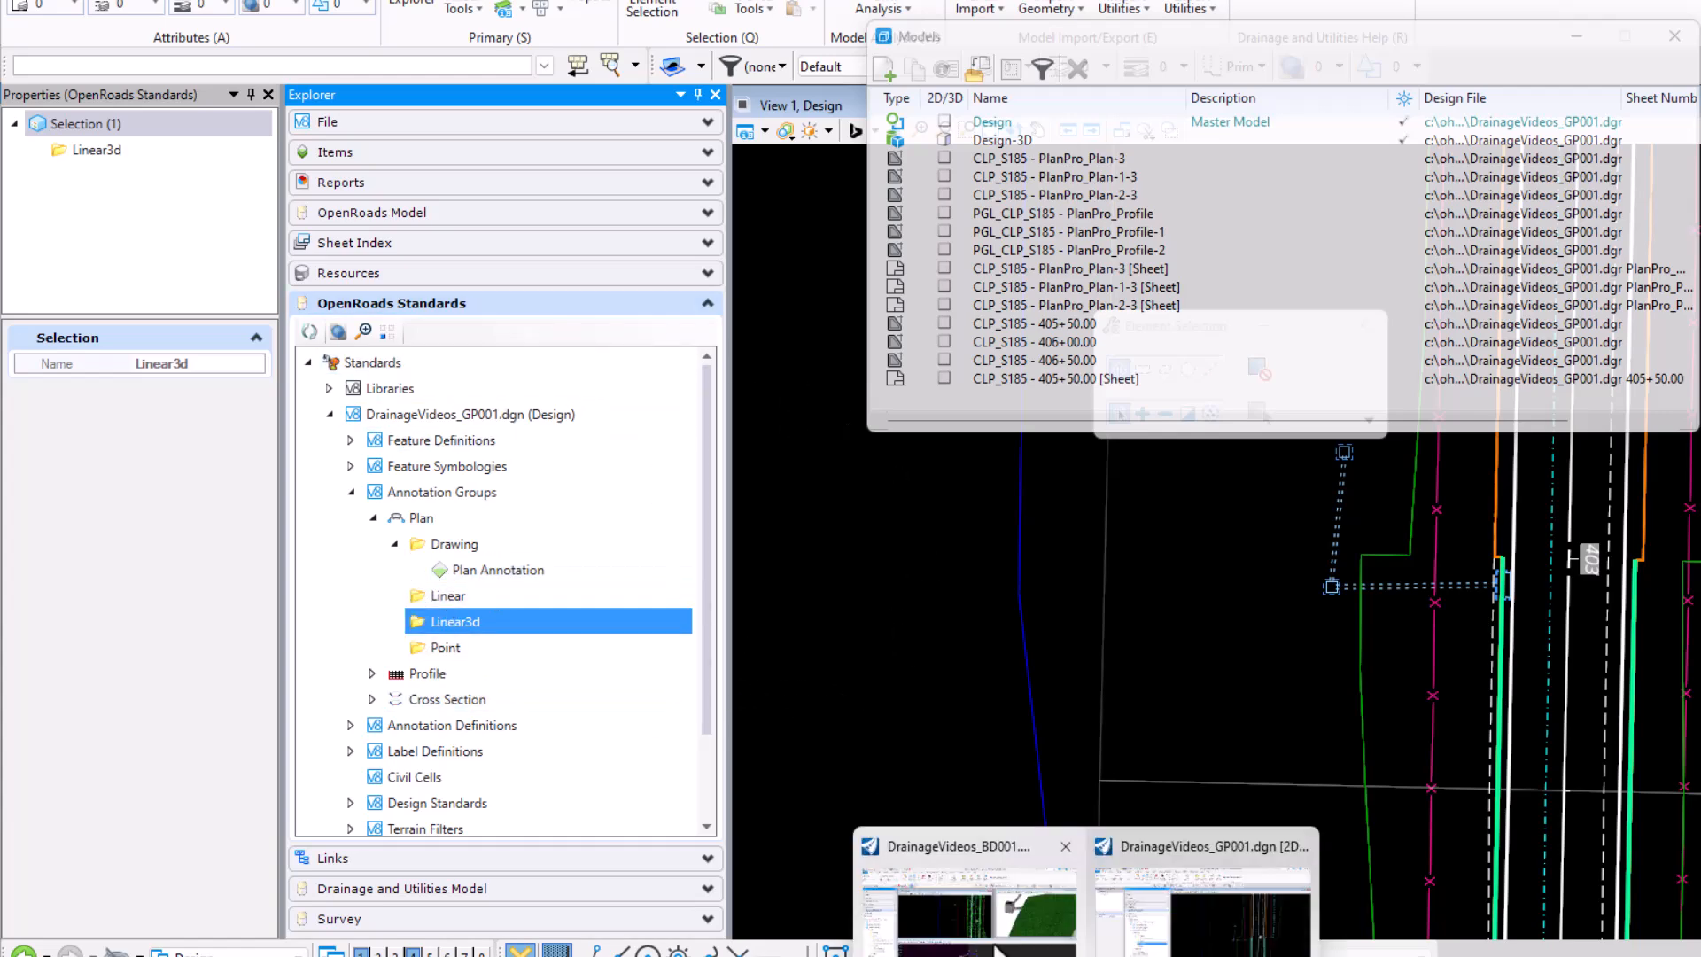
{"action": "left_click", "coordinate": [999, 951]}
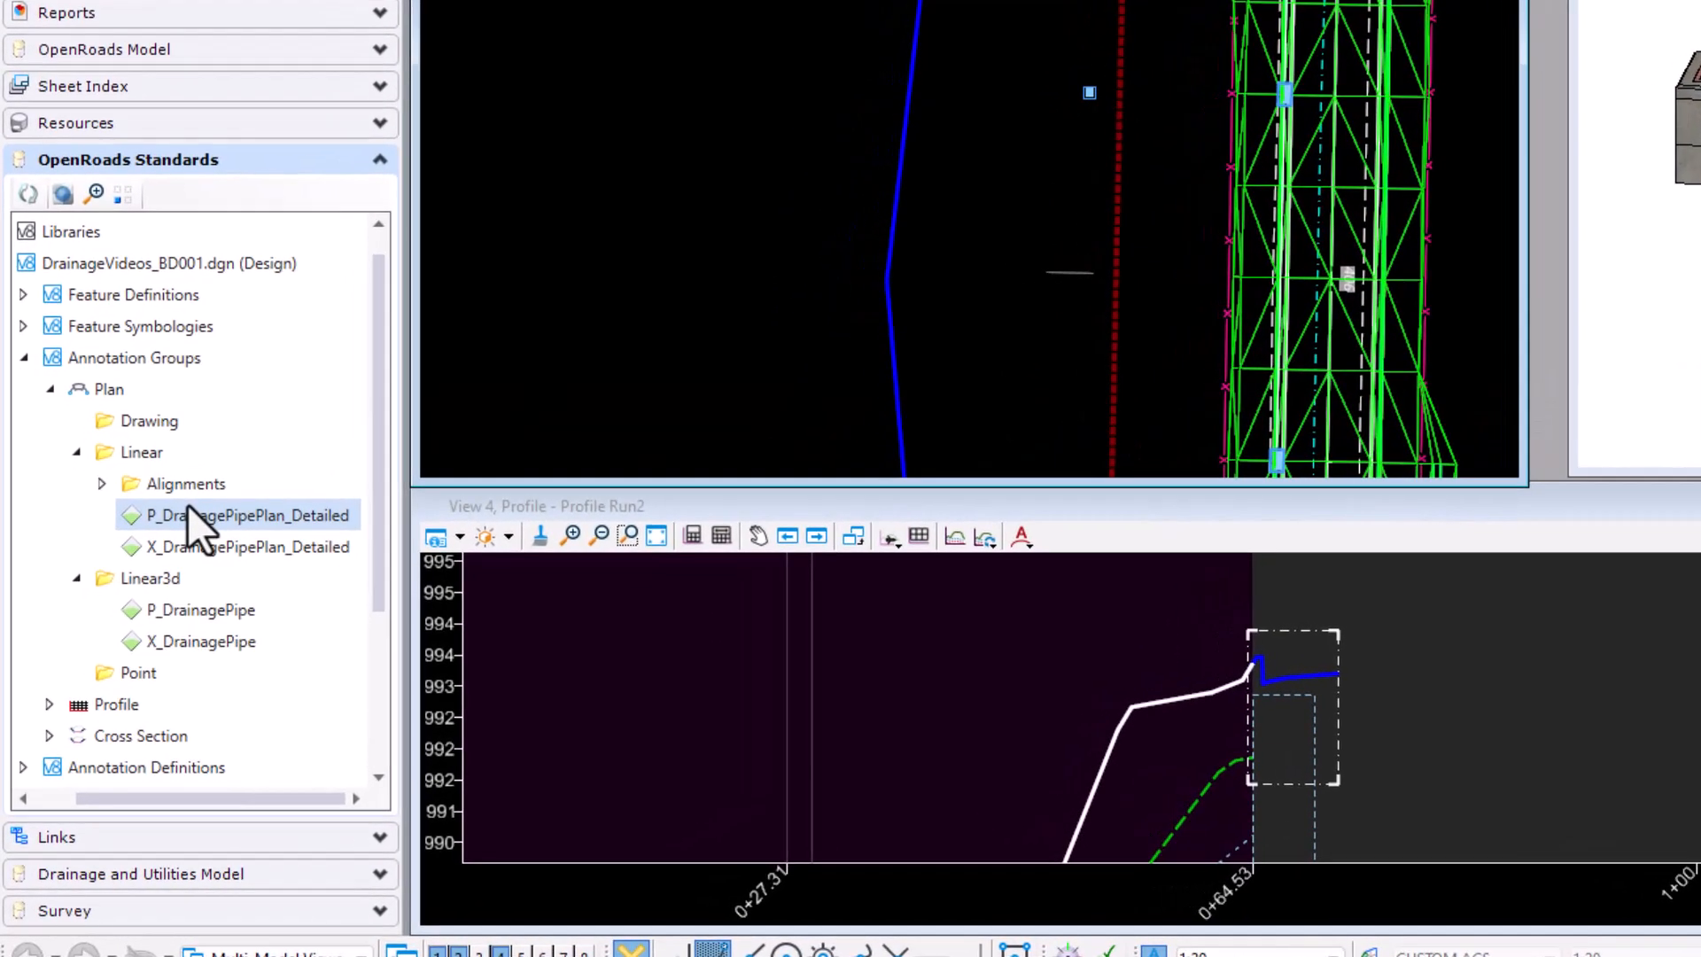
{"action": "left_click", "coordinate": [160, 593]}
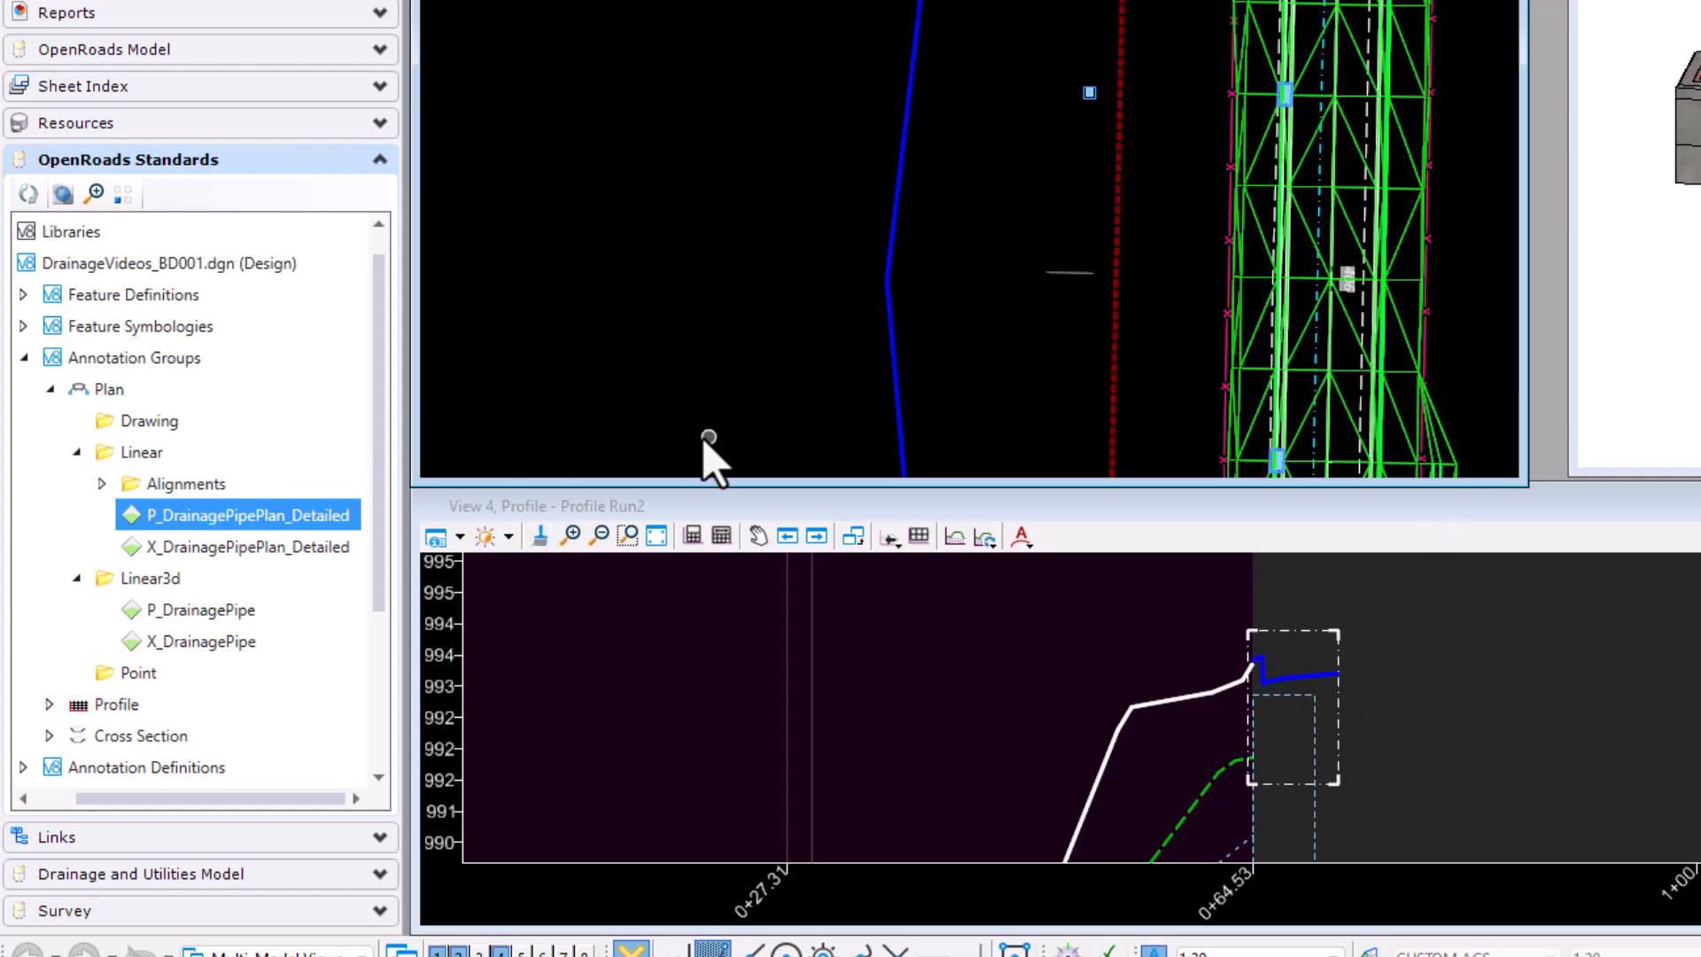
{"action": "right_click", "coordinate": [282, 524]}
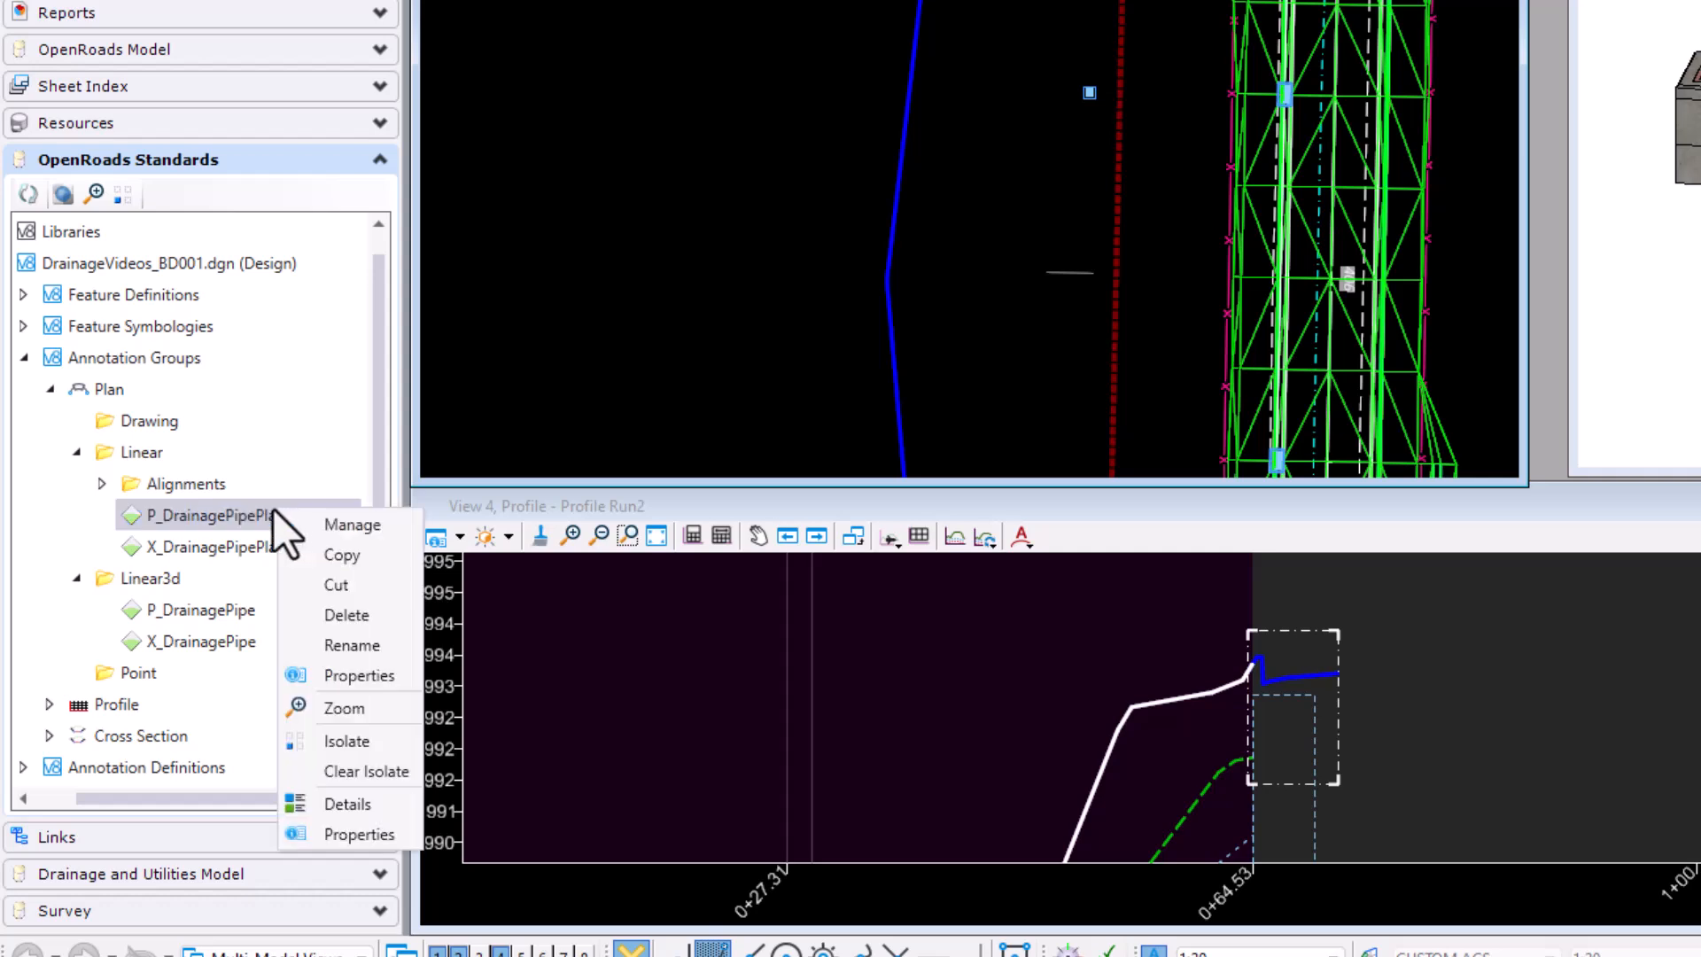
{"action": "left_click", "coordinate": [342, 523]}
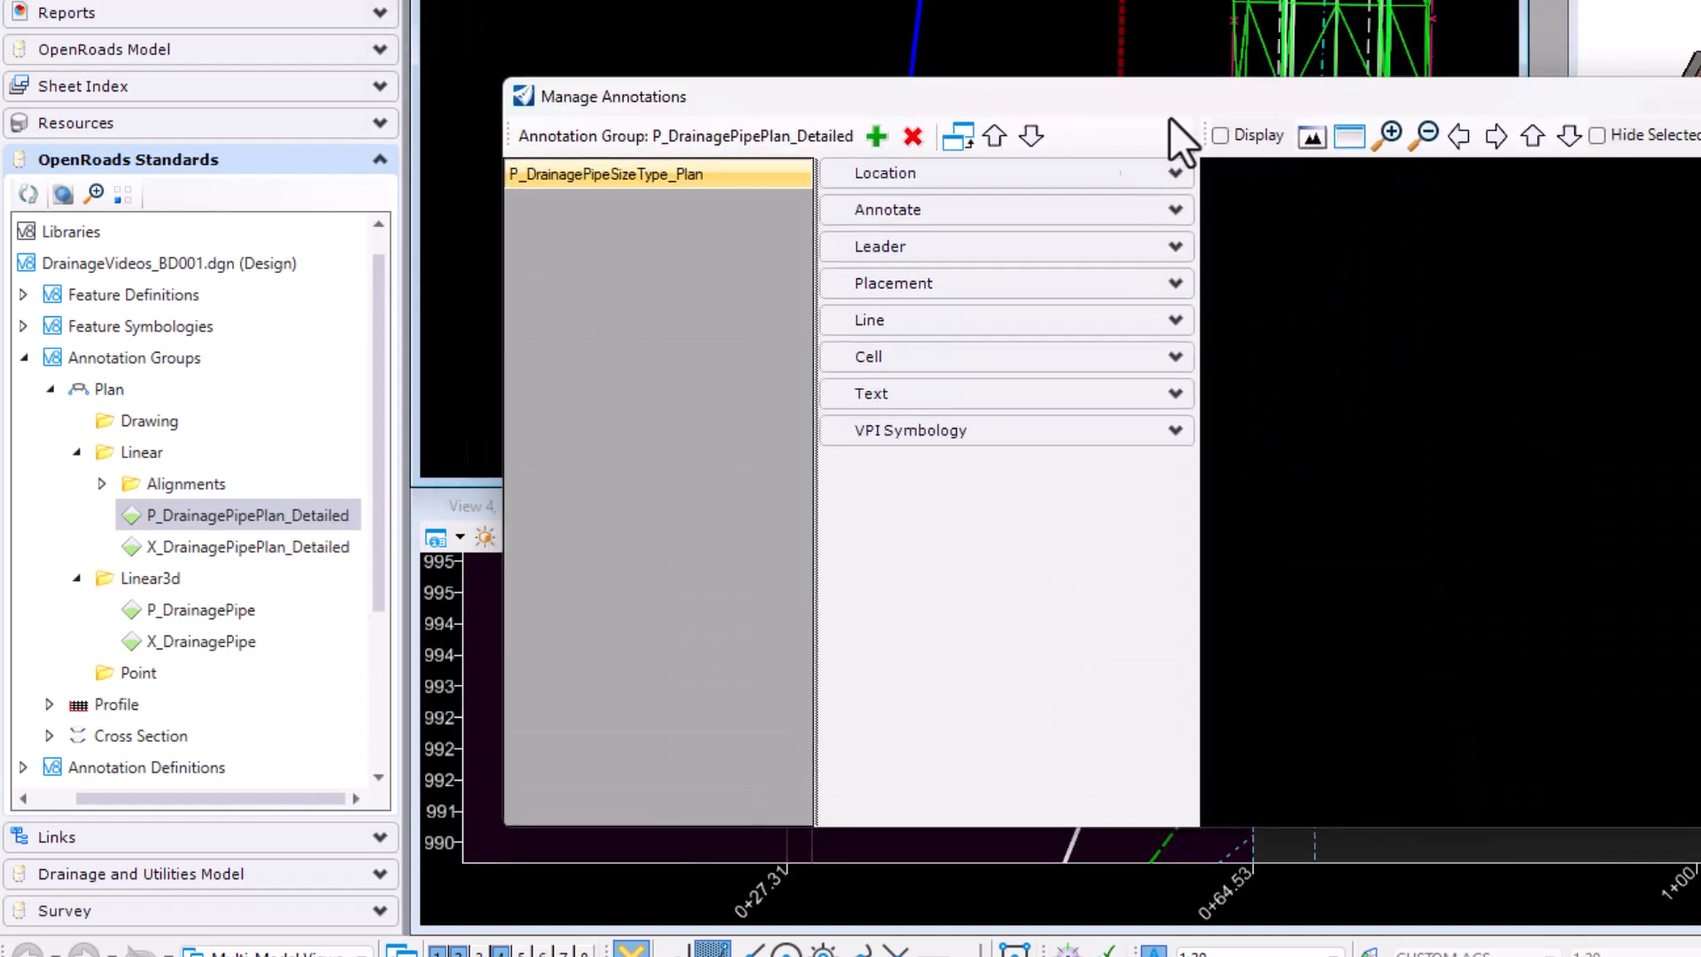
Step: Examine the location settings of the P_DrainagePipeSizeType_Plan annotation, including its horizontal component options
{"action": "left_click", "coordinate": [615, 172]}
{"action": "left_click", "coordinate": [675, 174]}
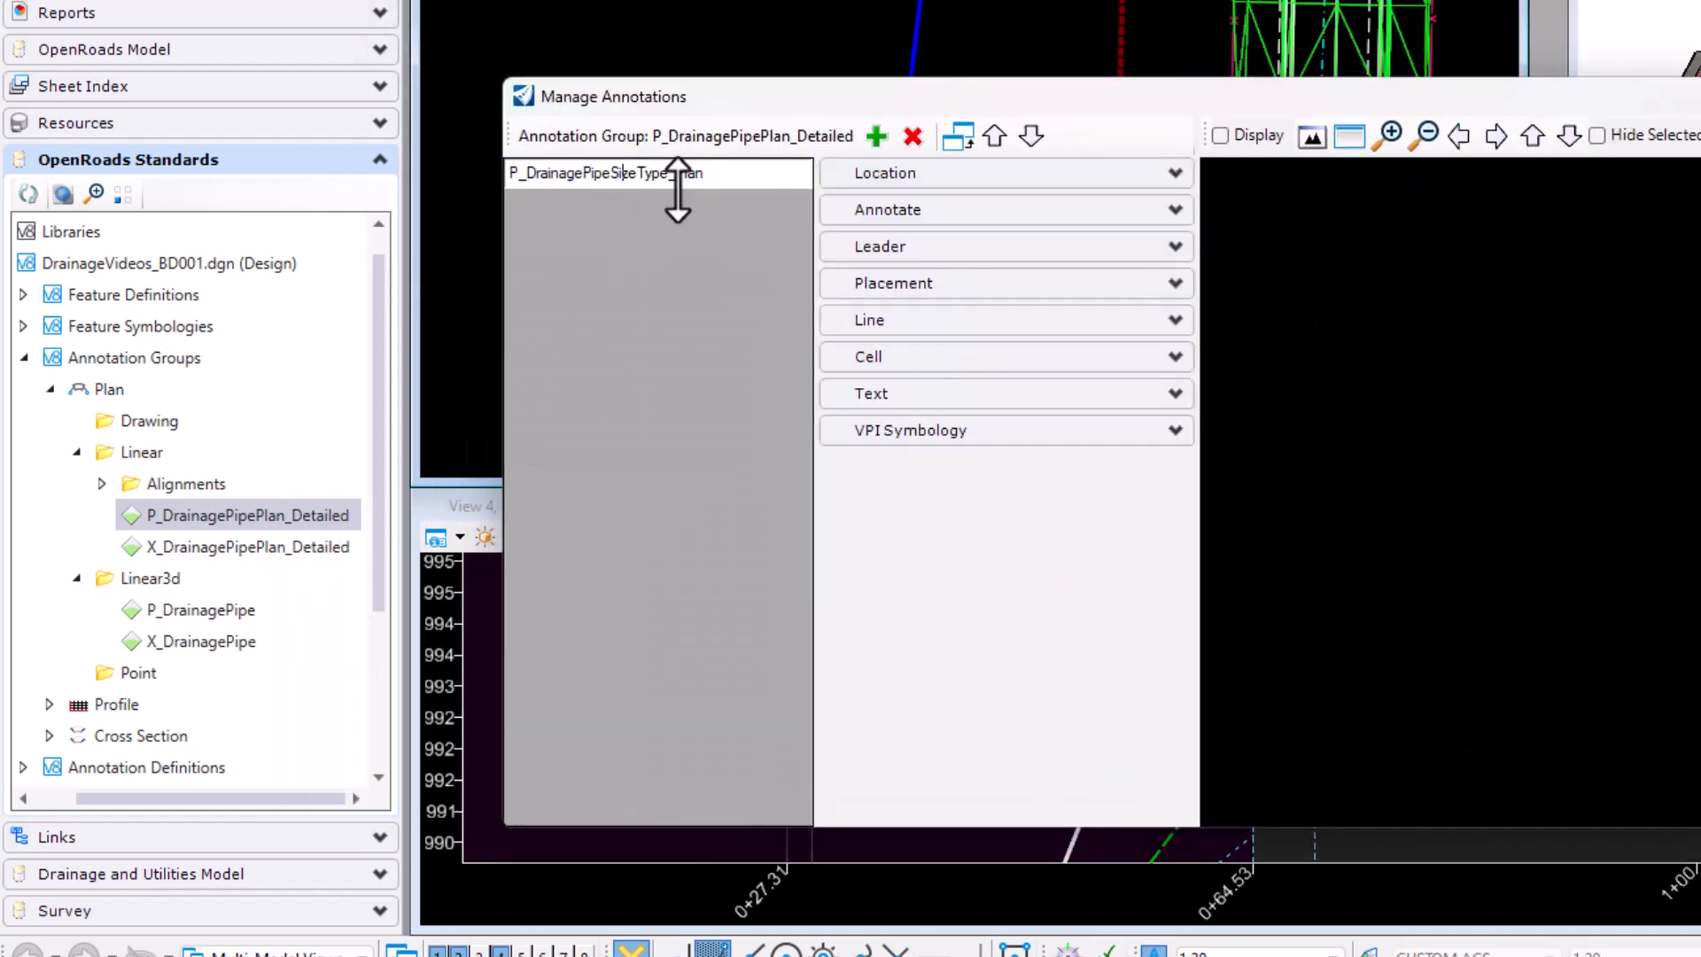
{"action": "left_click", "coordinate": [913, 174]}
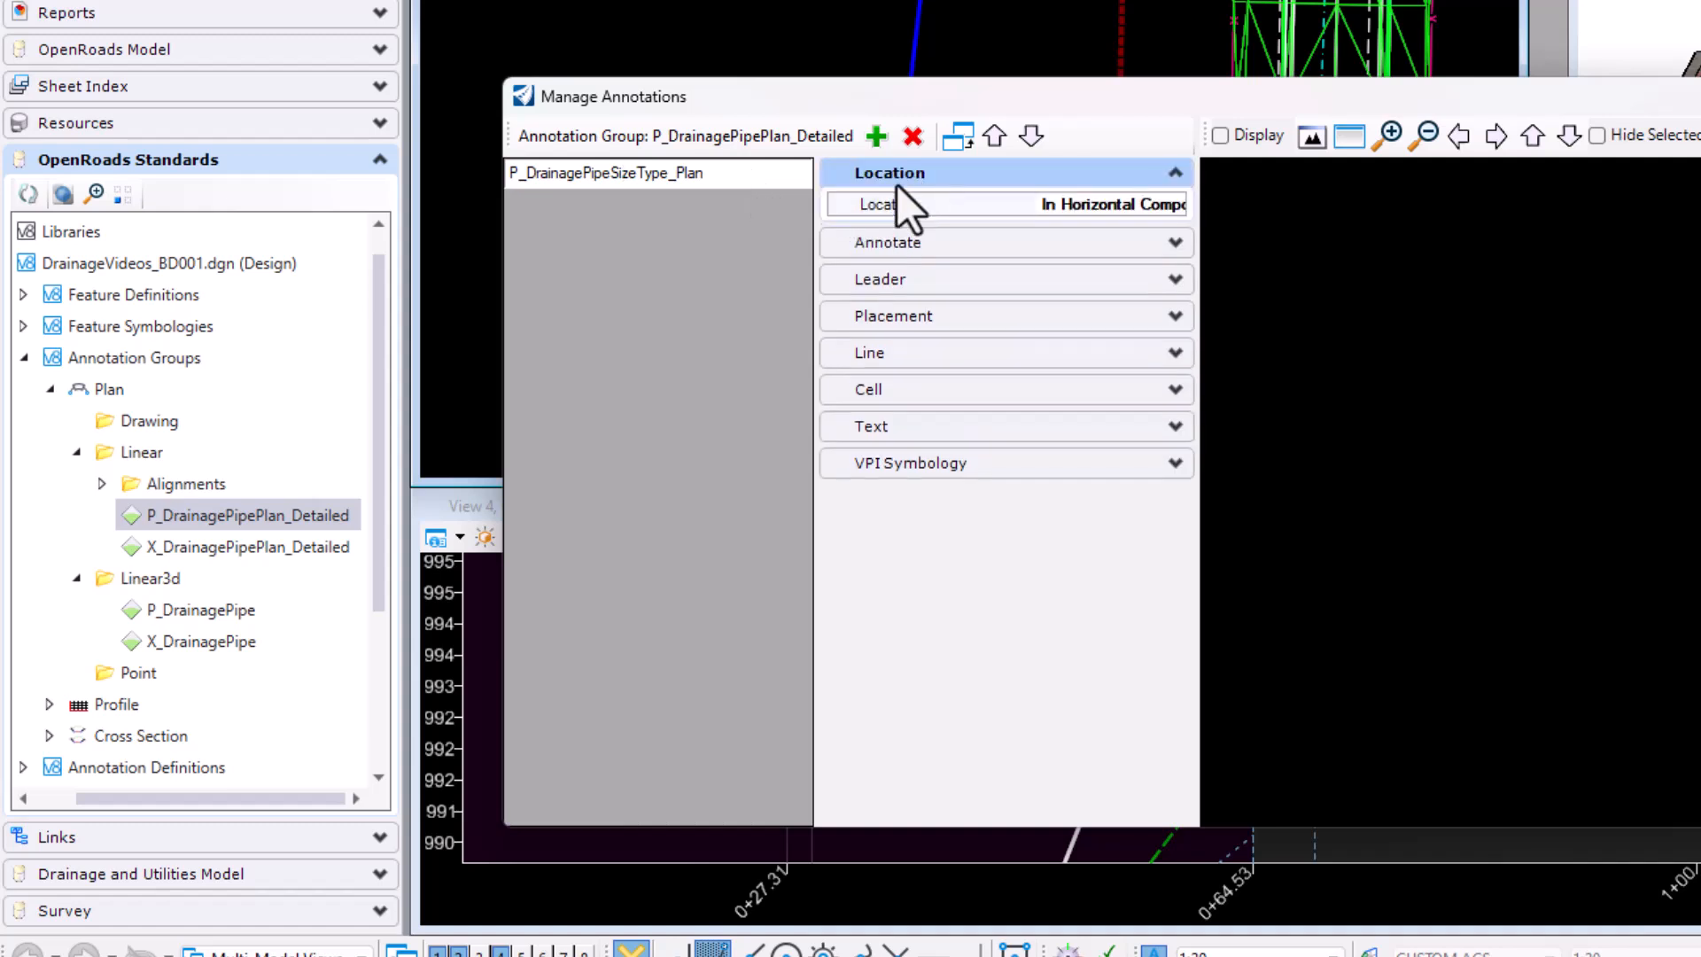
{"action": "left_click", "coordinate": [1169, 204]}
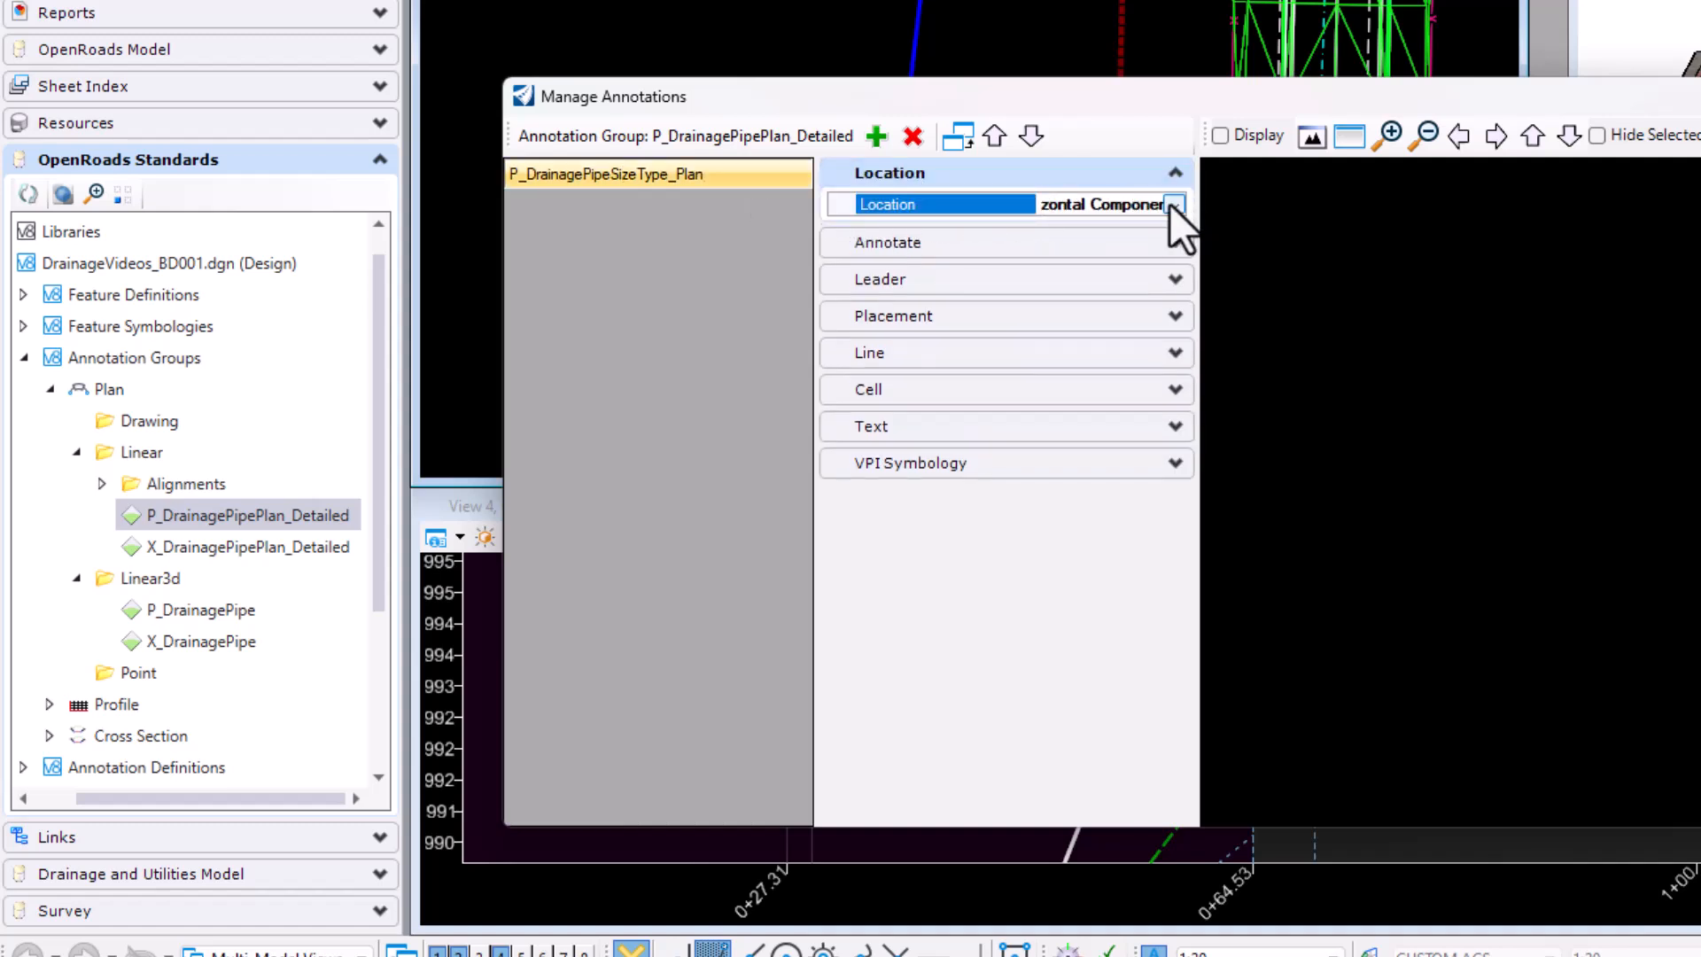
{"action": "left_click", "coordinate": [1171, 205]}
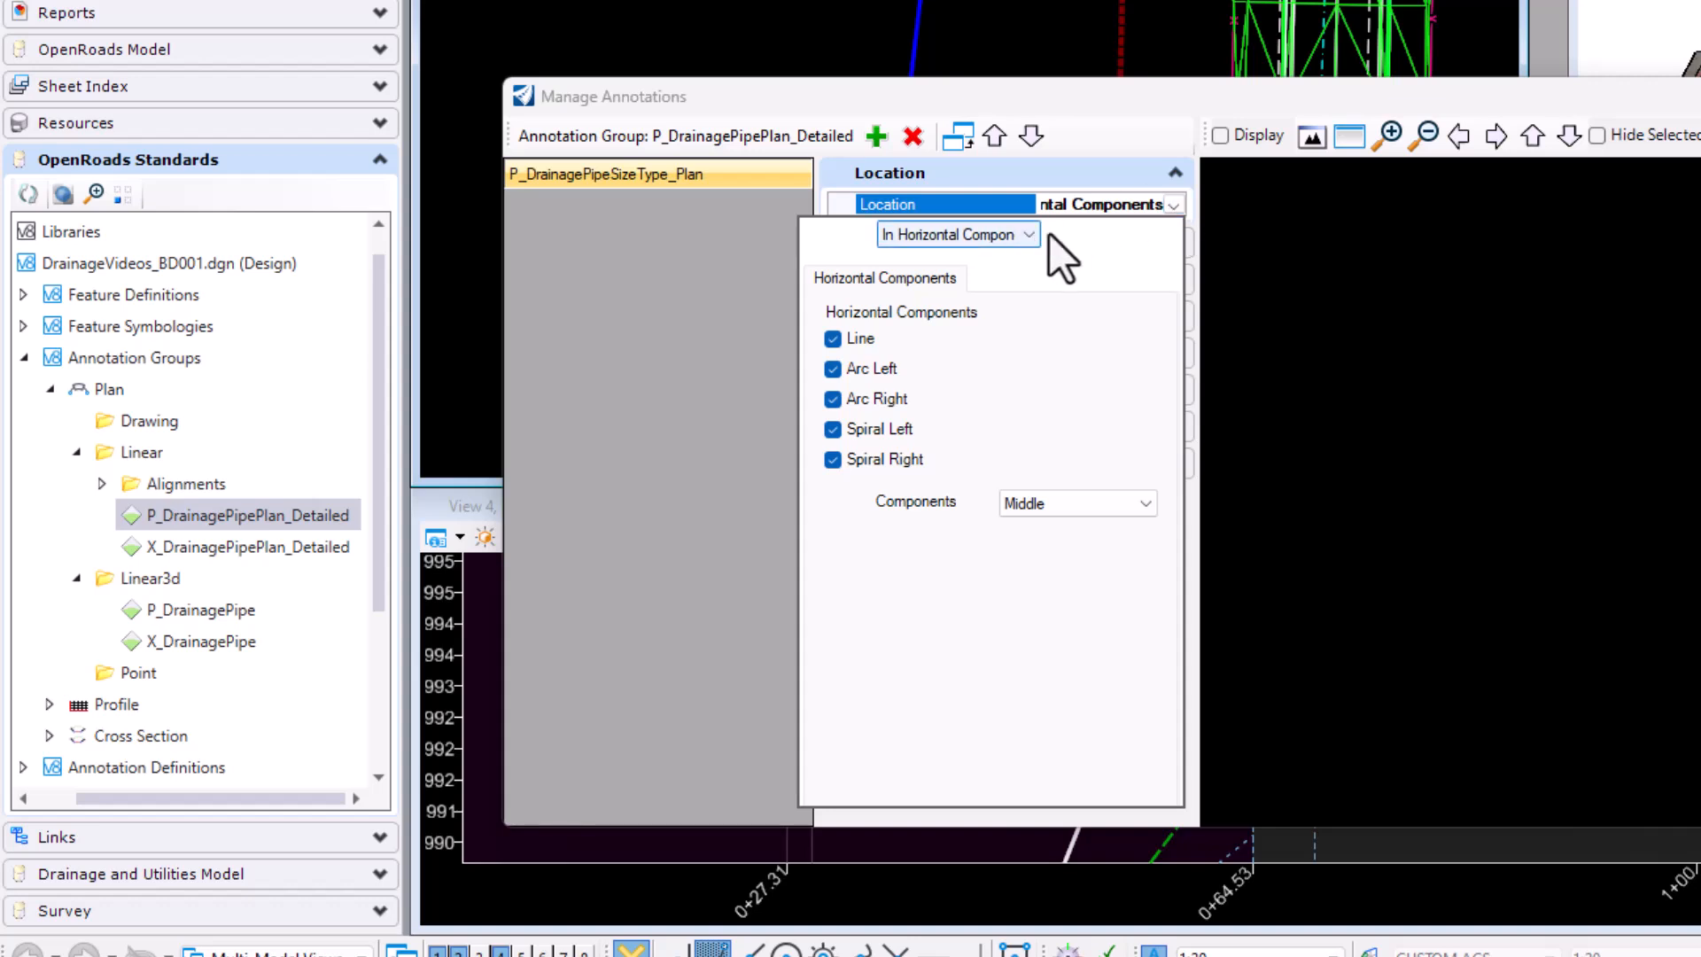
{"action": "left_click", "coordinate": [1178, 211]}
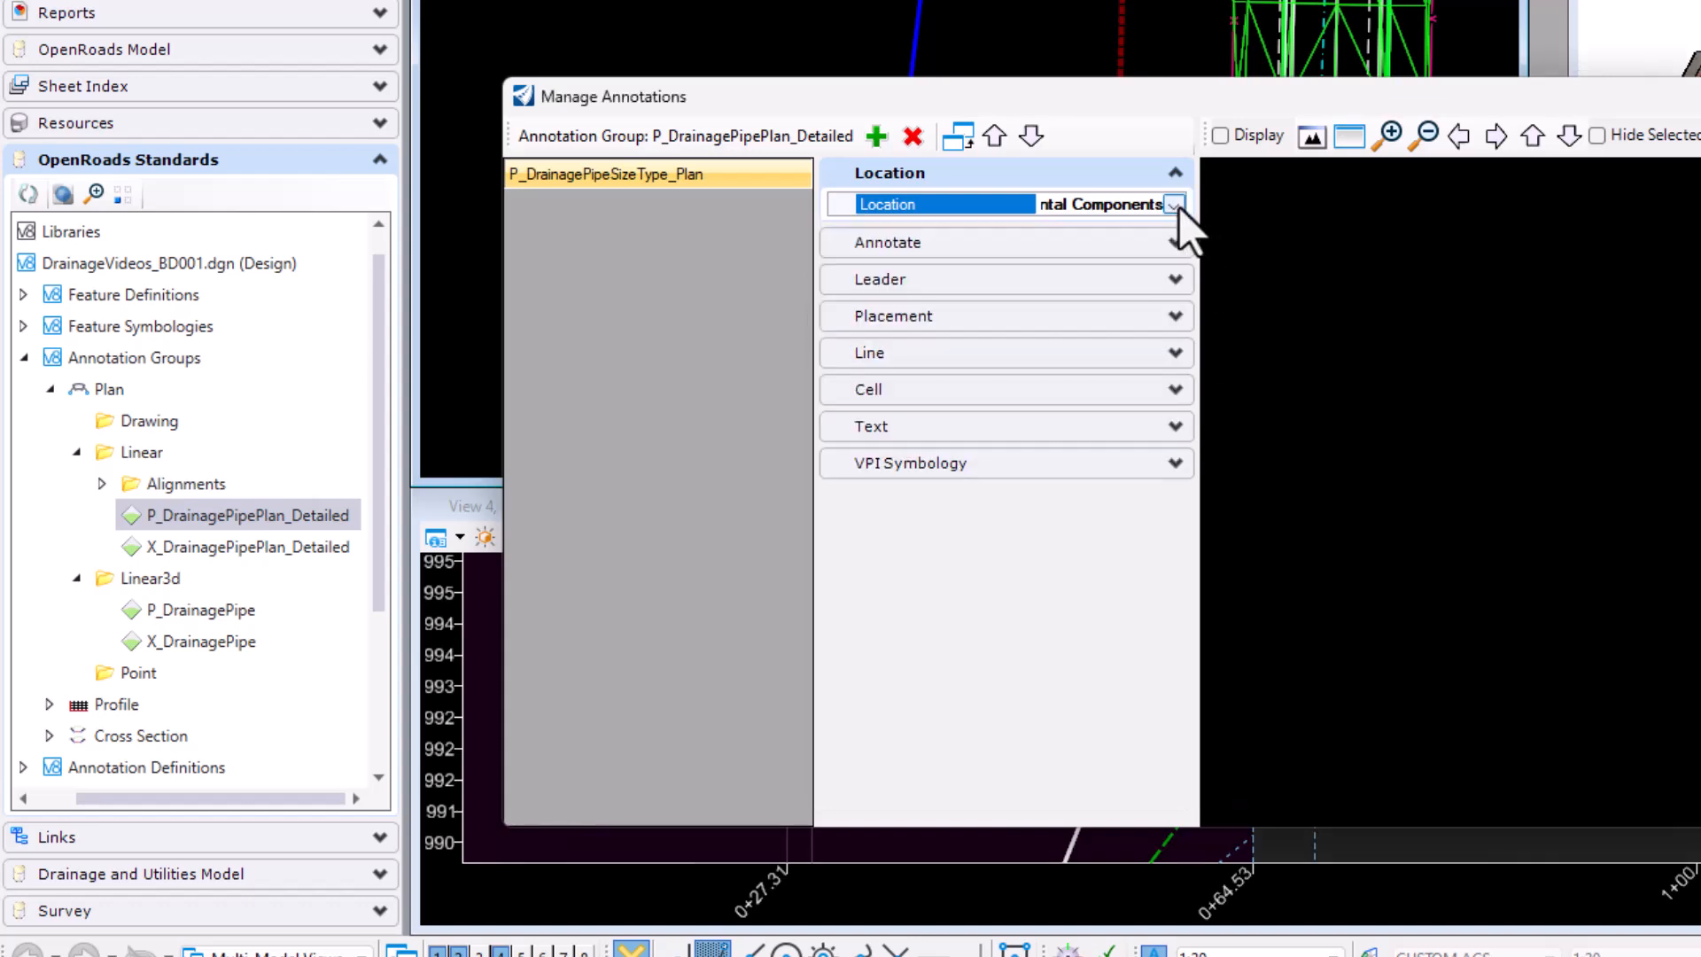
Step: Expand the annotation's Annotate, Leader, Placement and Text settings for review
{"action": "left_click", "coordinate": [1018, 244]}
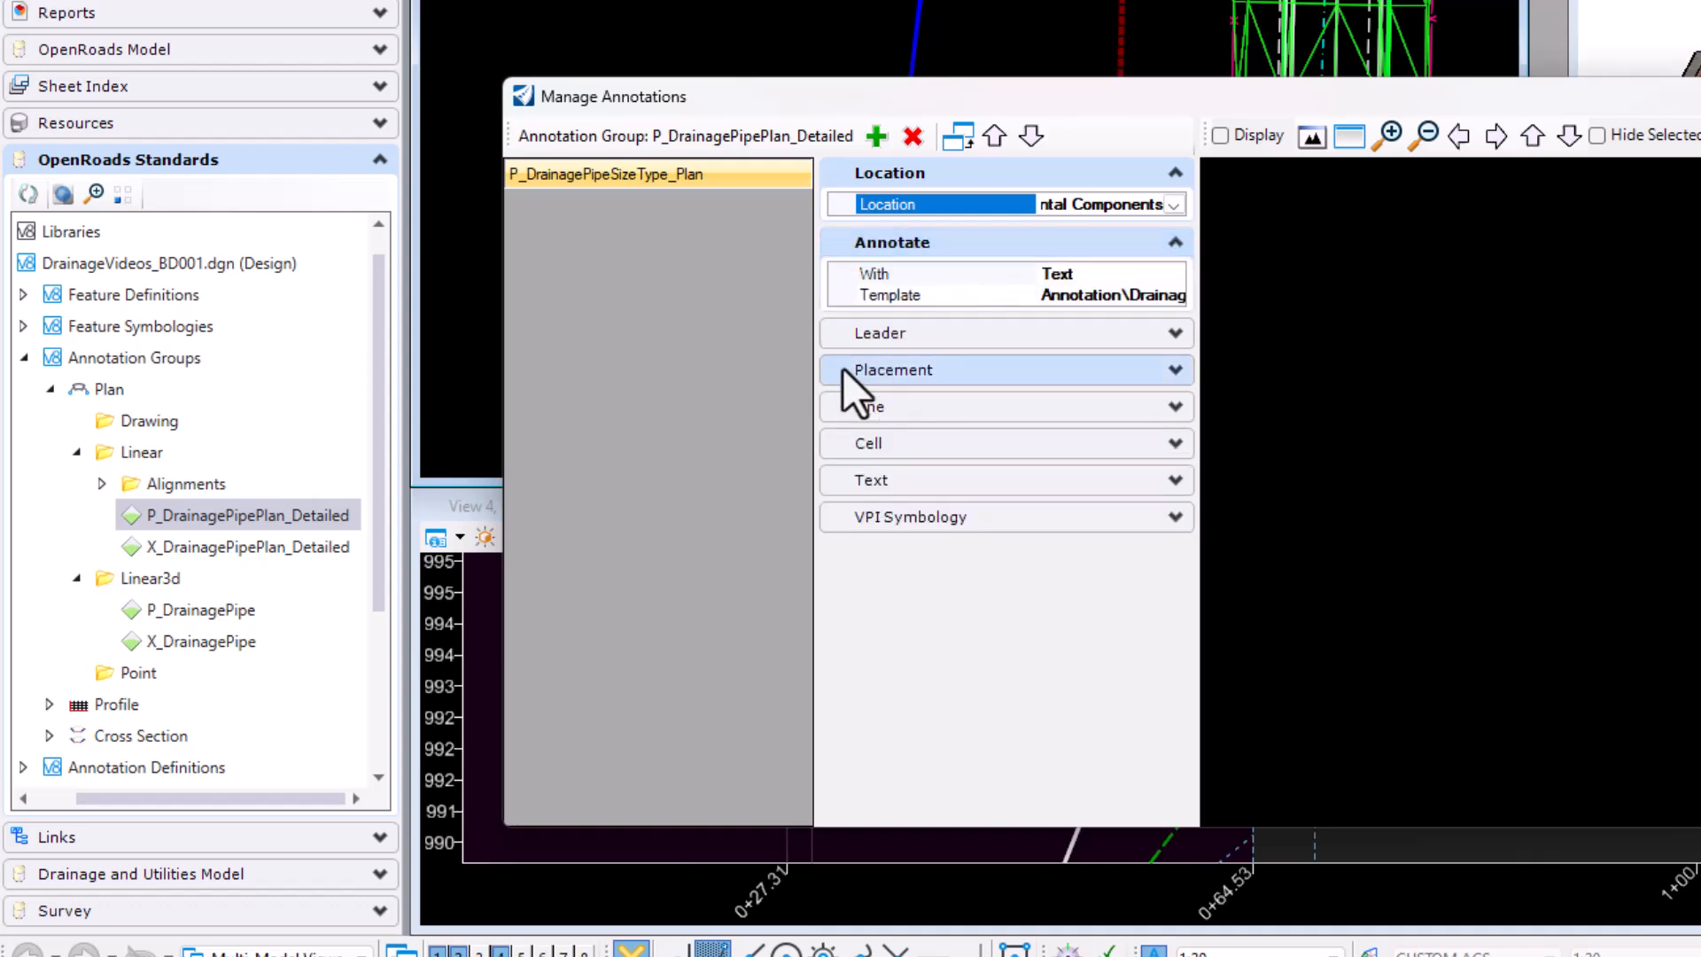
{"action": "left_click", "coordinate": [902, 337]}
{"action": "left_click", "coordinate": [930, 595]}
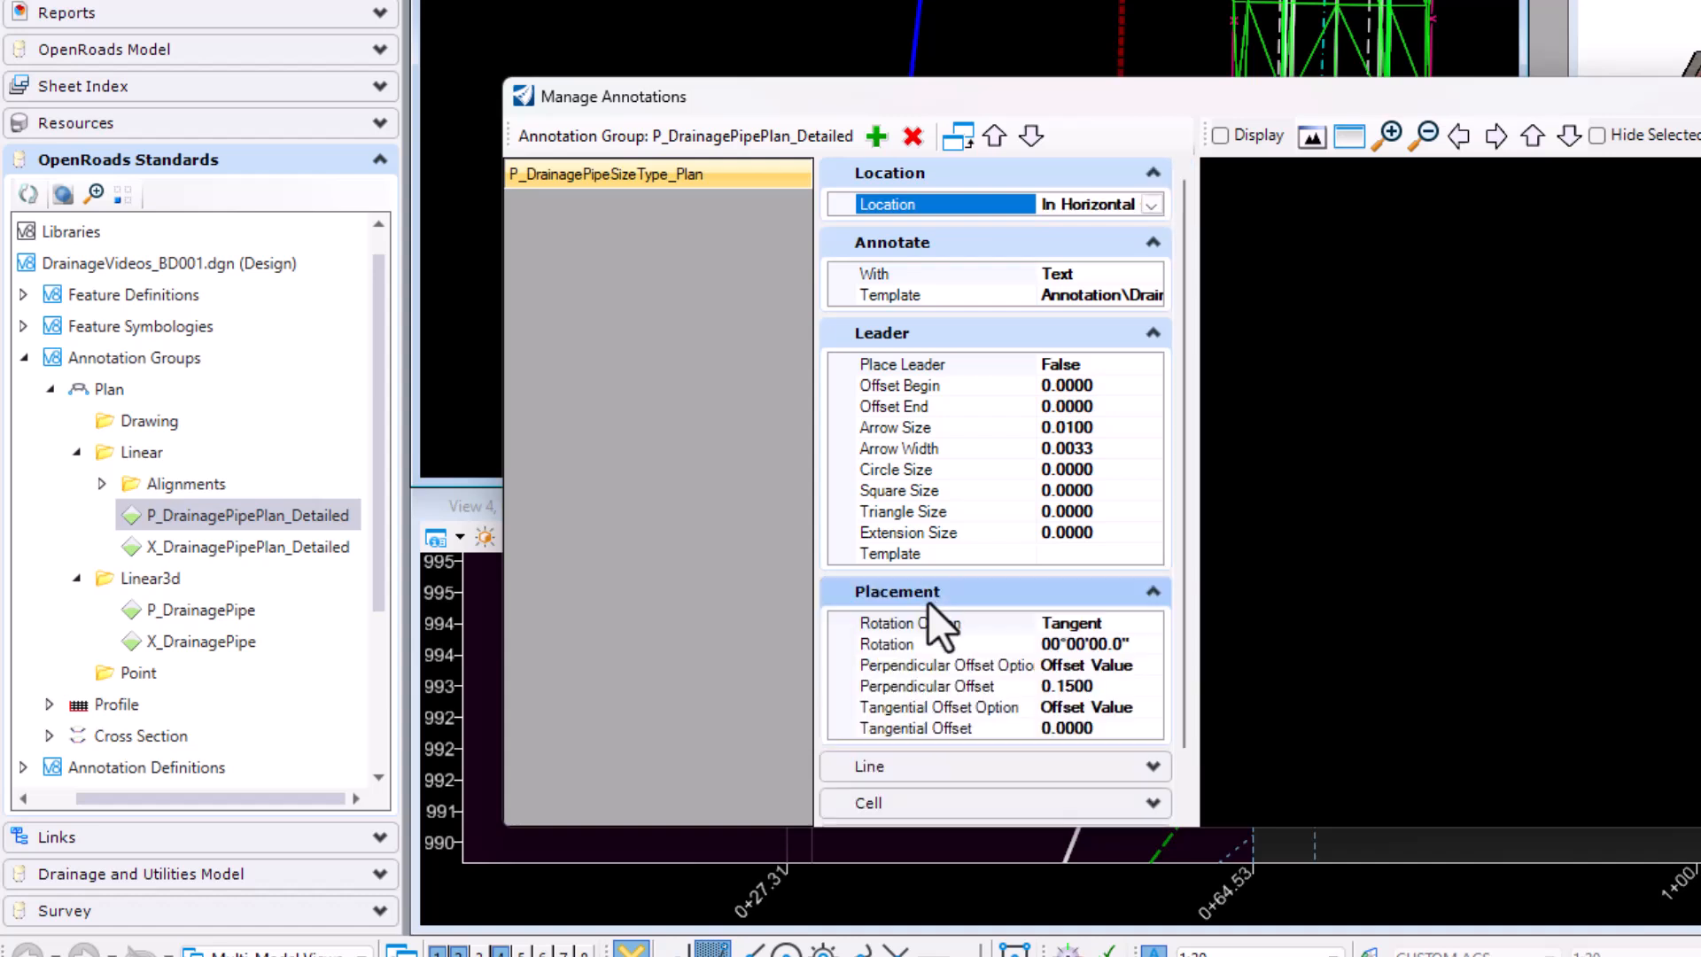
{"action": "scroll", "coordinate": [957, 606], "scroll_direction": "down", "scroll_amount": 2}
{"action": "left_click", "coordinate": [905, 778]}
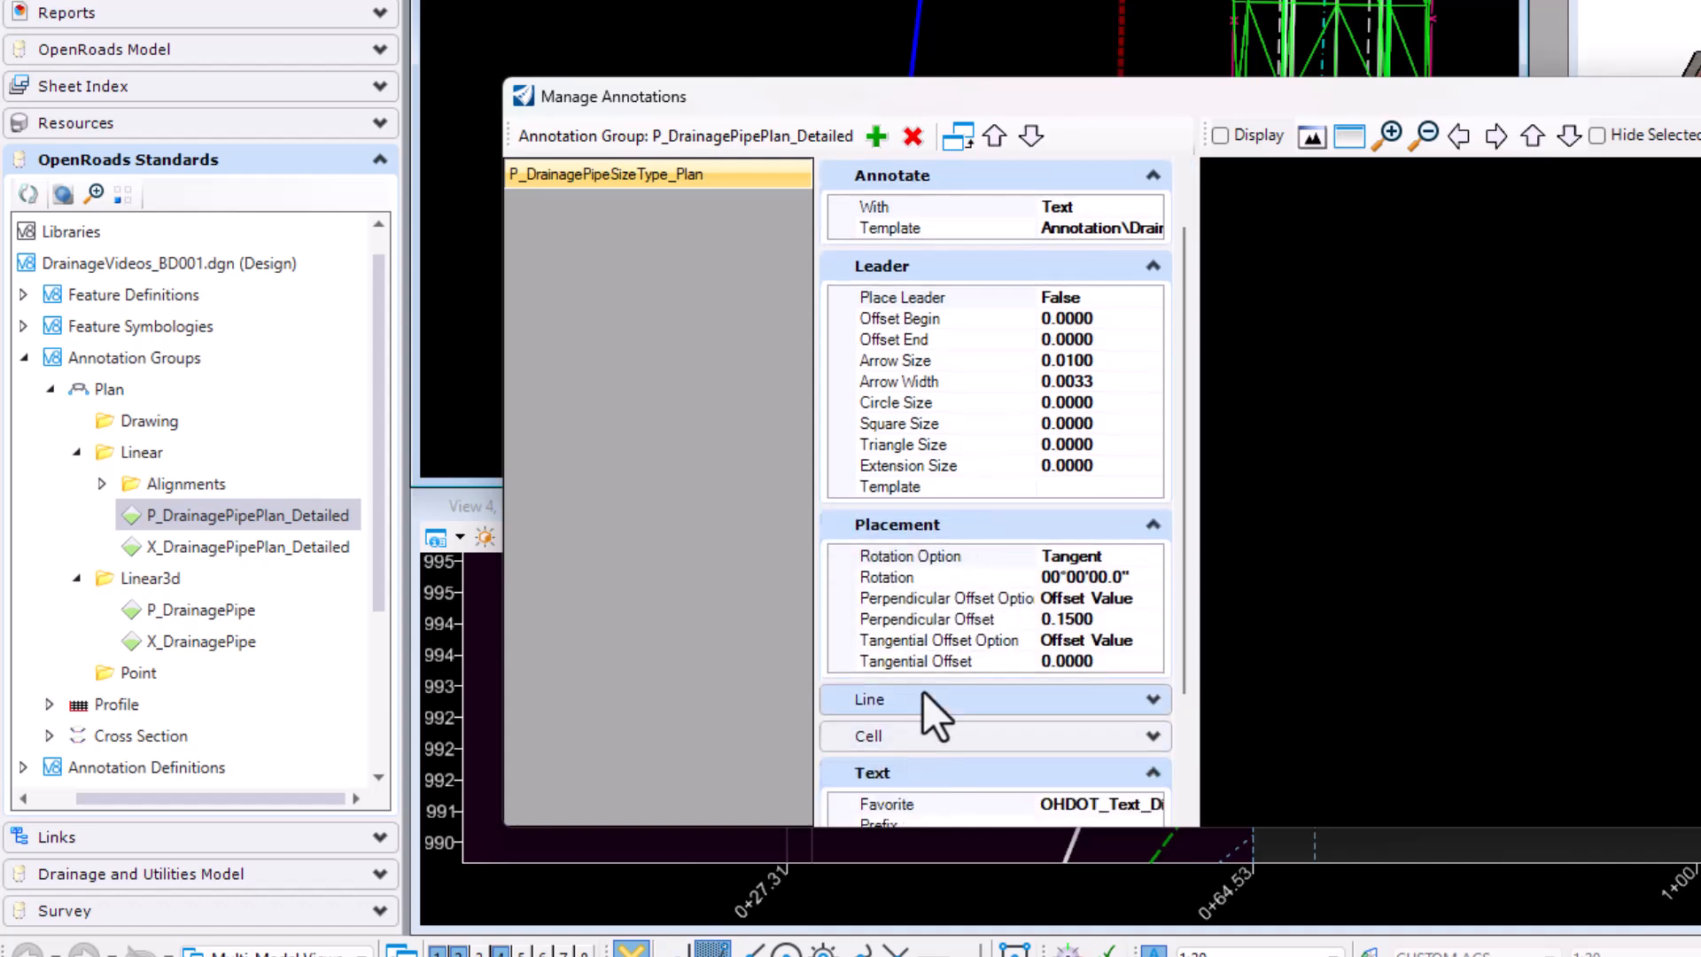
Step: Check the text favorite of the P_DrainagePipeSizeType_Plan annotation and collapse its Text and Leader settings
{"action": "scroll", "coordinate": [973, 715], "scroll_direction": "down", "scroll_amount": 3}
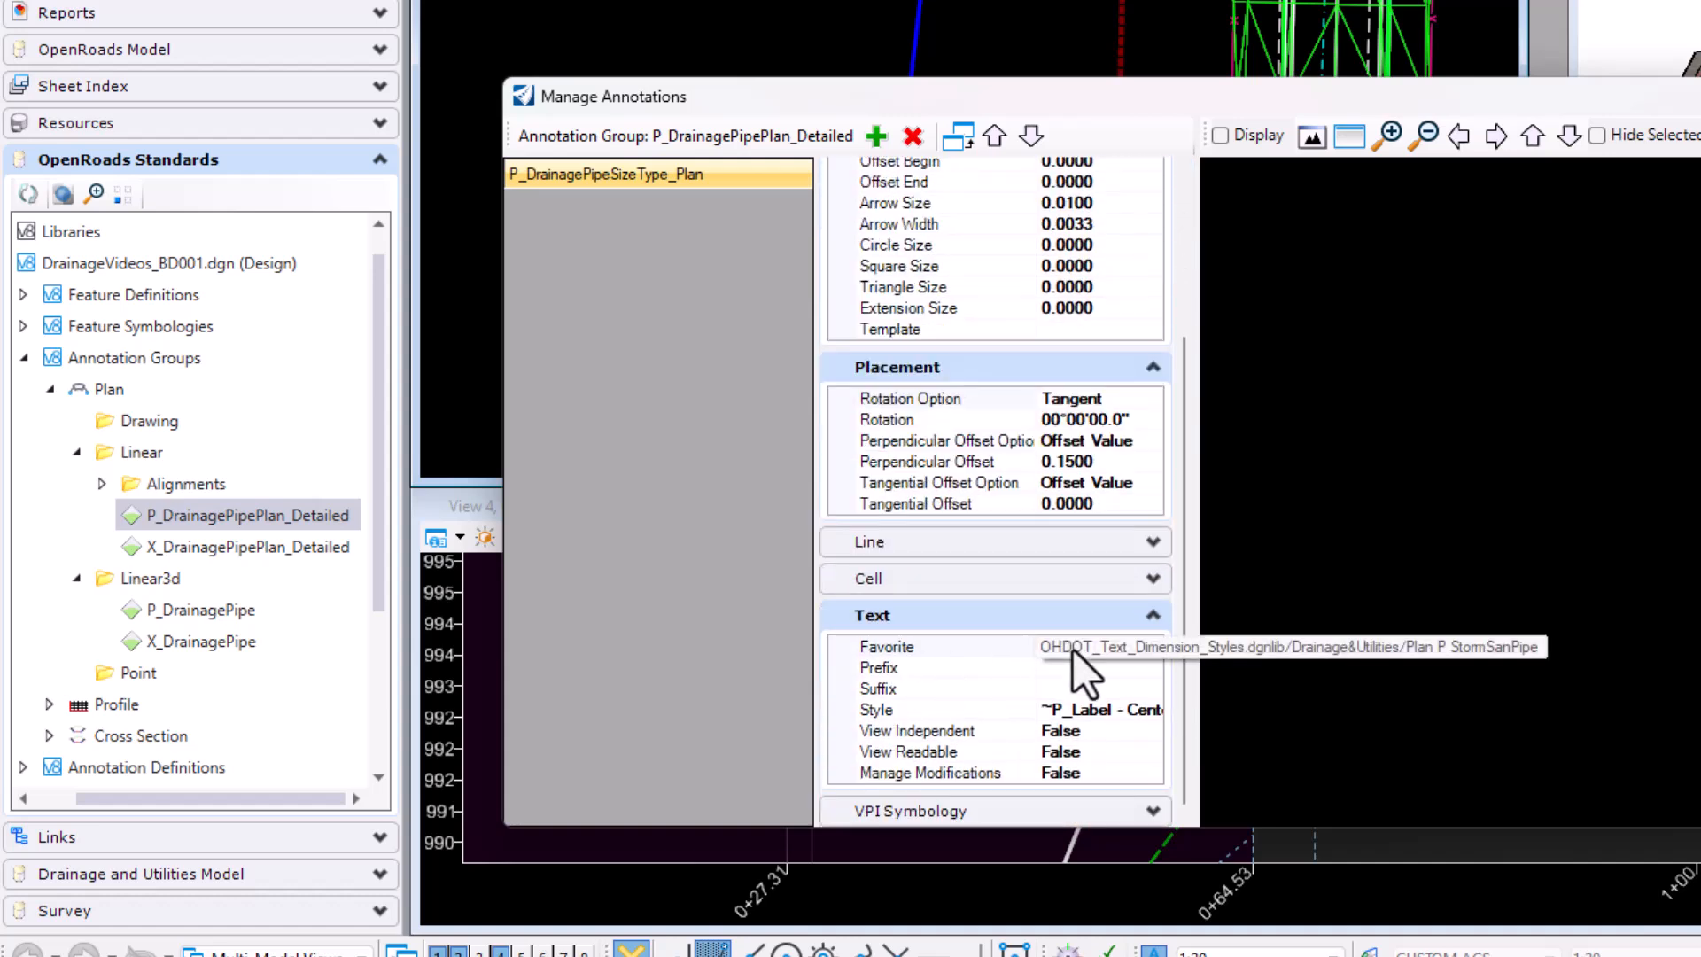
{"action": "left_click", "coordinate": [949, 620]}
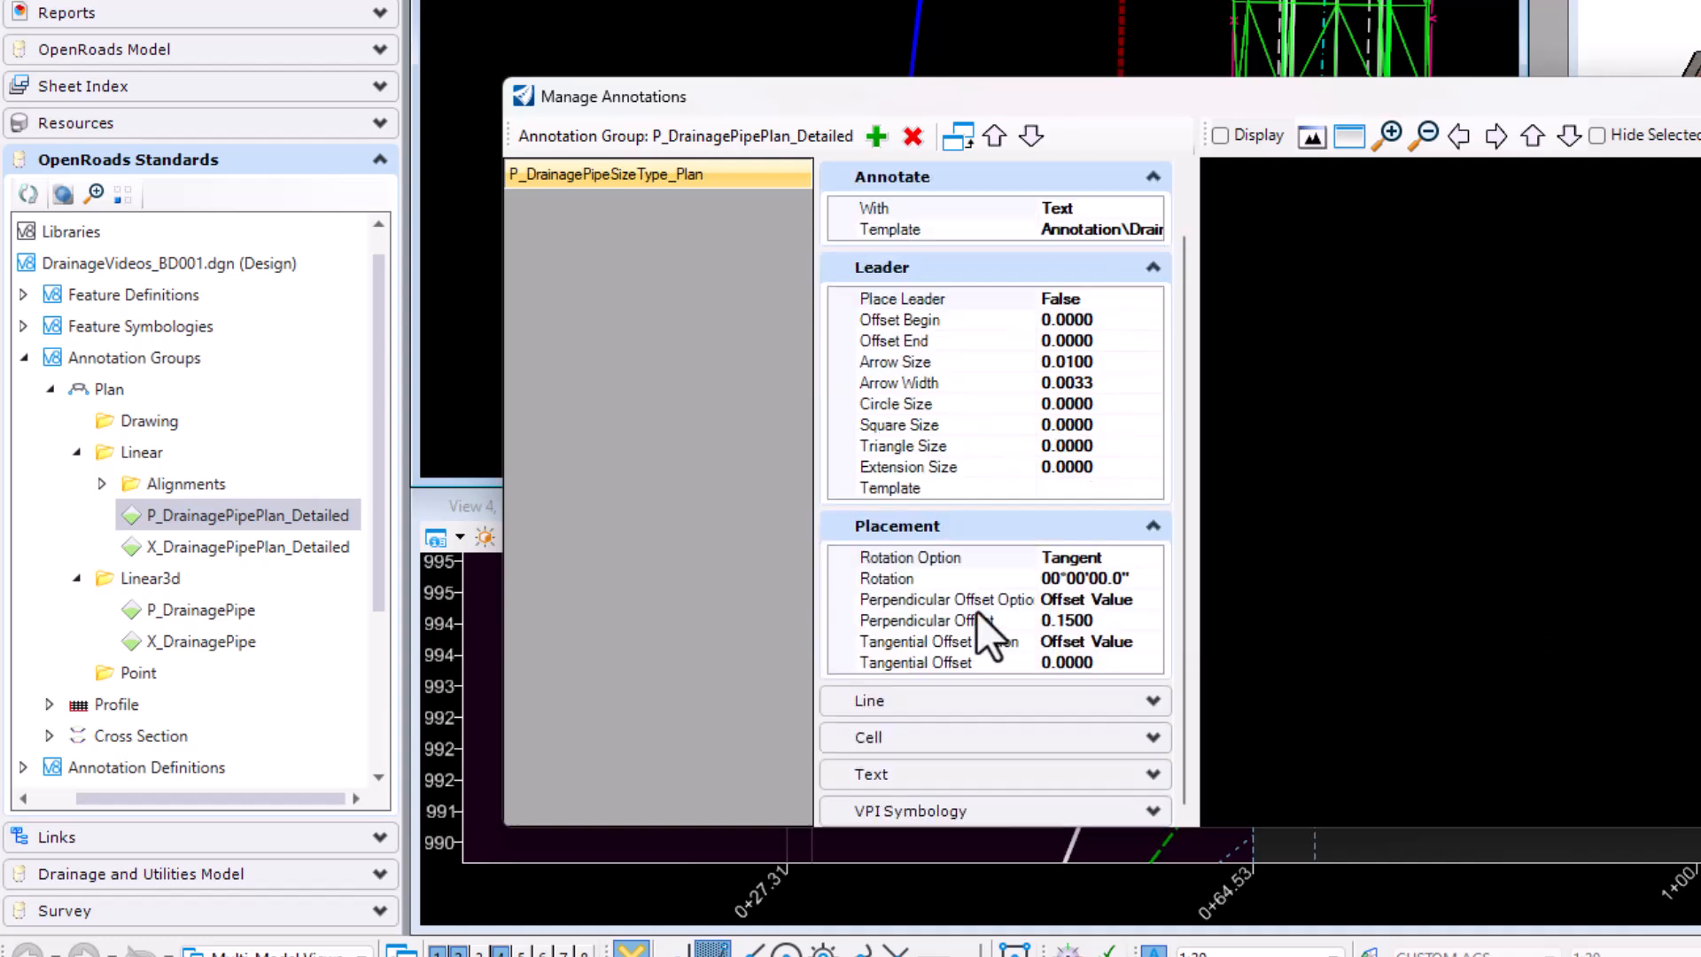
{"action": "scroll", "coordinate": [926, 566], "scroll_direction": "up", "scroll_amount": 1}
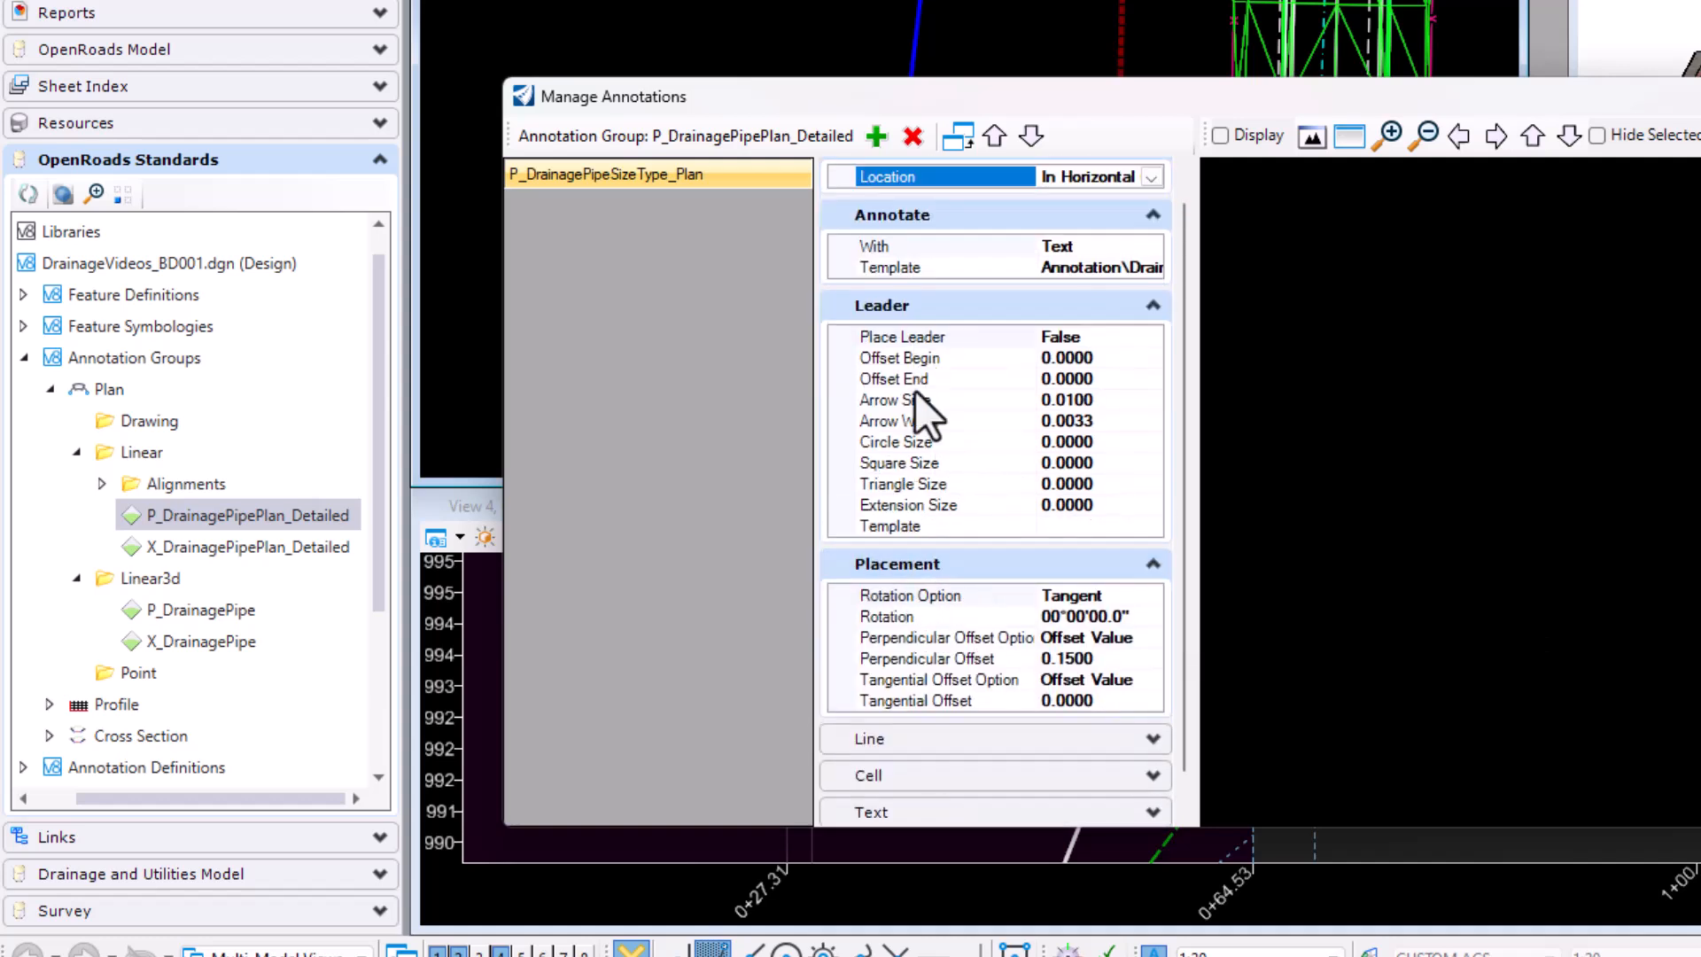
{"action": "left_click", "coordinate": [925, 292]}
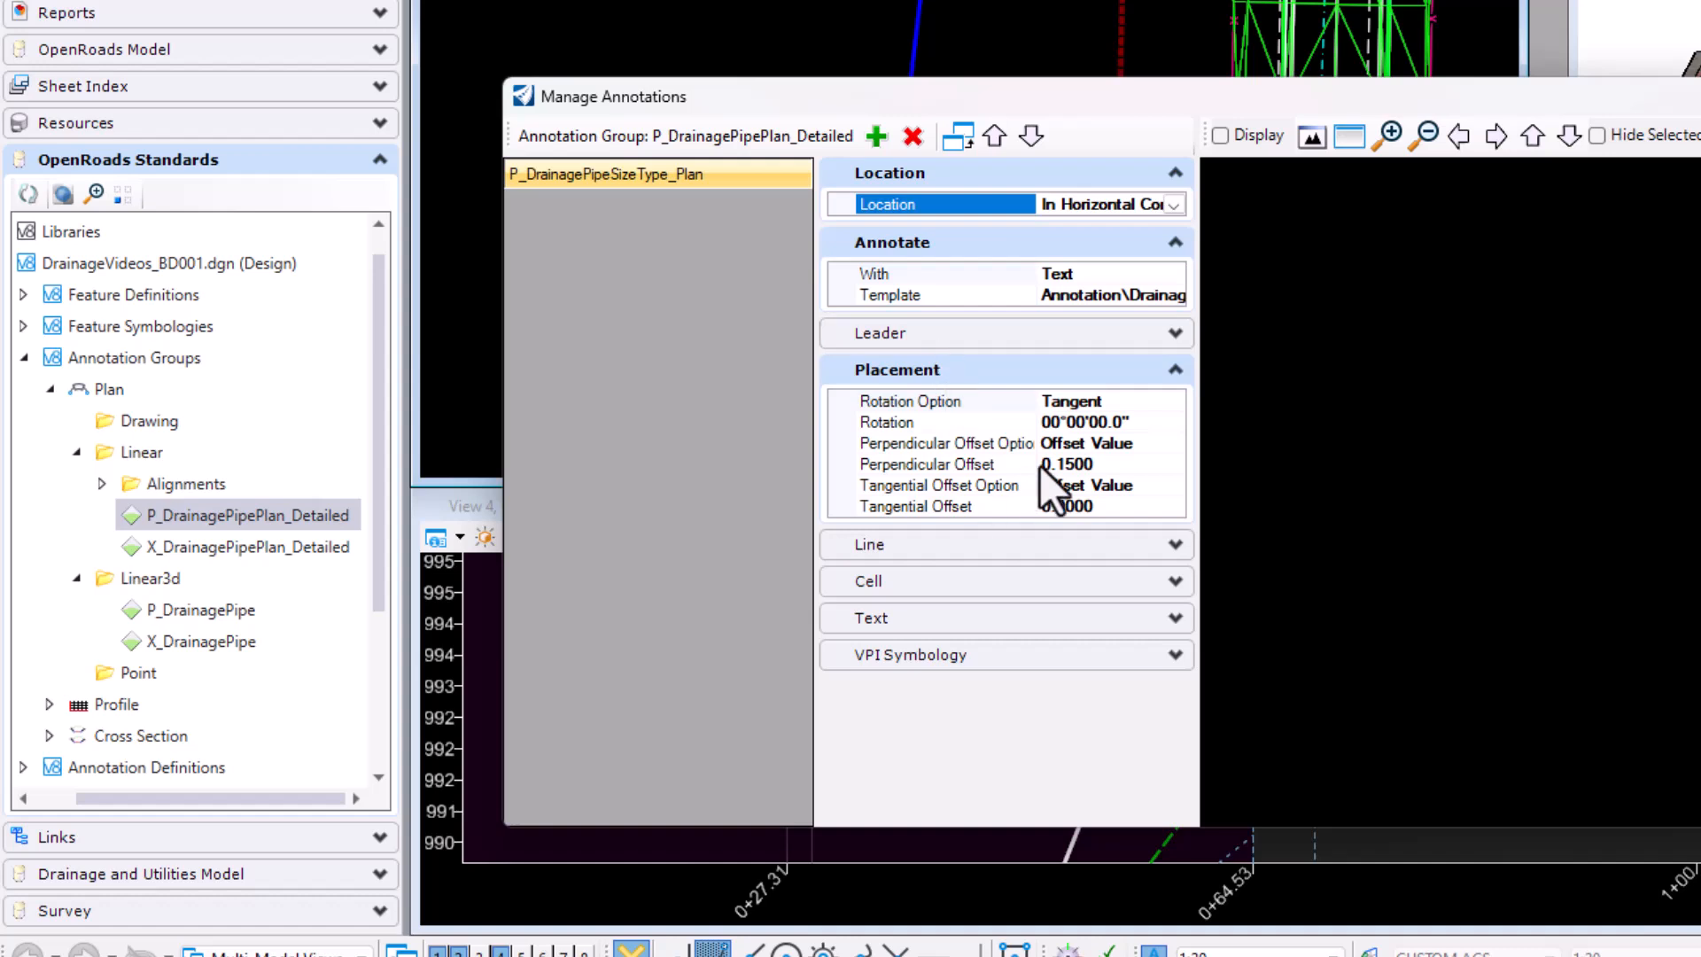
Step: Set the perpendicular offset of the P_DrainagePipeSizeType_Plan annotation to 0.5
{"action": "left_click", "coordinate": [1063, 464]}
{"action": "left_click", "coordinate": [1084, 466]}
{"action": "left_click_drag", "start_coordinate": [1106, 464], "coordinate": [1054, 470]}
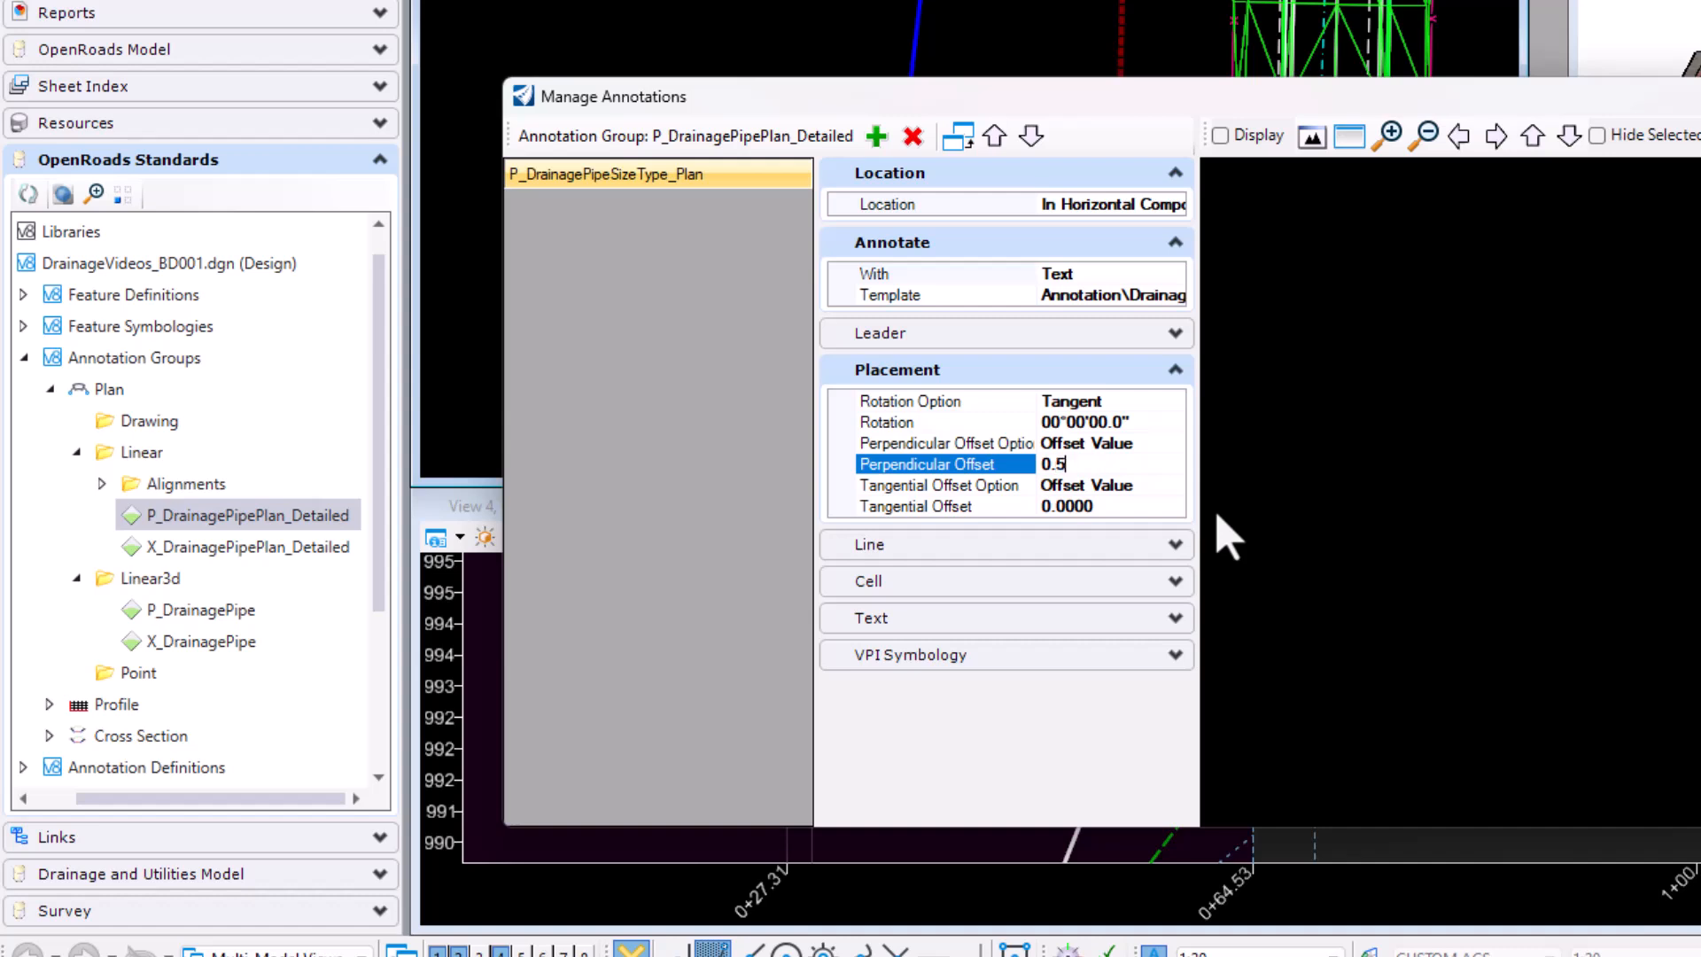
{"action": "left_click", "coordinate": [1147, 441]}
{"action": "left_click", "coordinate": [1154, 423]}
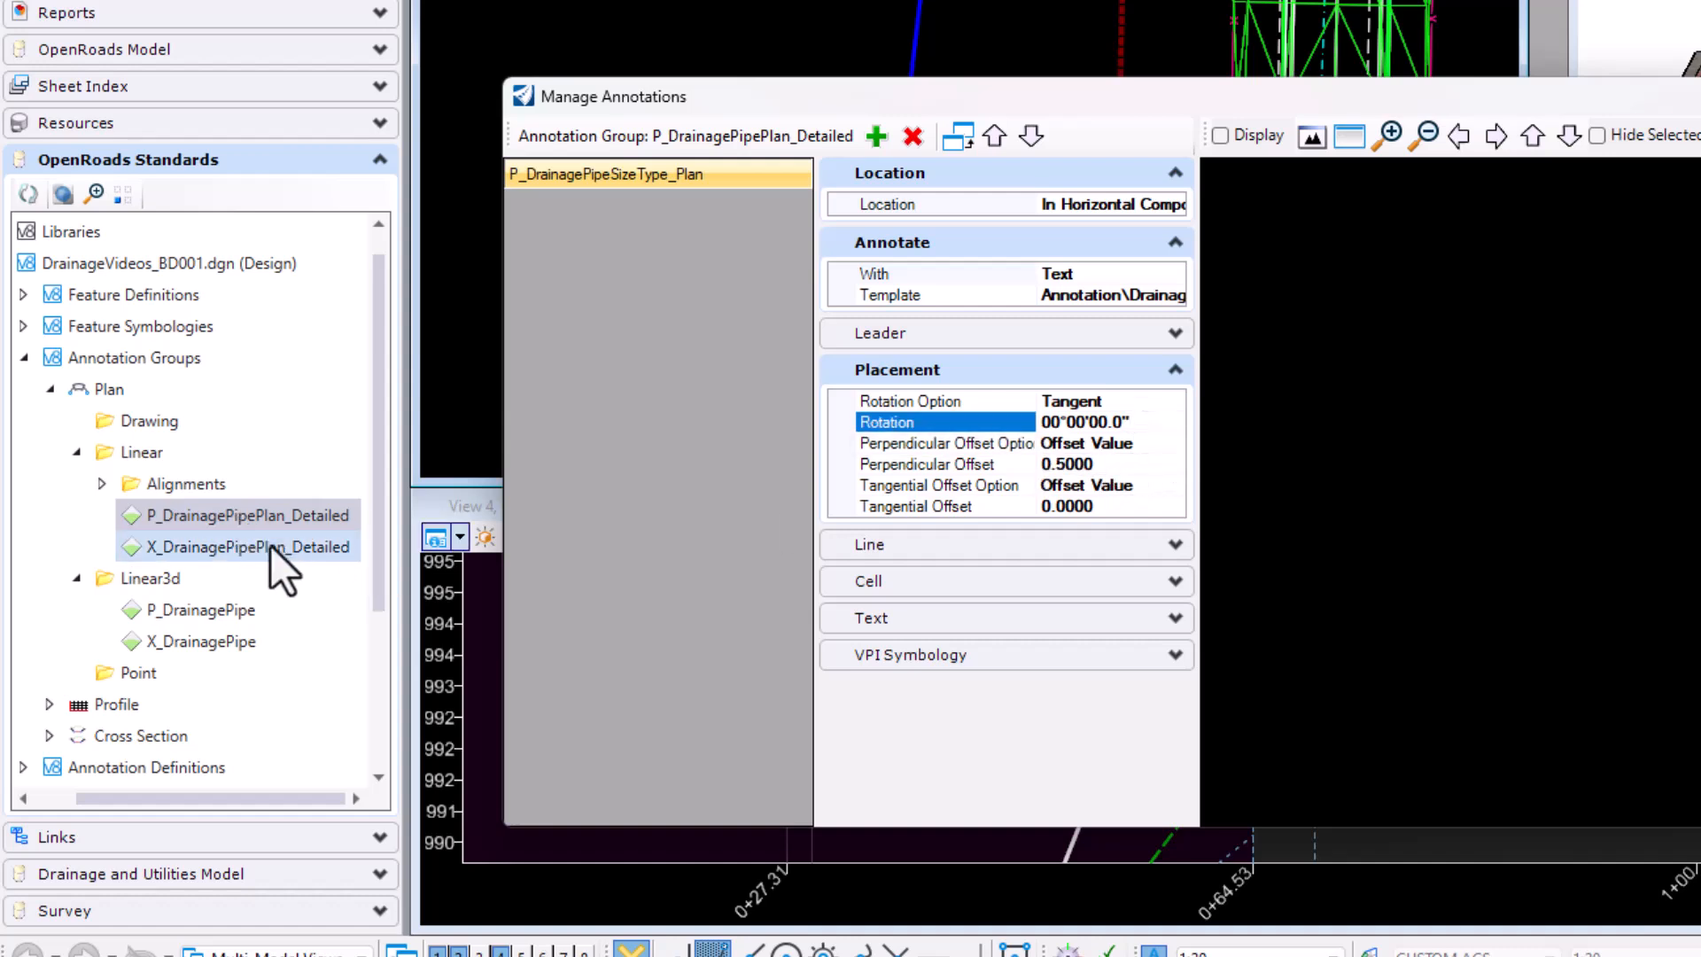
Step: Open the annotation manager for the P_DrainagePipe group and review the Annotate and Cell settings of P_DrainagePipeArrow
{"action": "left_click", "coordinate": [267, 618]}
{"action": "right_click", "coordinate": [222, 610]}
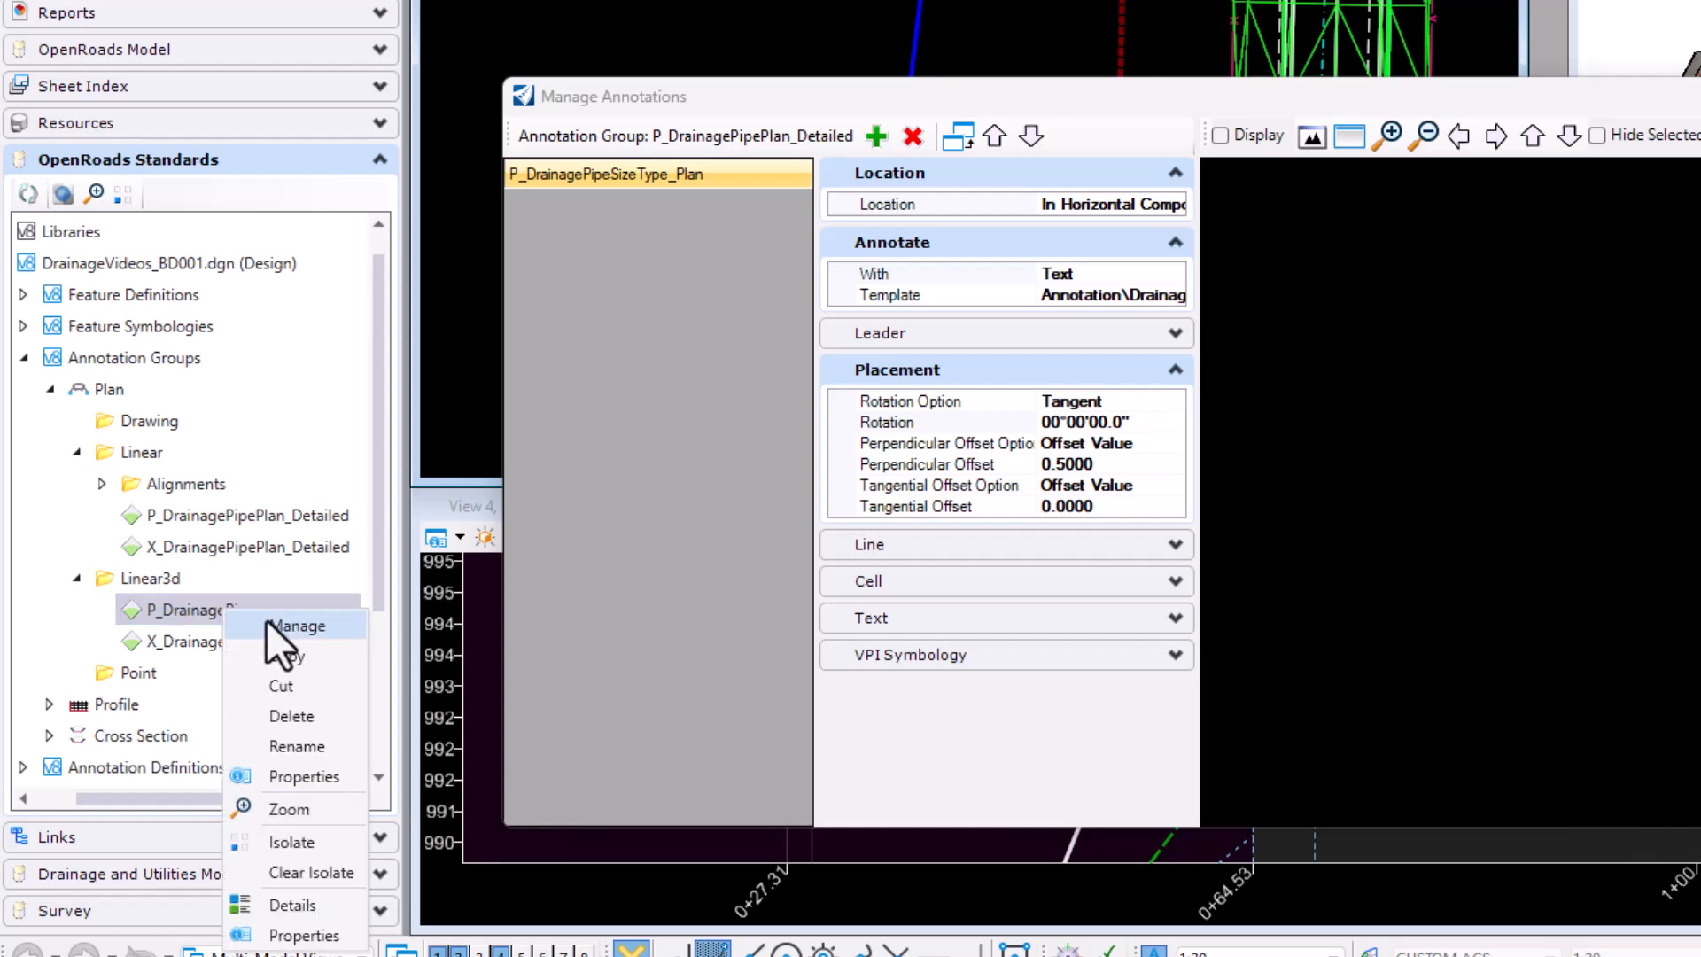
{"action": "left_click", "coordinate": [291, 624]}
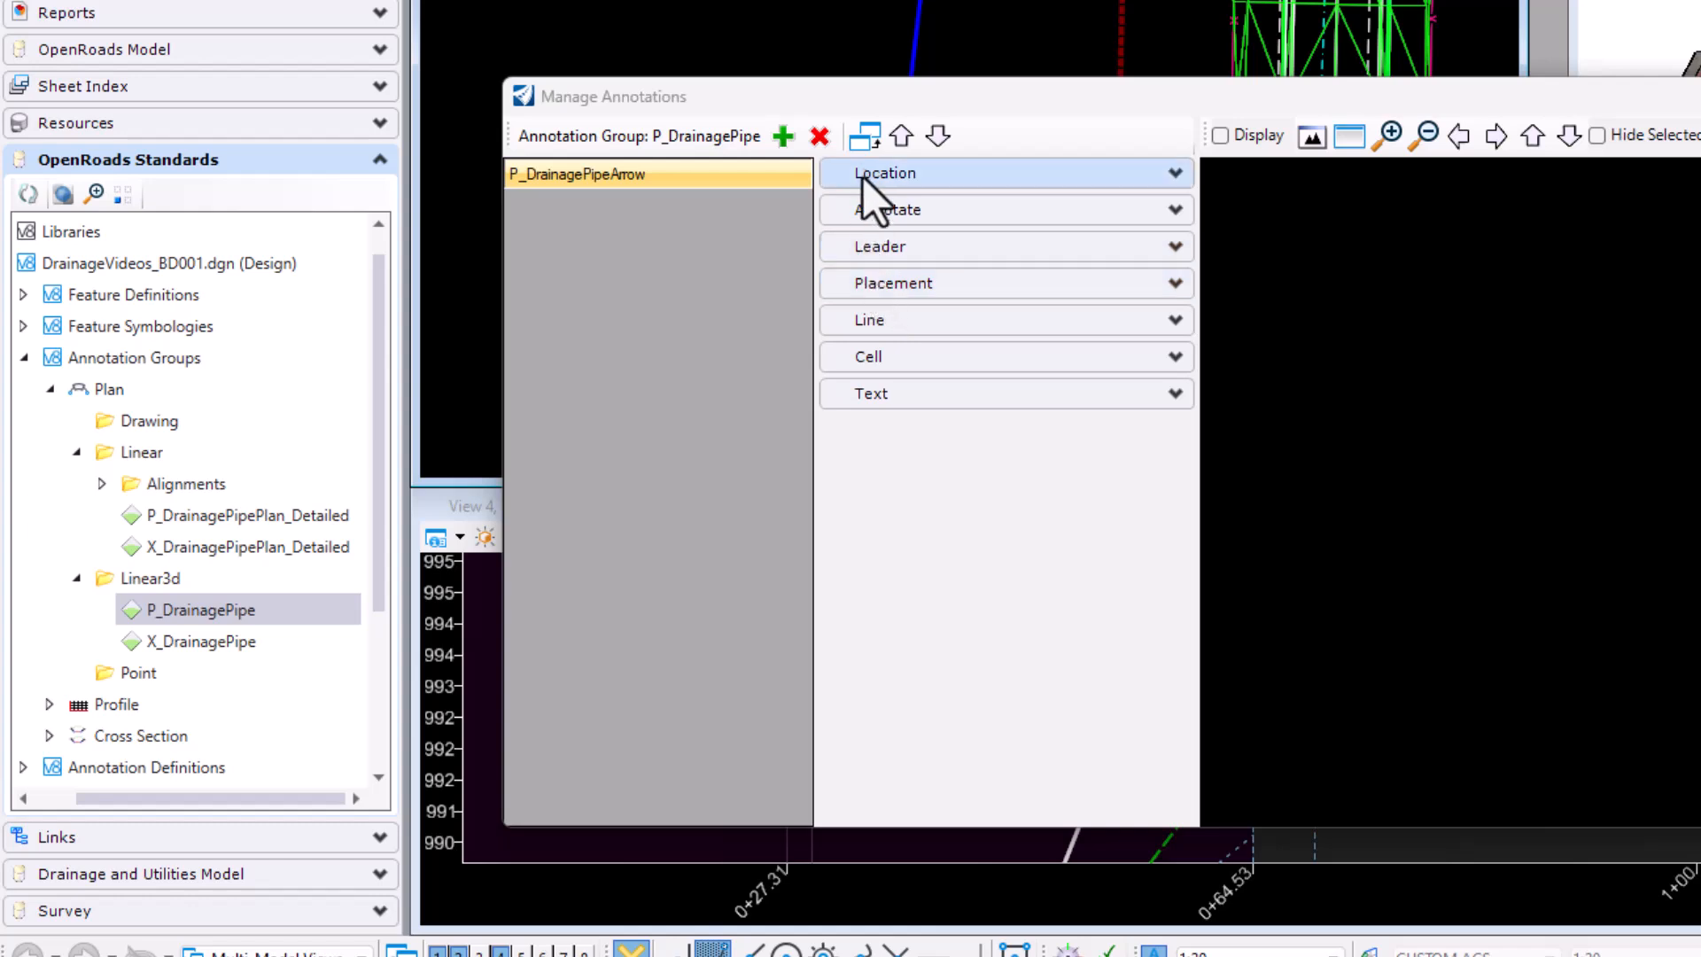
{"action": "left_click", "coordinate": [884, 207]}
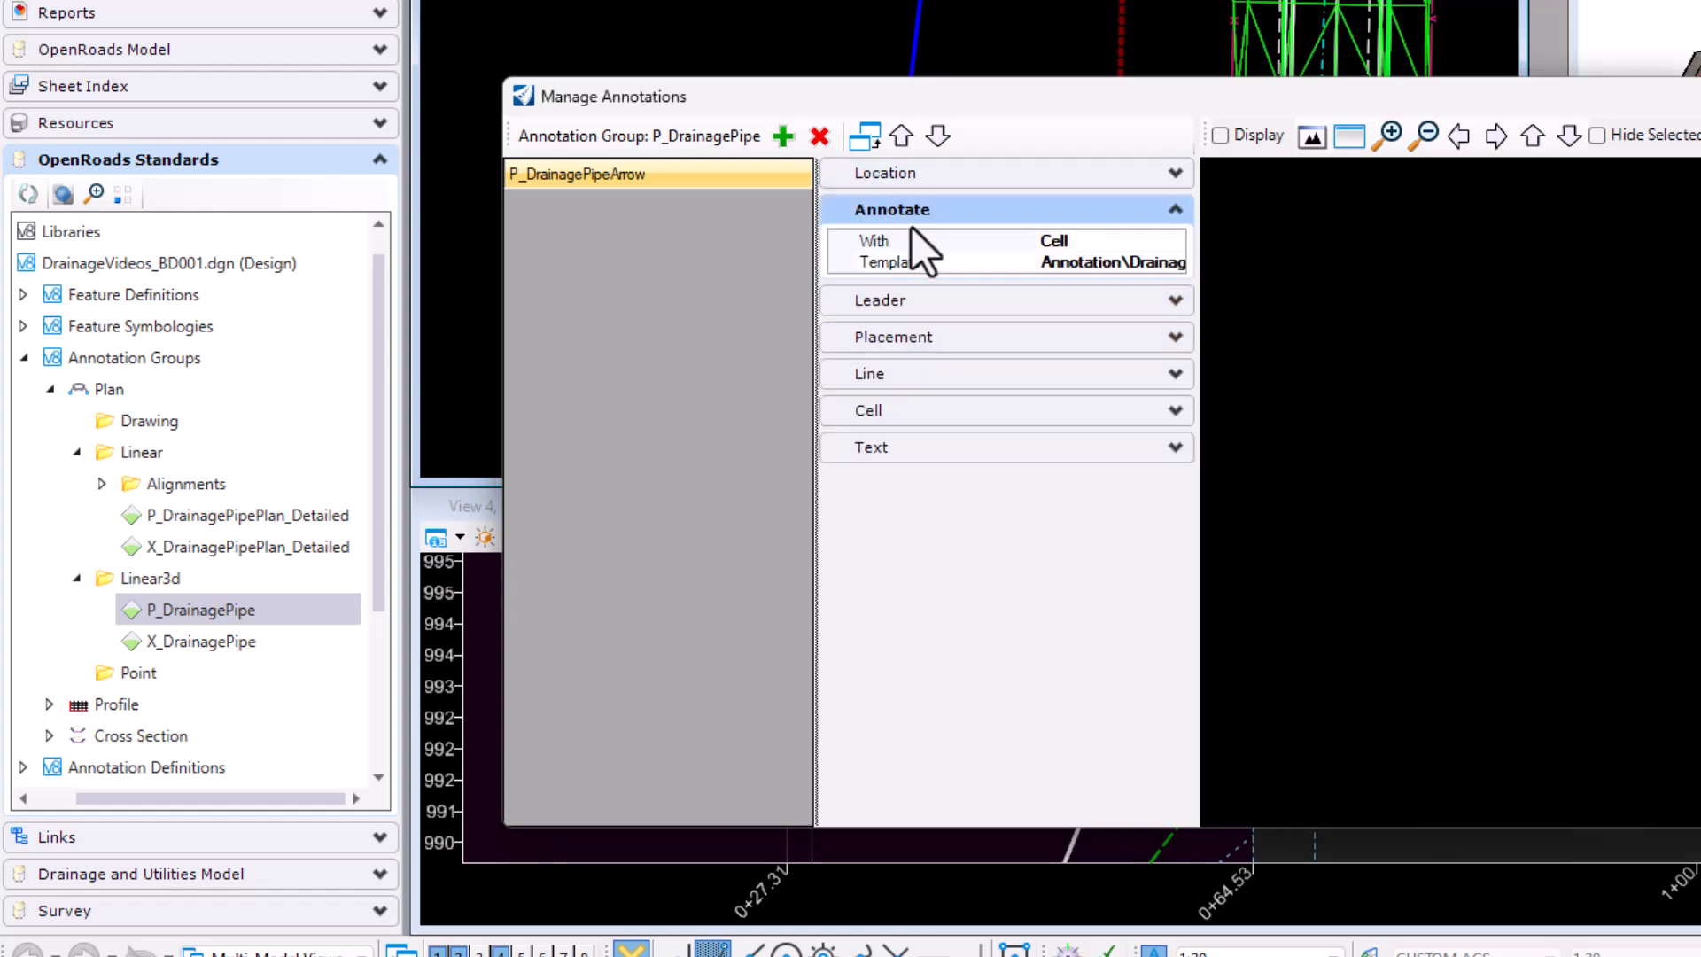
{"action": "left_click", "coordinate": [962, 211]}
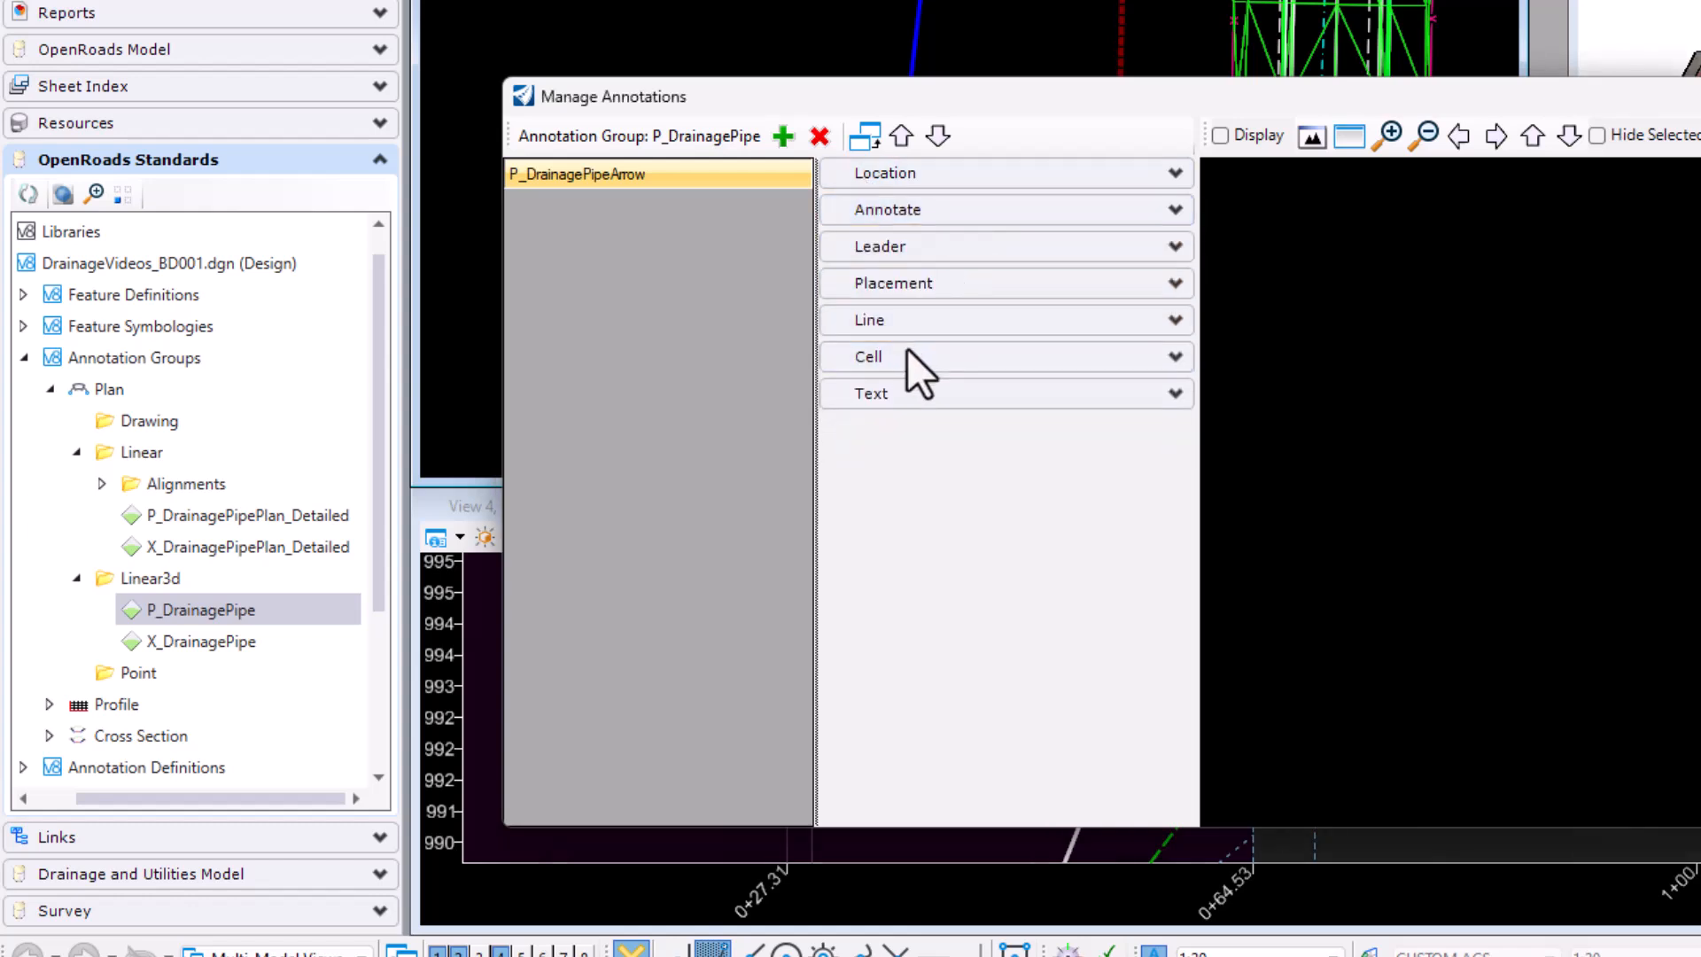
{"action": "left_click", "coordinate": [905, 355]}
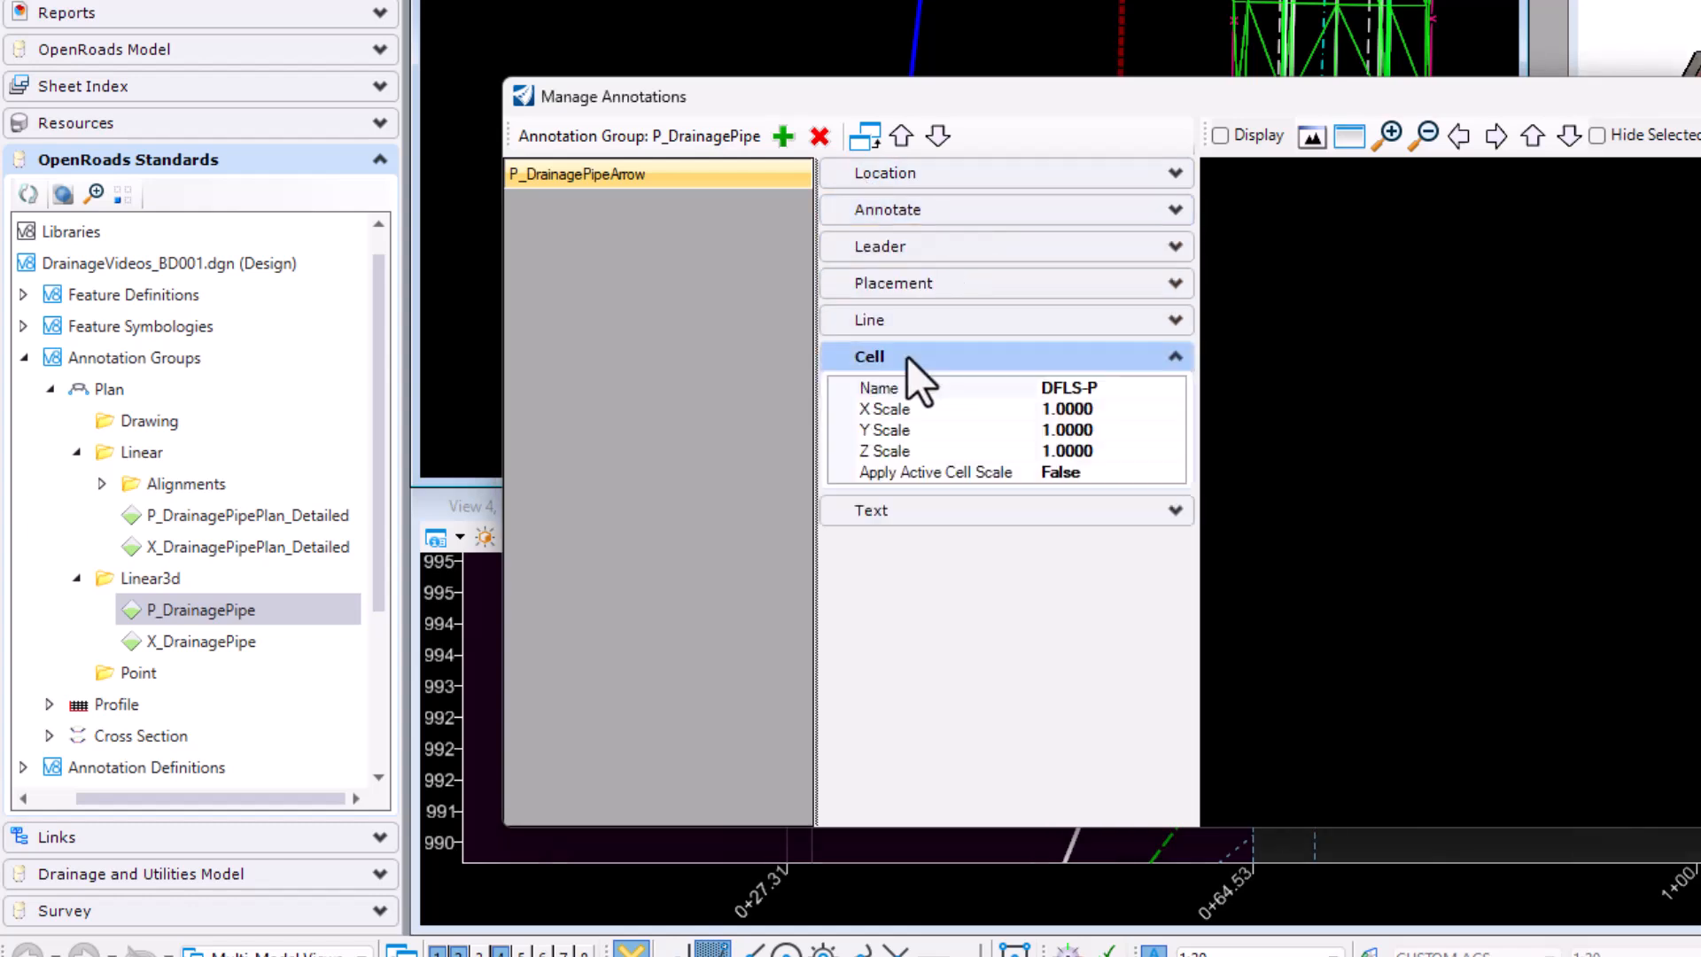
{"action": "left_click", "coordinate": [1105, 356]}
Step: Set the perpendicular offset of the P_DrainagePipeArrow annotation to 0.2750 and close the annotation manager
{"action": "left_click", "coordinate": [936, 278]}
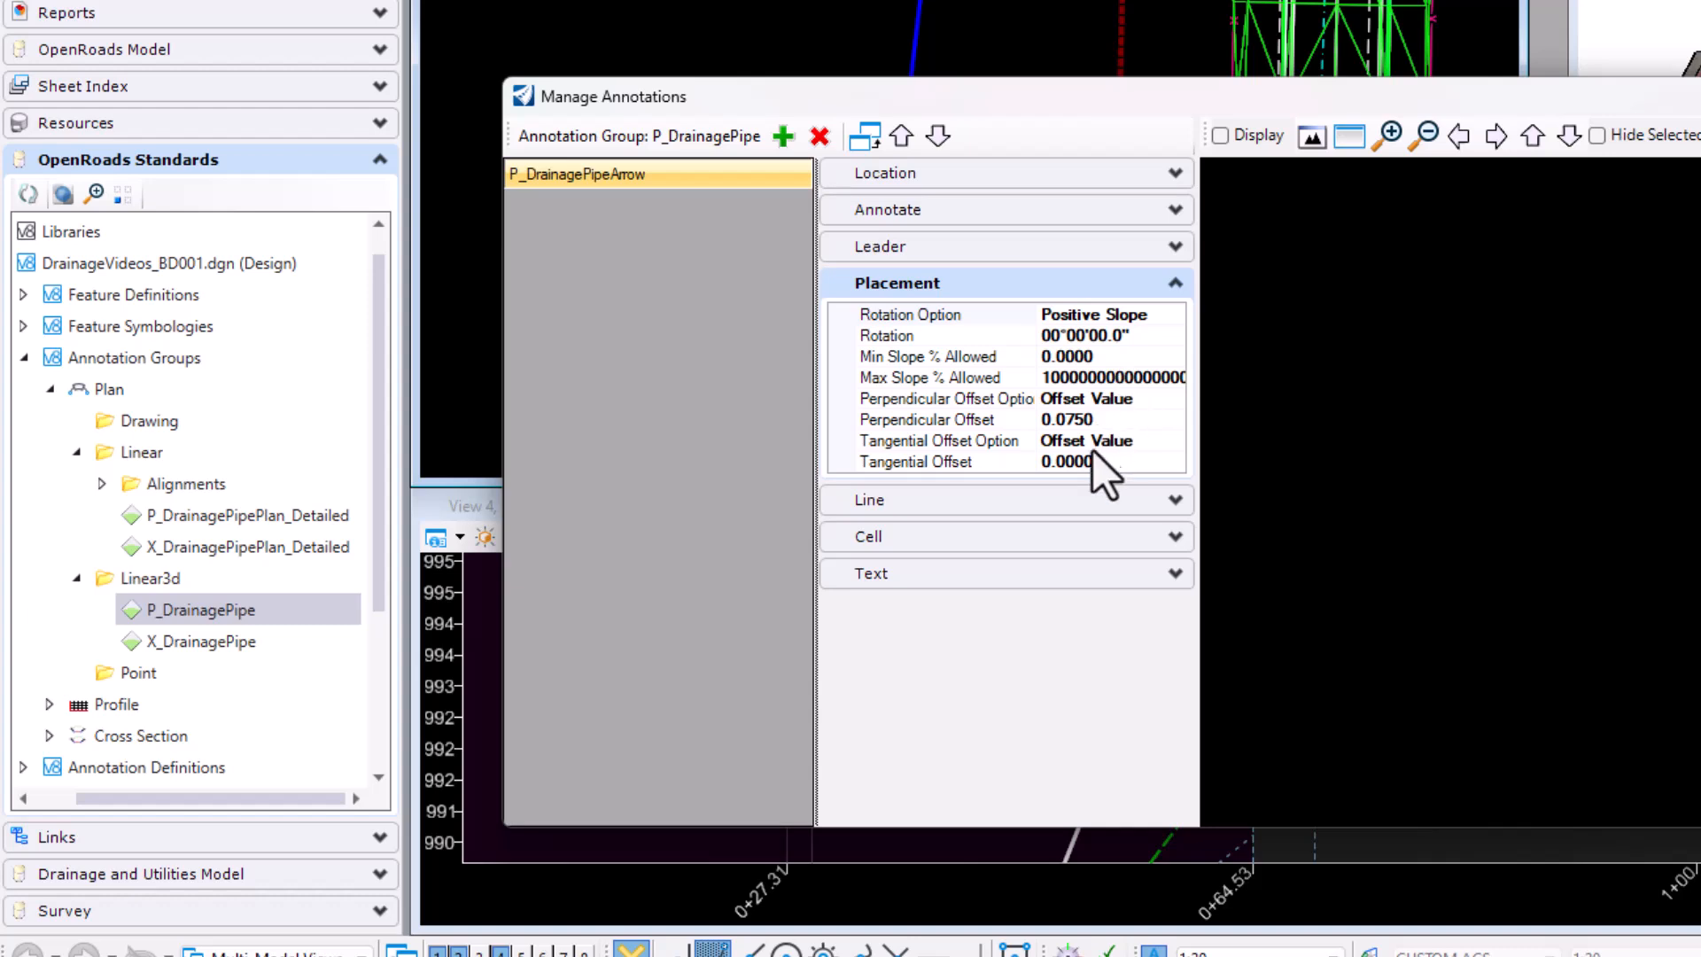
{"action": "left_click", "coordinate": [1061, 419]}
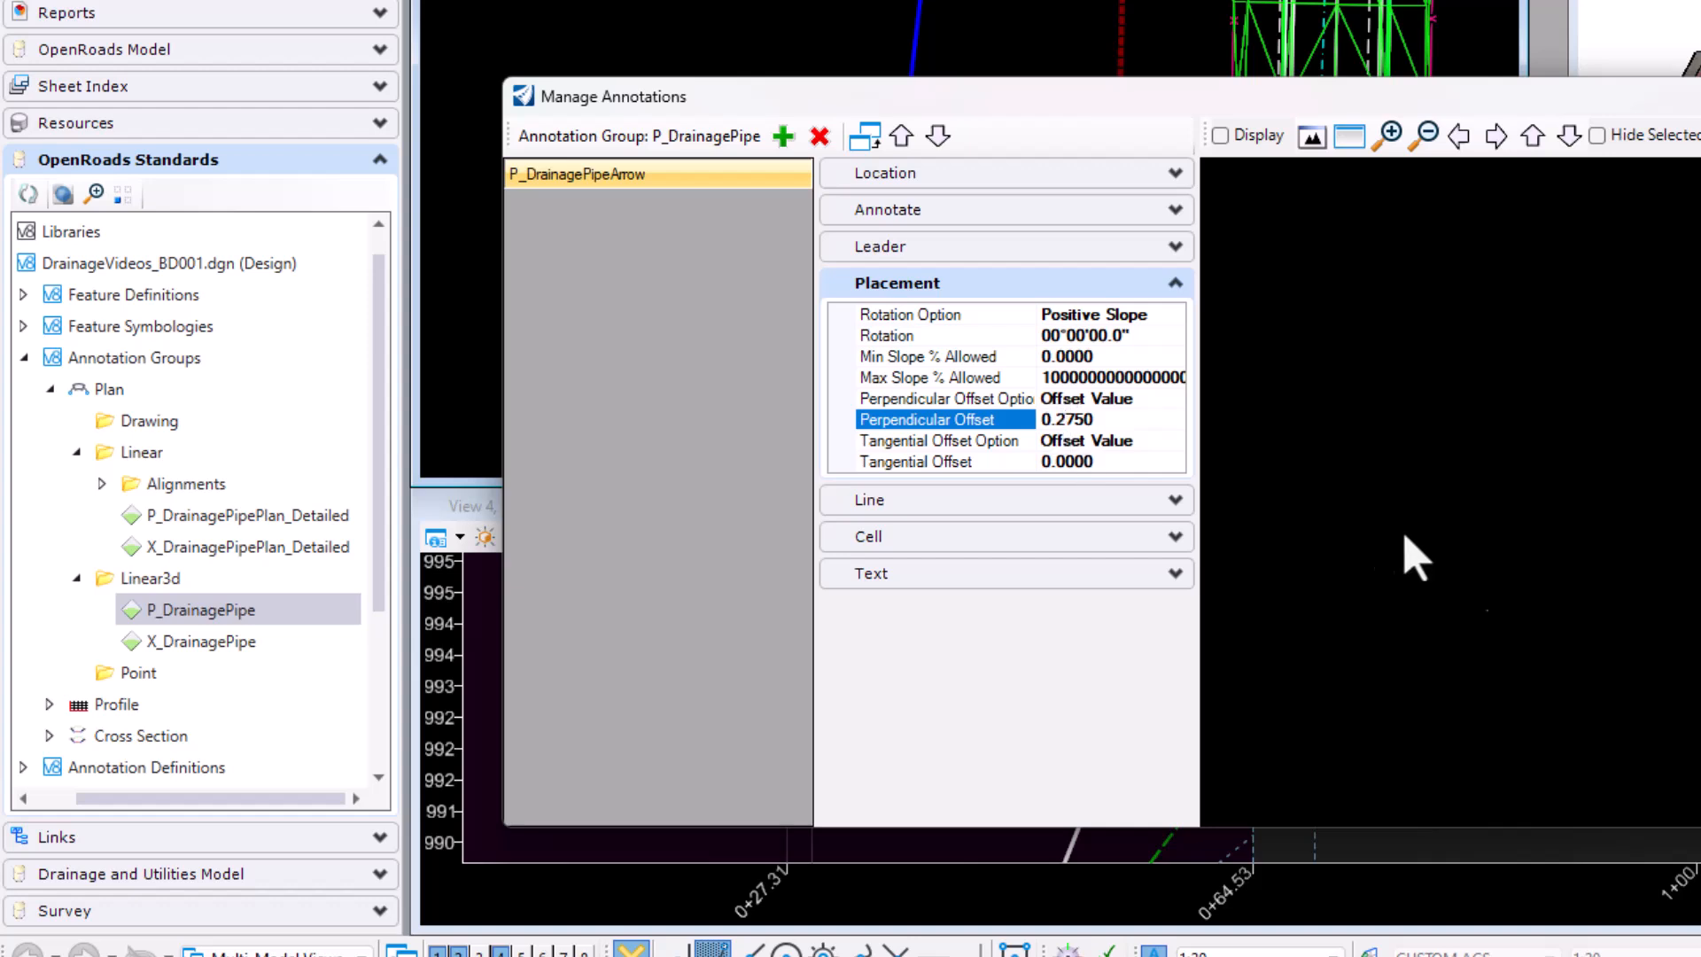
{"action": "left_click", "coordinate": [1162, 406]}
{"action": "left_click", "coordinate": [1161, 414]}
{"action": "left_click", "coordinate": [1700, 96]}
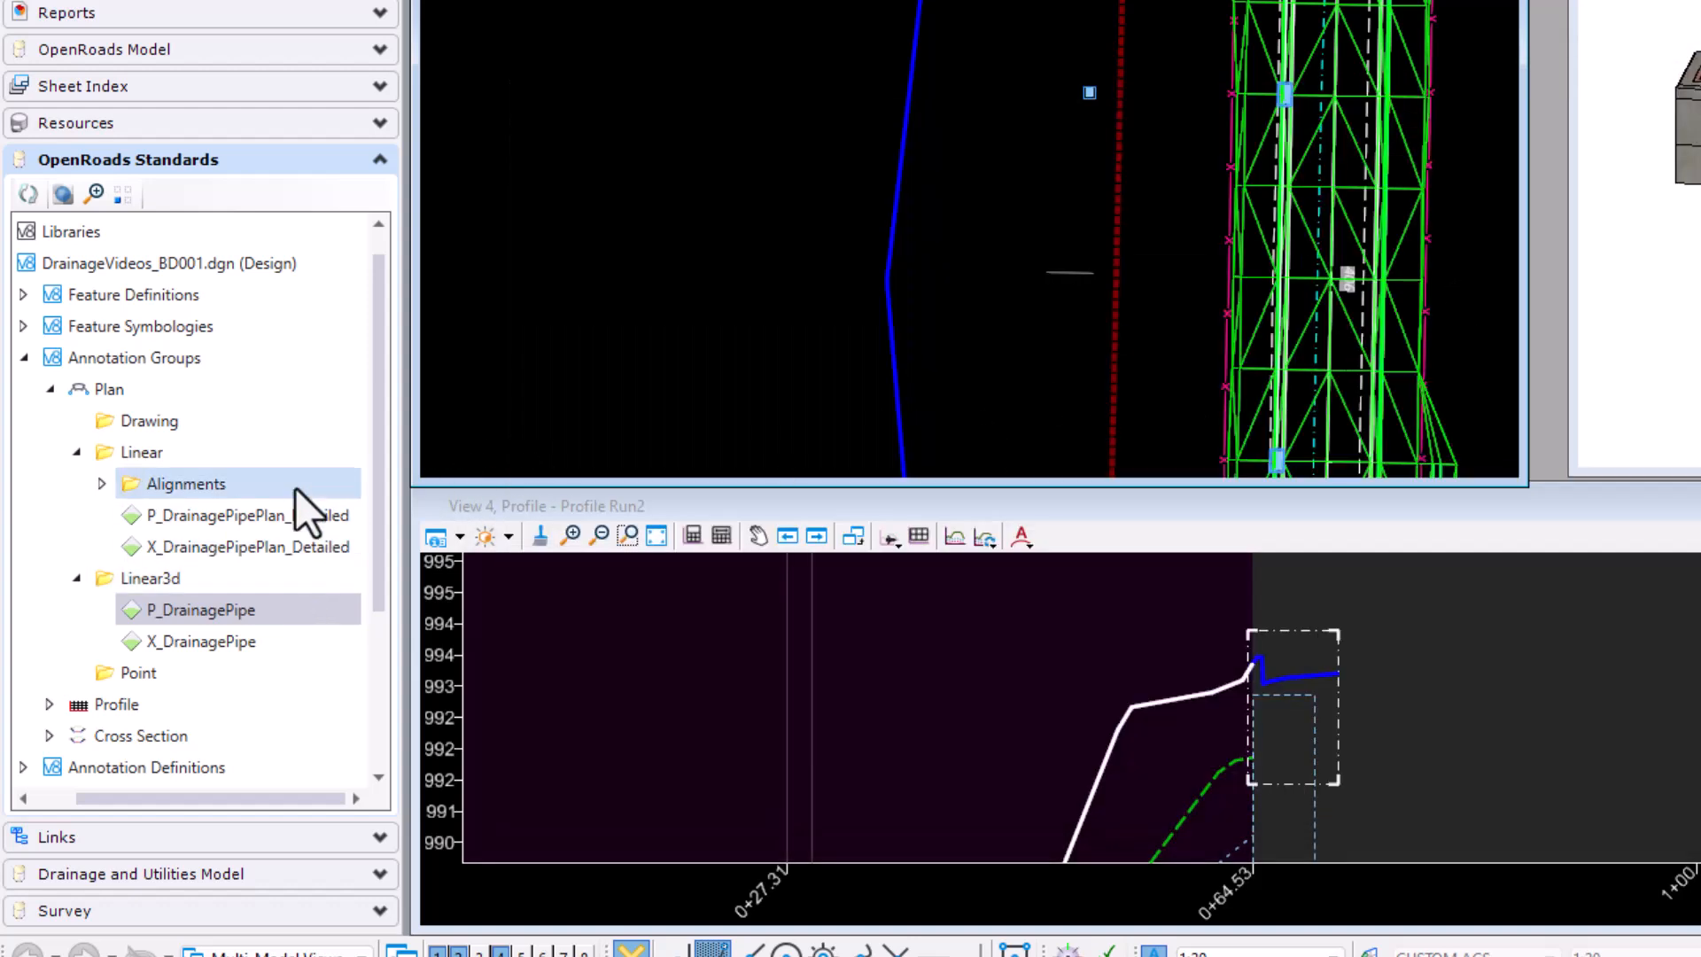
Step: Switch to DrainageVideos_GP001.dgn and open its CLP_S185 - PlanPro_Plan-1-3 drawing model
{"action": "left_click", "coordinate": [569, 535]}
{"action": "left_click", "coordinate": [888, 536]}
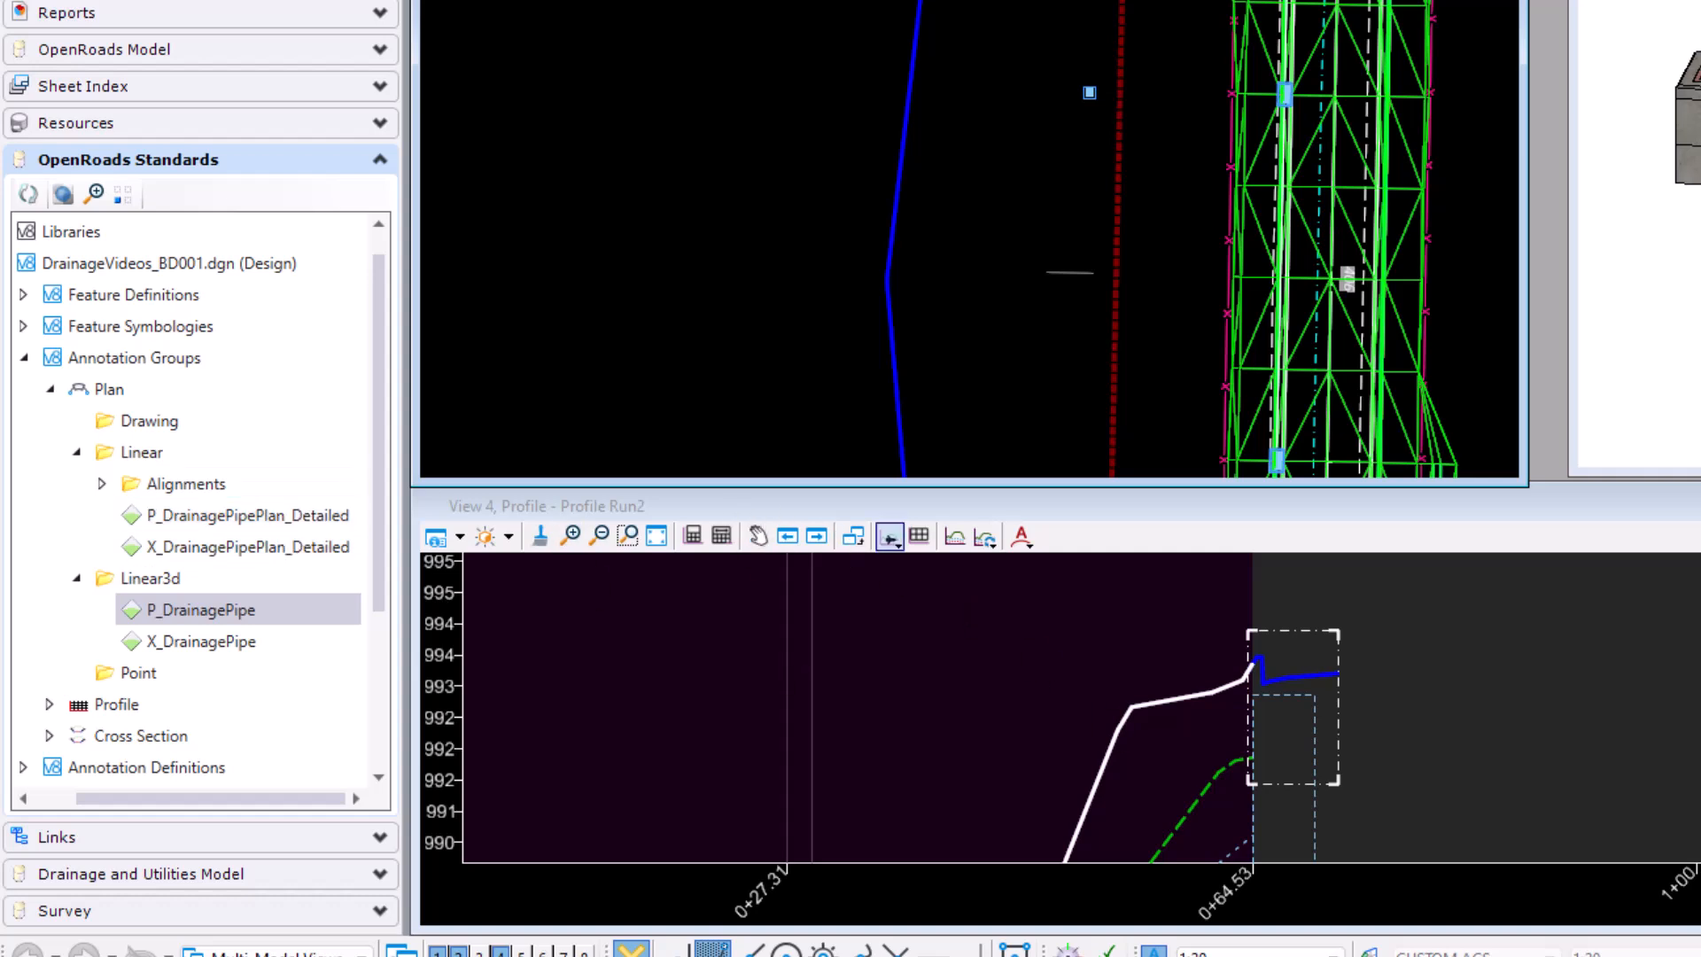
{"action": "mouse_move", "coordinate": [1319, 955]}
{"action": "left_click", "coordinate": [1462, 886]}
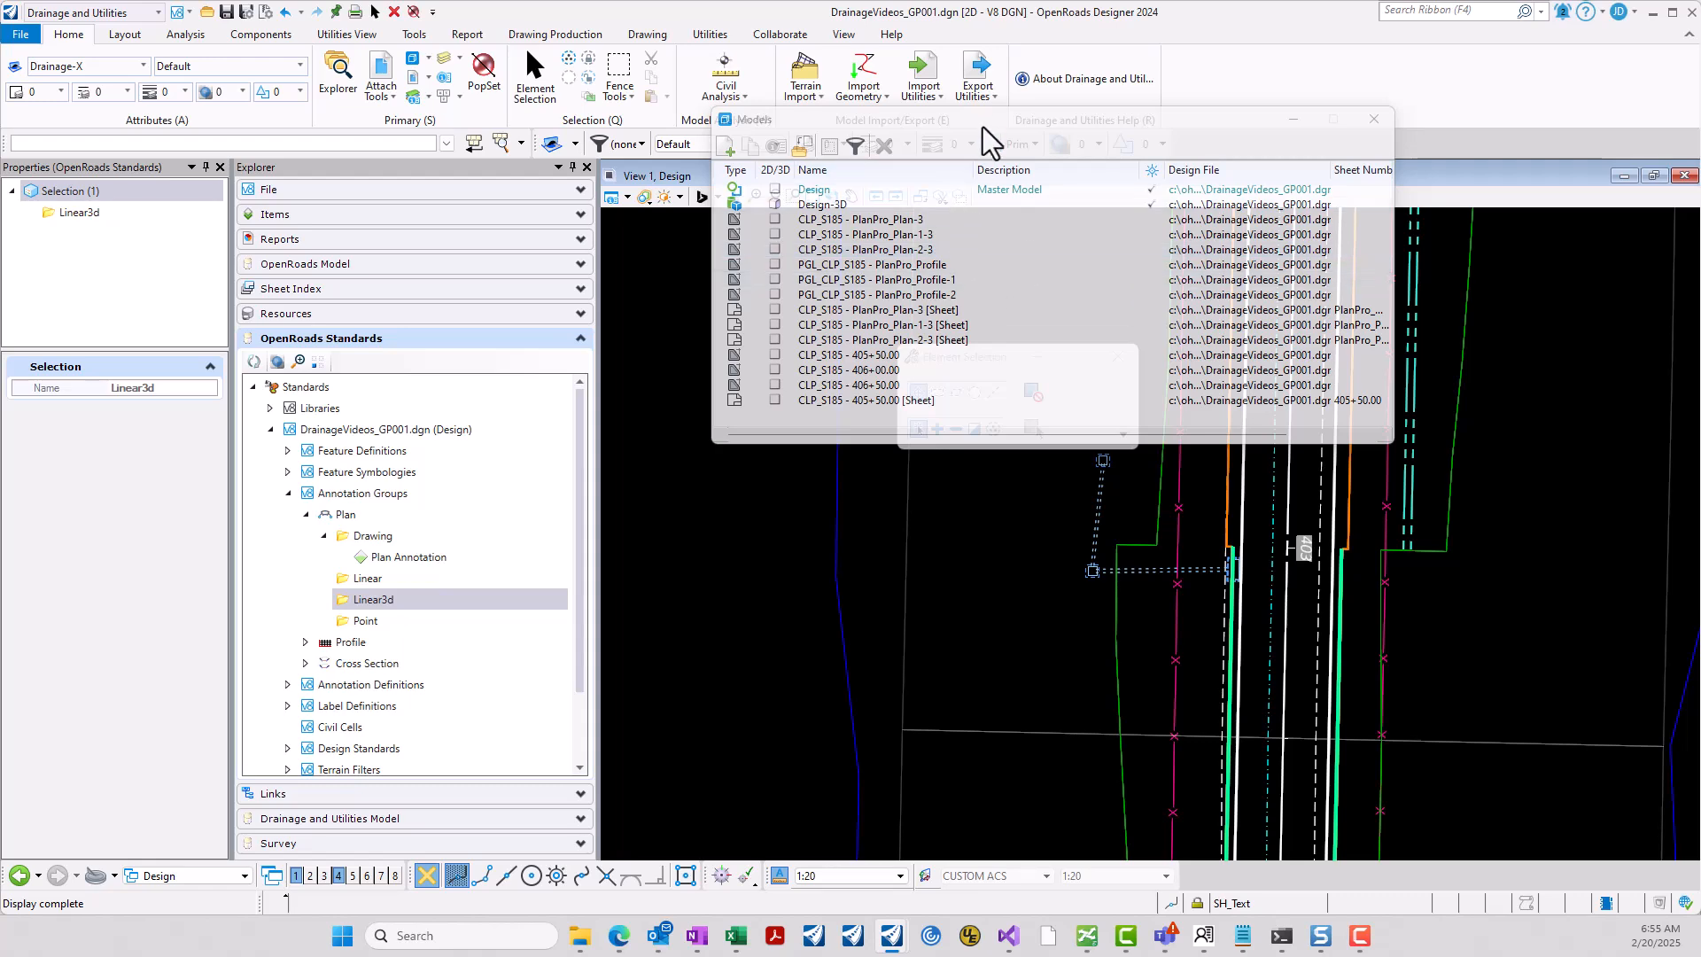
{"action": "left_click_drag", "start_coordinate": [985, 120], "coordinate": [976, 211]}
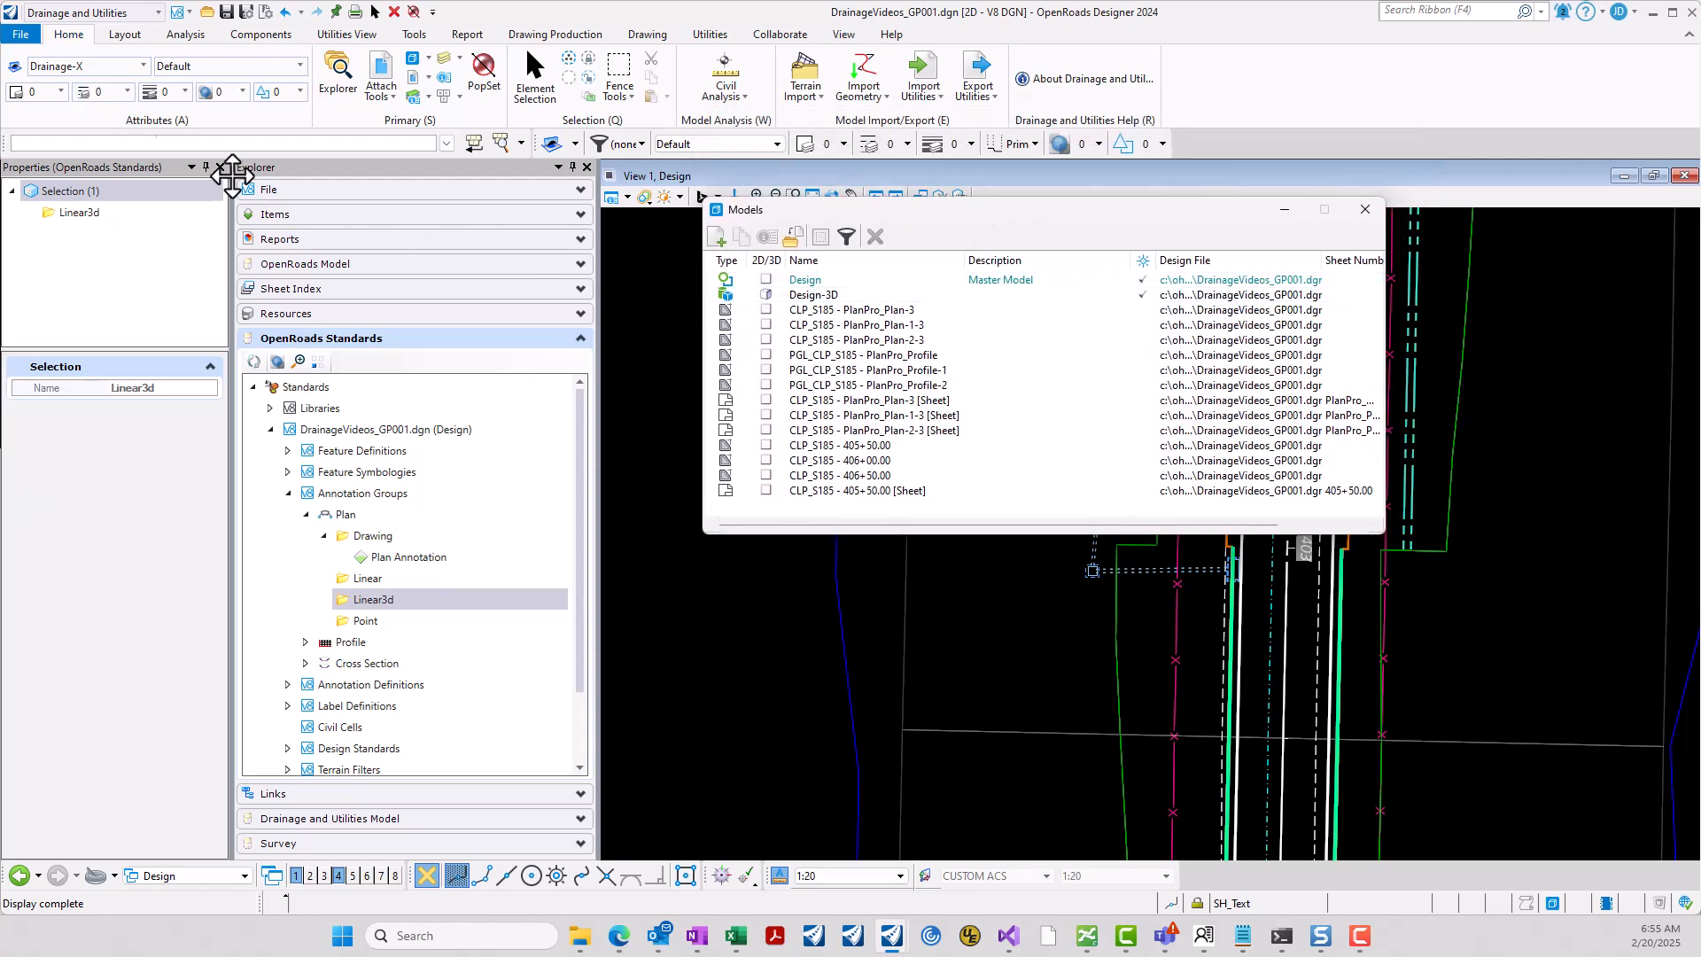
{"action": "left_click", "coordinate": [21, 34]}
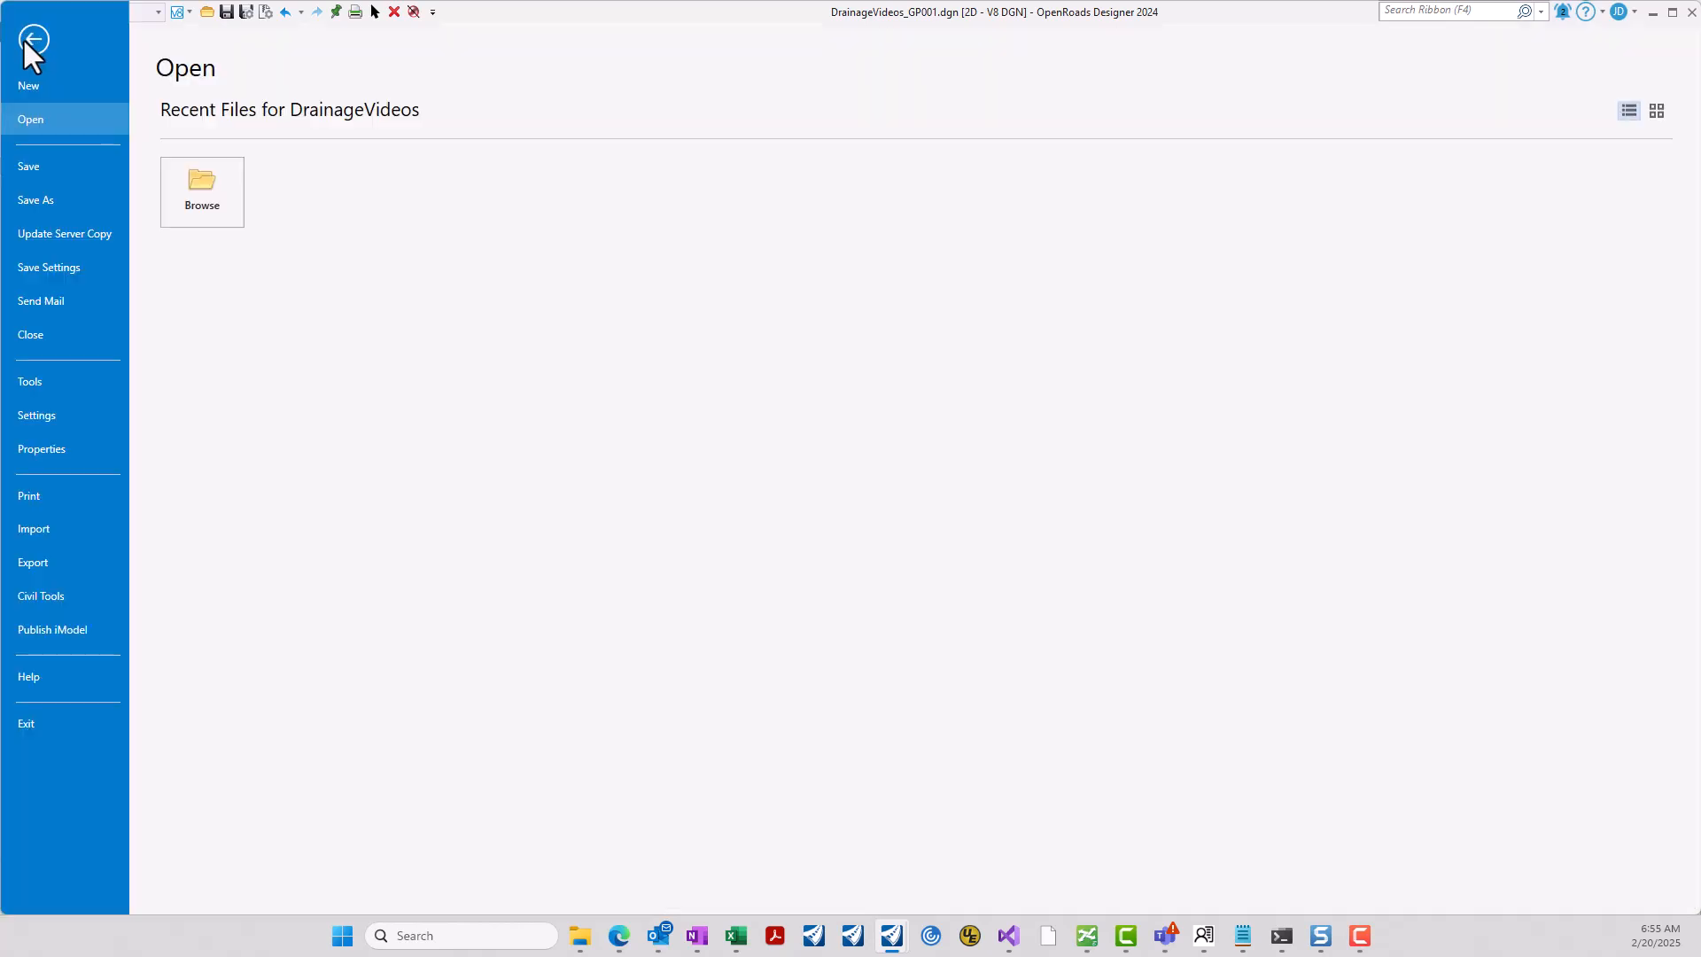
{"action": "left_click", "coordinate": [452, 162]}
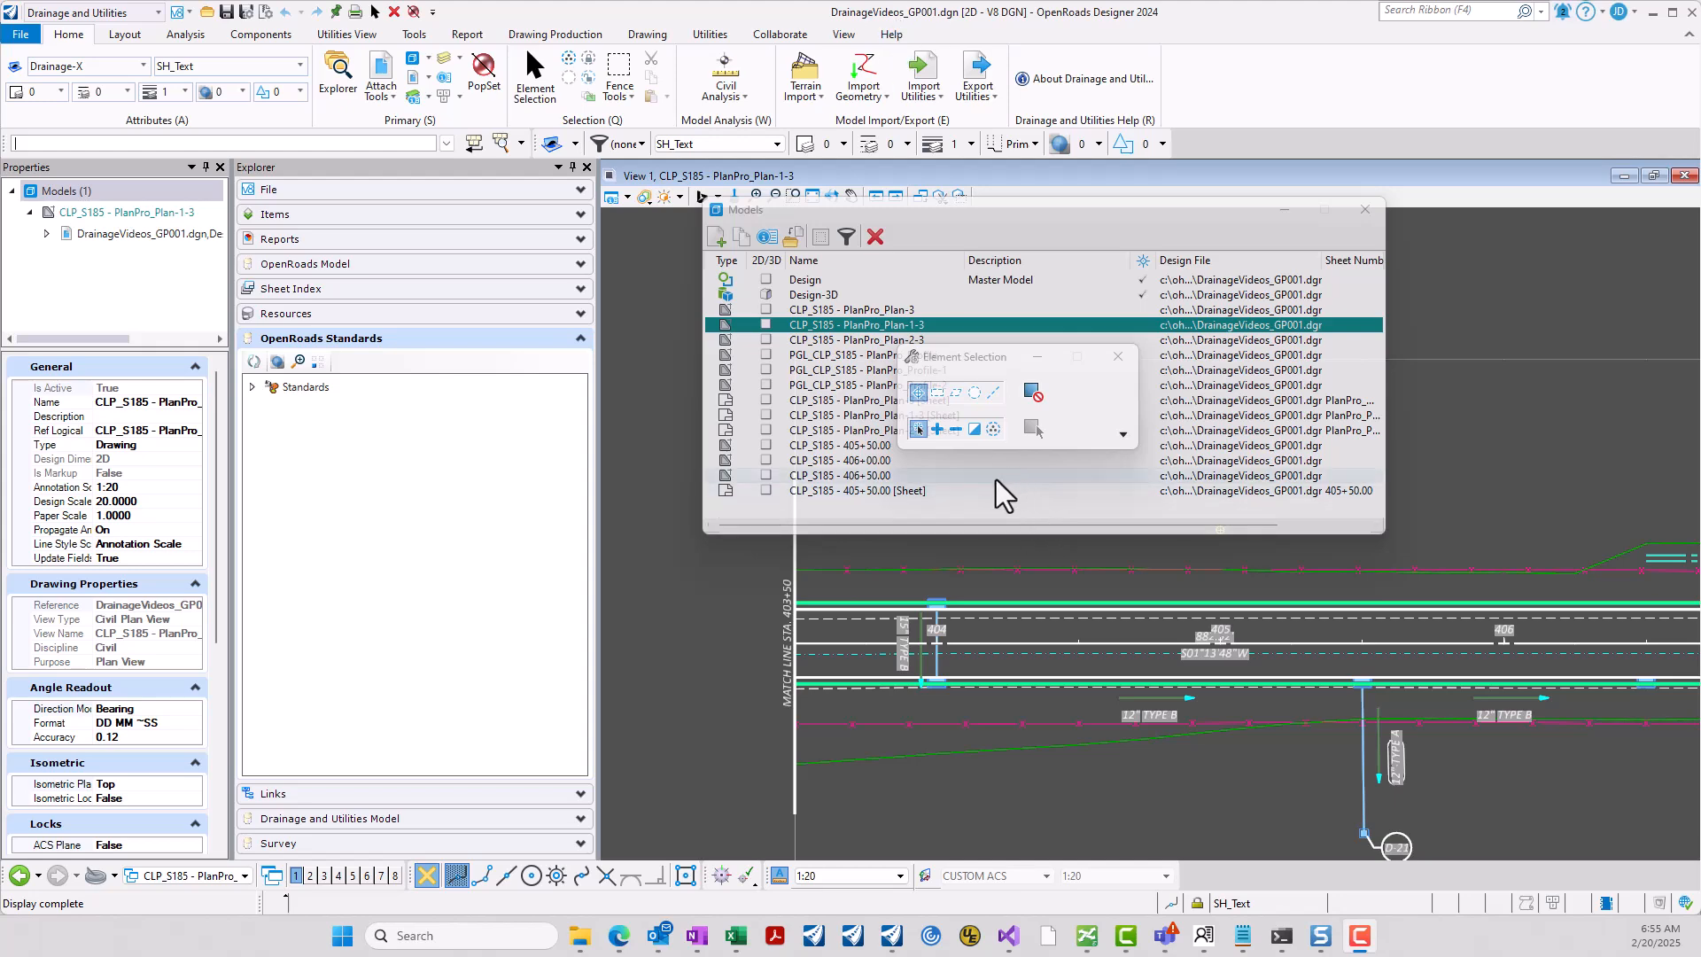
Step: Delete the 12" TYPE B pipe label and its flow arrow below station 406
{"action": "scroll", "coordinate": [1133, 687], "scroll_direction": "down", "scroll_amount": 2}
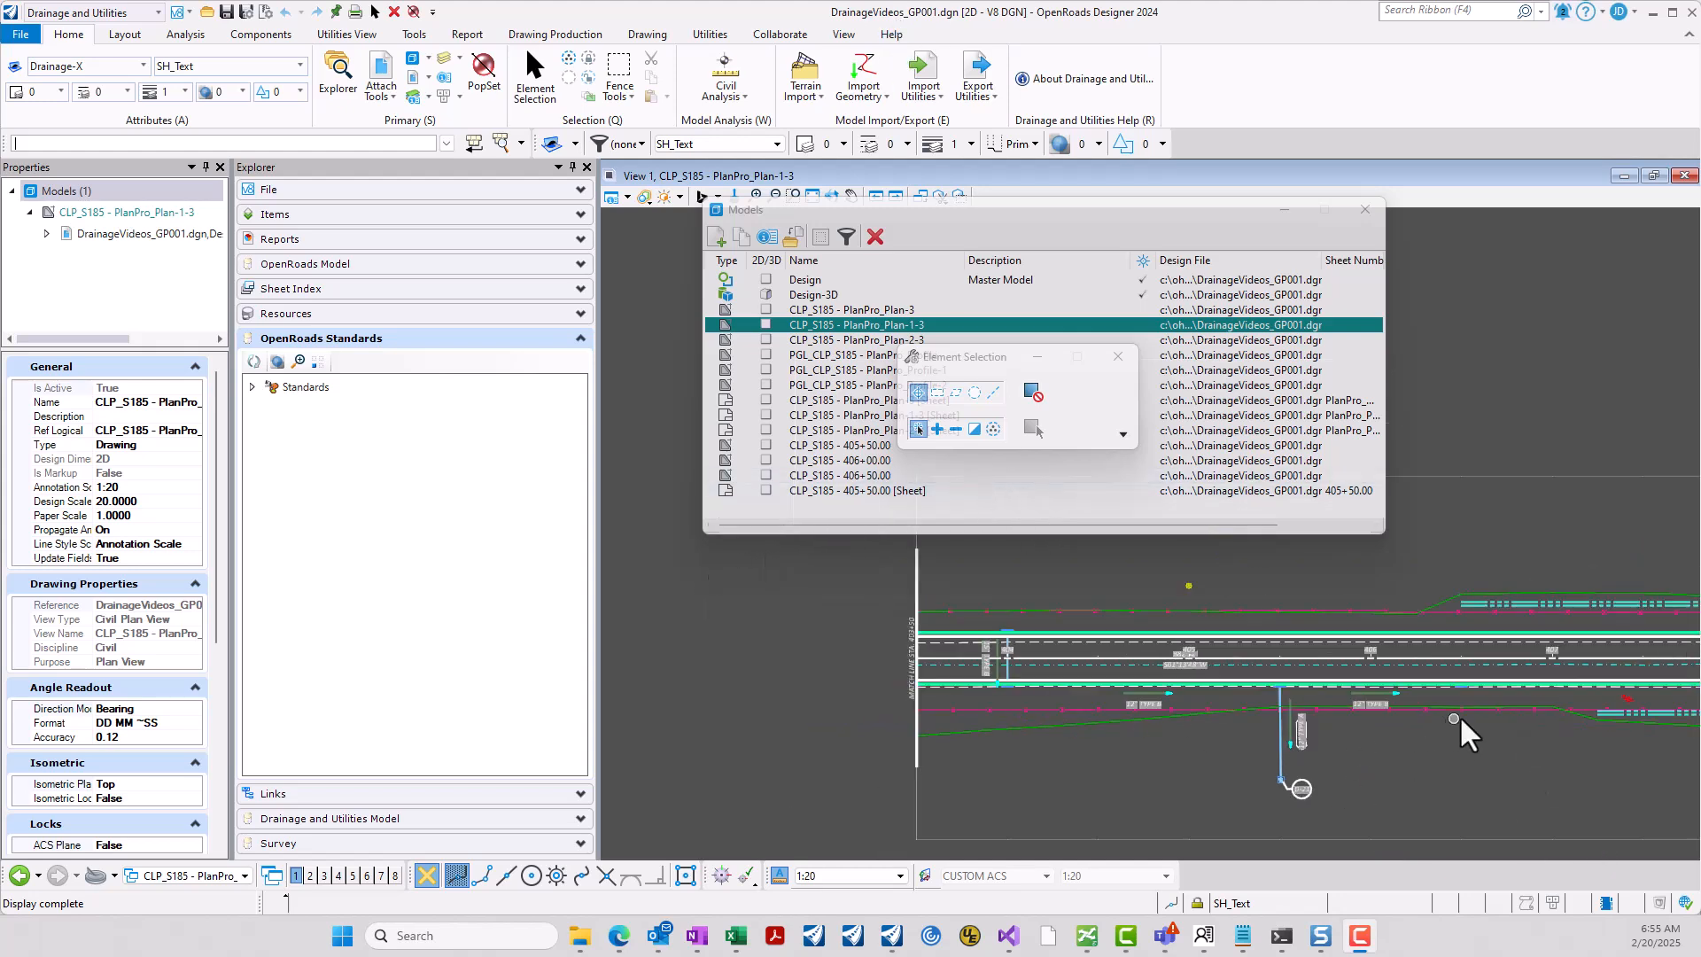
{"action": "scroll", "coordinate": [1453, 719], "scroll_direction": "up", "scroll_amount": 3}
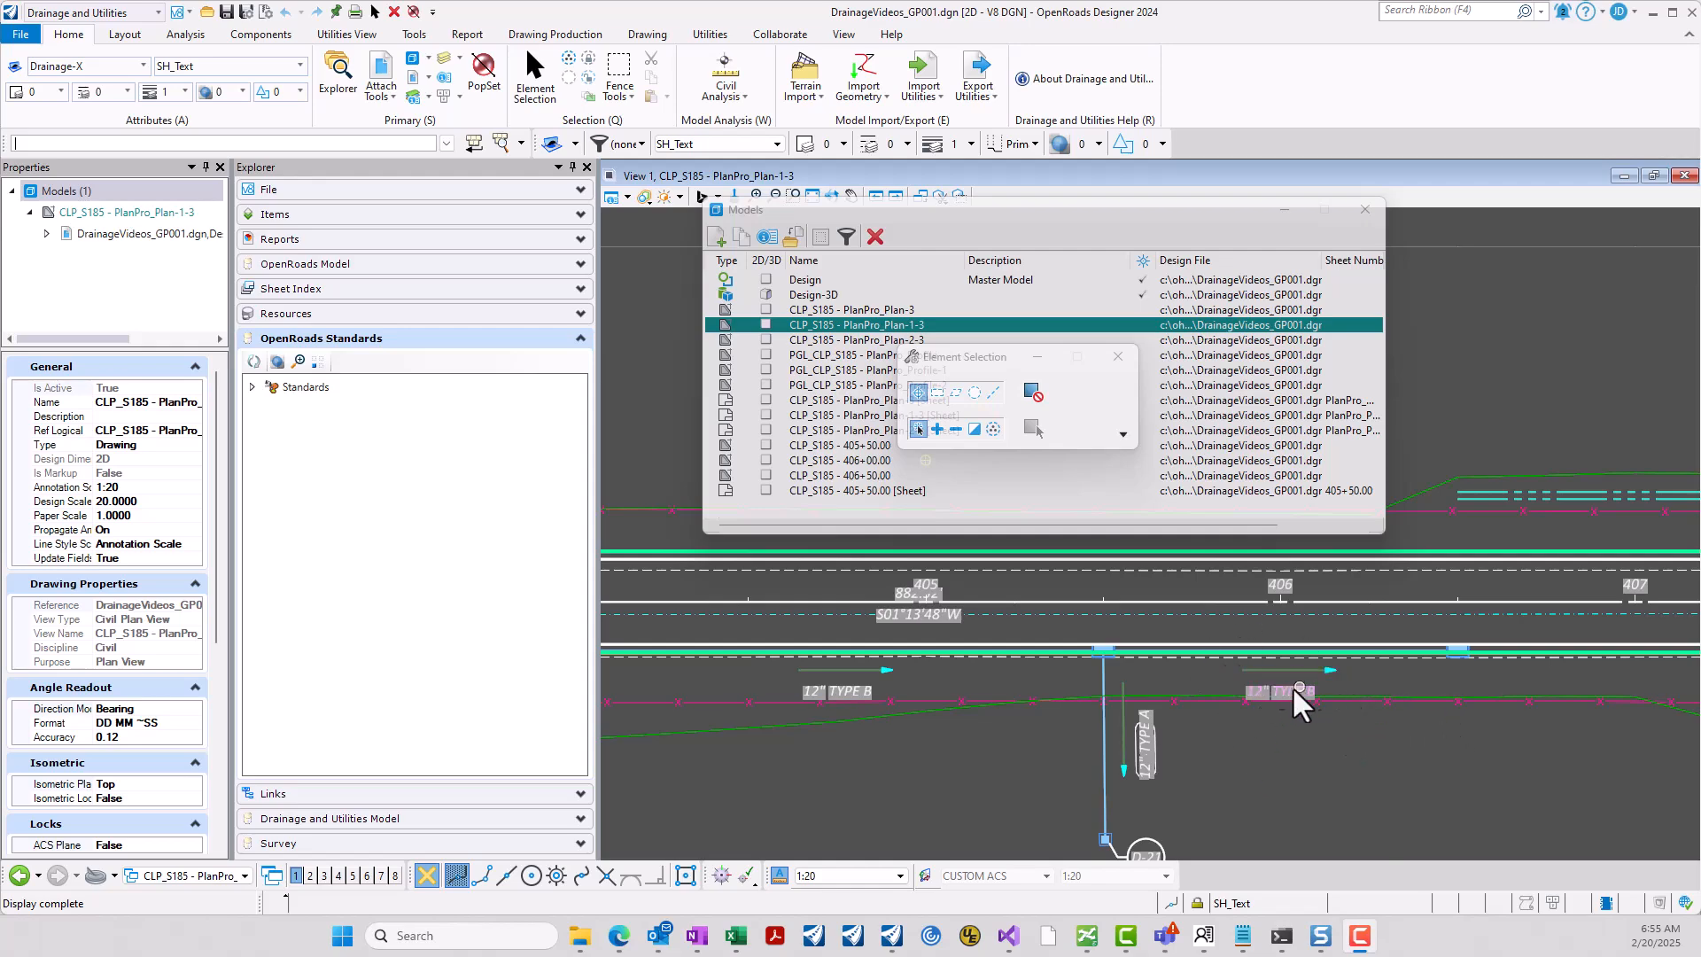
{"action": "scroll", "coordinate": [1278, 685], "scroll_direction": "up", "scroll_amount": 1}
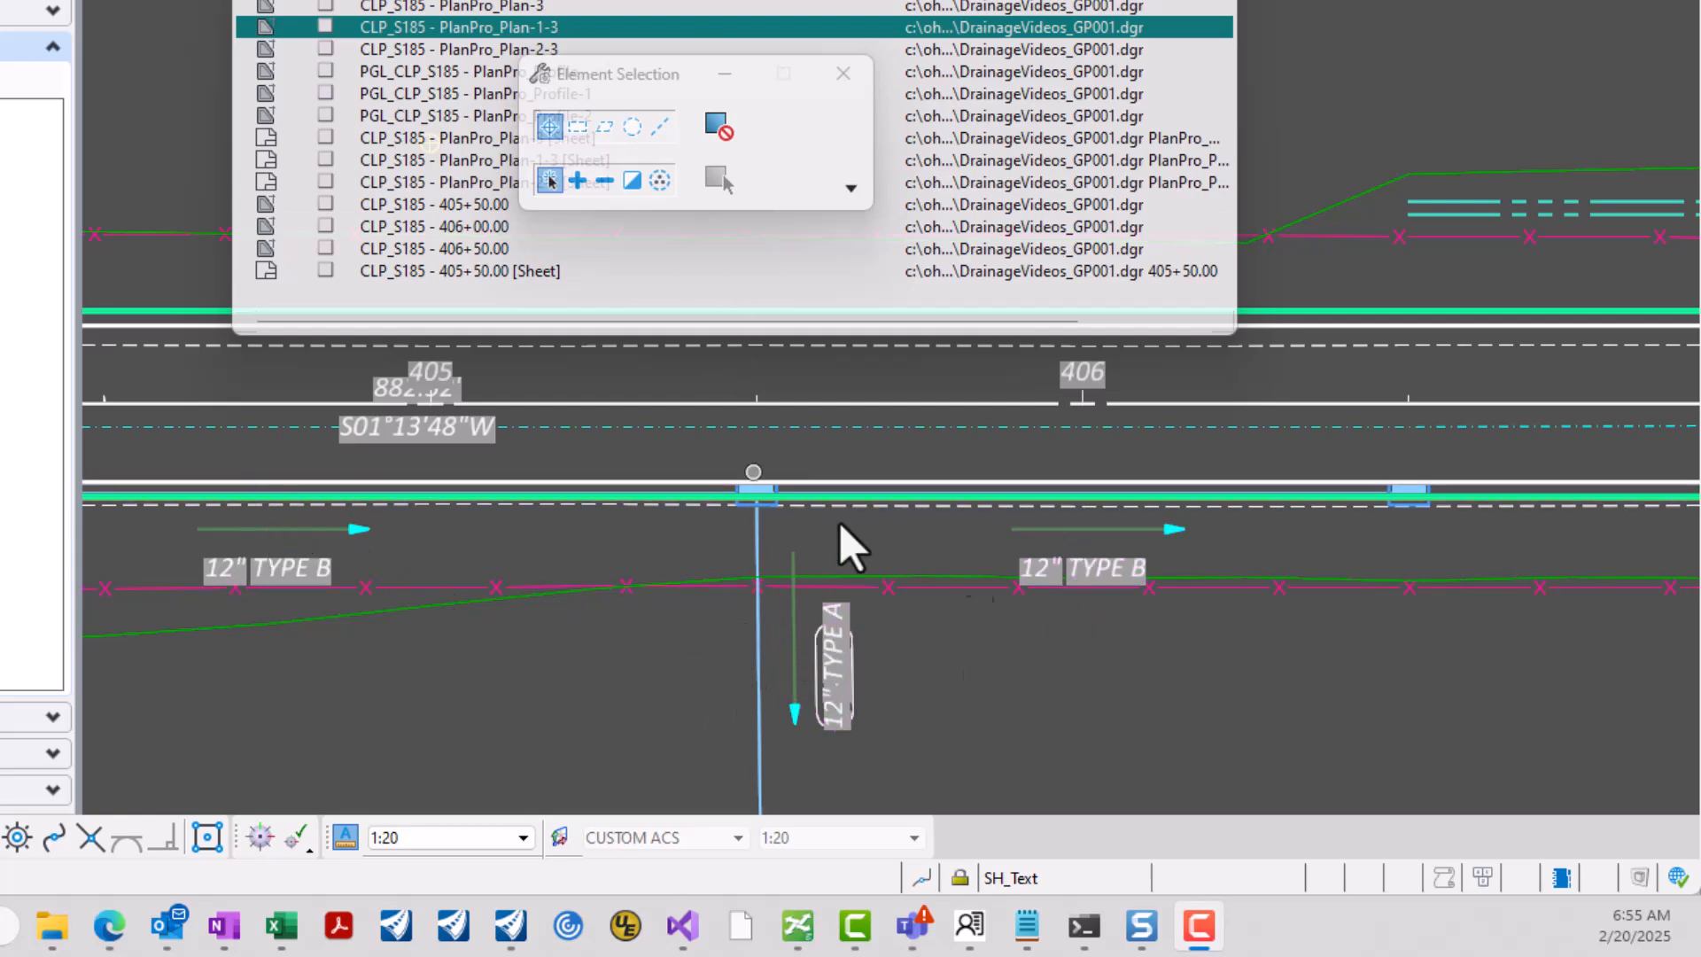
{"action": "scroll", "coordinate": [1178, 652], "scroll_direction": "up", "scroll_amount": 1}
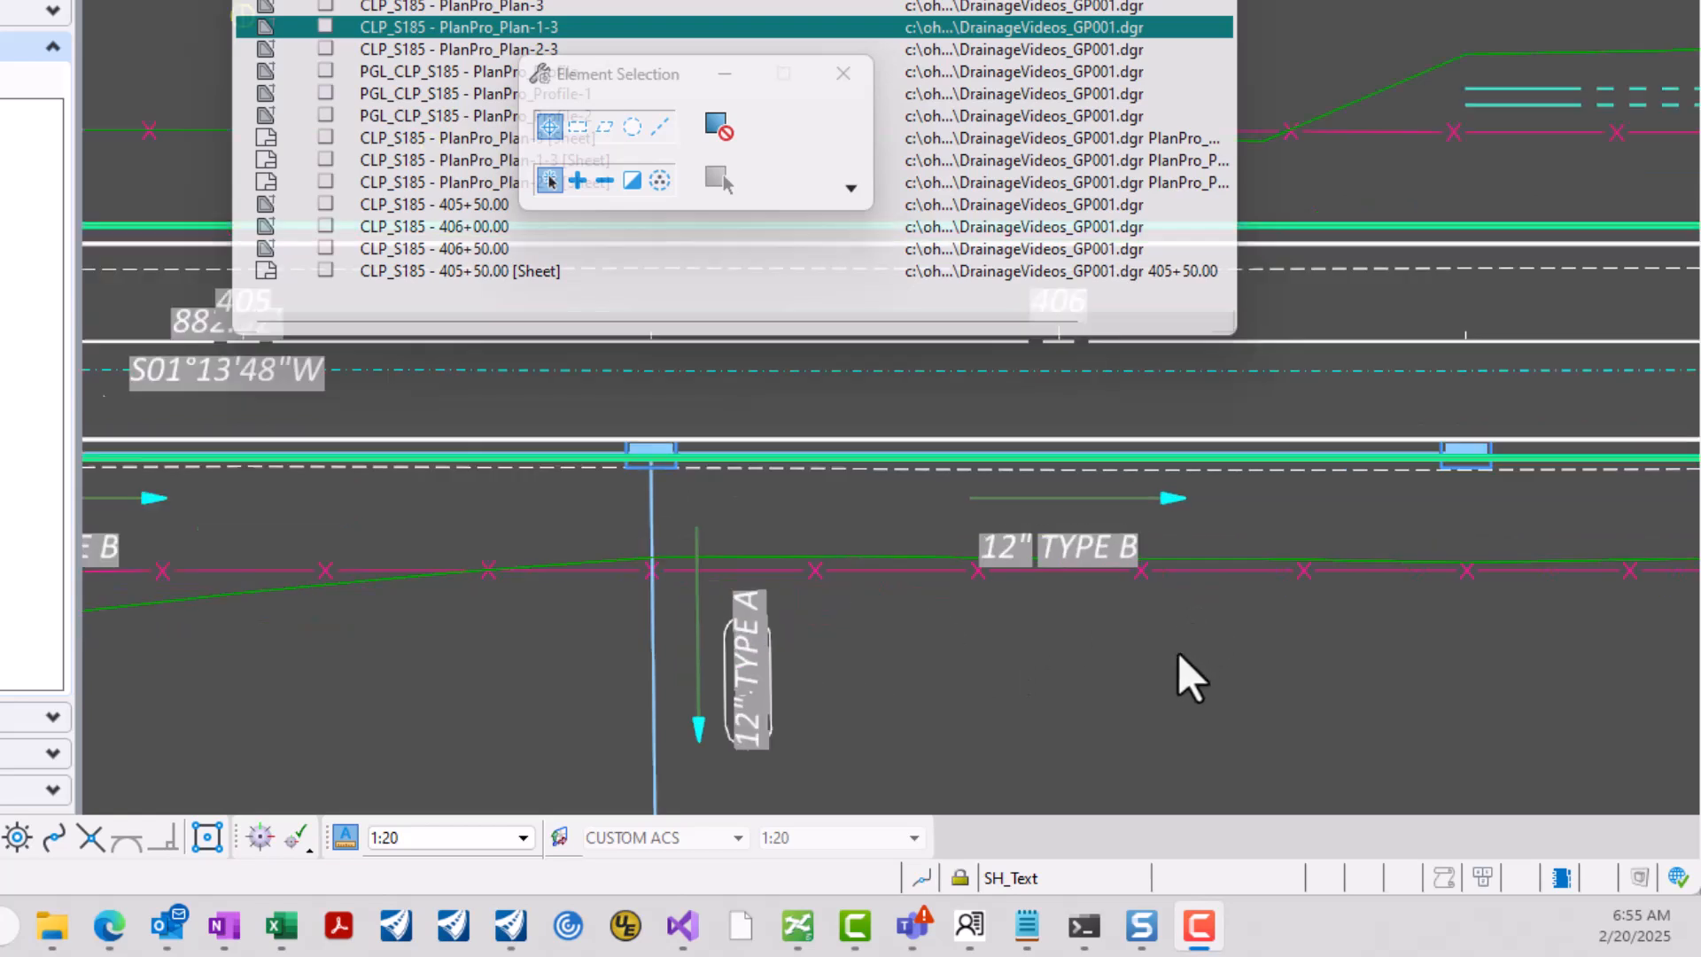
{"action": "left_click", "coordinate": [1158, 534]}
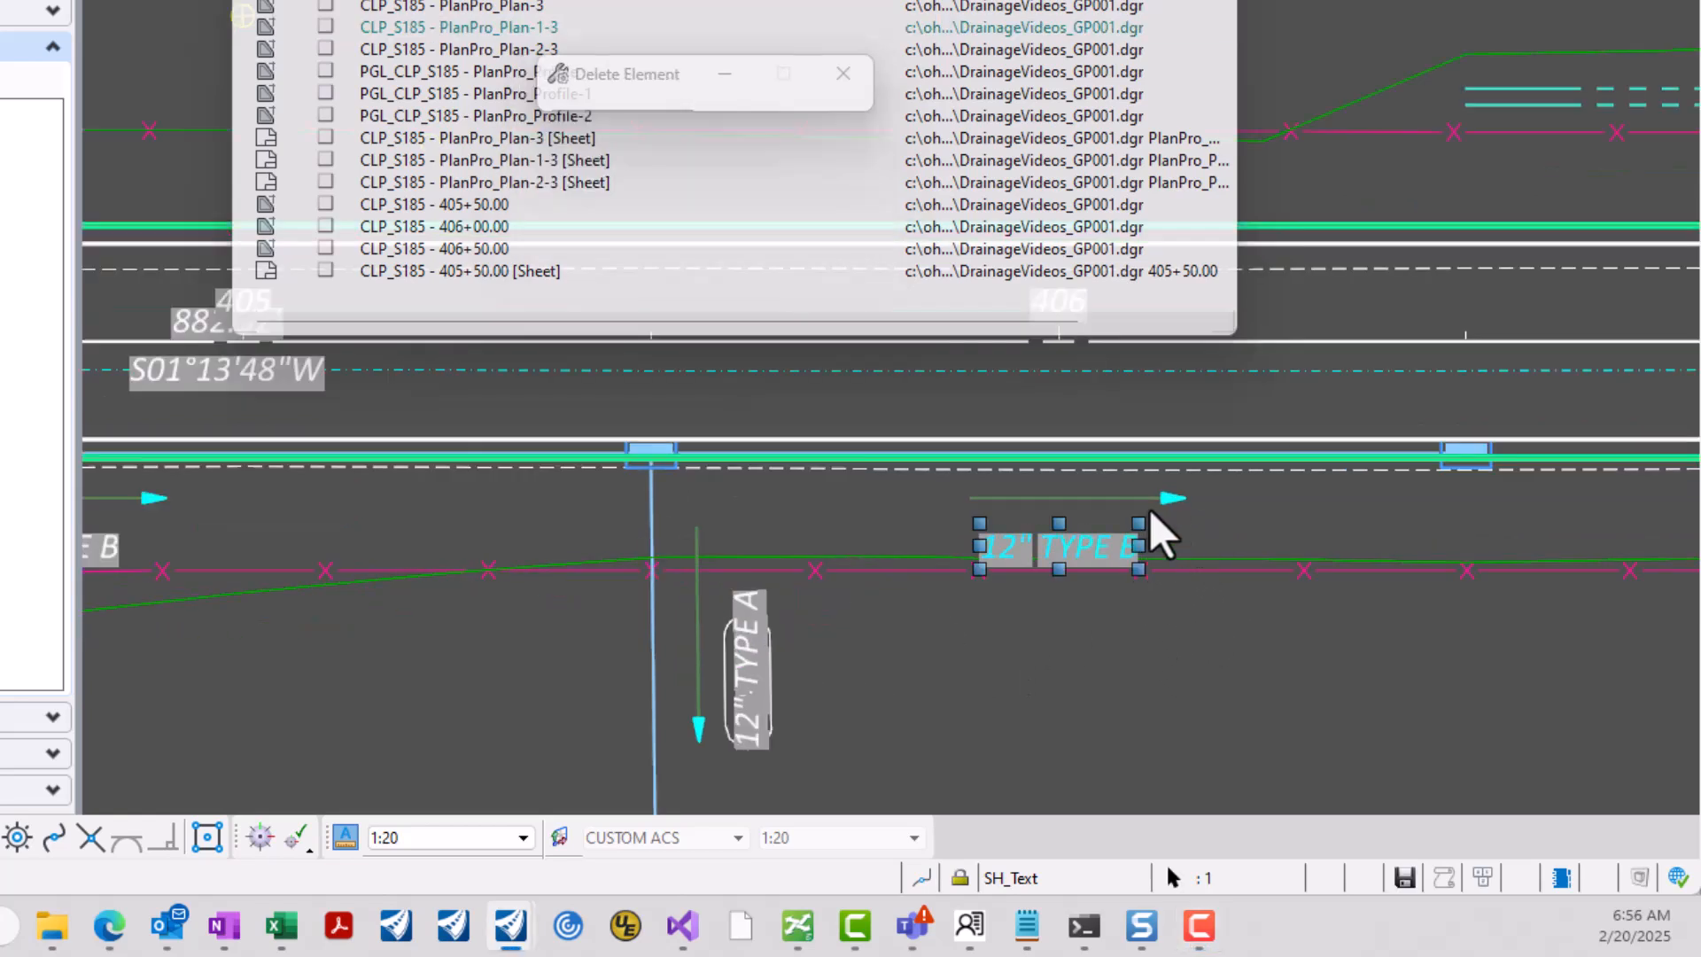
{"action": "key", "text": "Delete"}
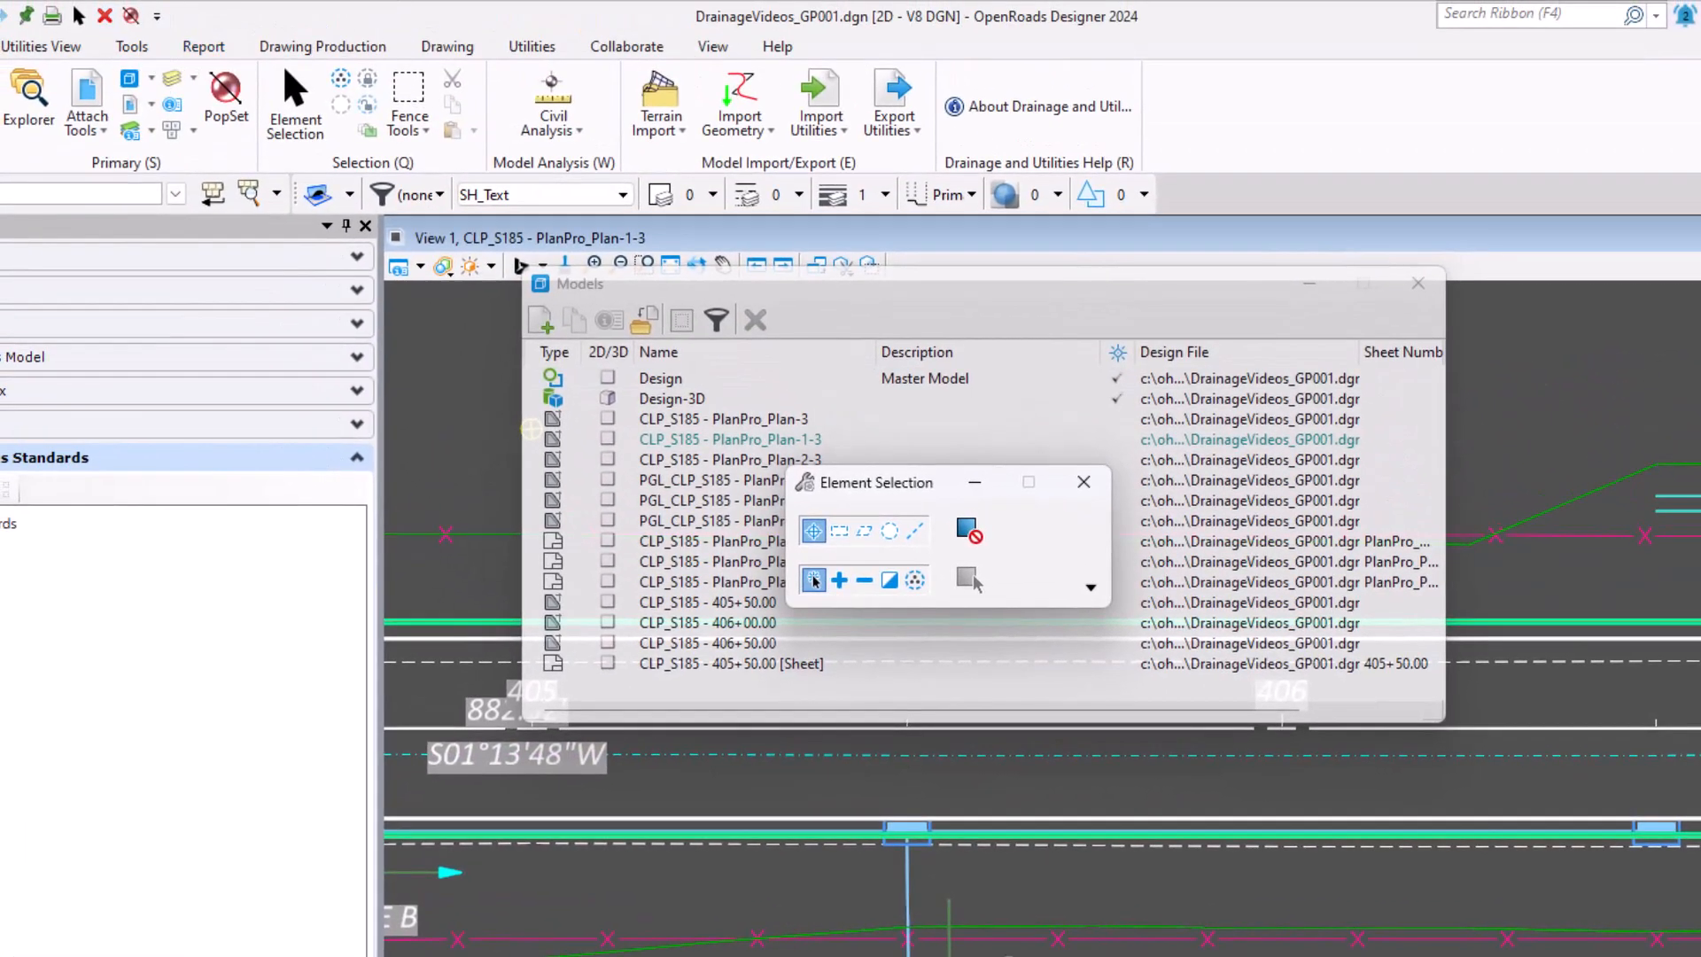
Step: Start annotating elements with the annotation group overridden to P_DrainagePipePlan_Detailed
{"action": "left_click", "coordinate": [321, 46]}
{"action": "left_click", "coordinate": [713, 111]}
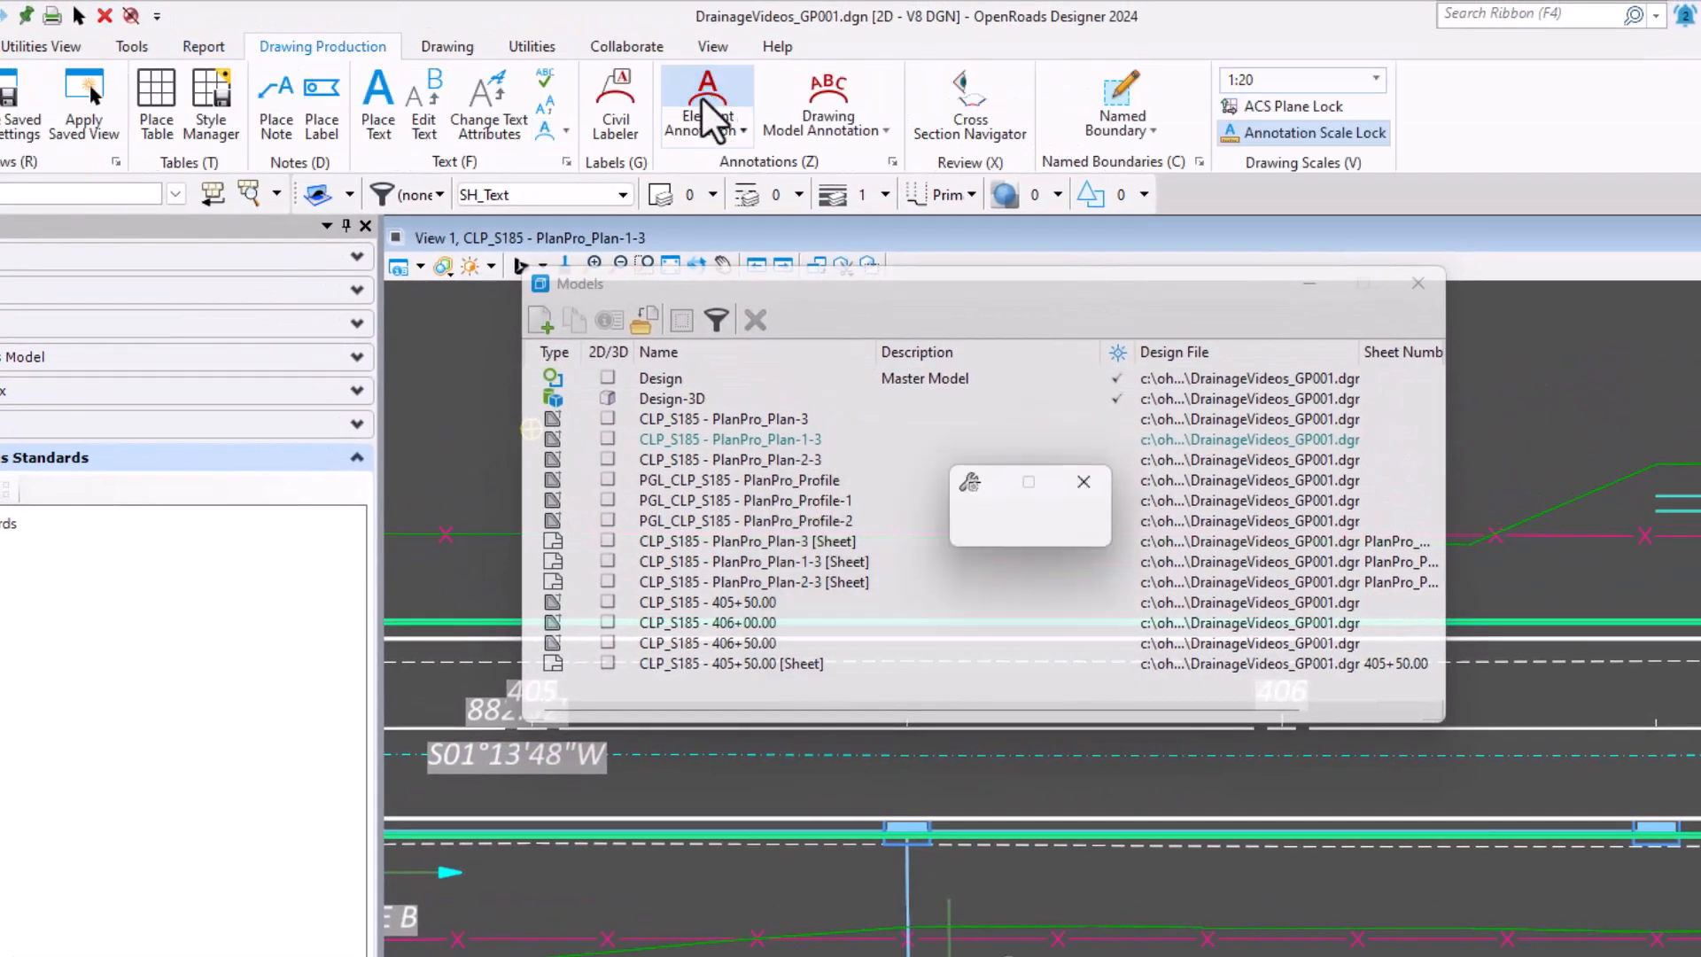
{"action": "left_click", "coordinate": [1220, 296]}
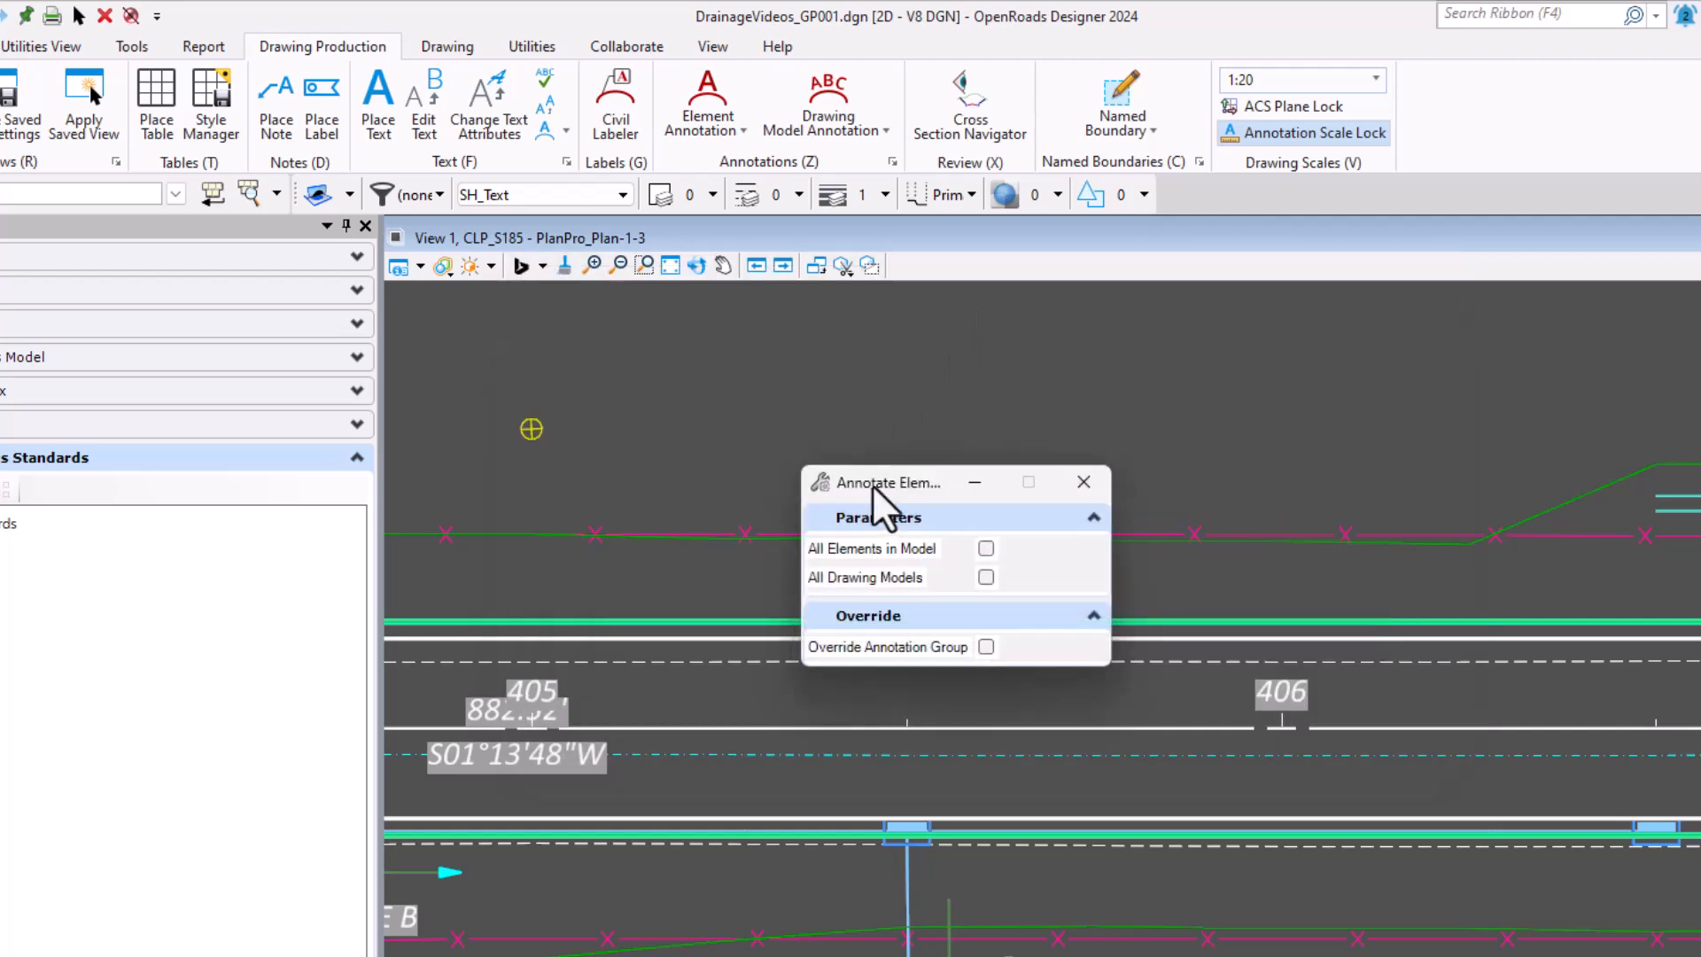
{"action": "left_click_drag", "start_coordinate": [872, 483], "coordinate": [915, 392]}
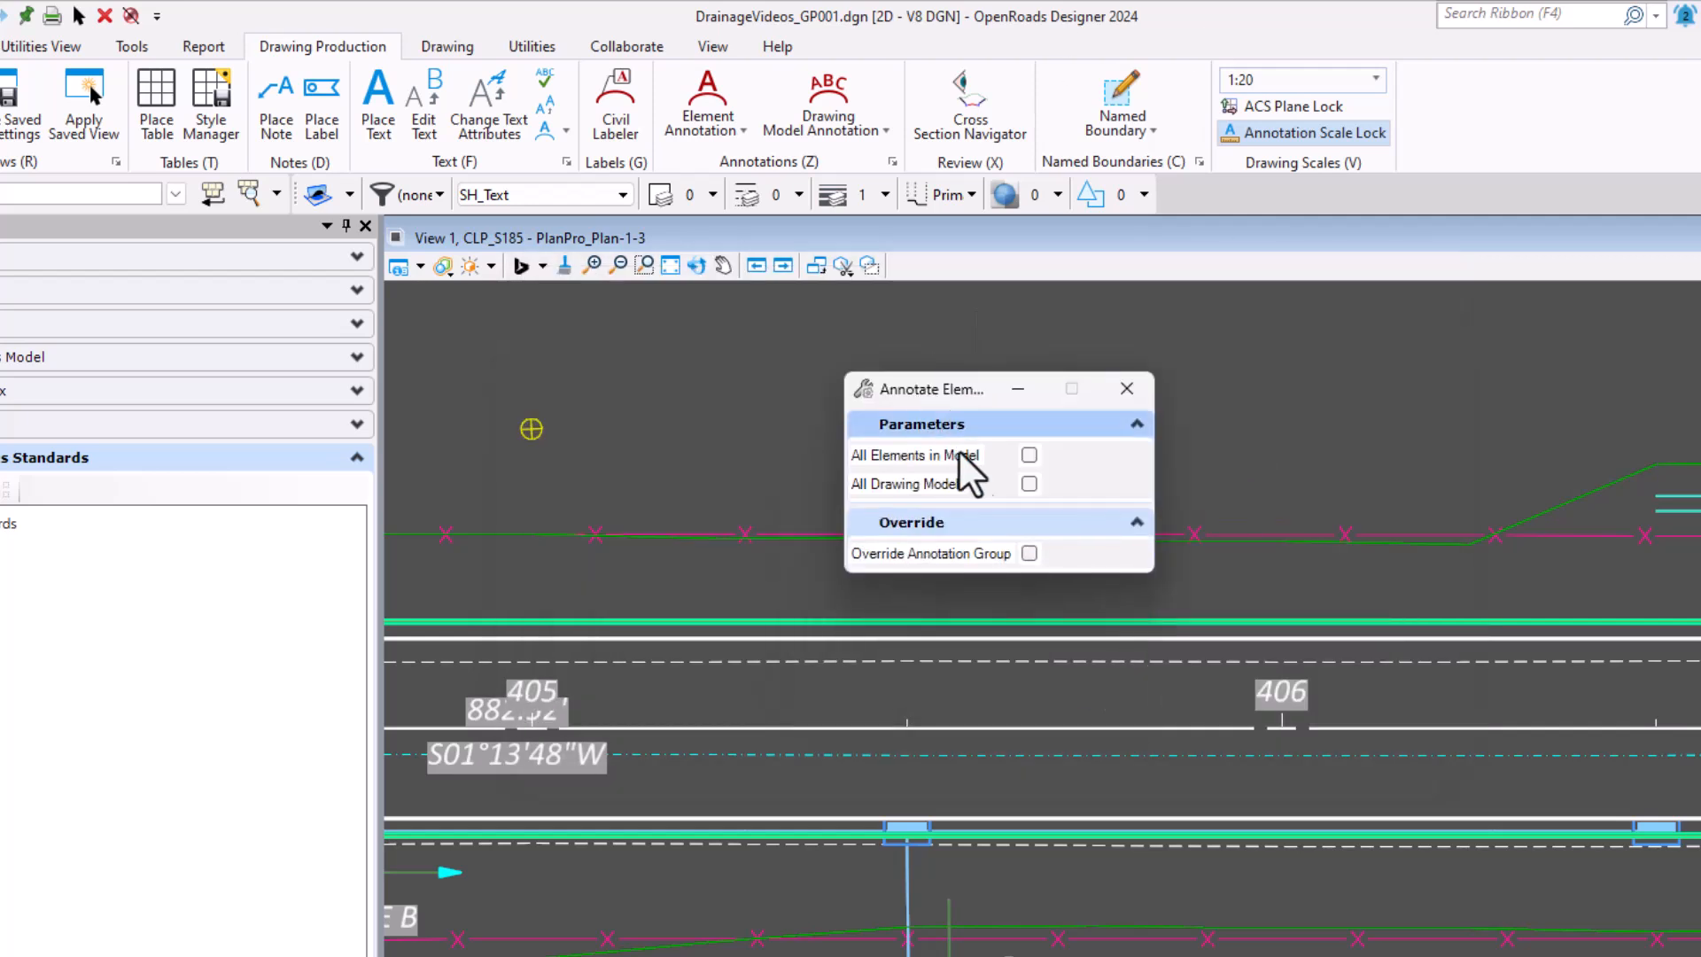
{"action": "left_click", "coordinate": [1029, 552]}
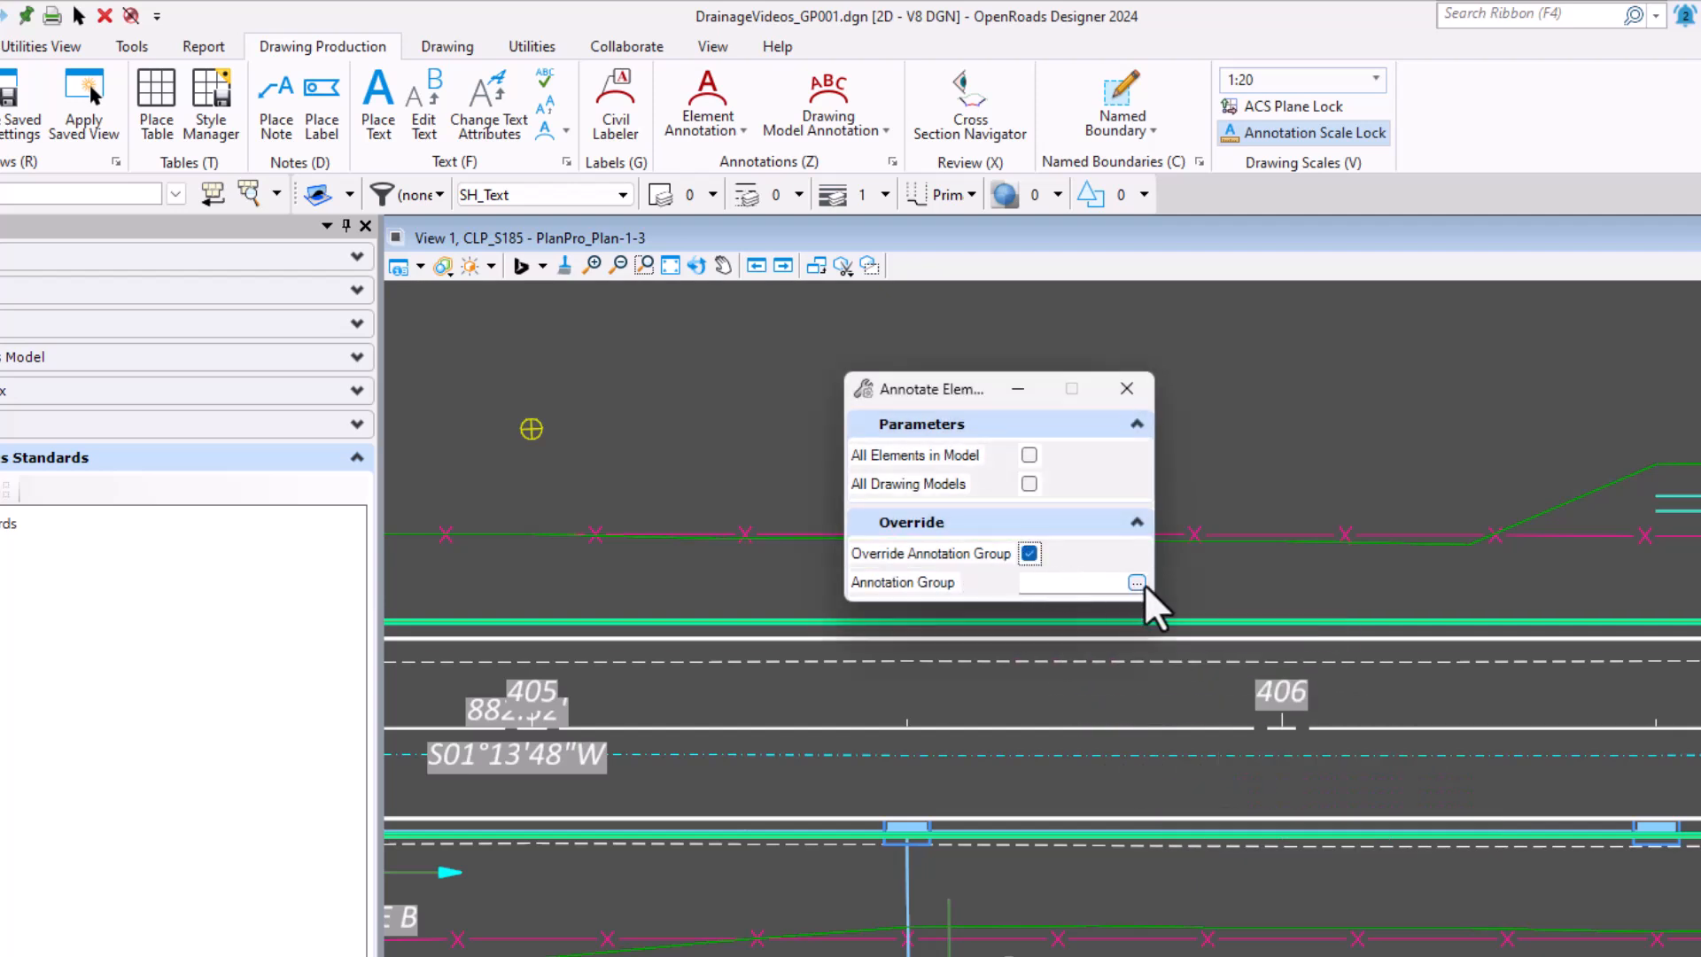
{"action": "left_click", "coordinate": [1136, 582]}
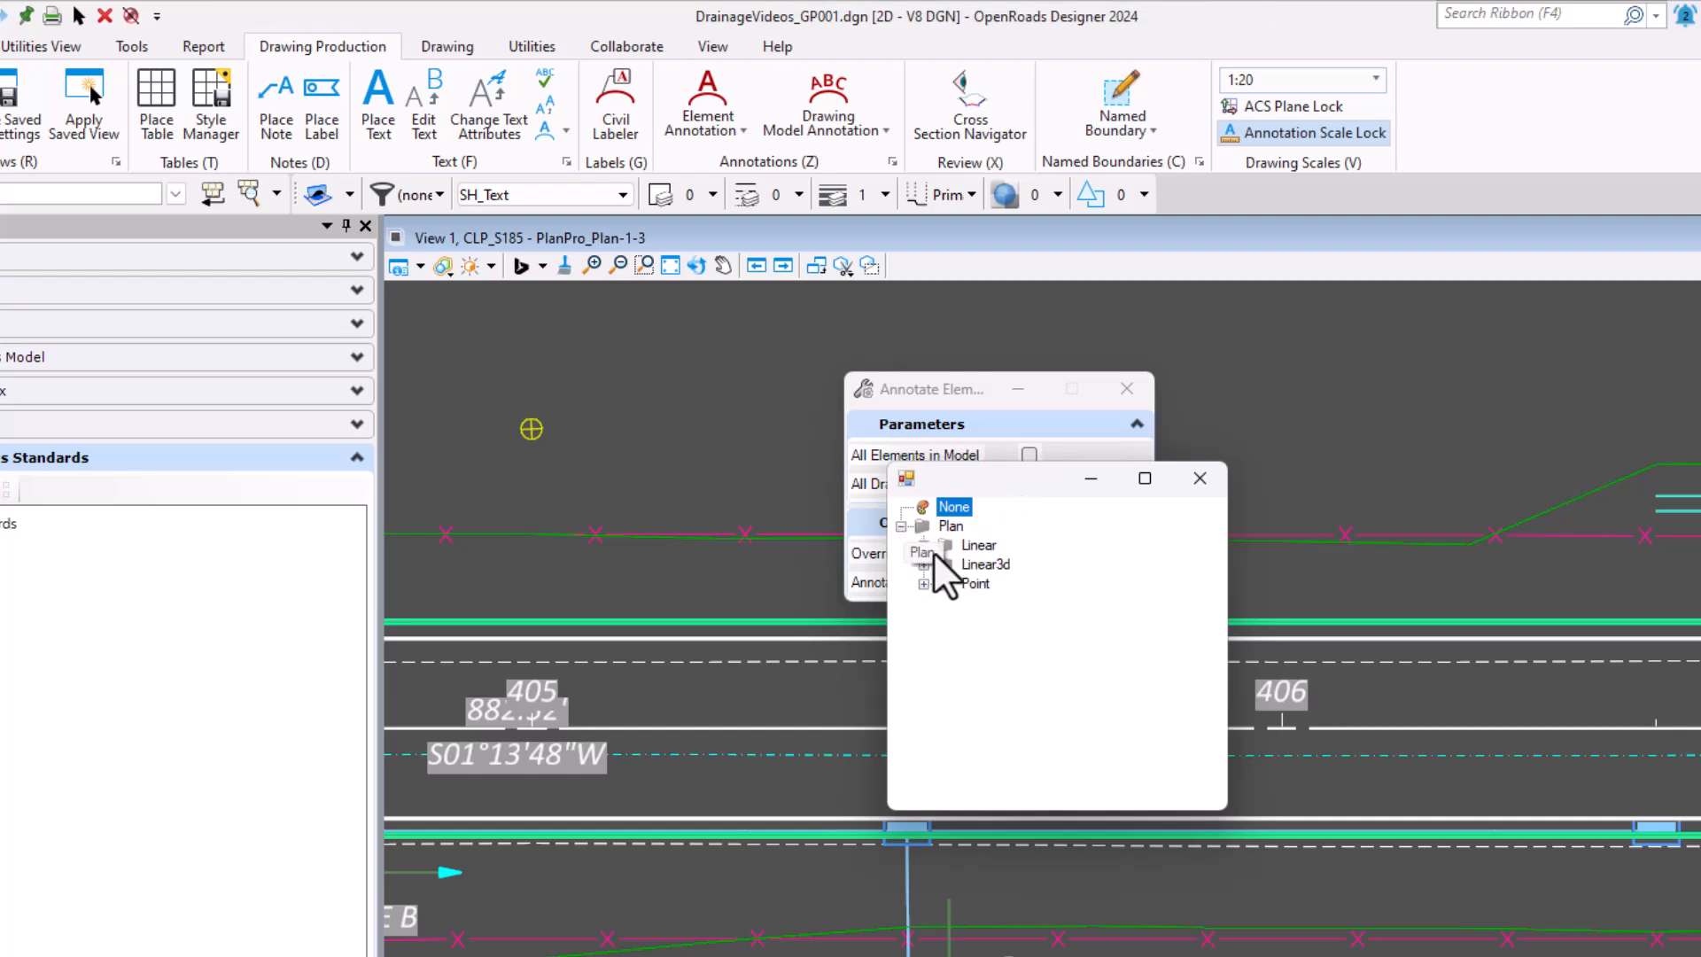
{"action": "left_click", "coordinate": [927, 544]}
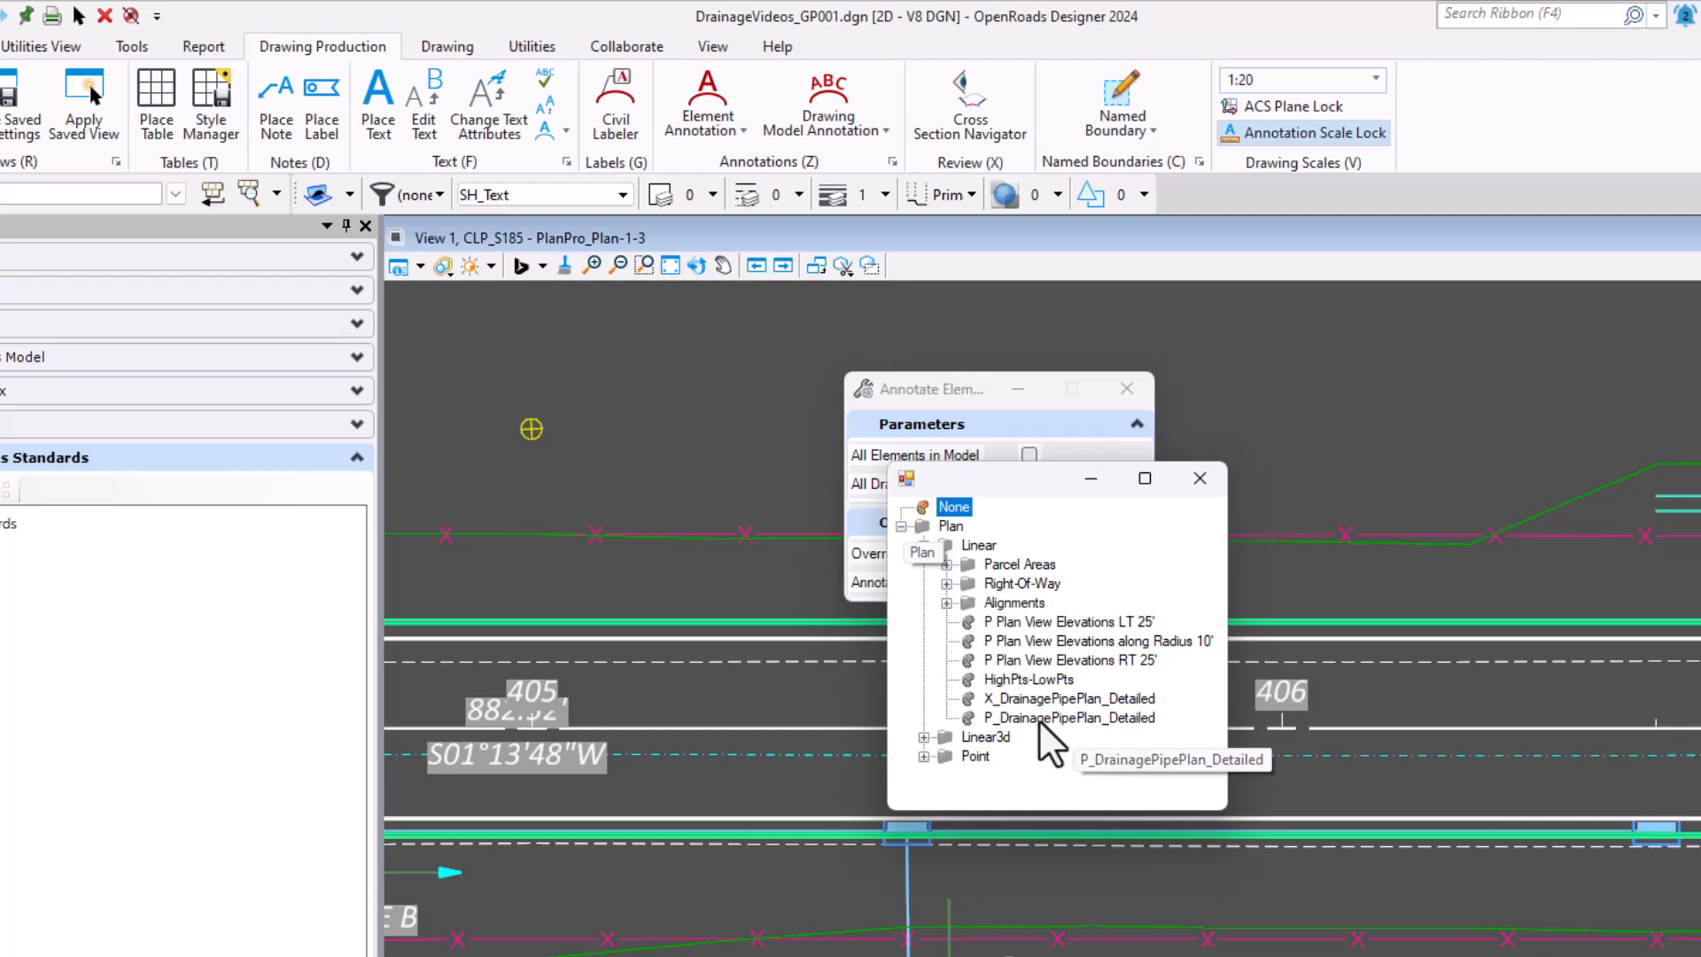
{"action": "double_click", "coordinate": [1008, 721]}
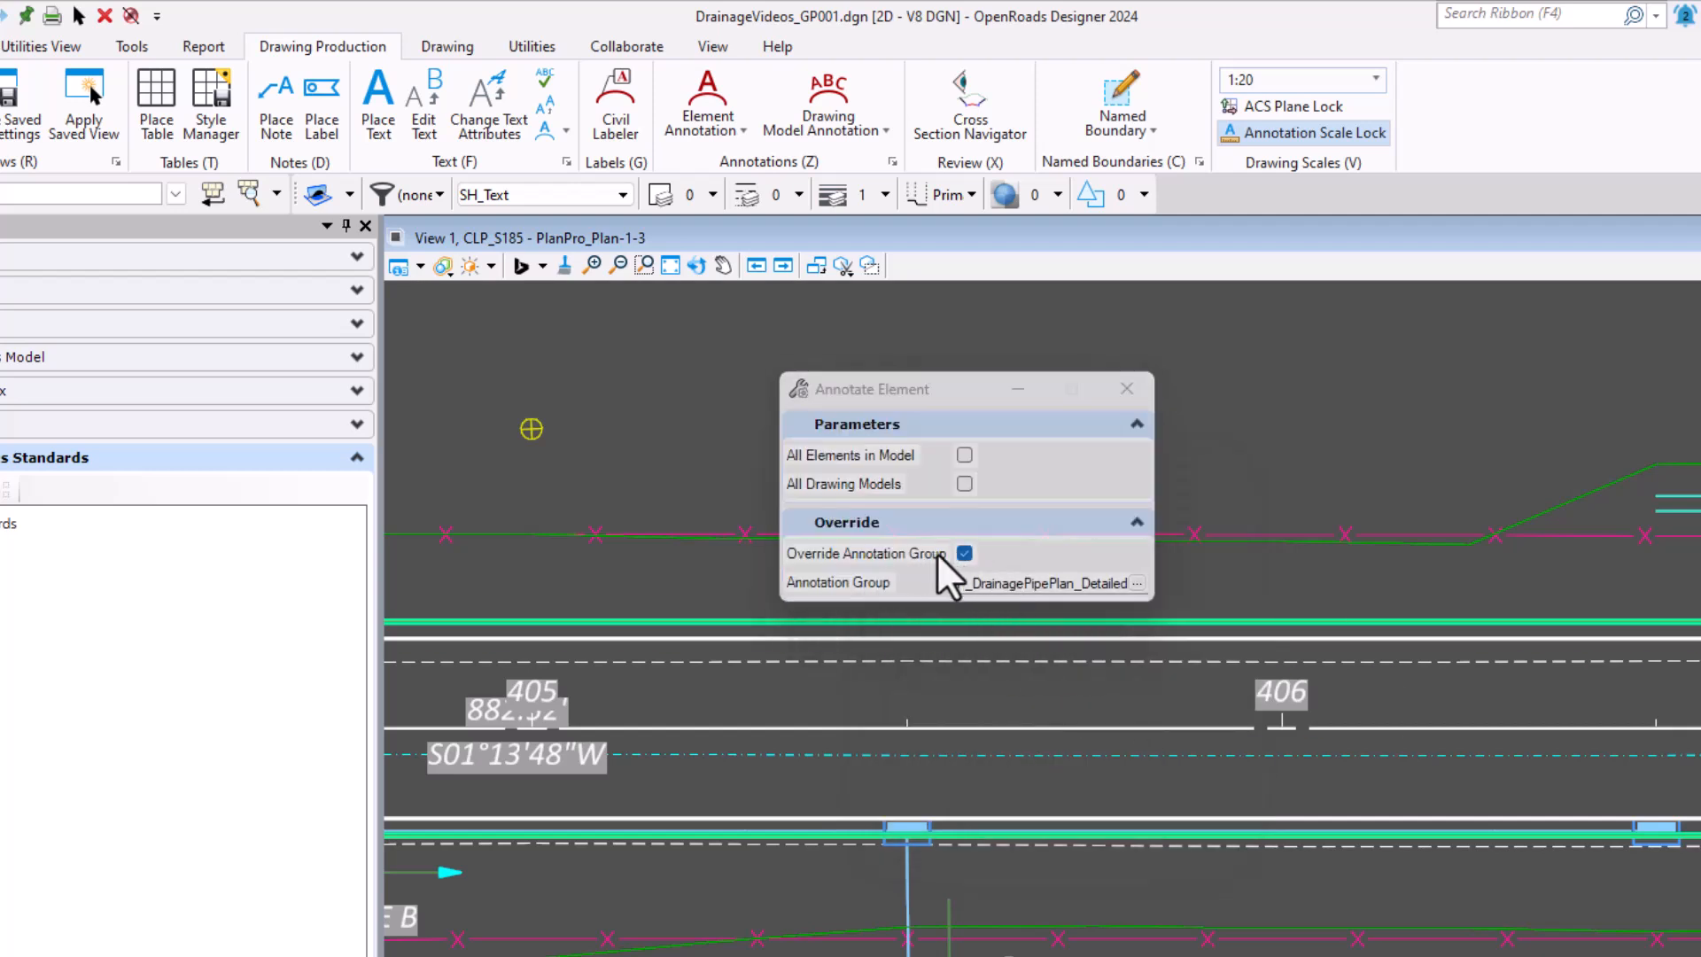
Step: Apply the overriding annotation group to the pipe between the two inlets near station 406
{"action": "left_click", "coordinate": [1082, 868]}
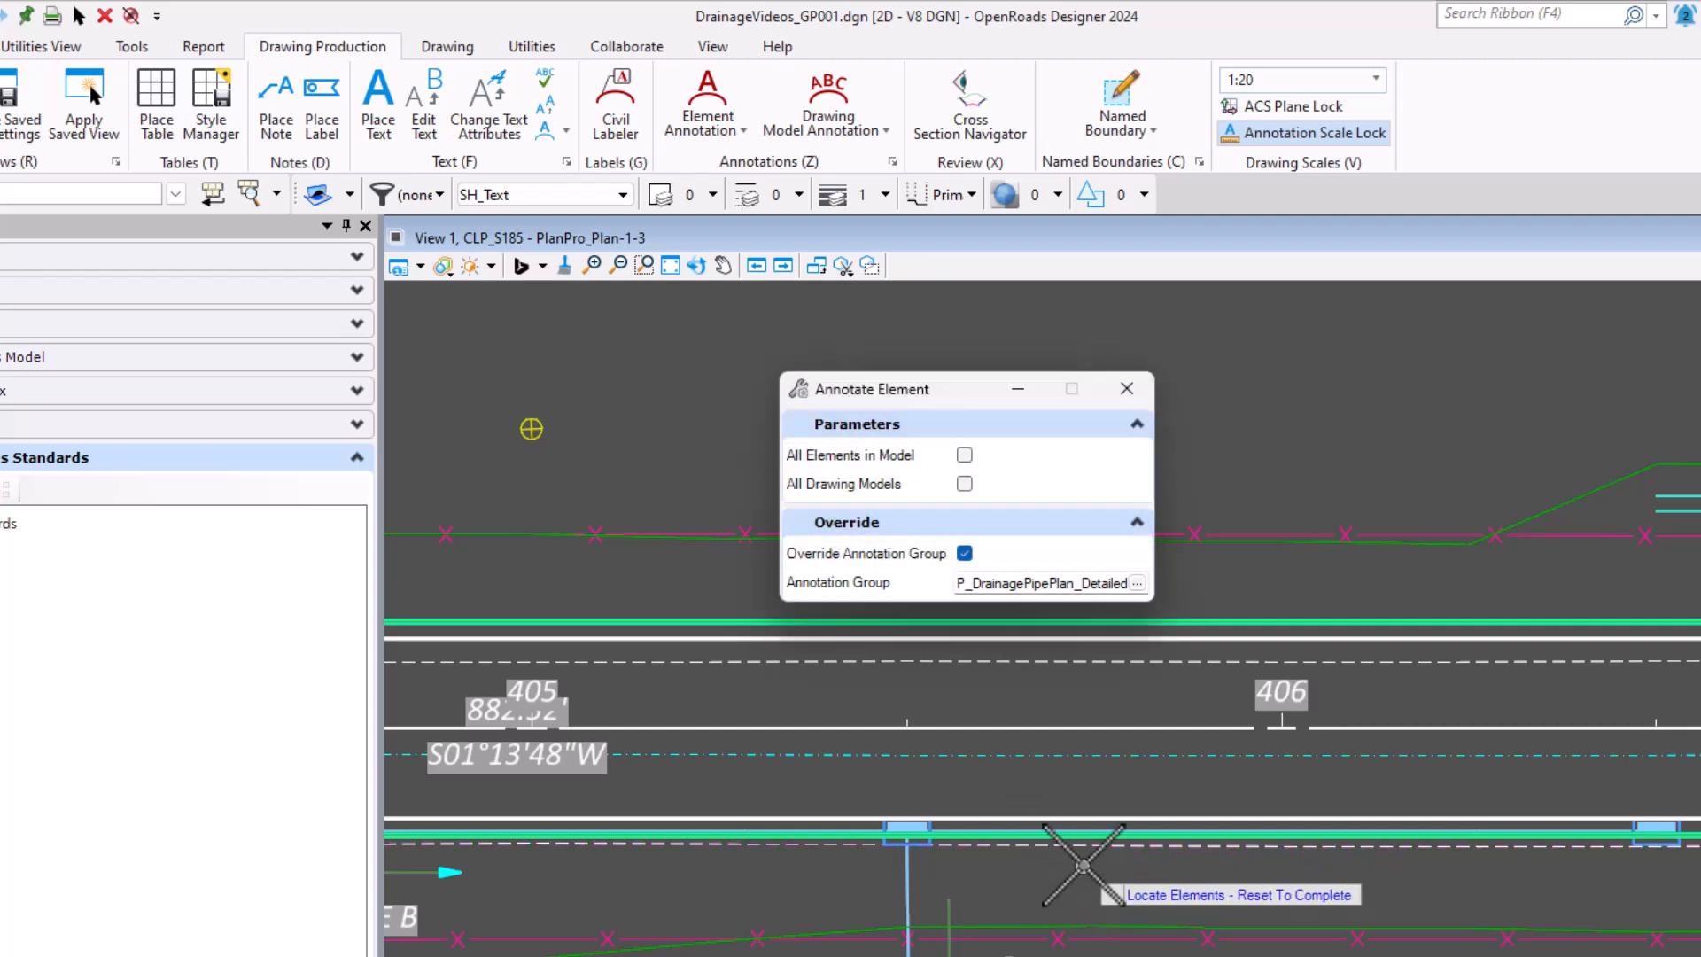
{"action": "scroll", "coordinate": [1077, 819], "scroll_direction": "up", "scroll_amount": 2}
{"action": "left_click", "coordinate": [1074, 813]}
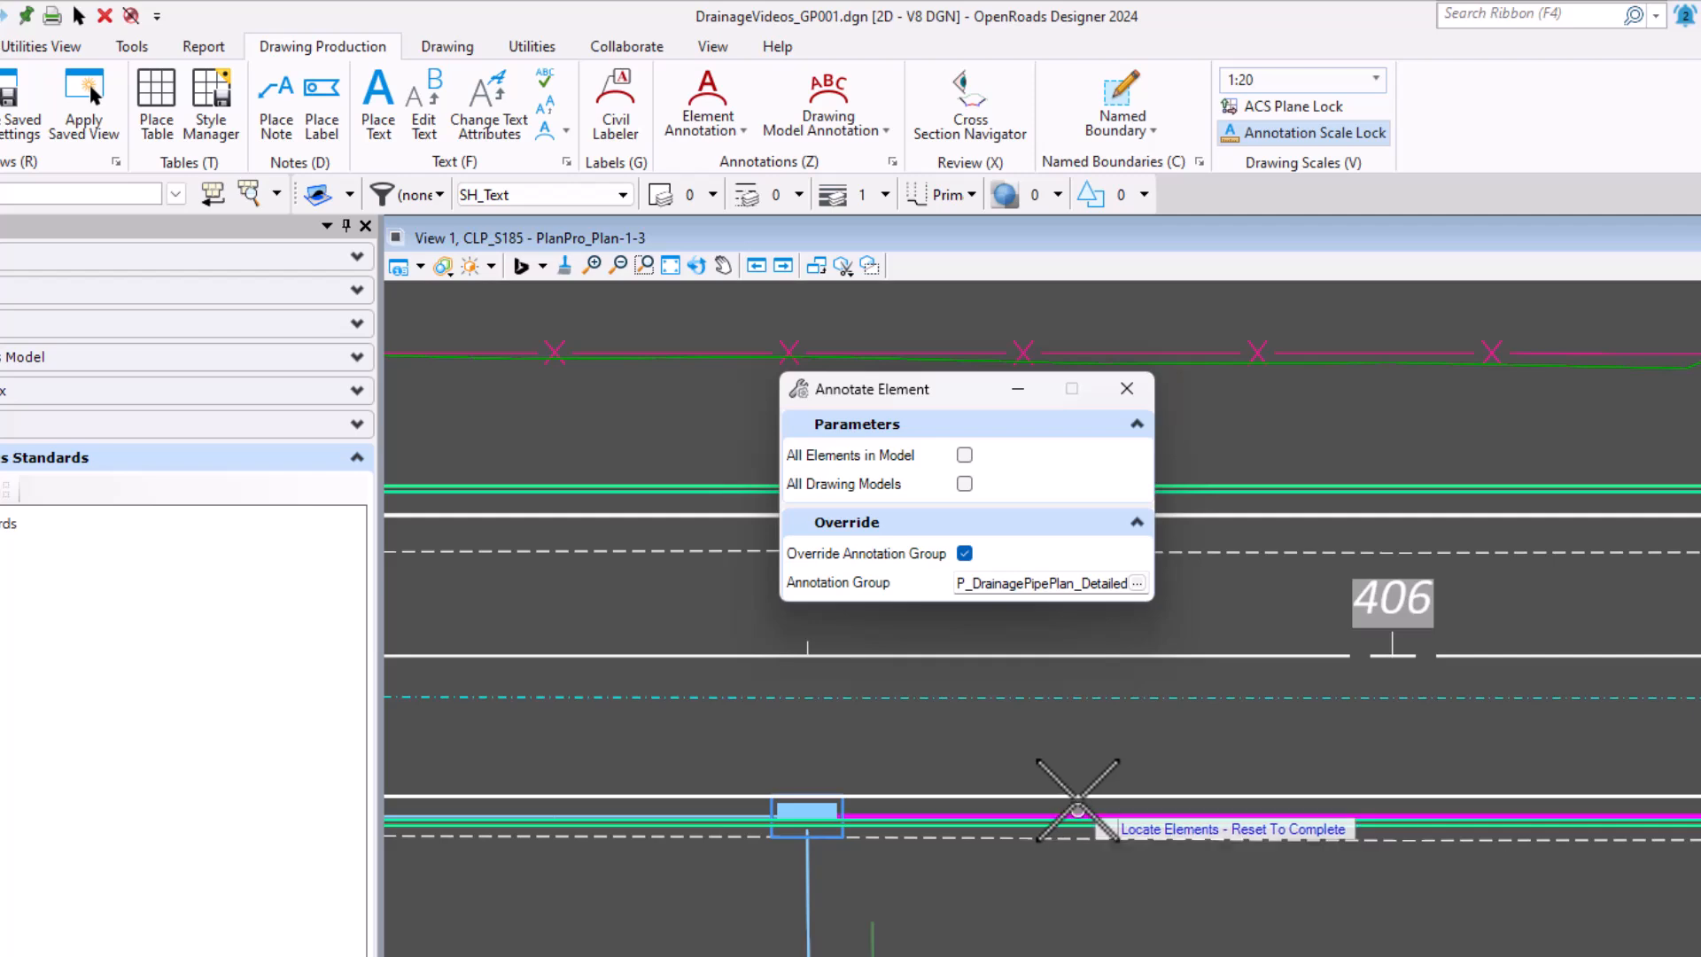
{"action": "right_click", "coordinate": [1063, 753]}
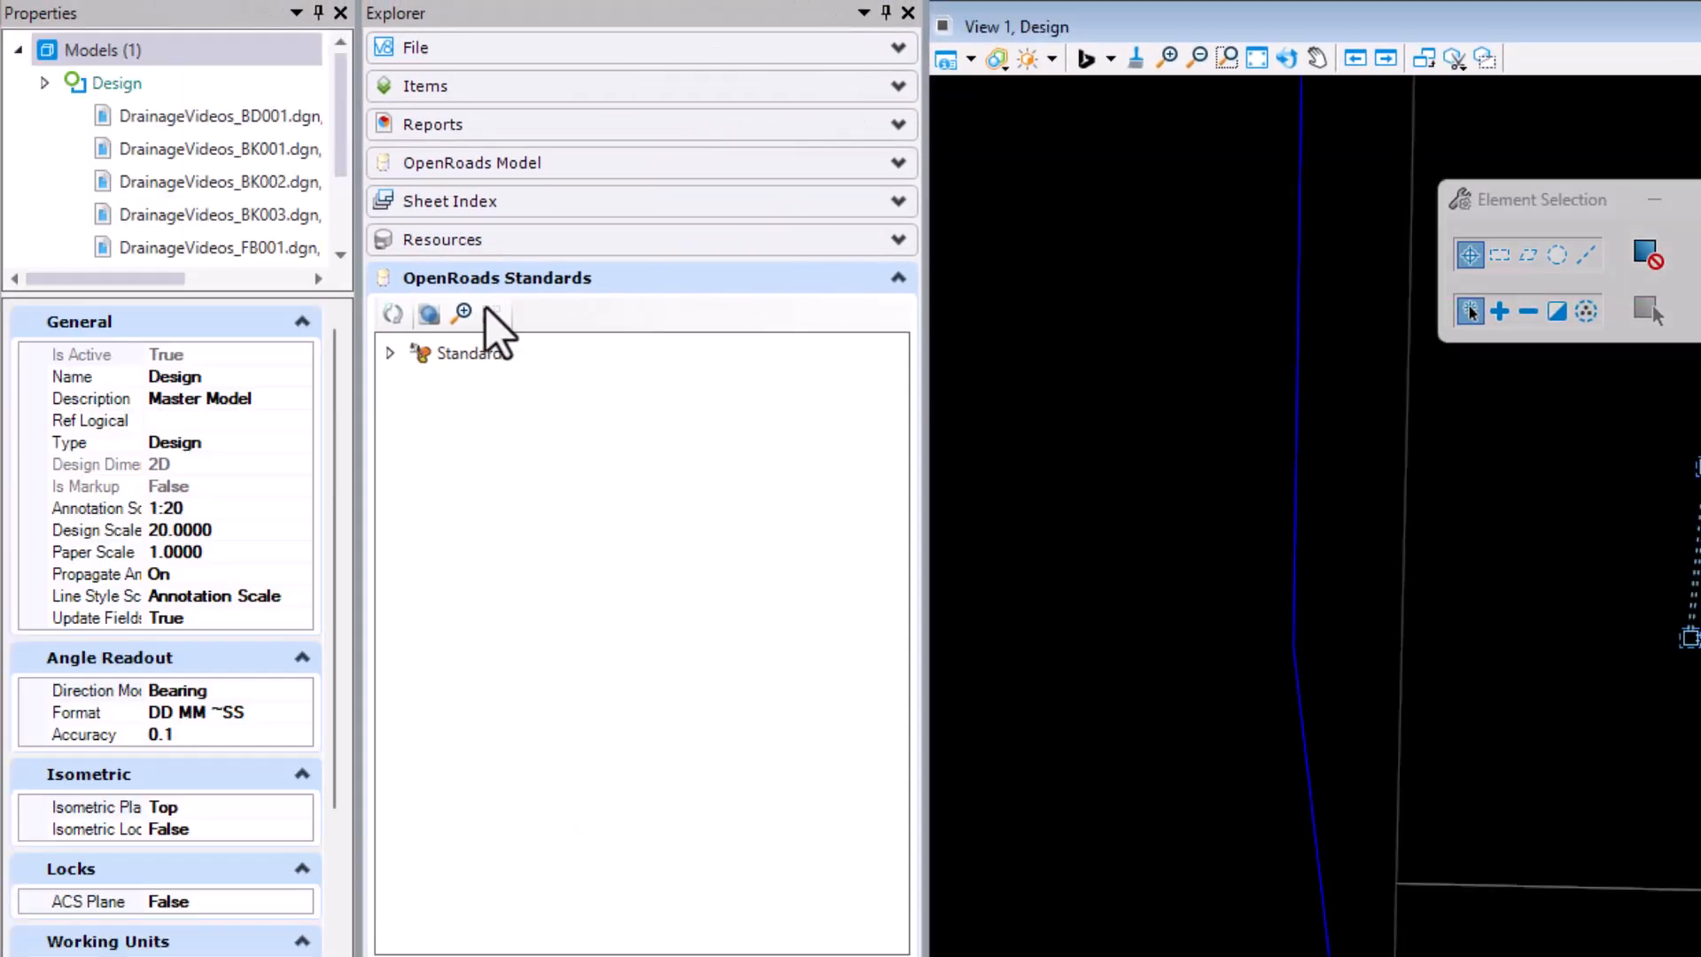
Step: Open the annotations of the Plan linear group P_DrainagePipePlan_Detailed in the DrainageVideos_GP001.dgn standards
{"action": "left_click", "coordinate": [391, 353]}
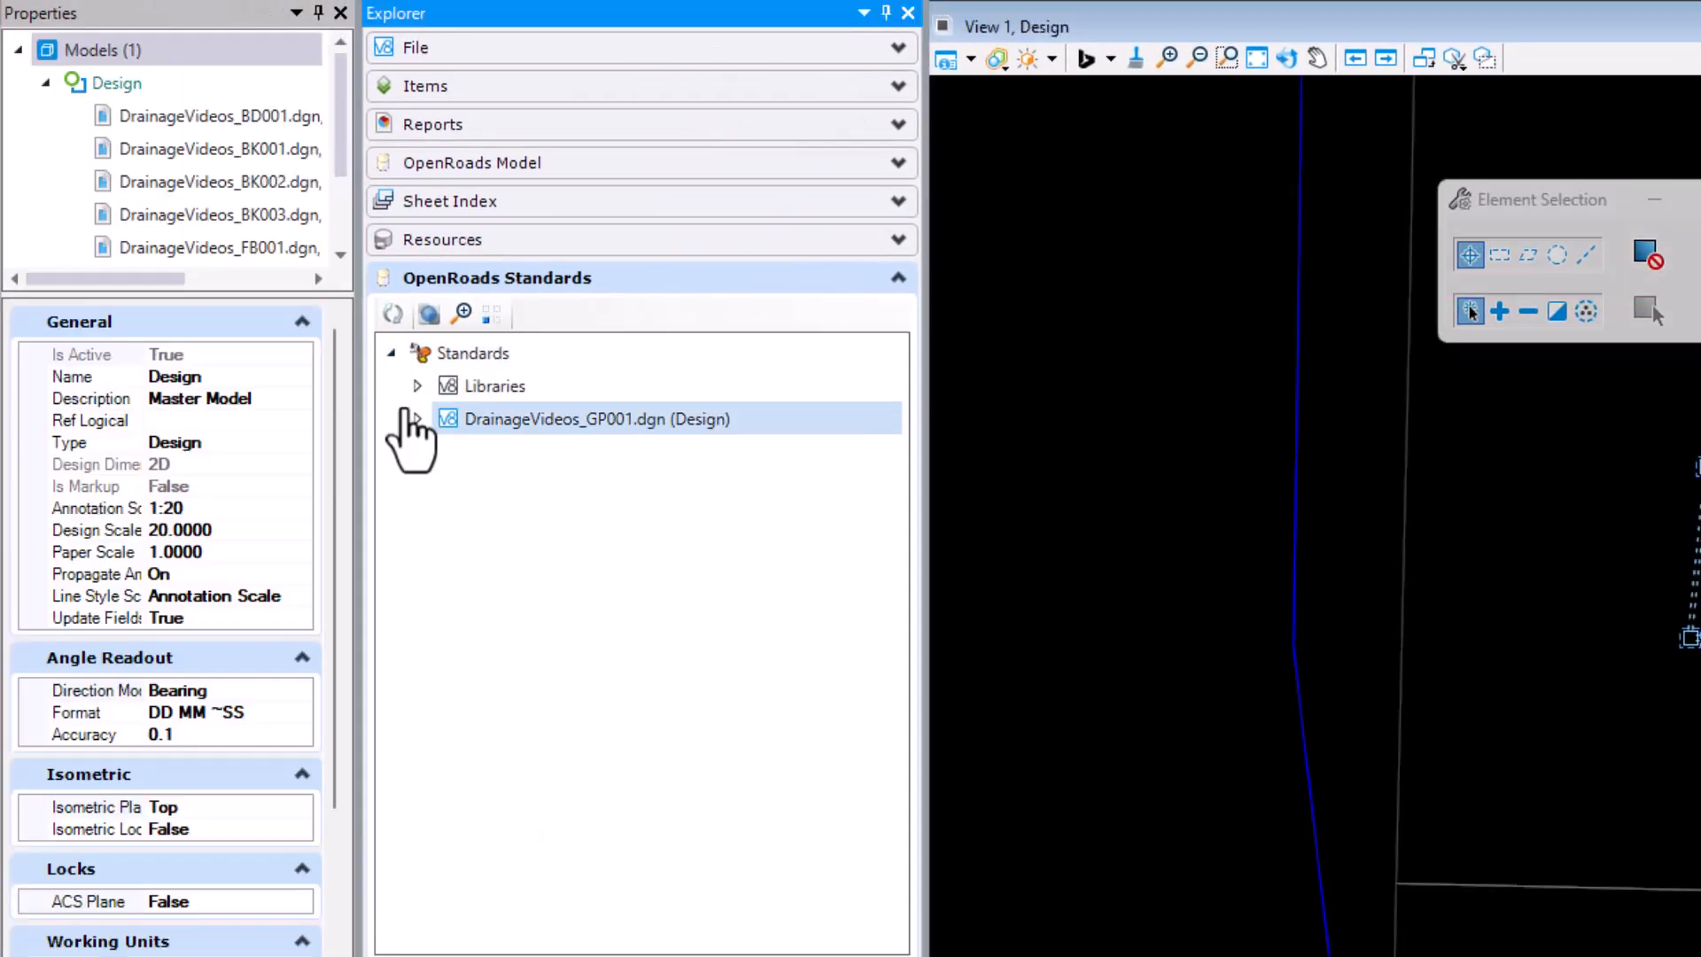
{"action": "left_click", "coordinate": [418, 419]}
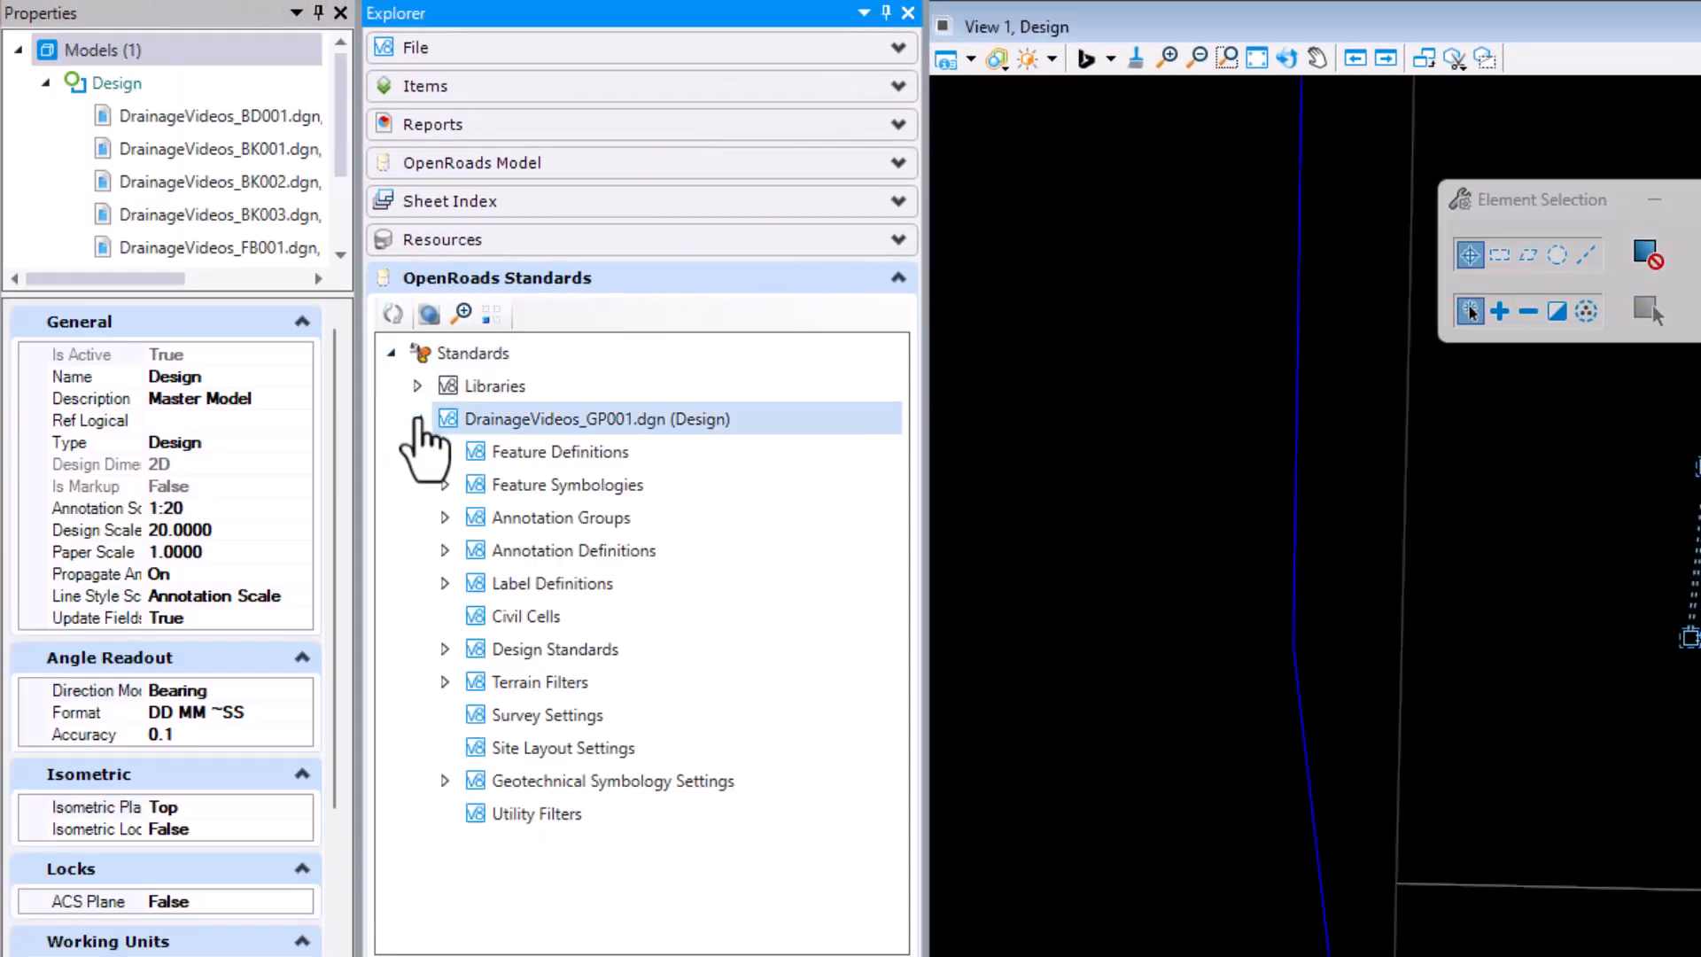
{"action": "left_click", "coordinate": [444, 517]}
{"action": "left_click", "coordinate": [472, 551]}
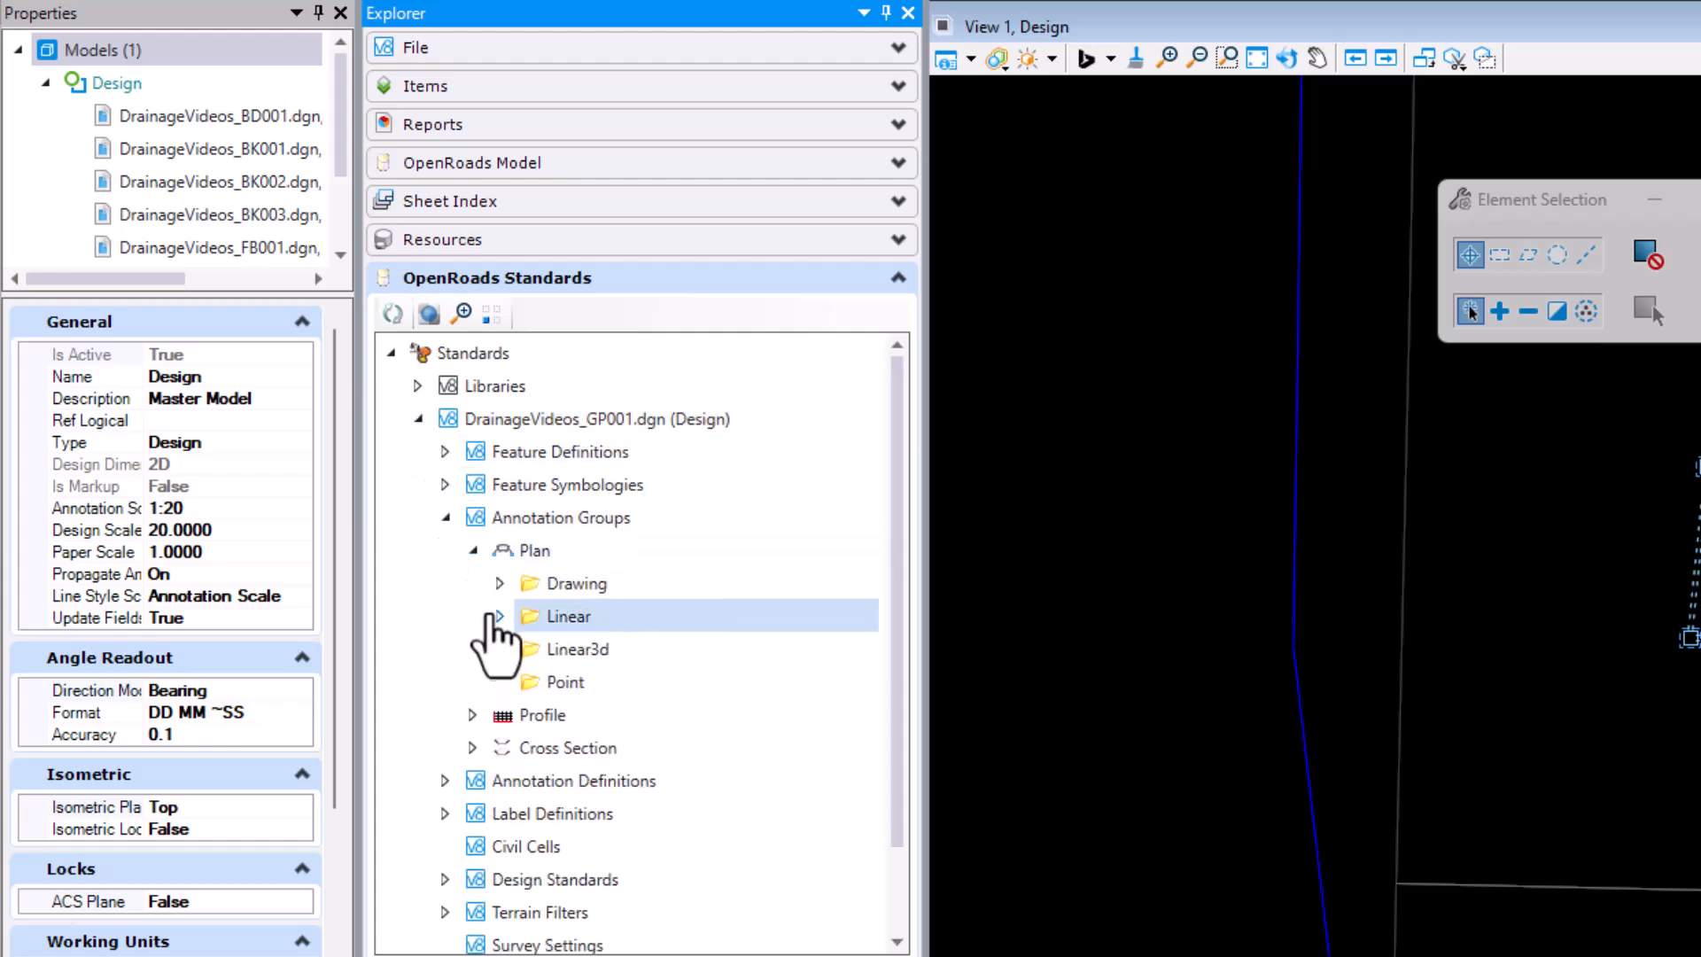
{"action": "left_click", "coordinate": [500, 616]}
{"action": "left_click", "coordinate": [620, 650]}
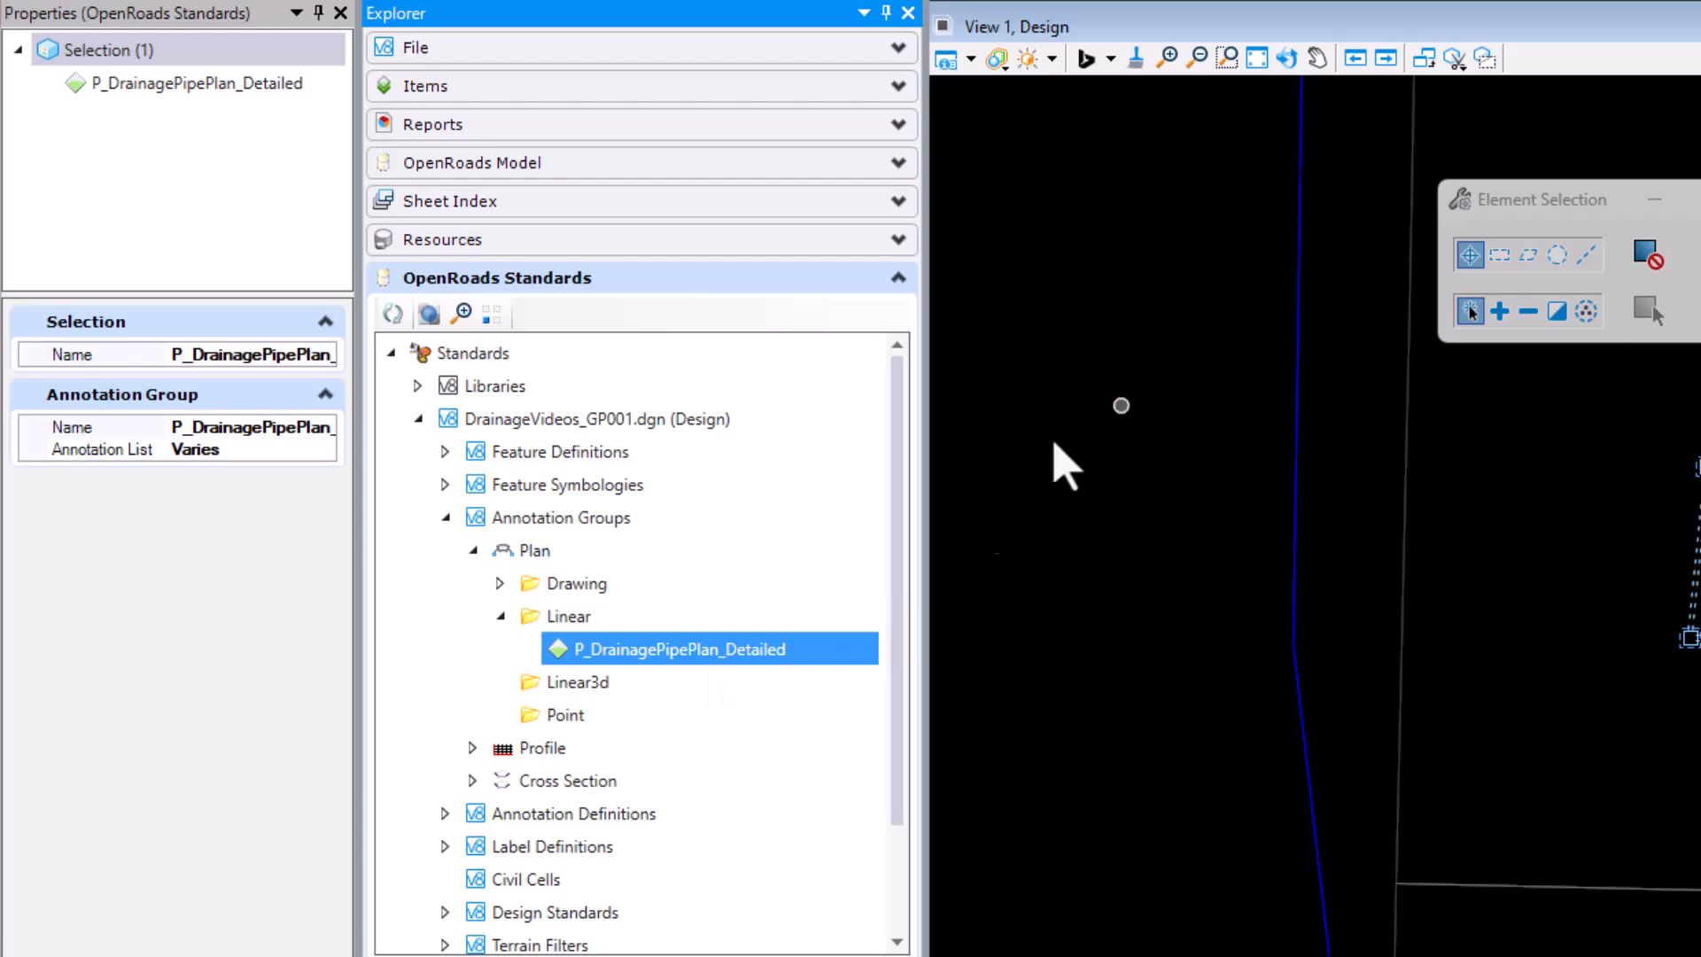
{"action": "right_click", "coordinate": [694, 668]}
{"action": "left_click", "coordinate": [700, 666]}
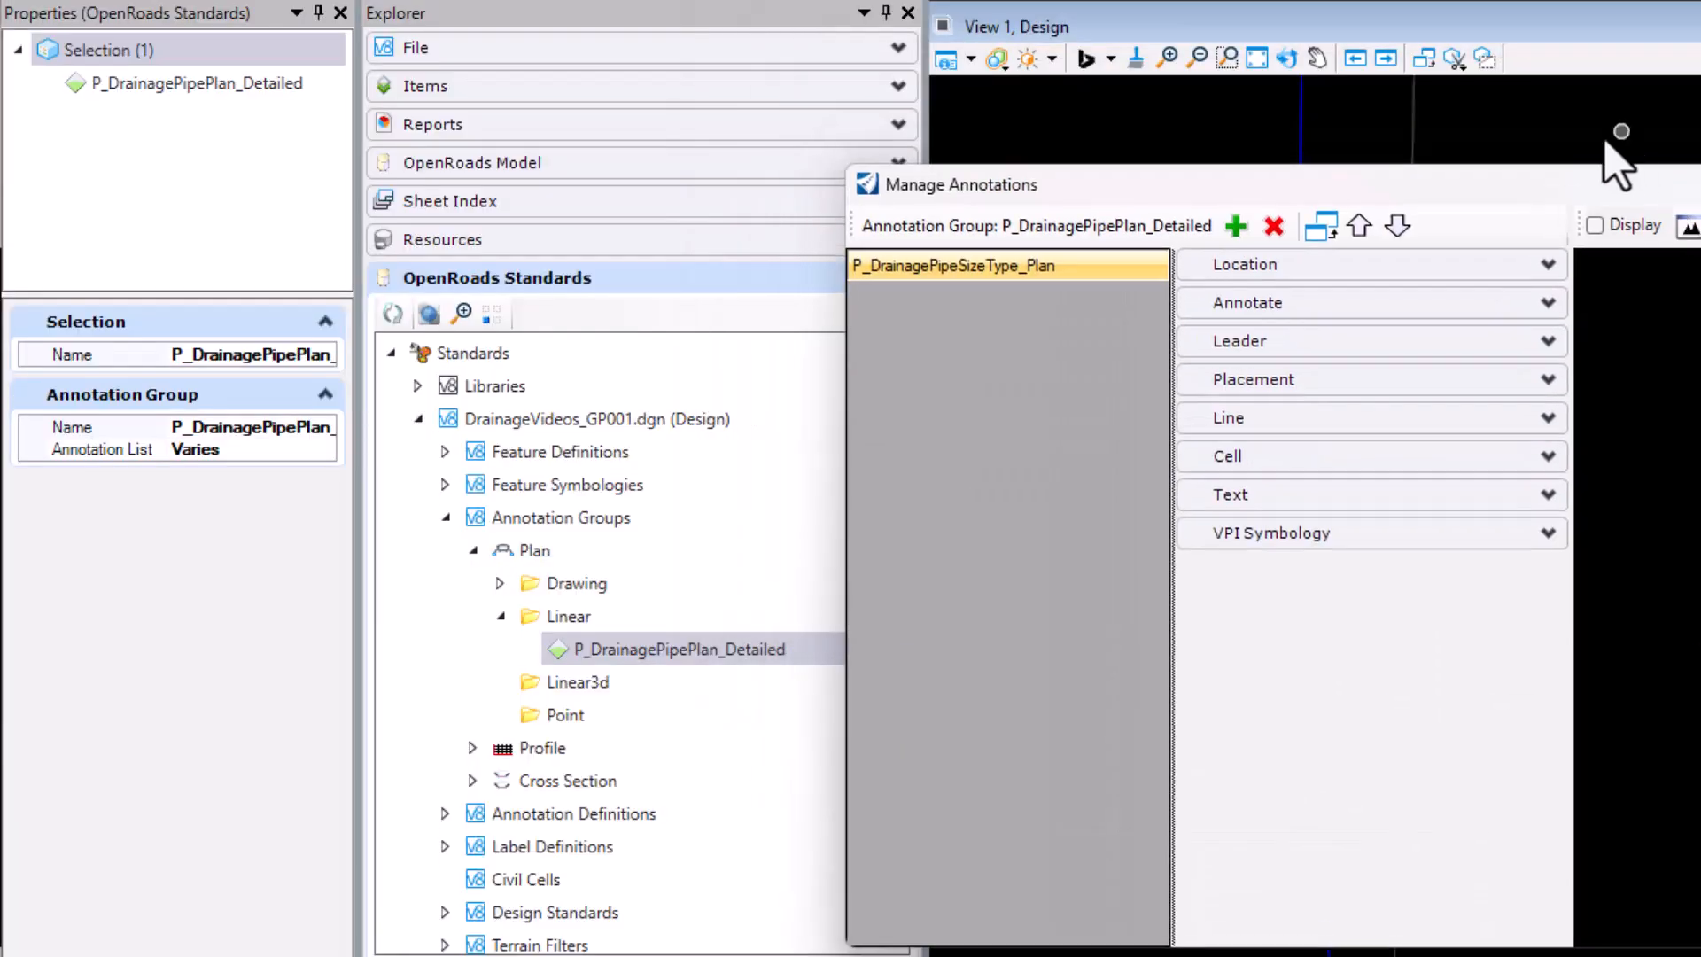
Step: Set the Perpendicular Offset of the P_DrainagePipeSizeType_Plan annotation to 0.3
{"action": "left_click", "coordinate": [1272, 416]}
{"action": "left_click", "coordinate": [1267, 381]}
{"action": "left_click", "coordinate": [1418, 478]}
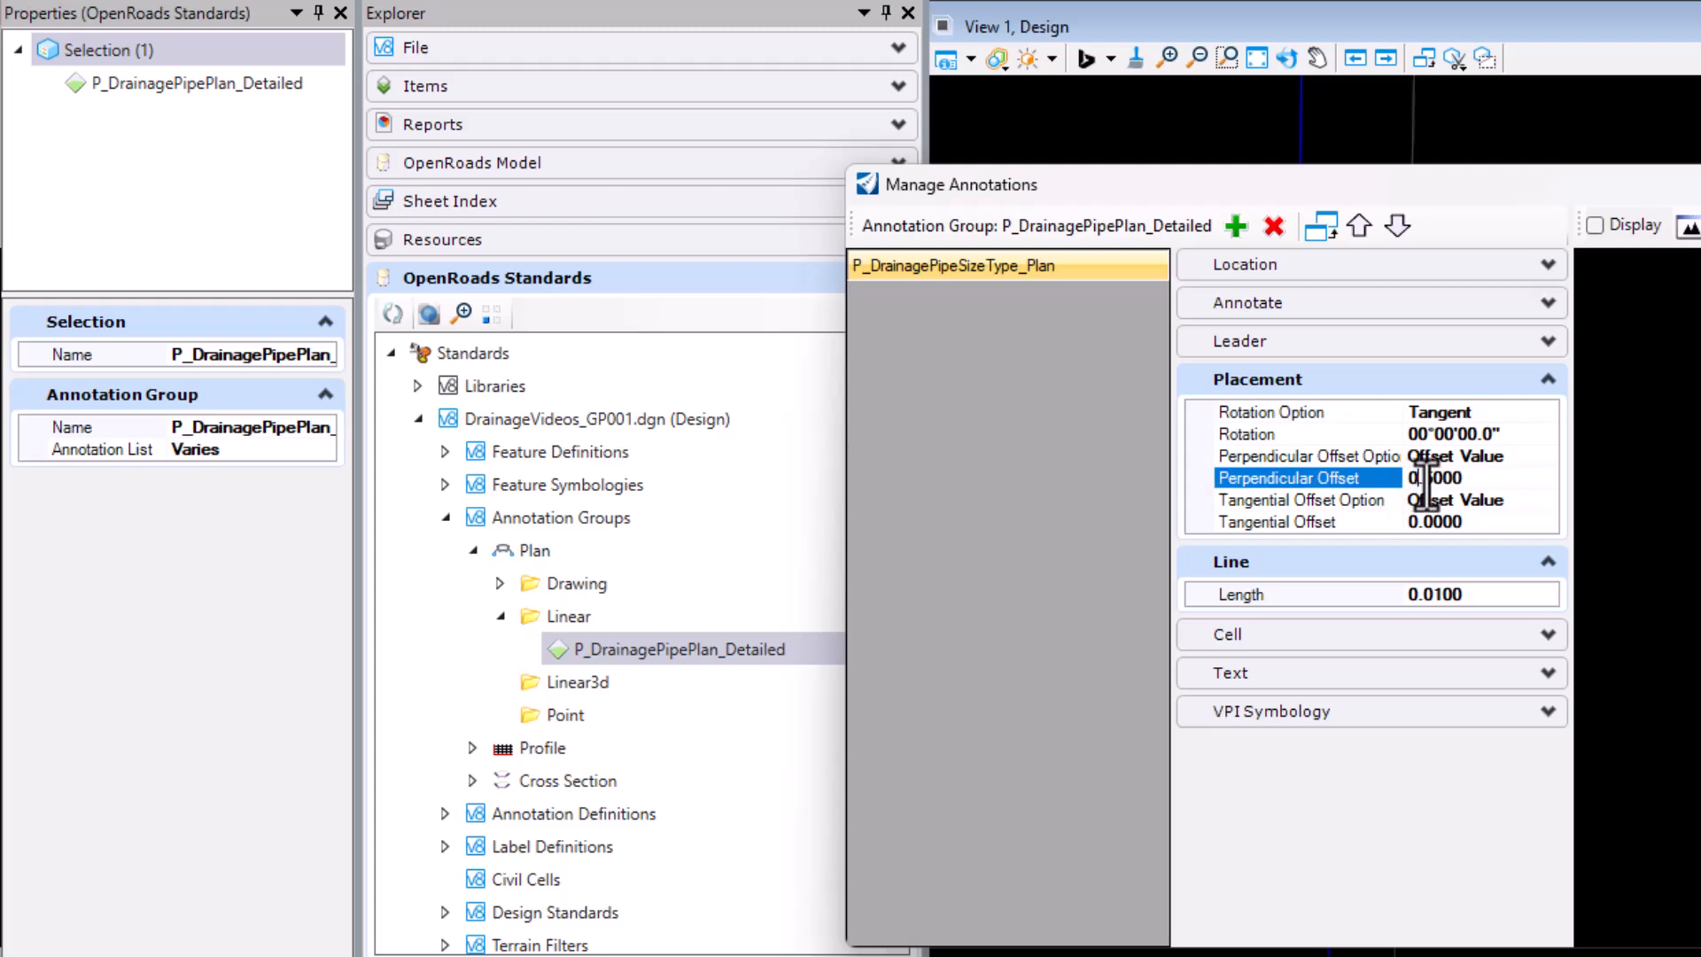
{"action": "type", "text": "5"}
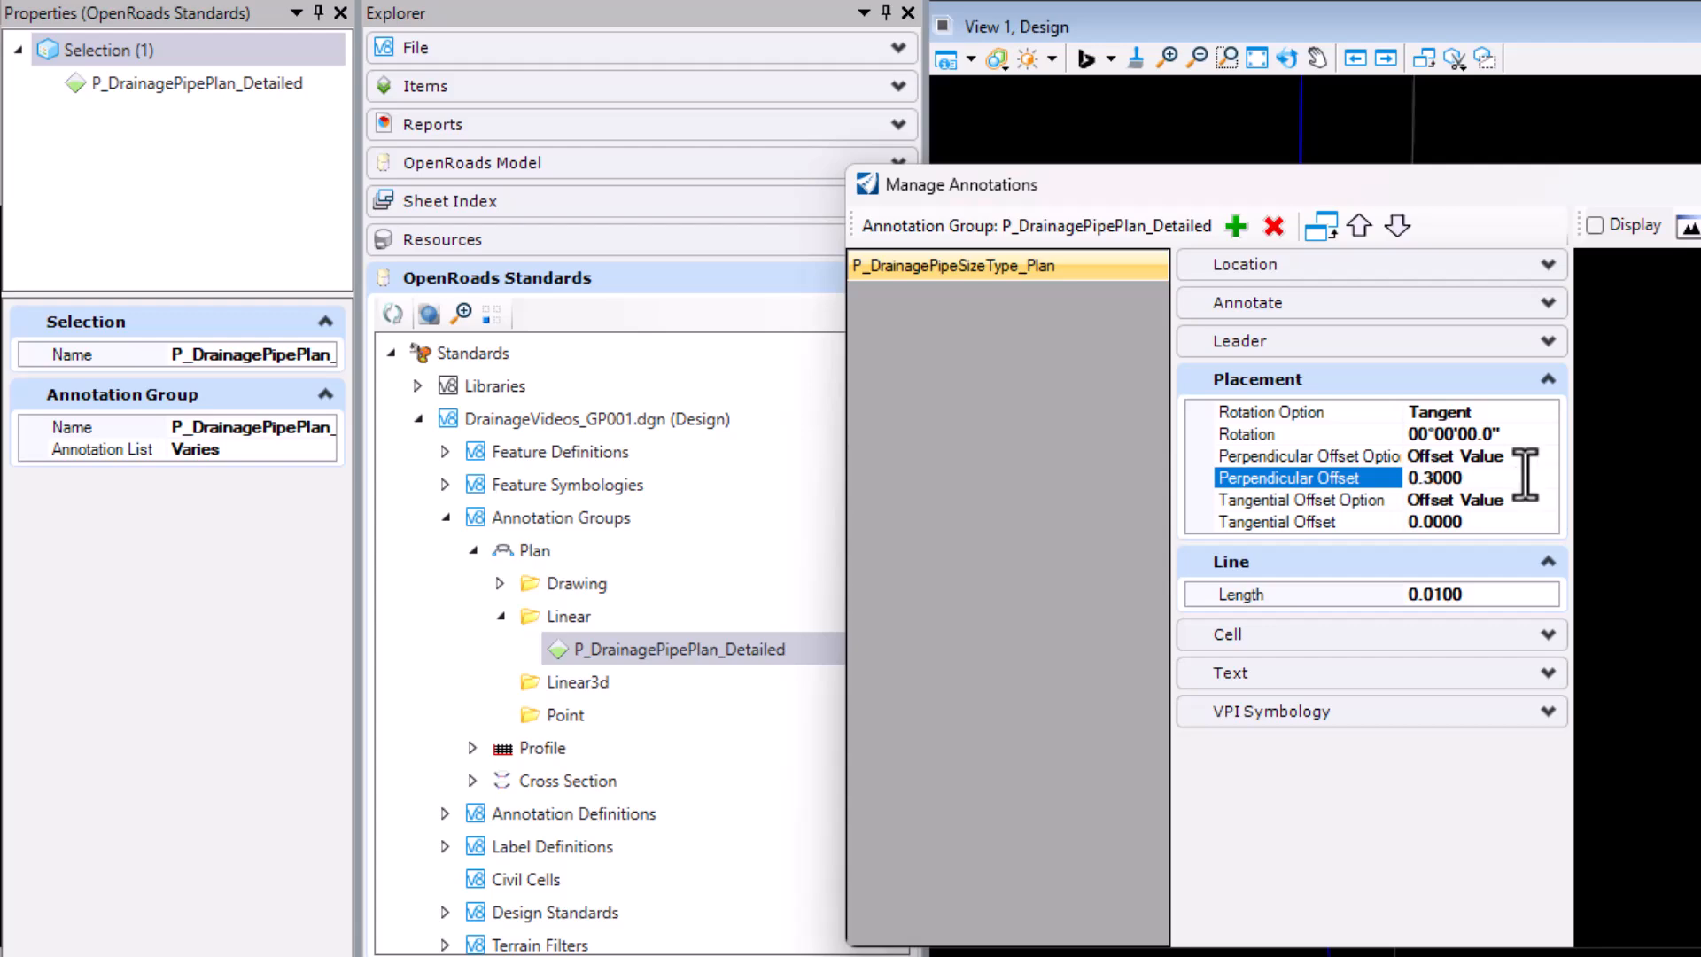
{"action": "left_click", "coordinate": [1498, 433]}
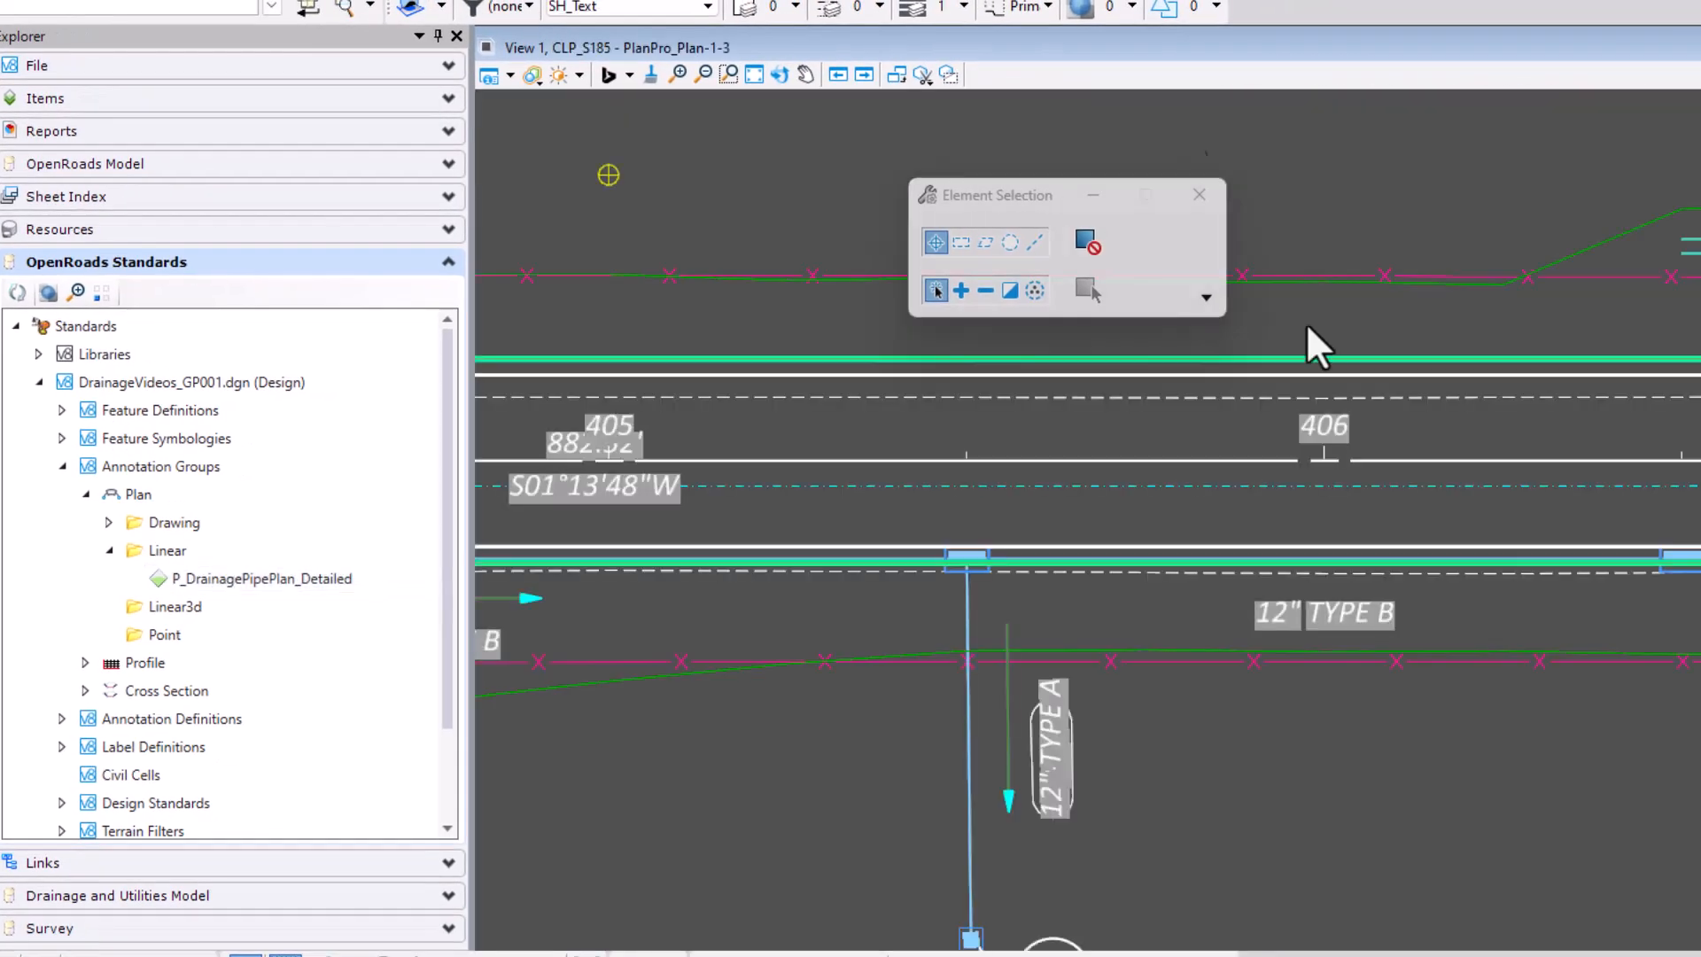
Step: Examine the Profile annotation groups of DrainageVideos_GP001.dgn, including the Linear folder
{"action": "scroll", "coordinate": [1497, 391], "scroll_direction": "down", "scroll_amount": 2}
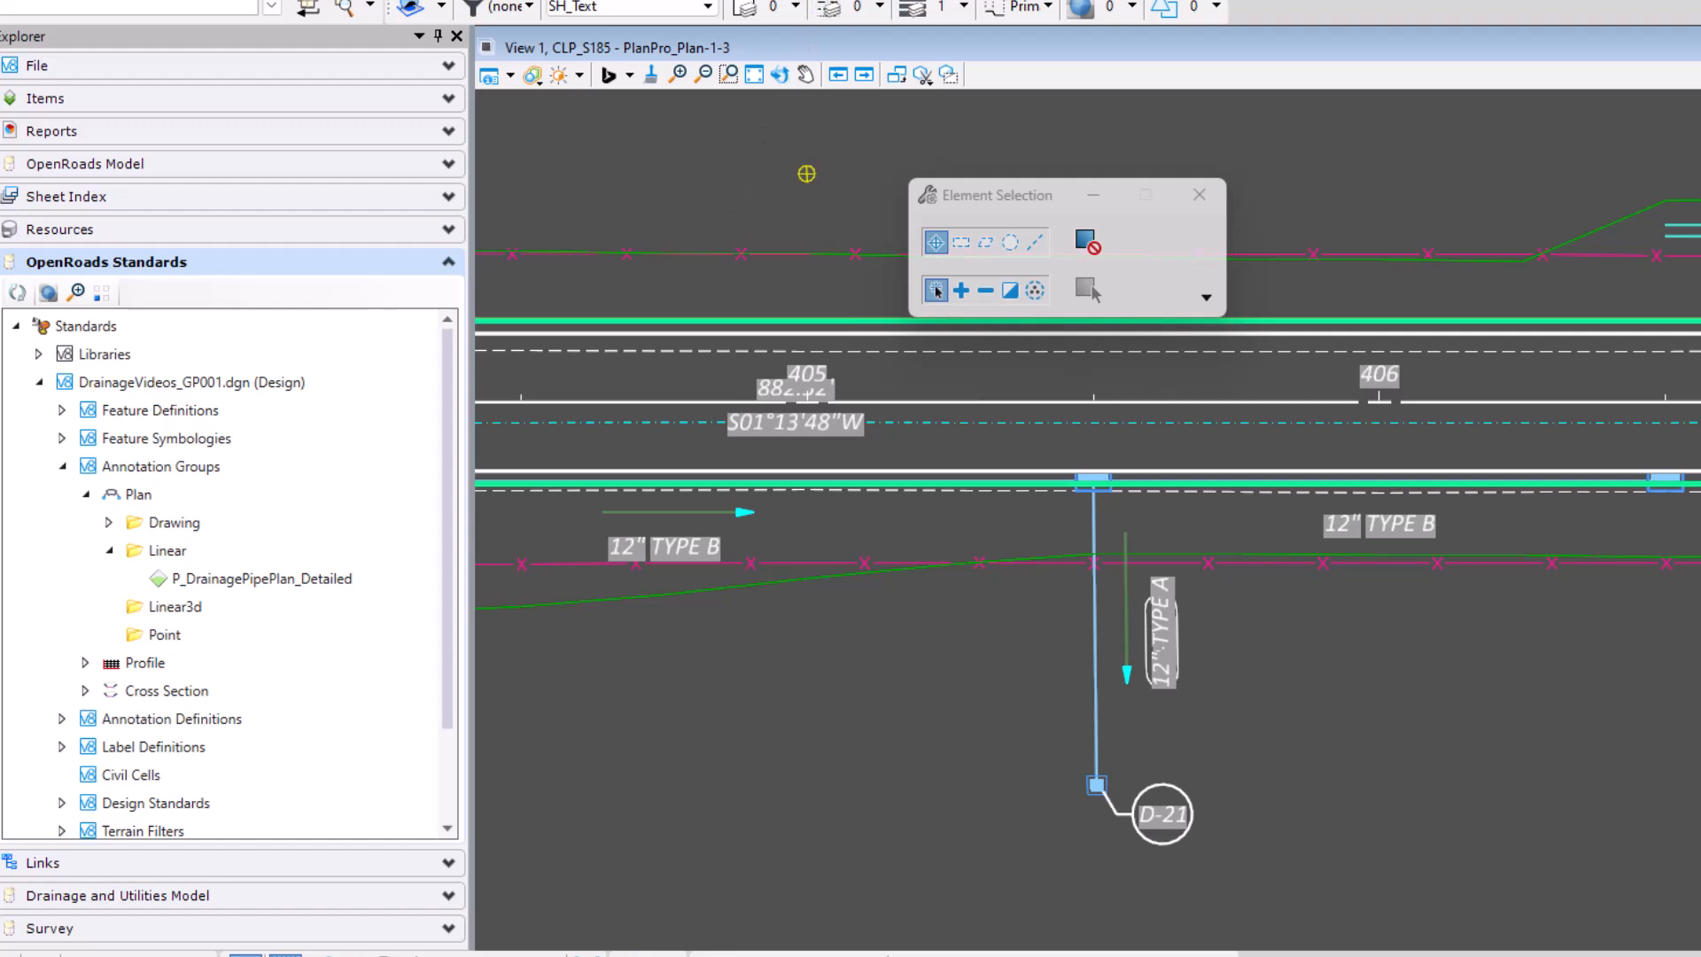
{"action": "left_click", "coordinate": [753, 2]}
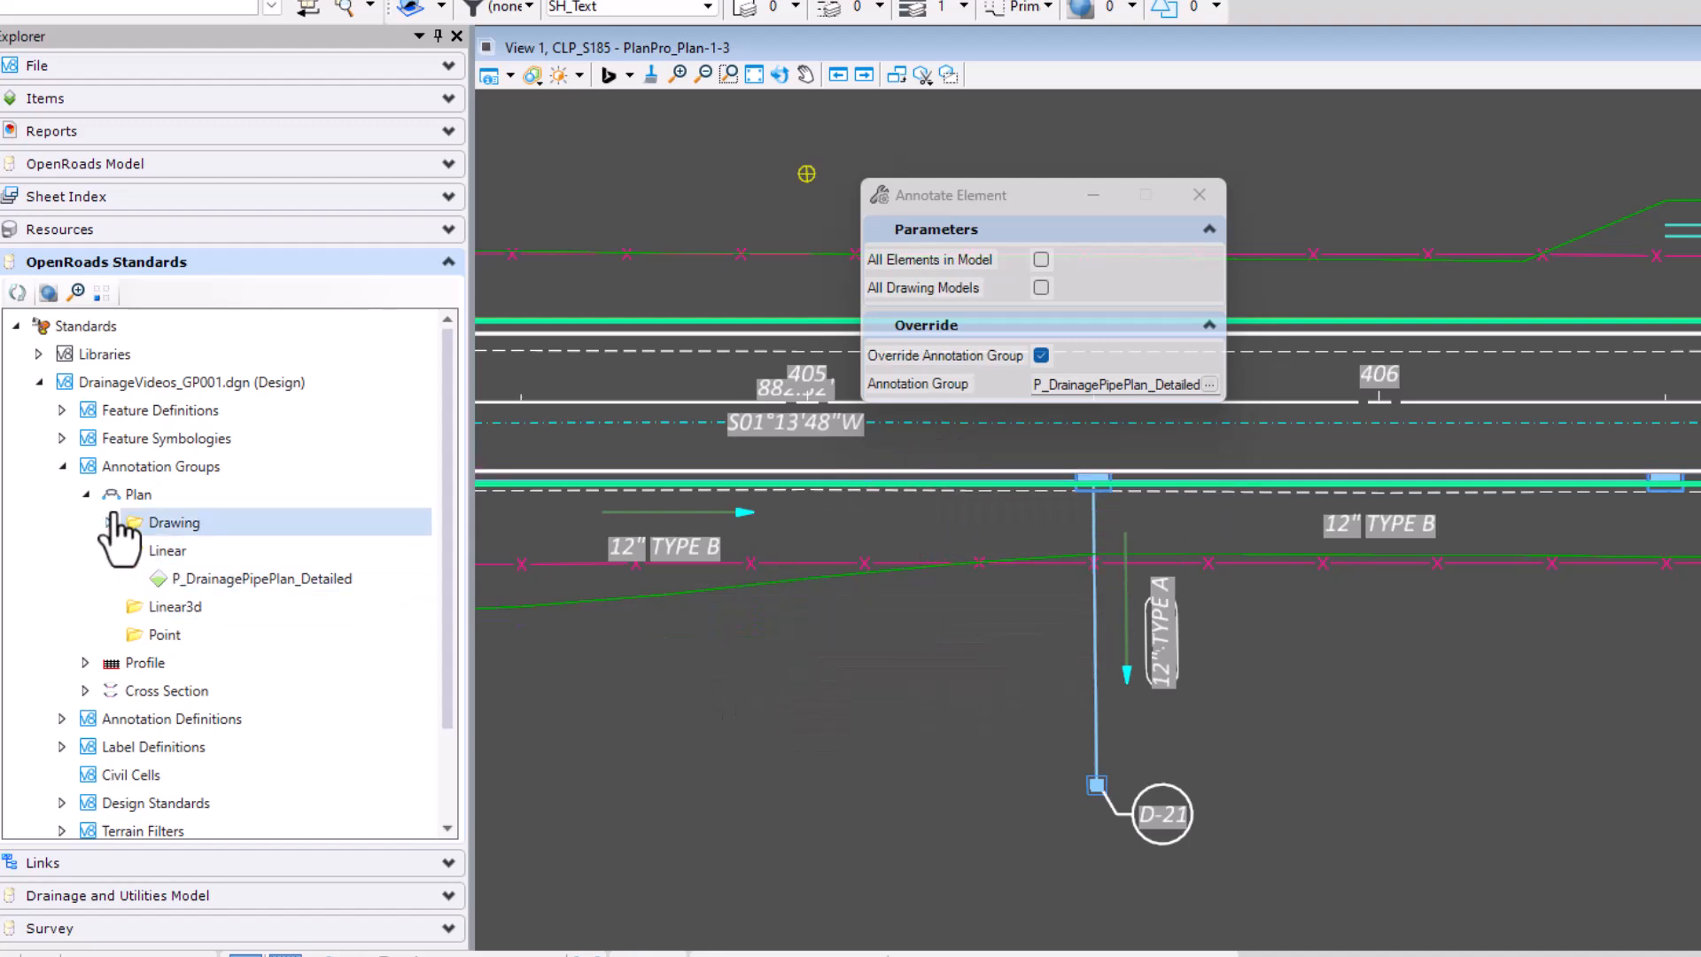
{"action": "left_click", "coordinate": [86, 493]}
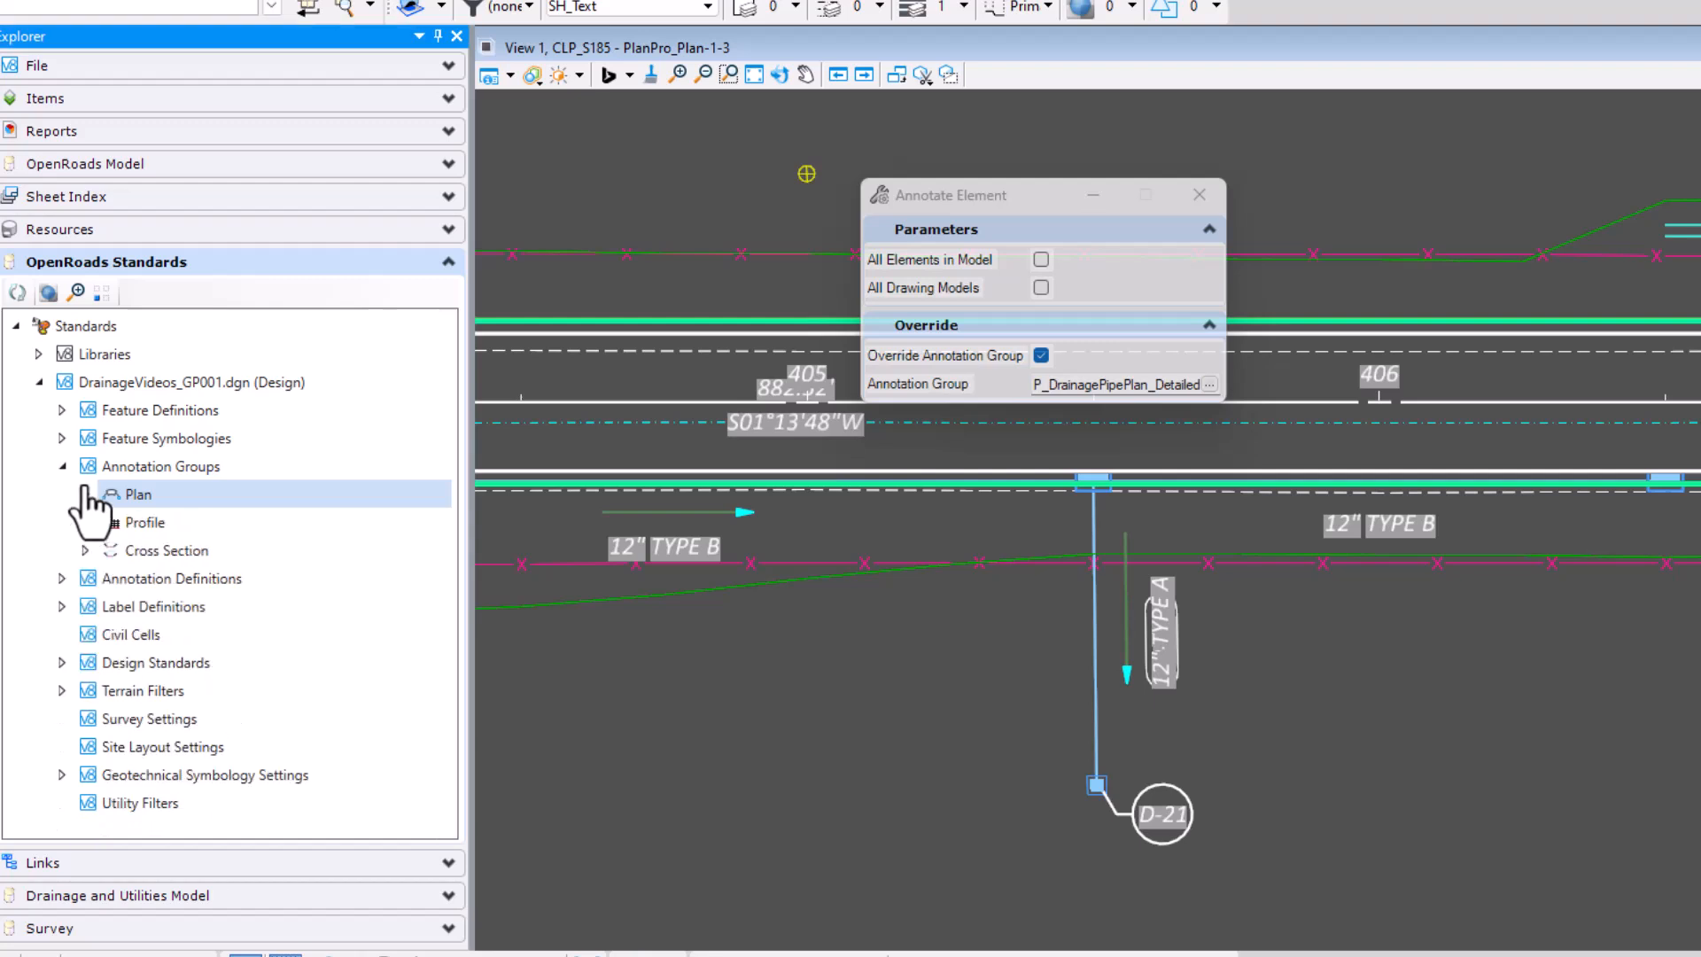
{"action": "left_click", "coordinate": [86, 522]}
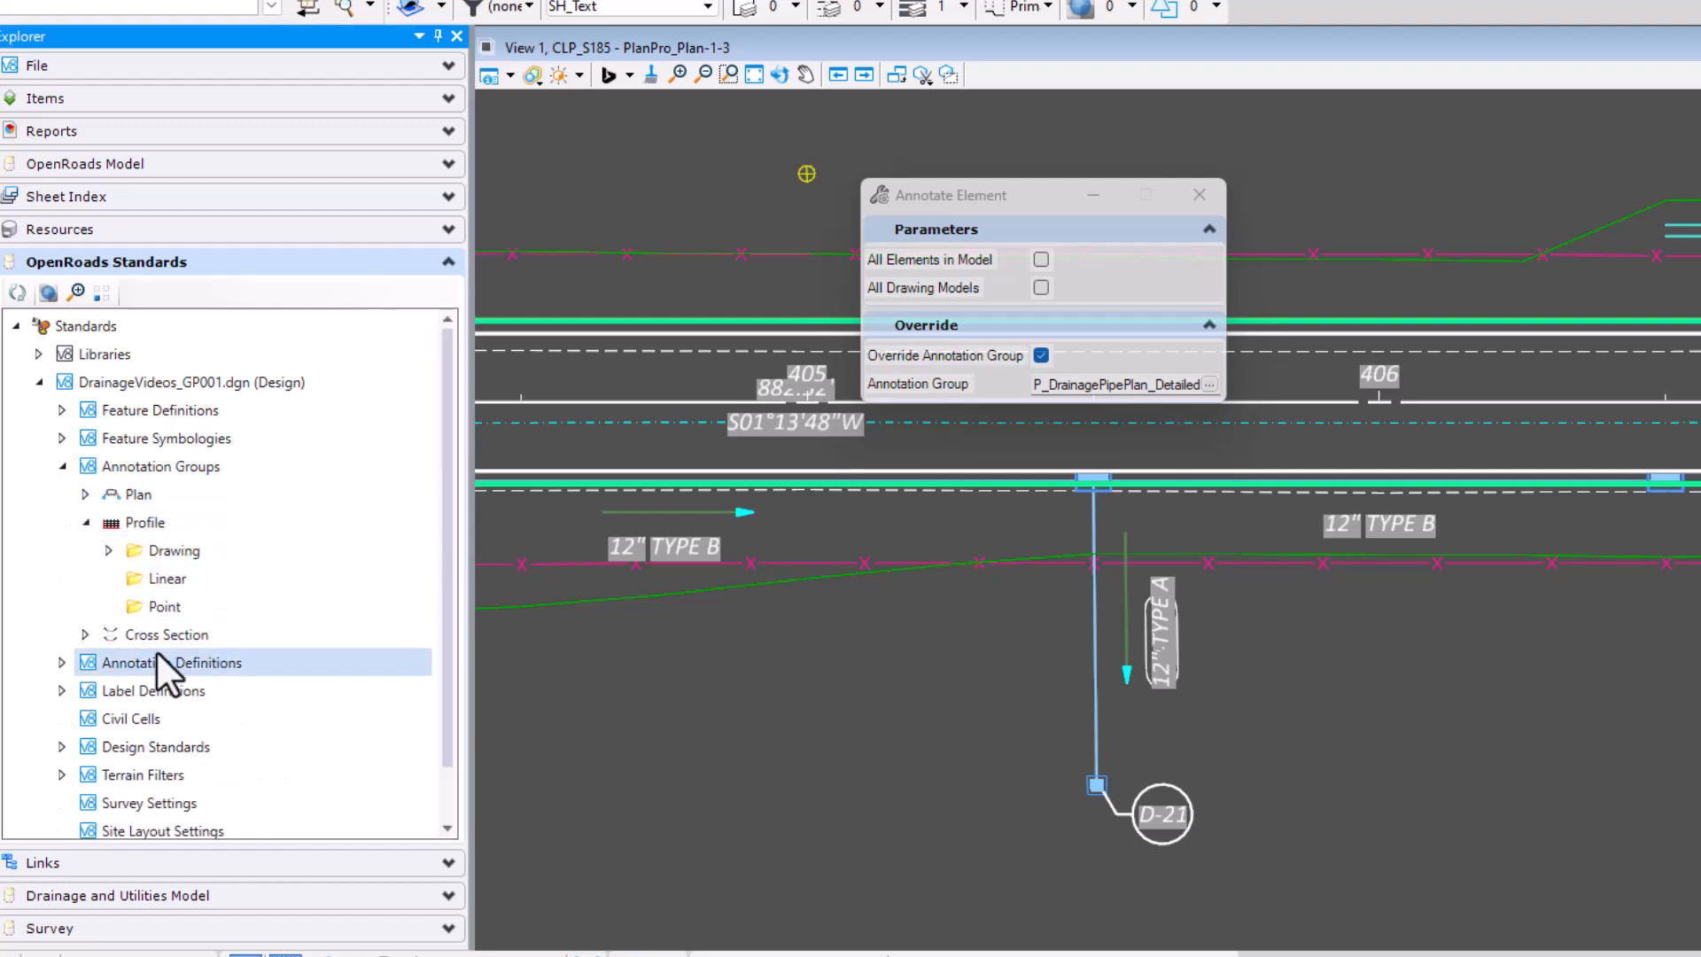
{"action": "left_click", "coordinate": [155, 580]}
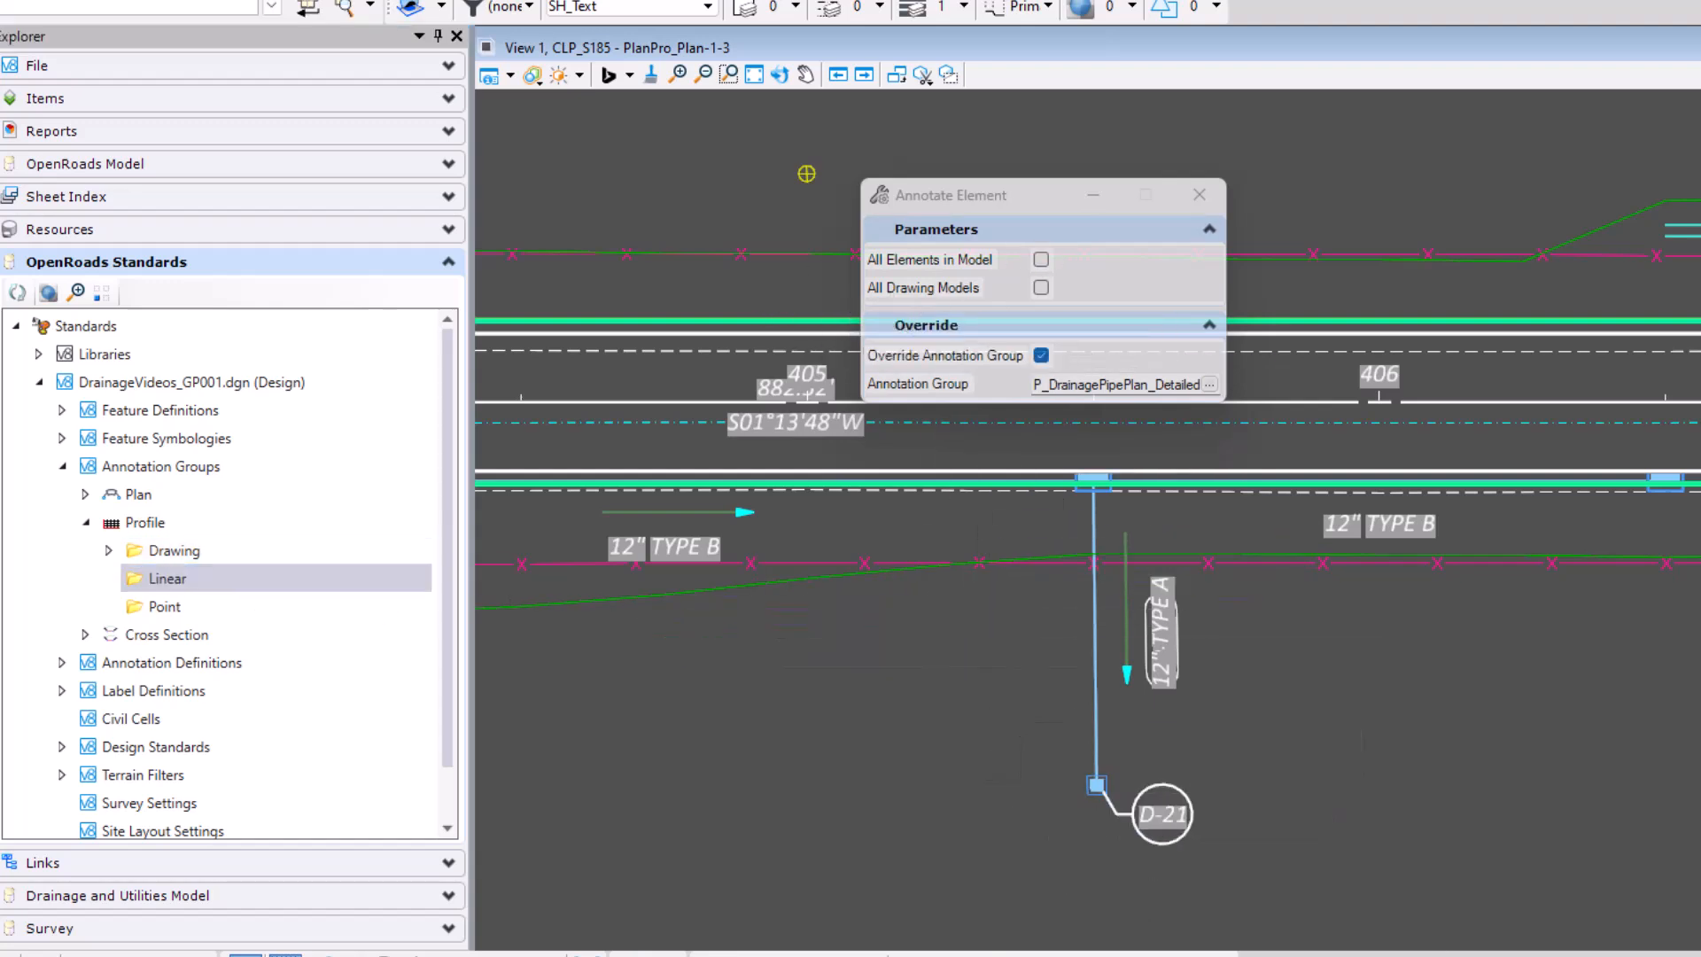
Step: Switch to DrainageVideos_BD001.dgn and select its Profile linear annotation group P-DrainagePipe_Detailed
{"action": "mouse_move", "coordinate": [857, 954]}
{"action": "left_click", "coordinate": [731, 908]}
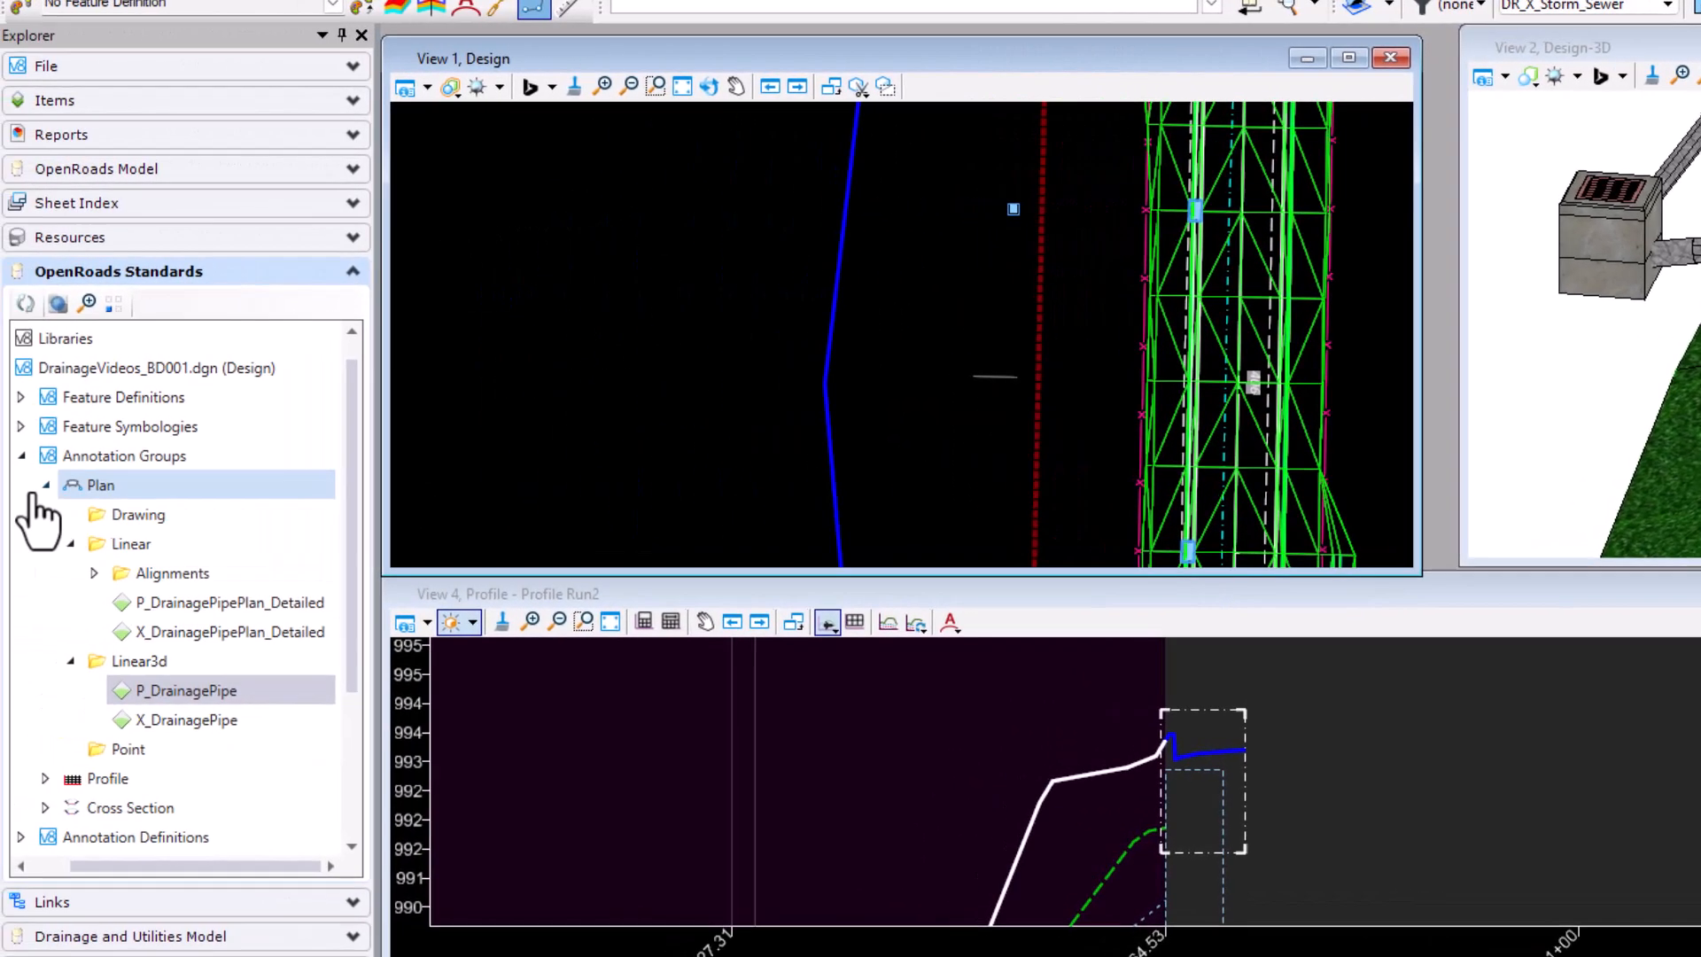
{"action": "left_click", "coordinate": [46, 485]}
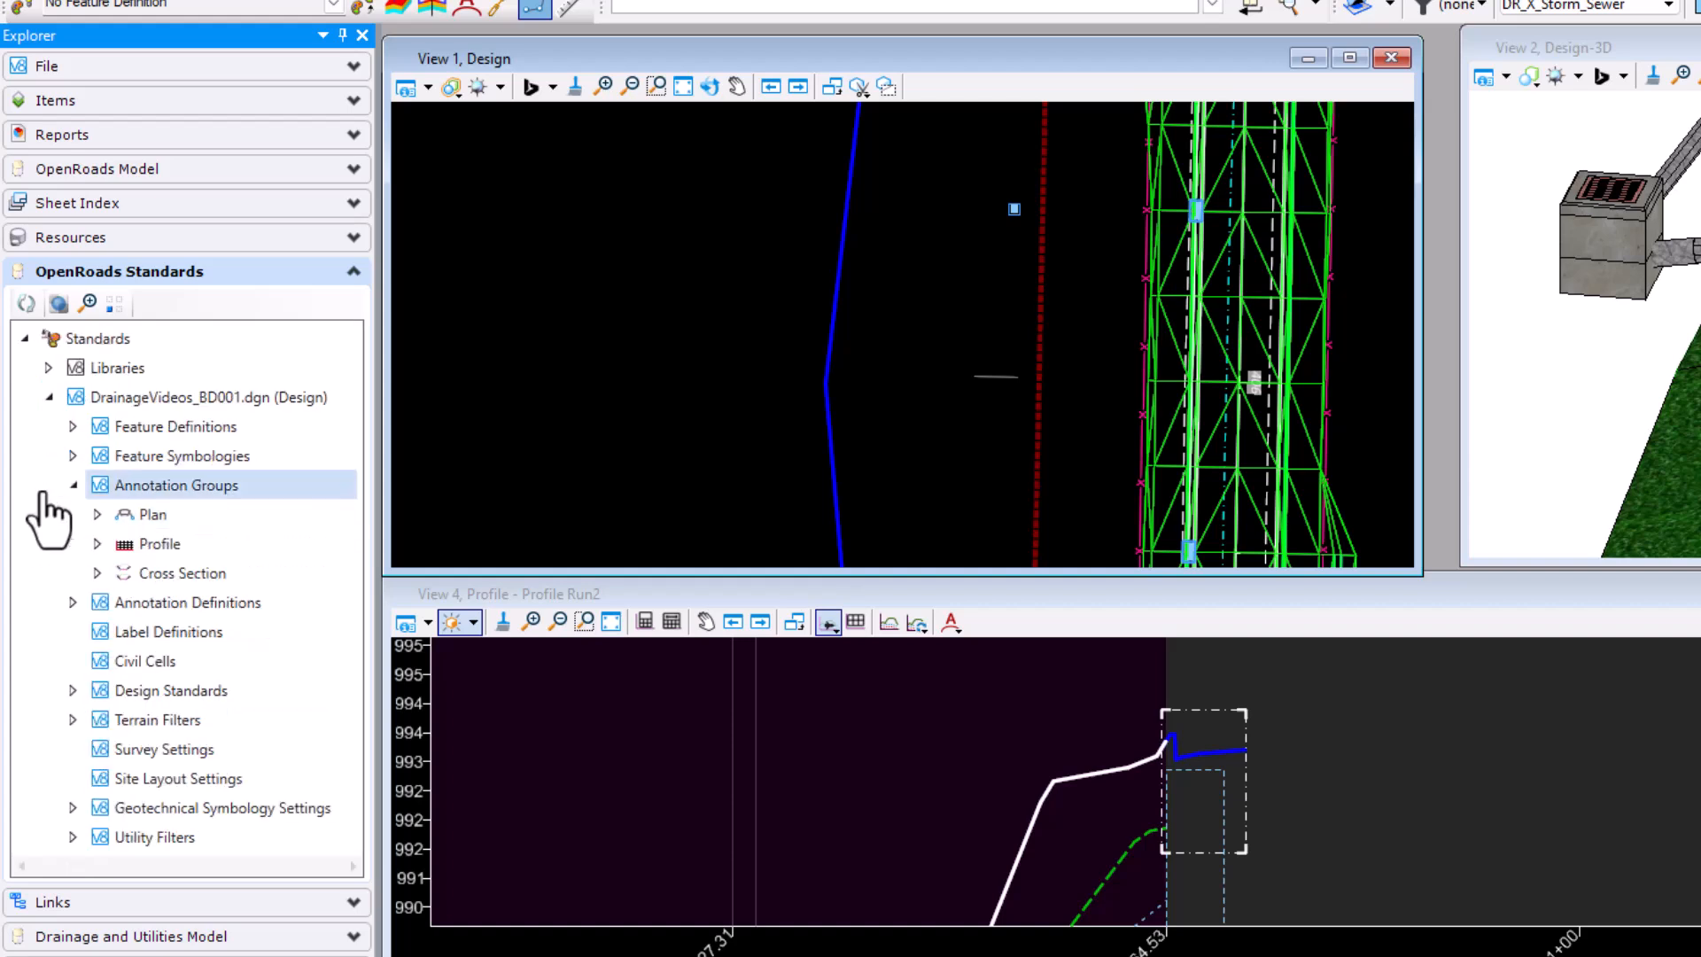
{"action": "left_click", "coordinate": [96, 544]}
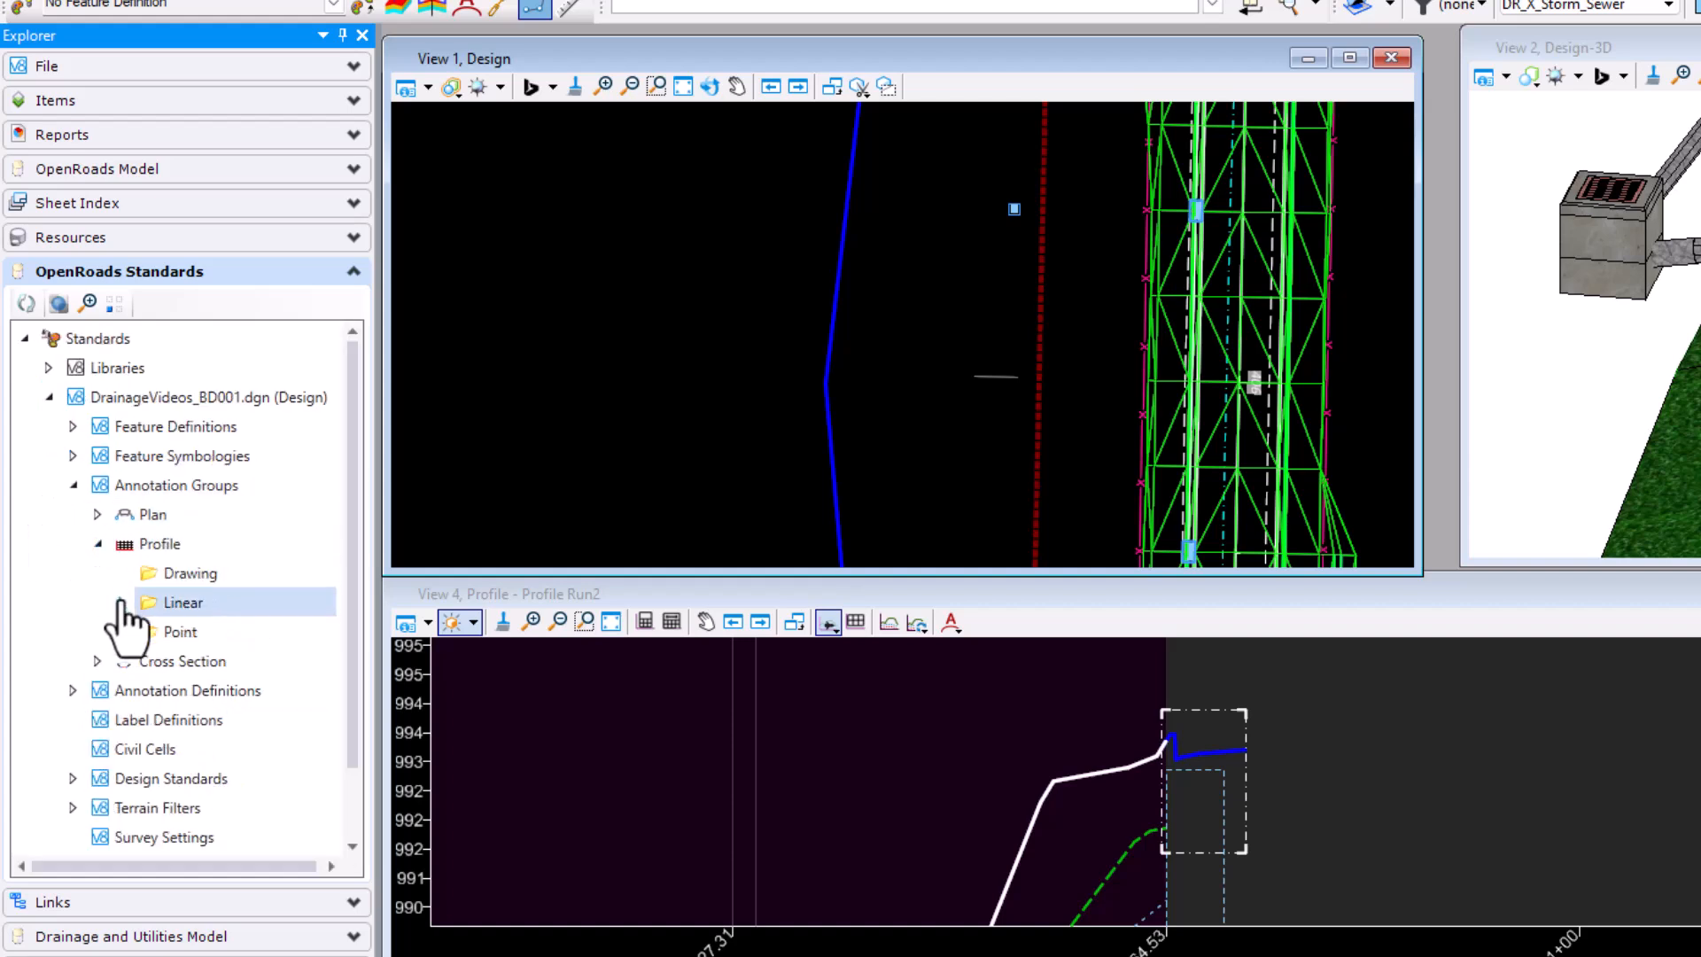
{"action": "left_click", "coordinate": [123, 602]}
{"action": "left_click_drag", "start_coordinate": [220, 868], "coordinate": [260, 868]}
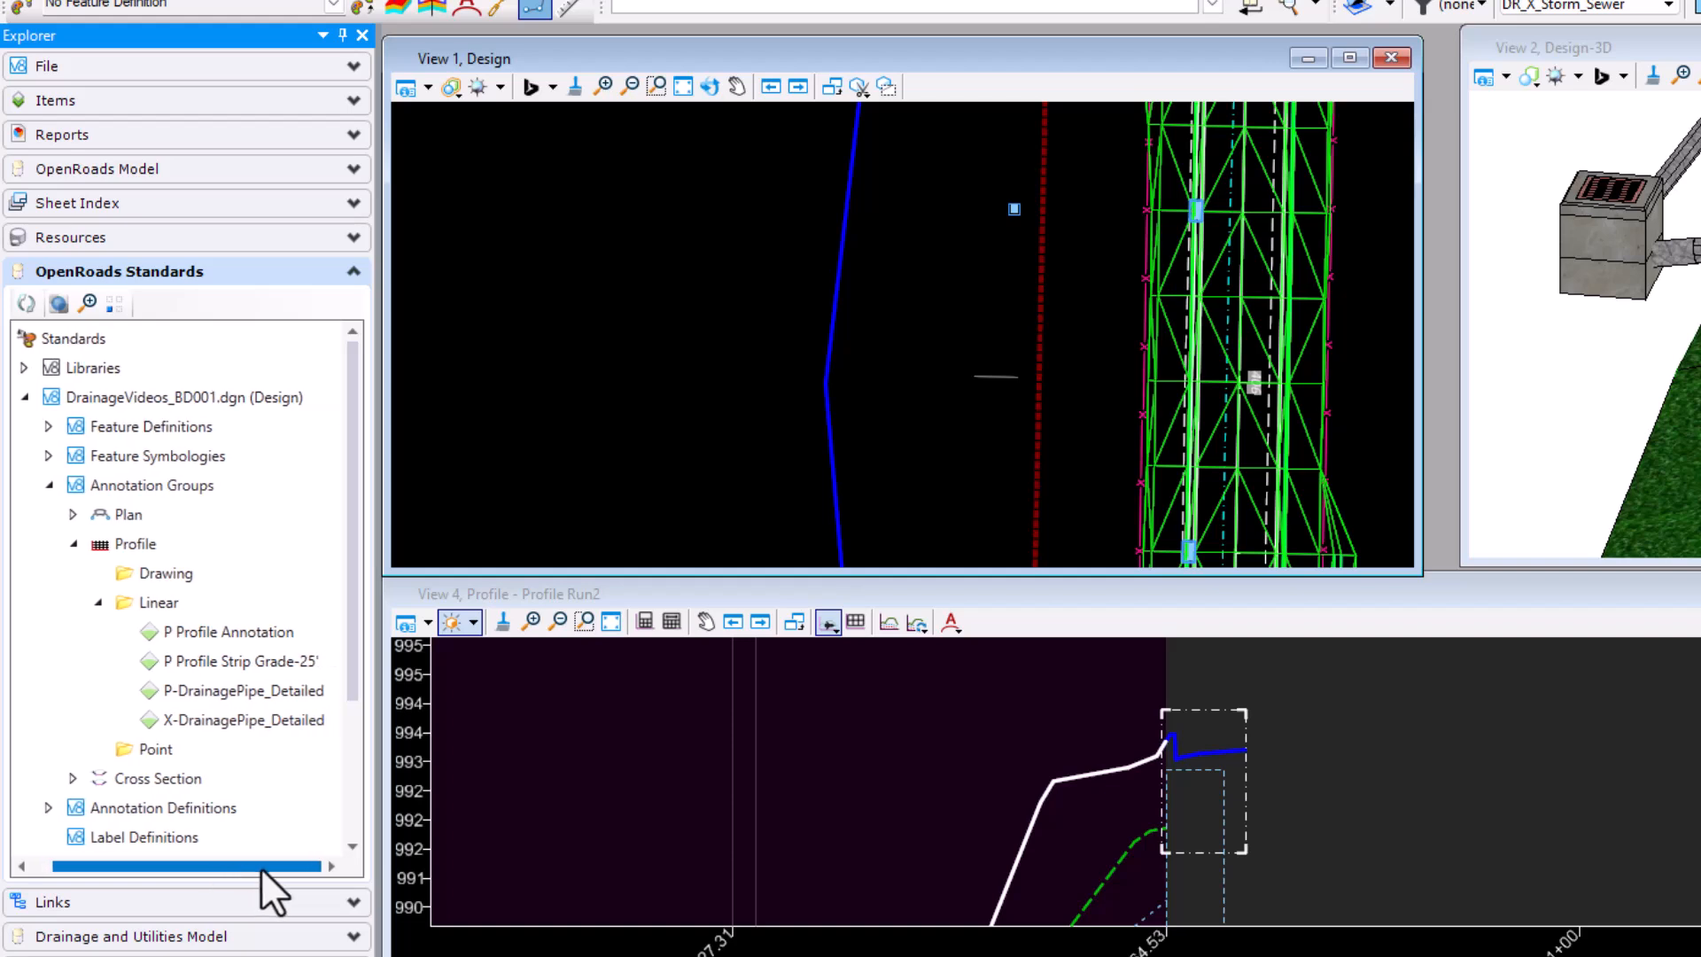
{"action": "left_click", "coordinate": [191, 693]}
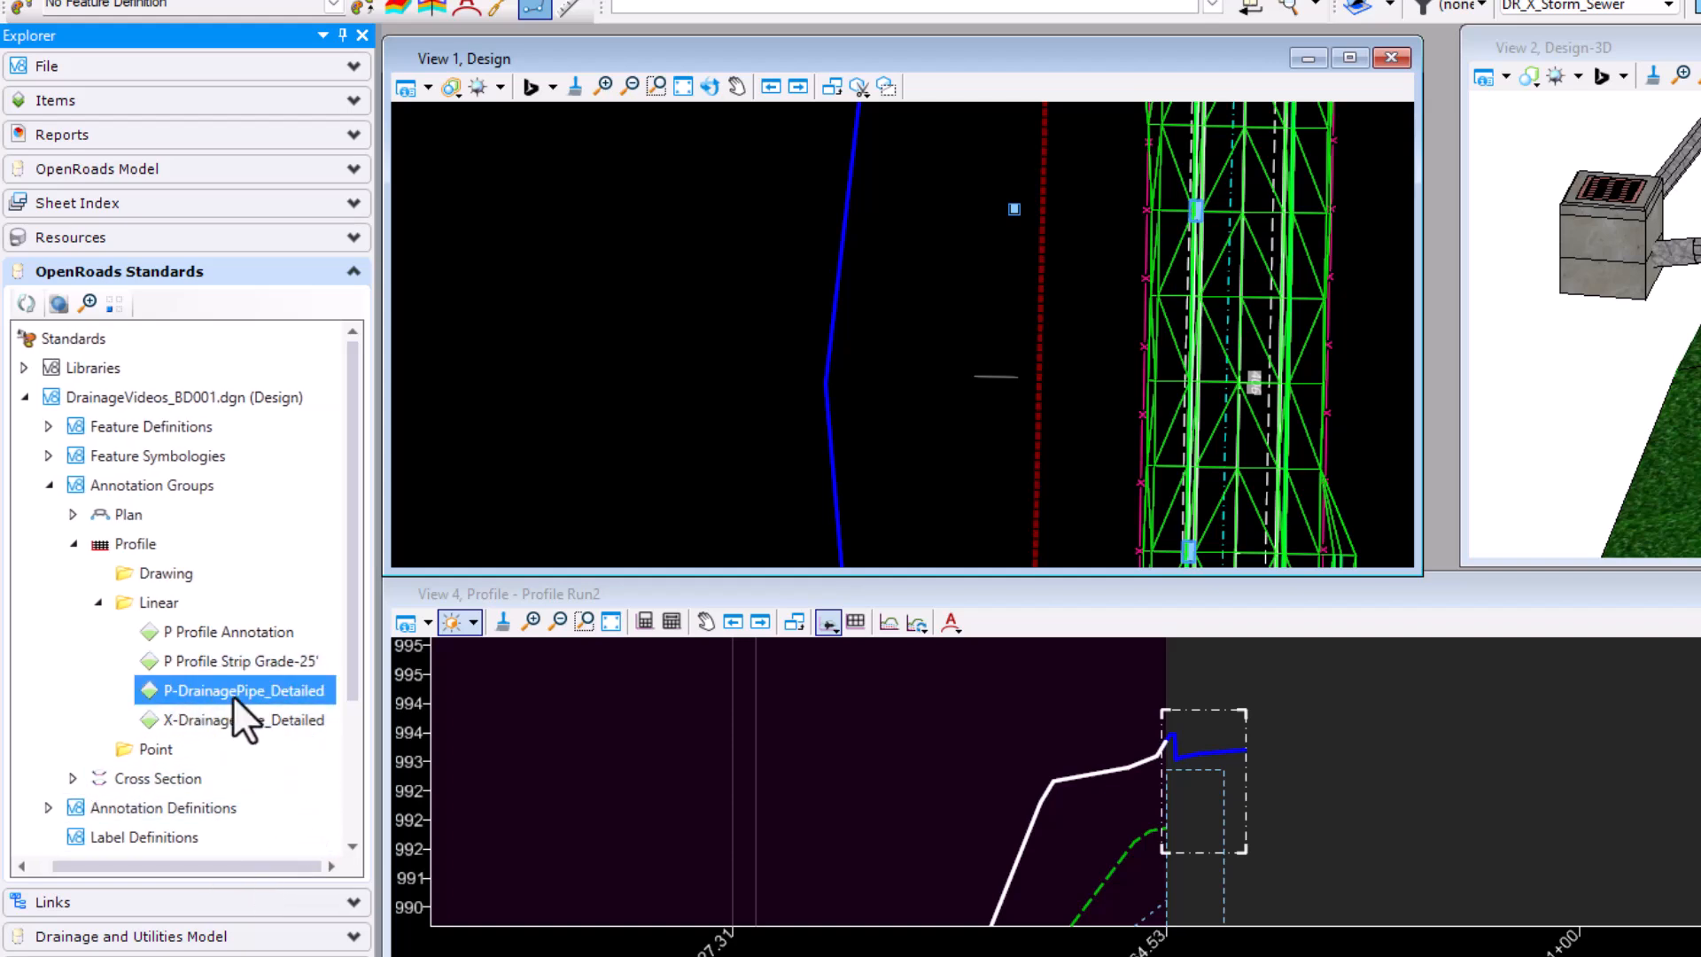
Step: Set the Perpendicular Offset of the P-DrainageSizeTypePipe annotation in the P-DrainagePipe_Detailed group to 0.3
{"action": "right_click", "coordinate": [232, 694]}
{"action": "left_click", "coordinate": [266, 705]}
{"action": "left_click_drag", "start_coordinate": [921, 228], "coordinate": [955, 180]}
{"action": "left_click", "coordinate": [965, 237]}
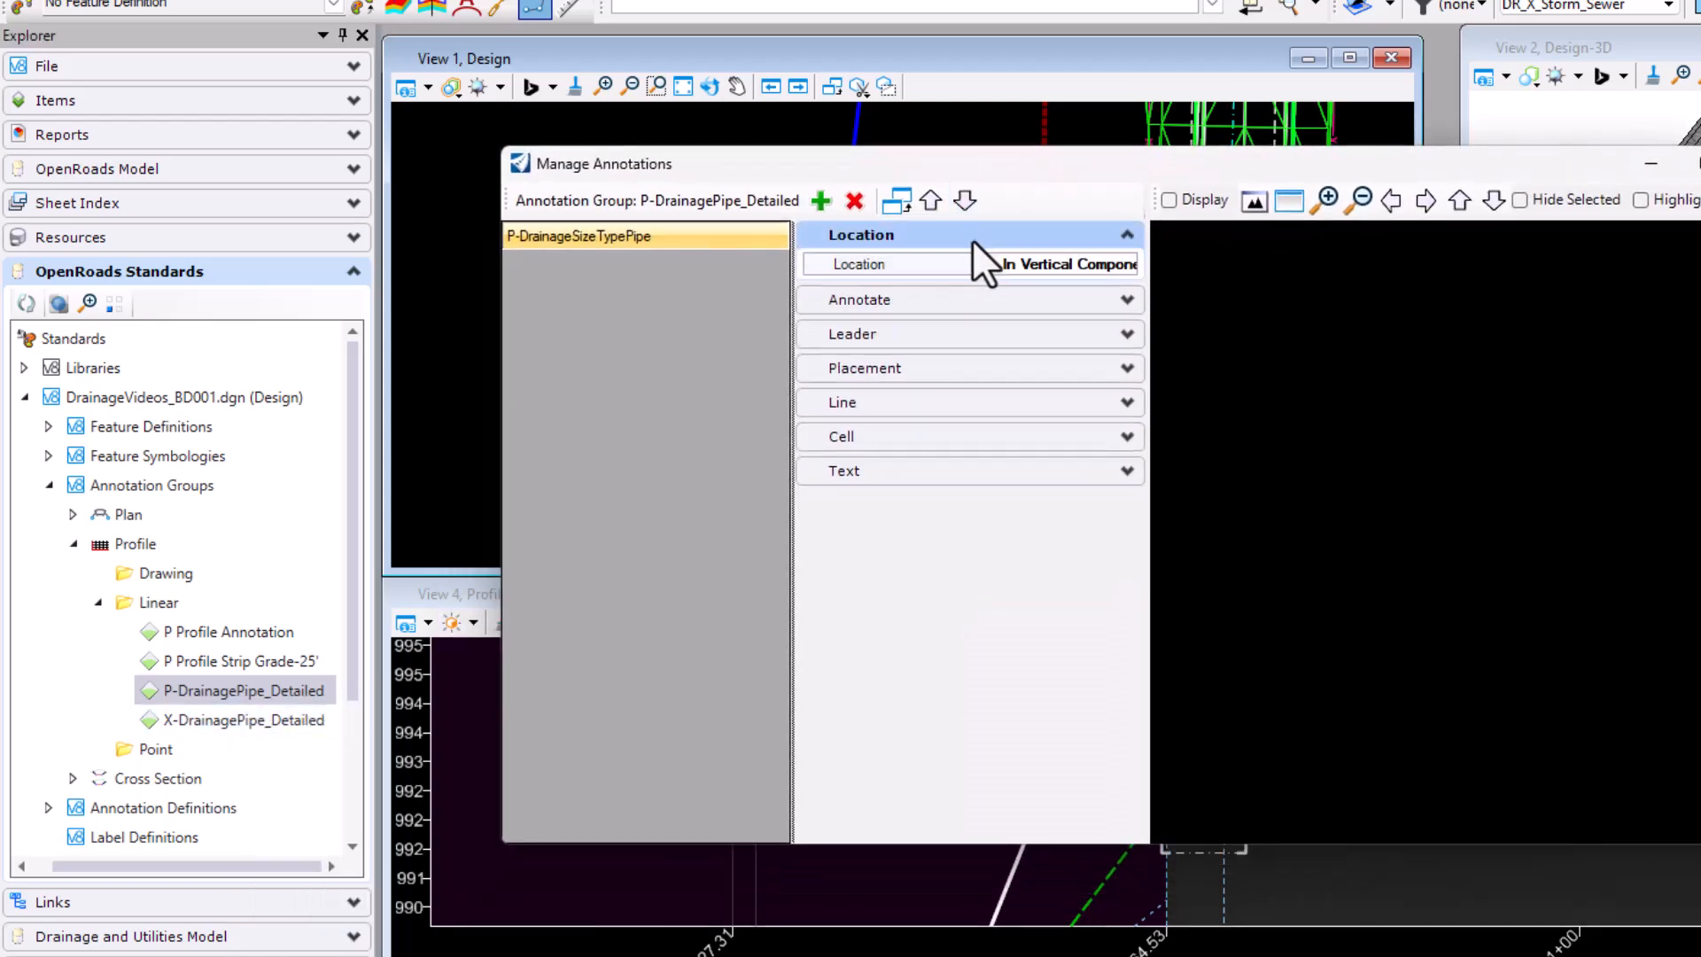
{"action": "left_click", "coordinate": [1039, 237]}
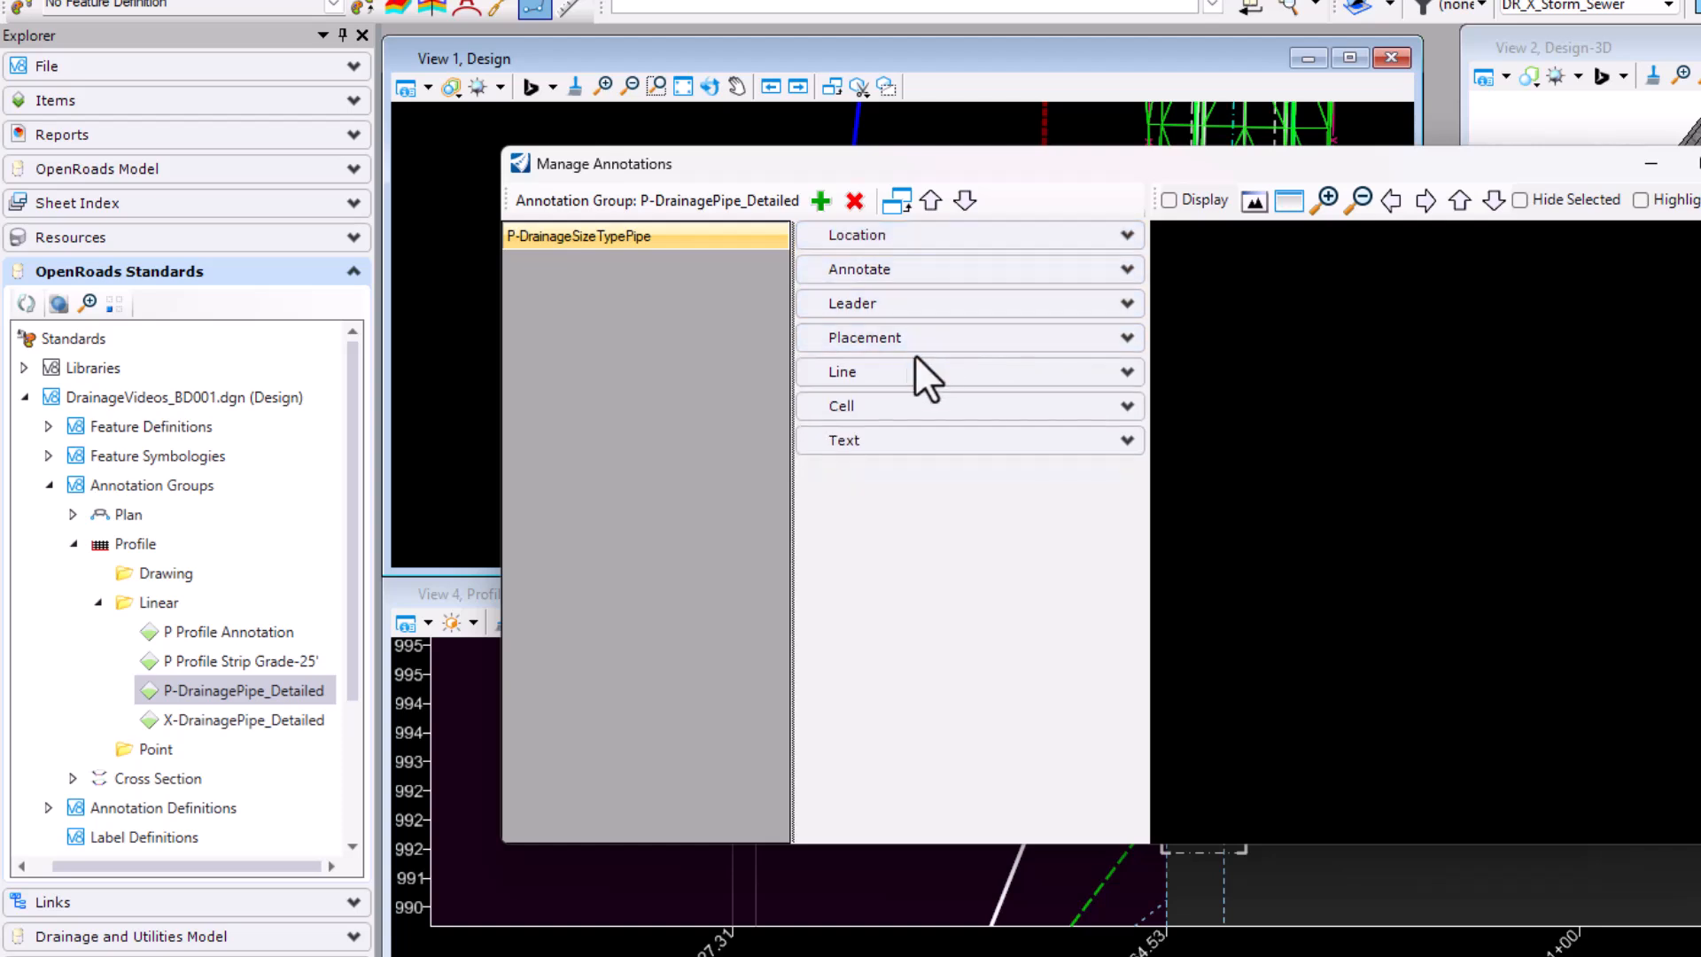
{"action": "left_click", "coordinate": [885, 338]}
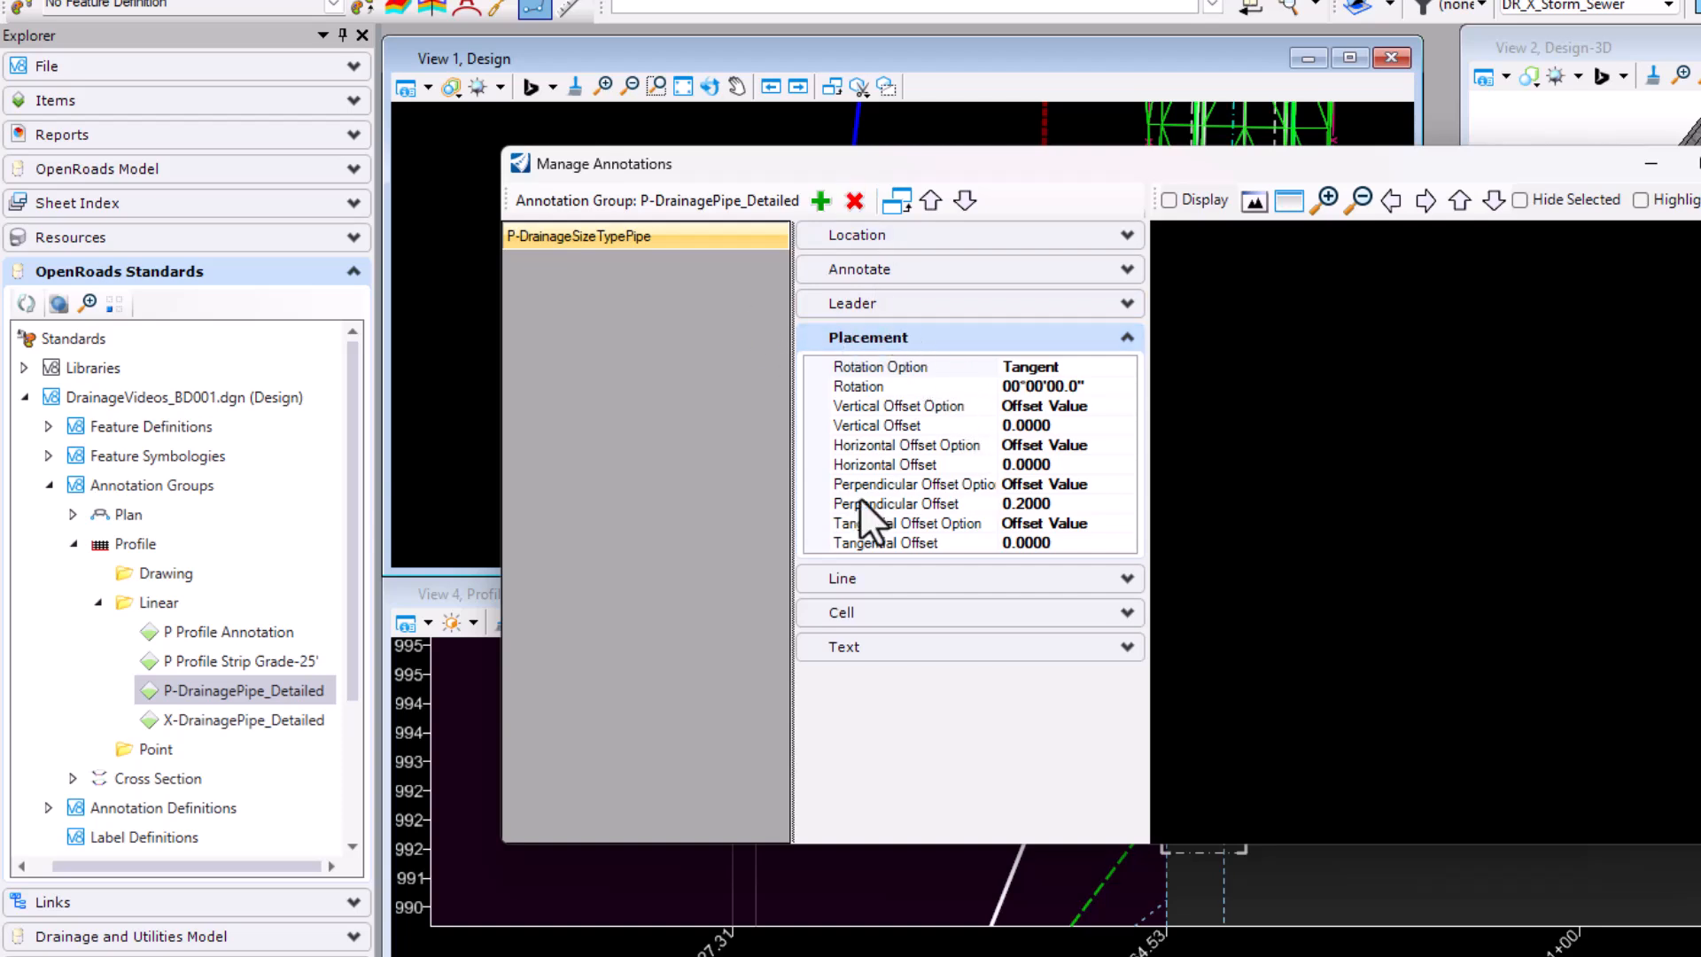
{"action": "left_click", "coordinate": [1024, 507]}
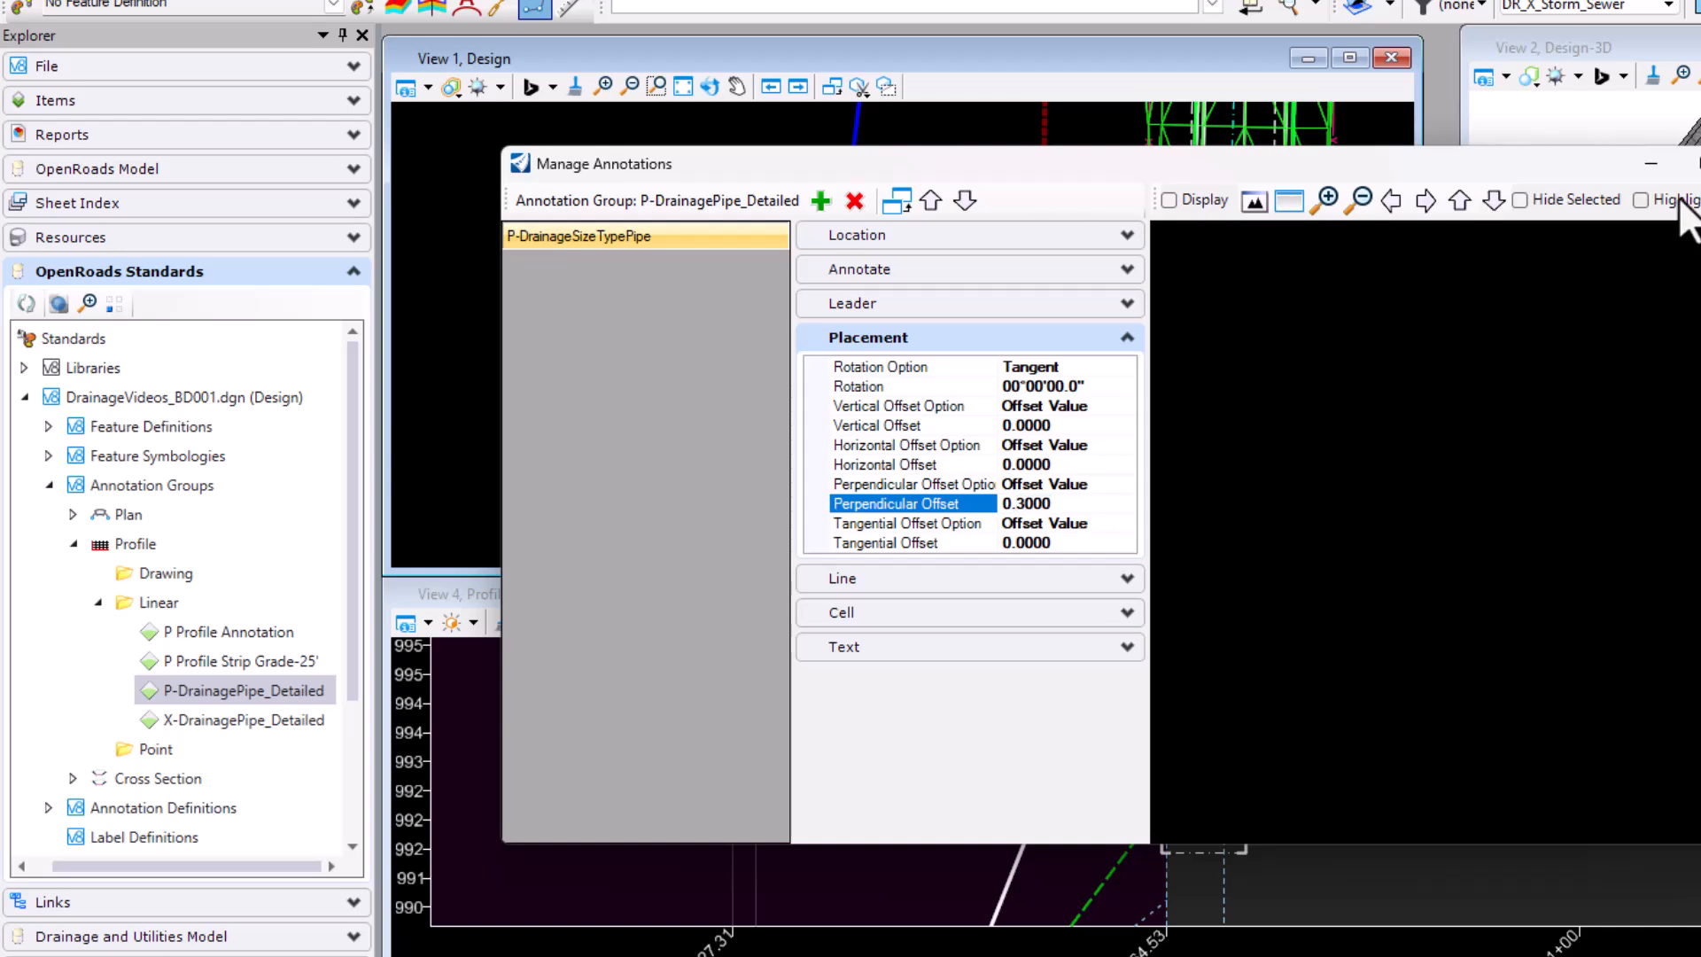
{"action": "left_click_drag", "start_coordinate": [1506, 183], "coordinate": [1437, 126]}
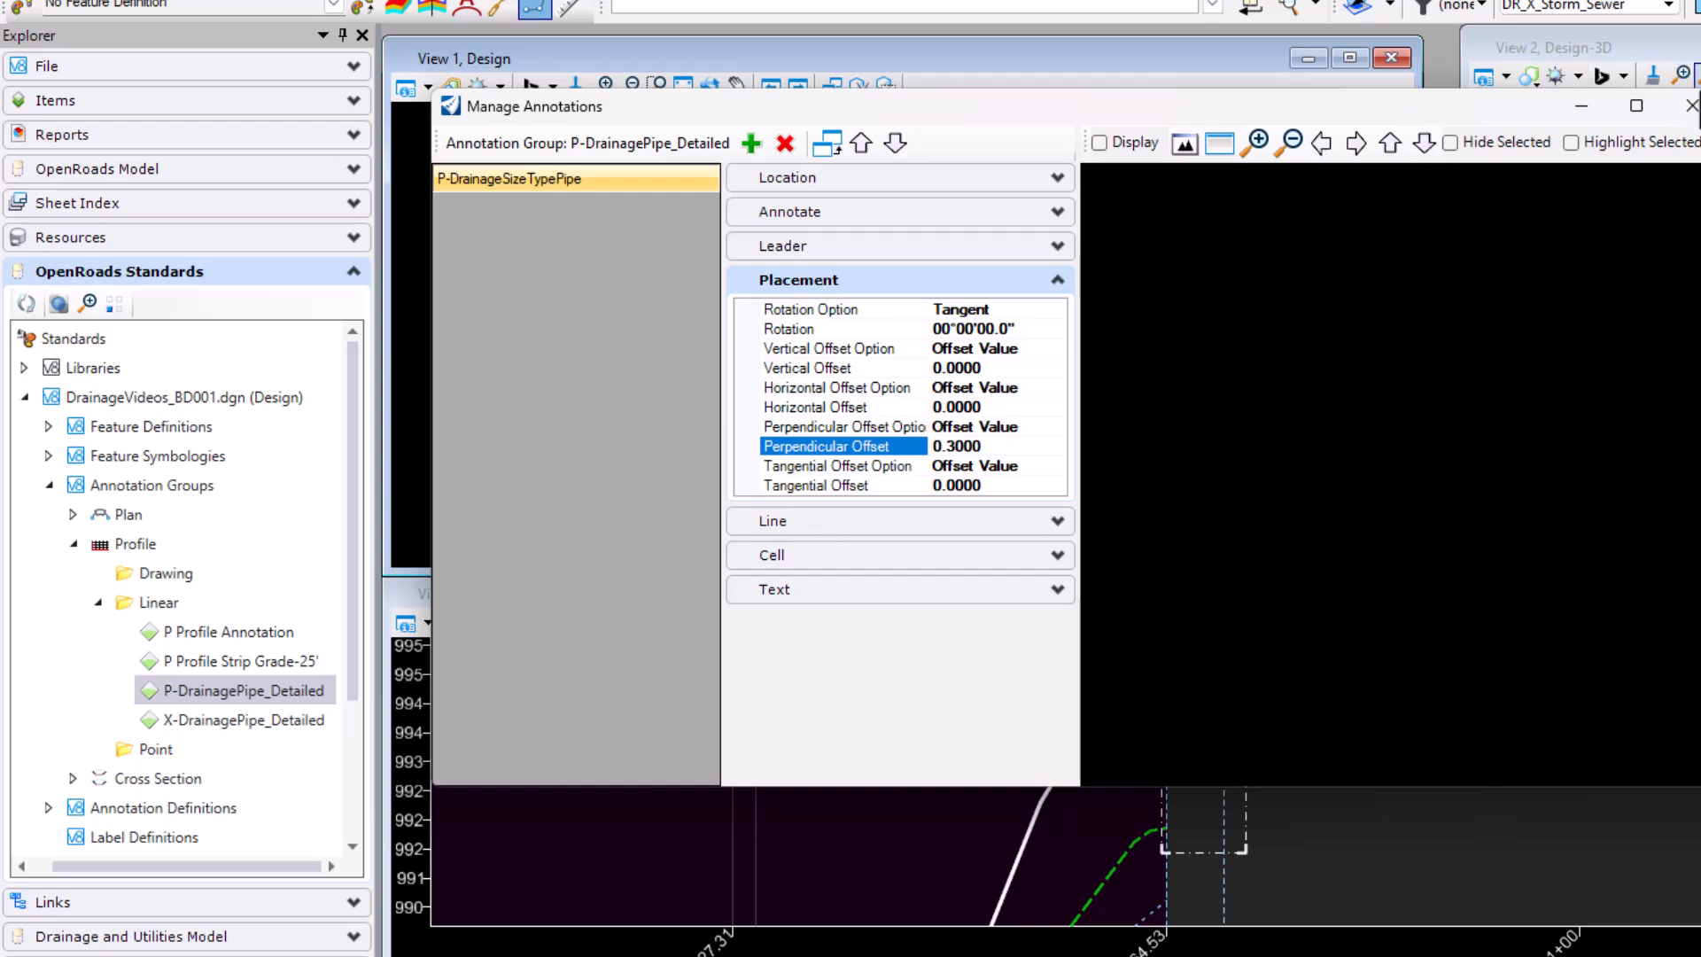
{"action": "left_click", "coordinate": [1691, 105]}
Step: Switch to DrainageVideos_GP001.dgn and open its PGL_CLP_S185 - PlanPro_Profile-1 drawing model
{"action": "mouse_move", "coordinate": [1229, 956]}
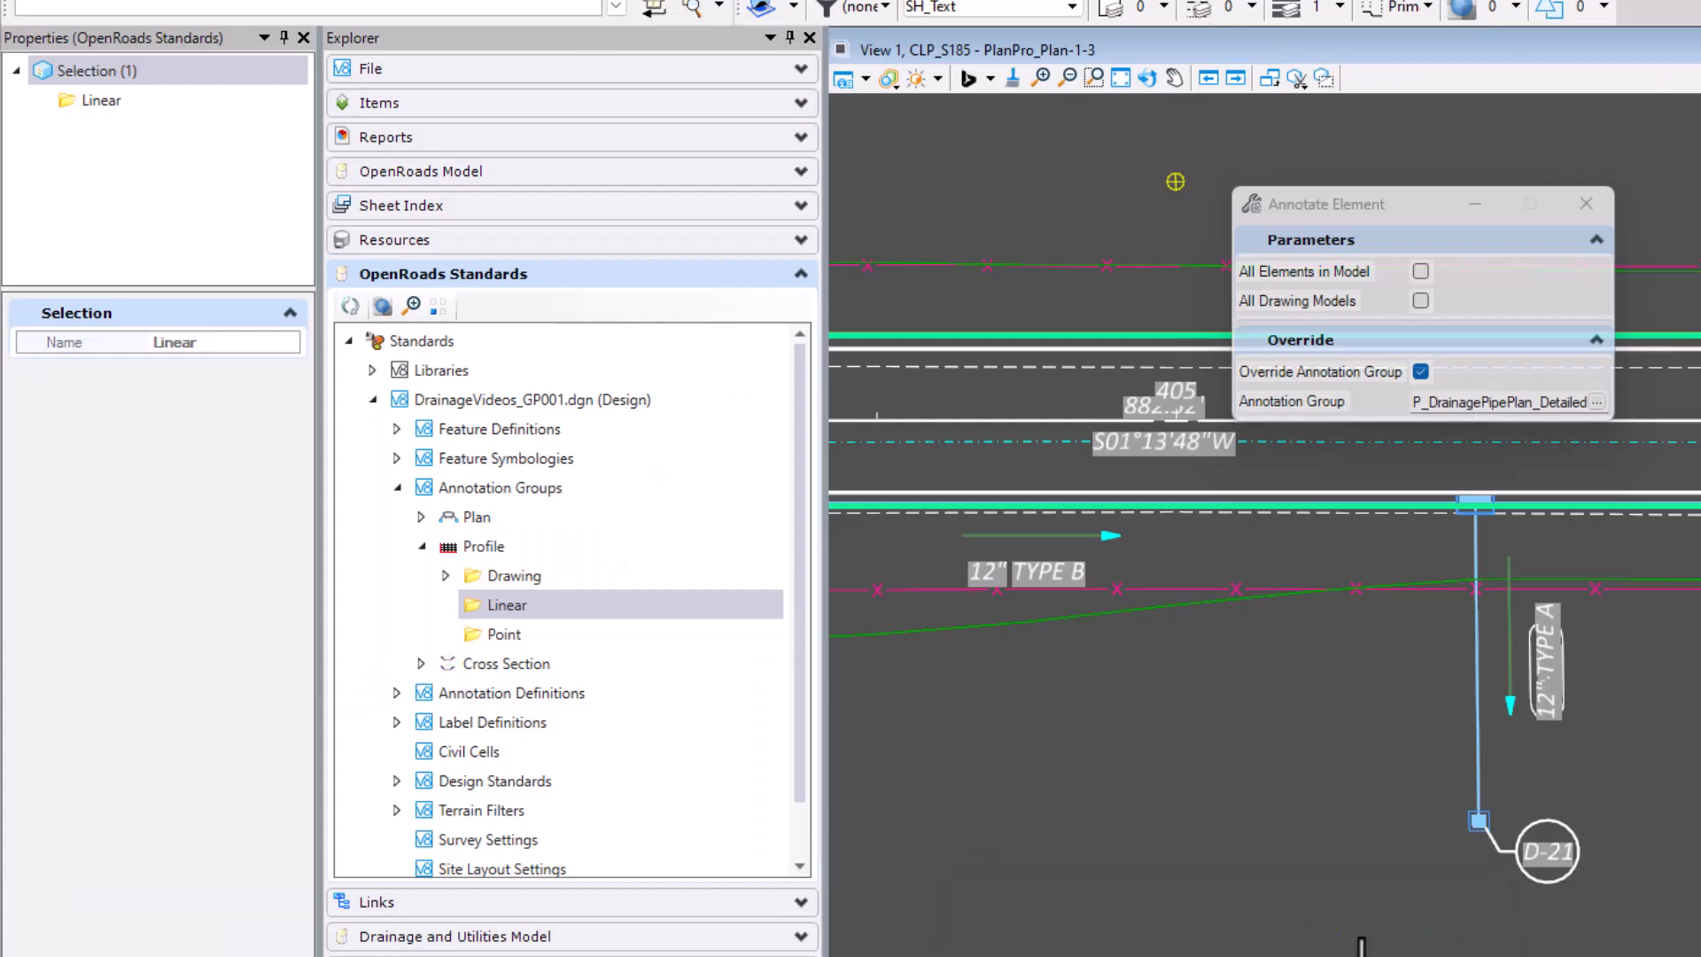
{"action": "left_click", "coordinate": [1360, 930]}
{"action": "double_click", "coordinate": [1693, 265]}
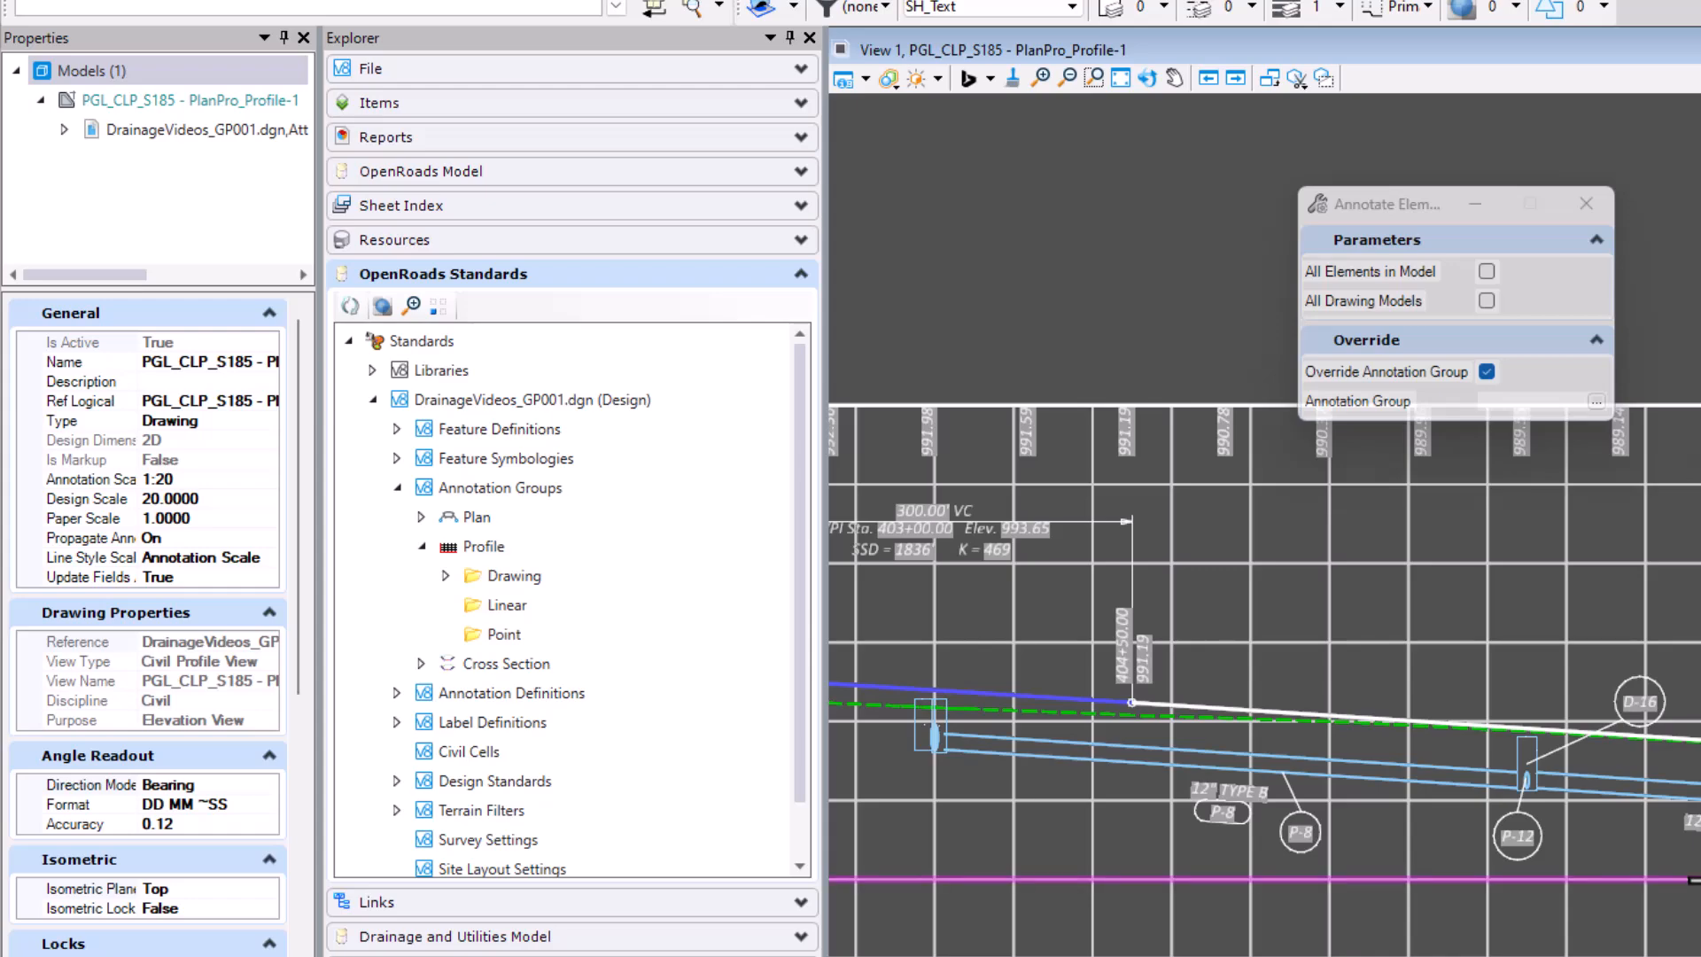
{"action": "scroll", "coordinate": [1700, 880], "scroll_direction": "up", "scroll_amount": 1}
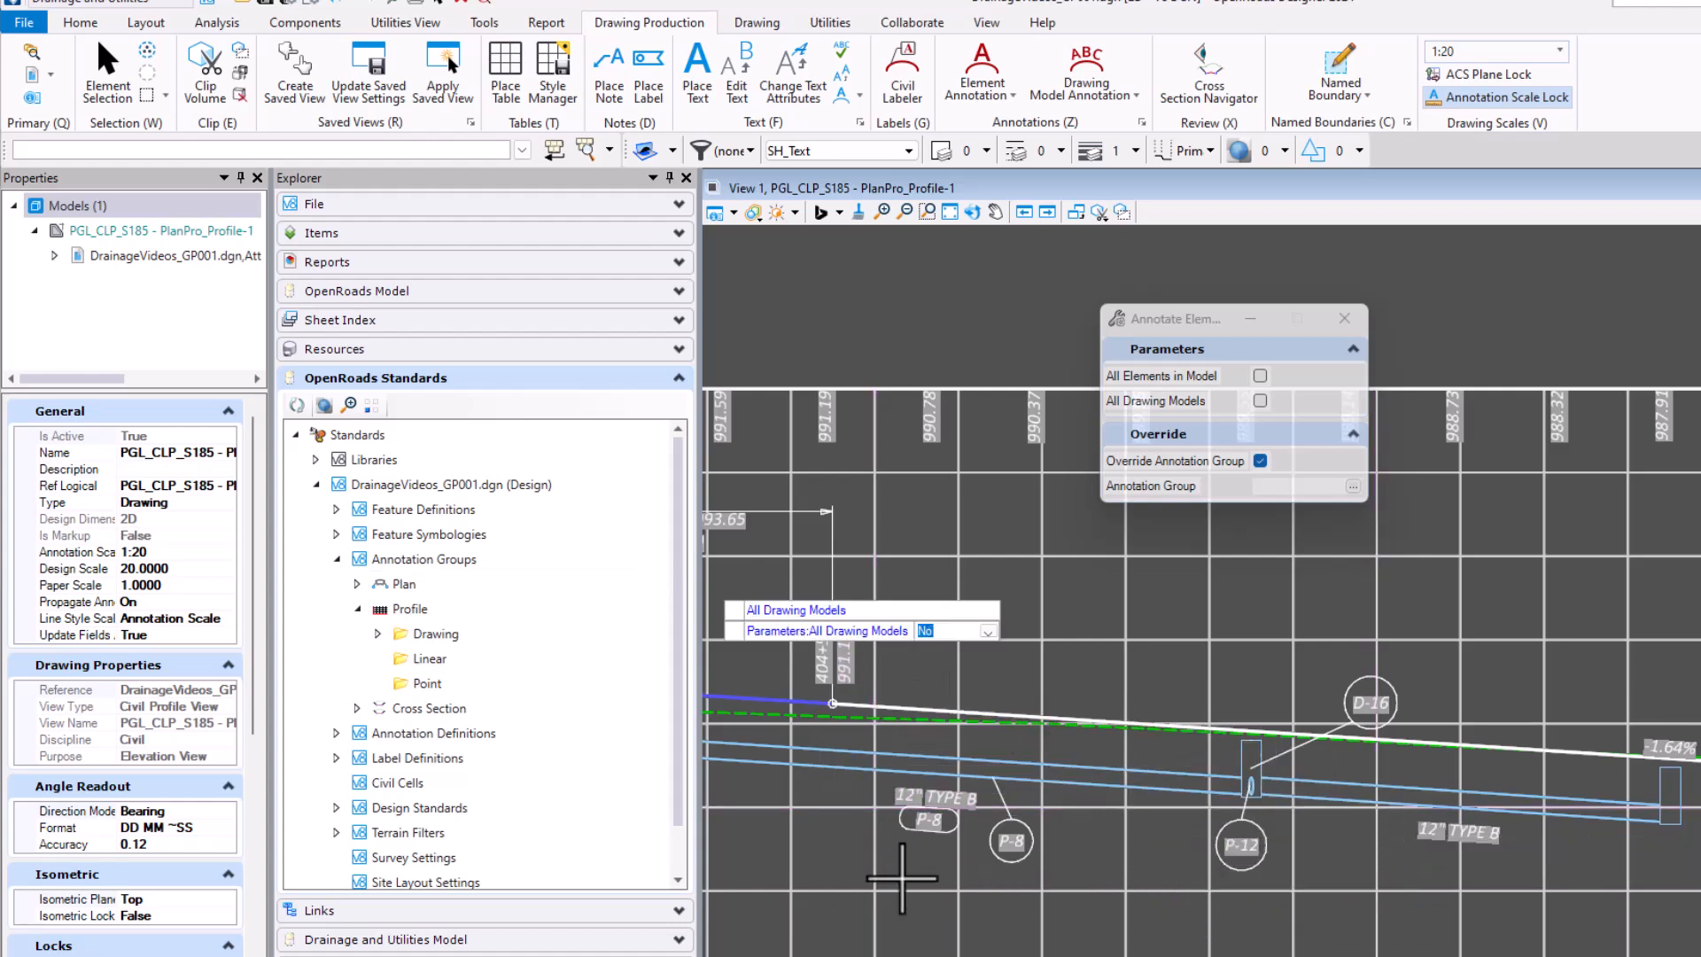
Step: Reopen DrainageVideos_GP001.dgn from the recent files
{"action": "mouse_move", "coordinate": [1042, 956]}
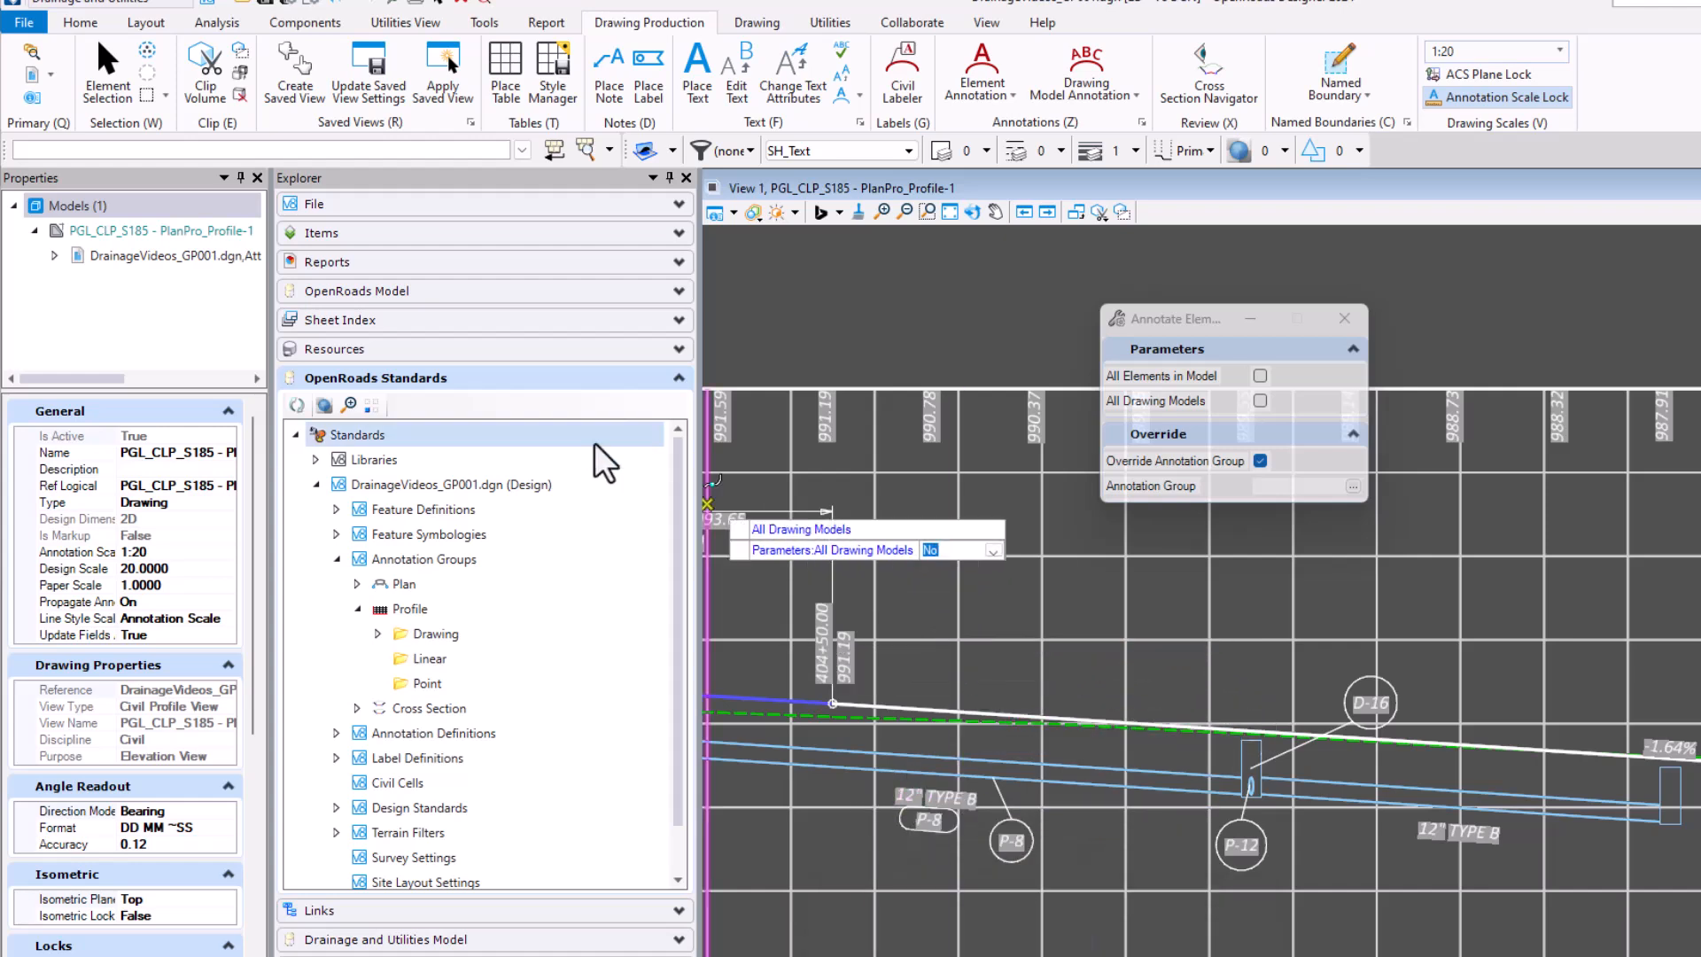
{"action": "left_click", "coordinate": [32, 24]}
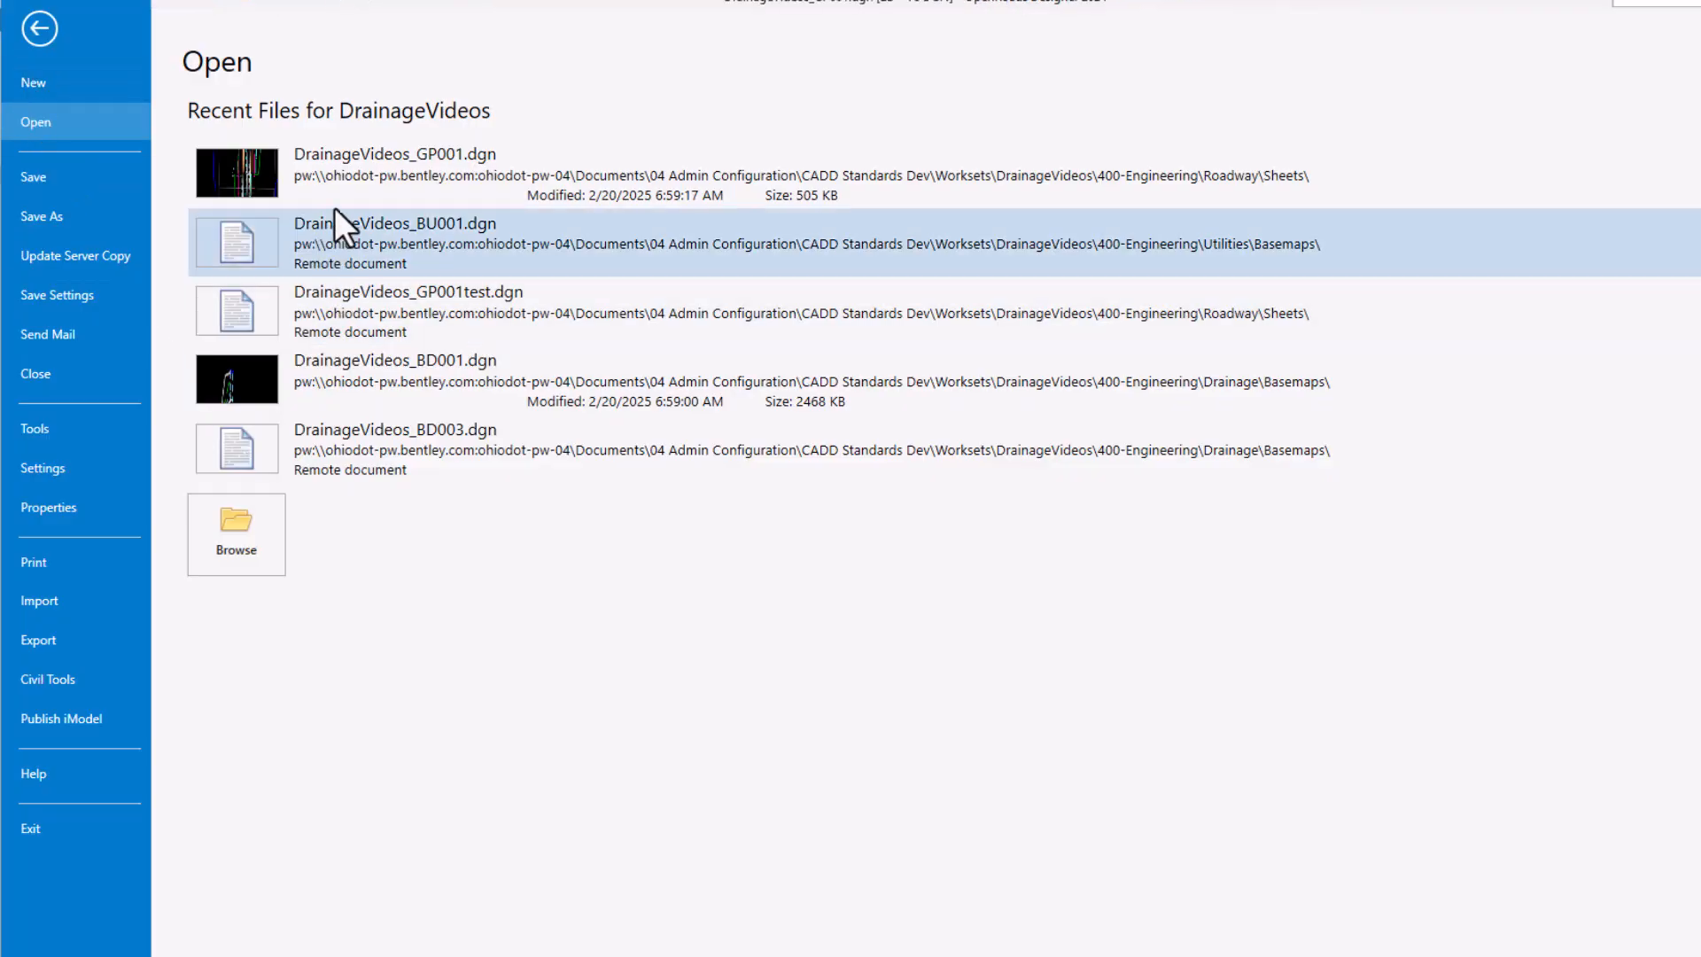
{"action": "left_click", "coordinate": [381, 164]}
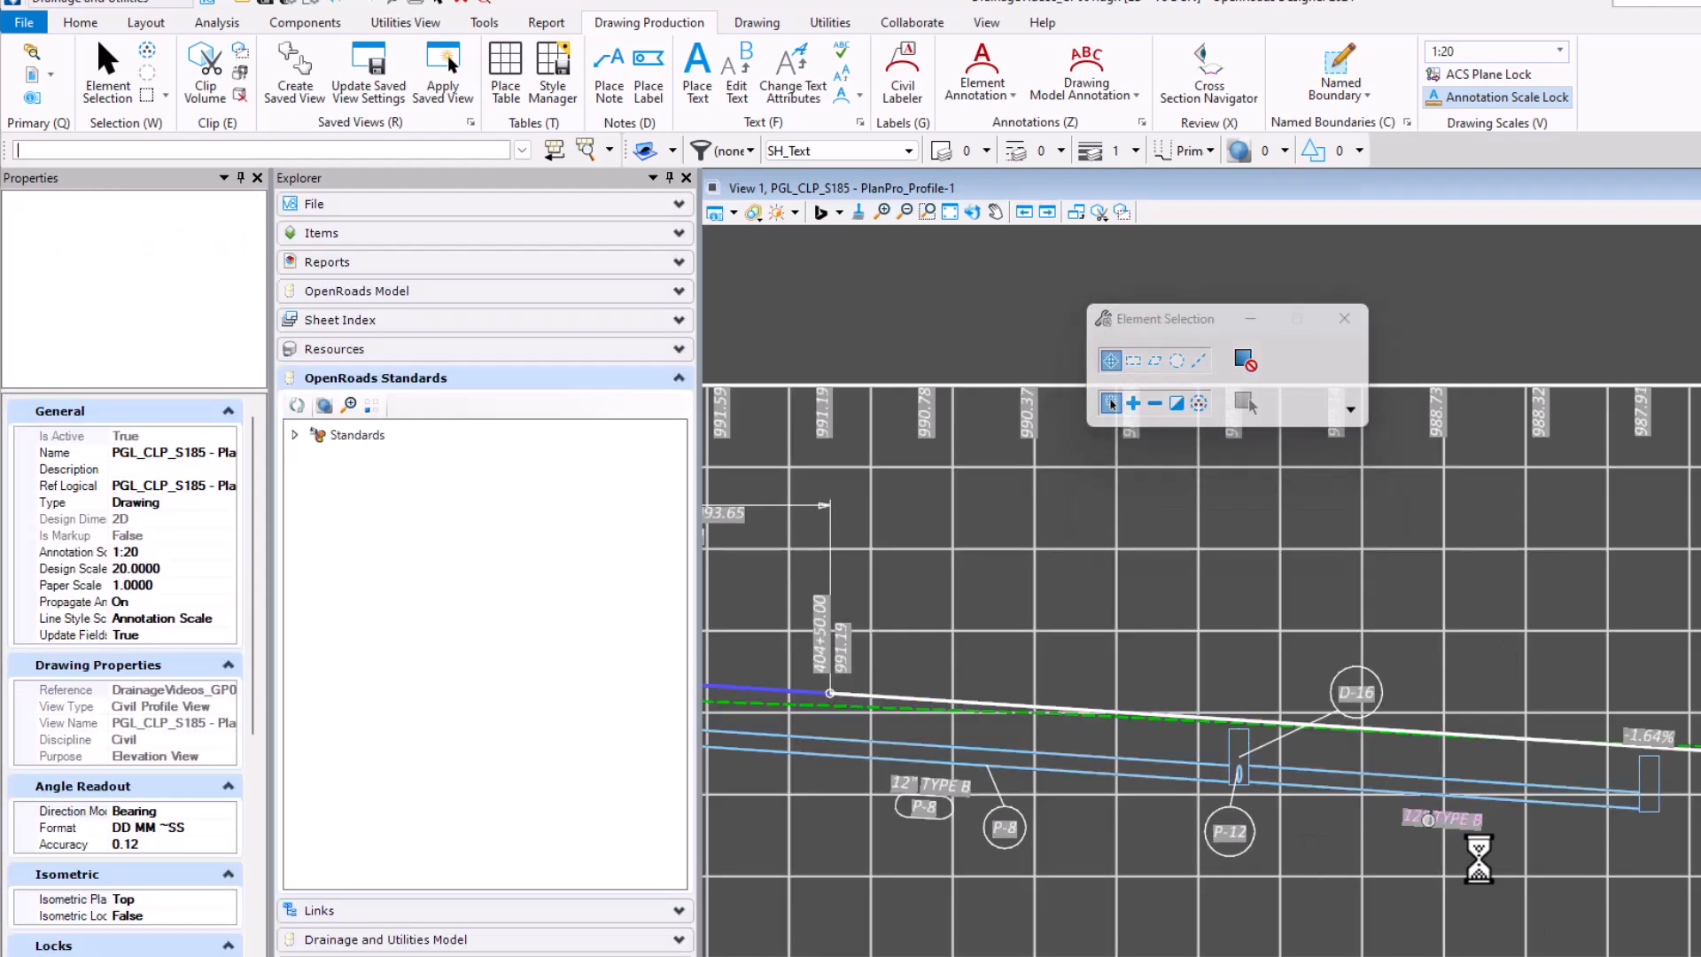
Step: Delete the 12" TYPE B label under the profile pipe beyond structure D-16
{"action": "left_click", "coordinate": [1440, 817]}
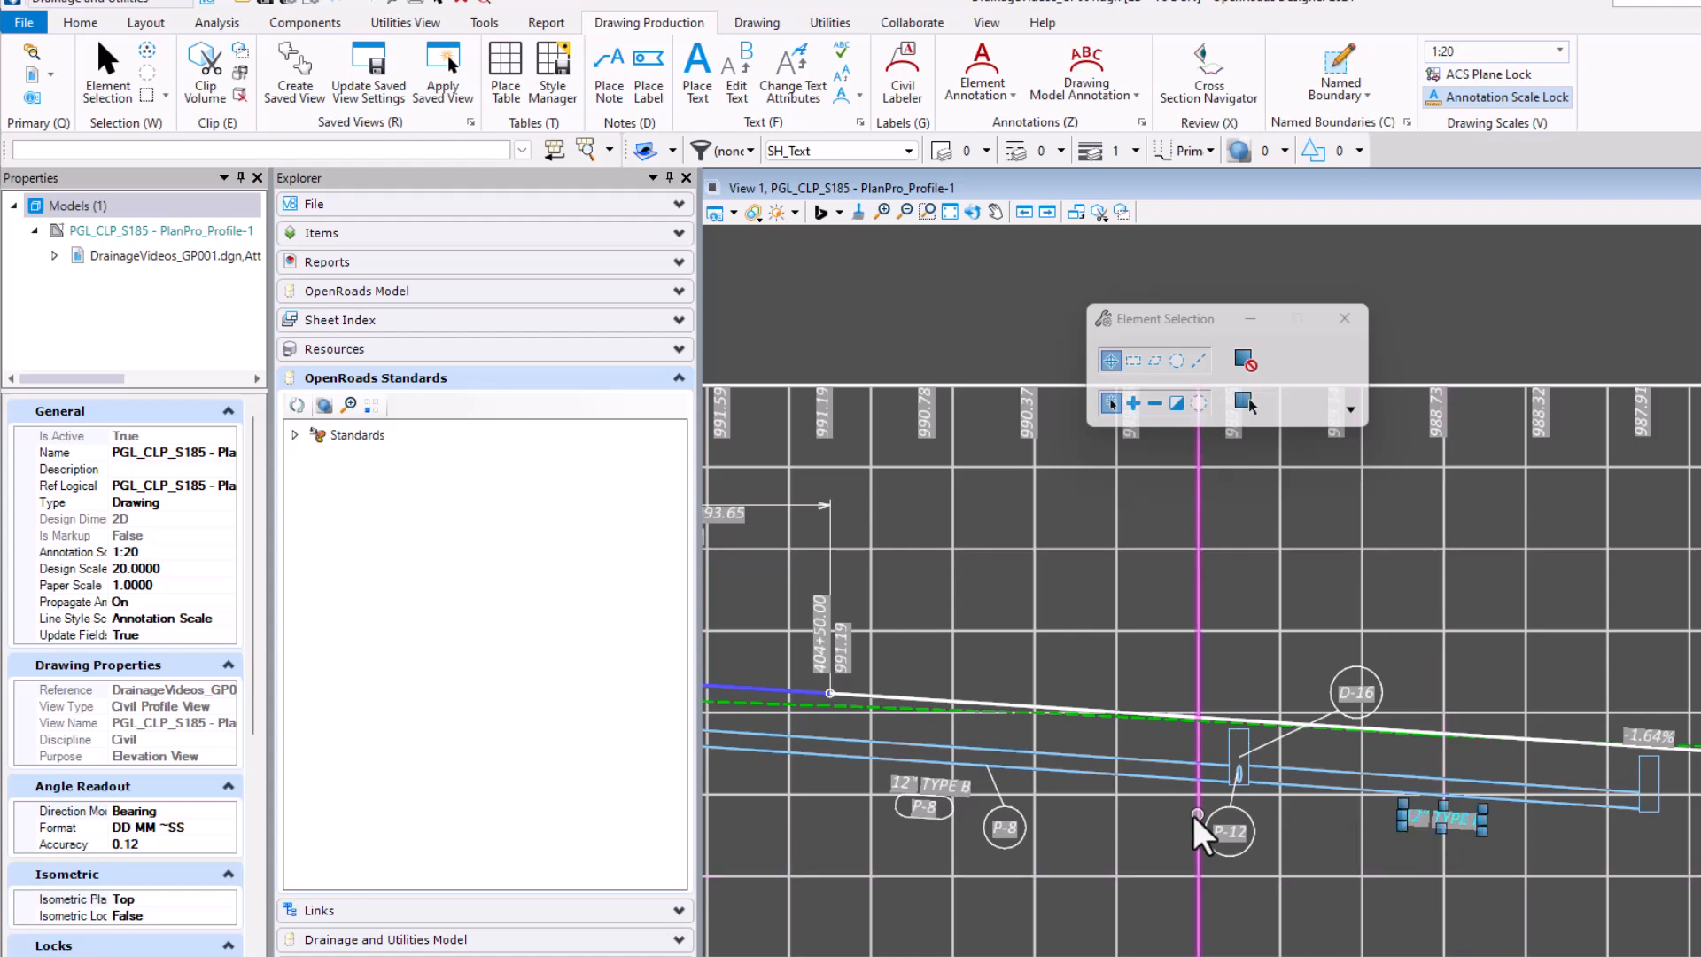
{"action": "left_click", "coordinate": [1288, 815]}
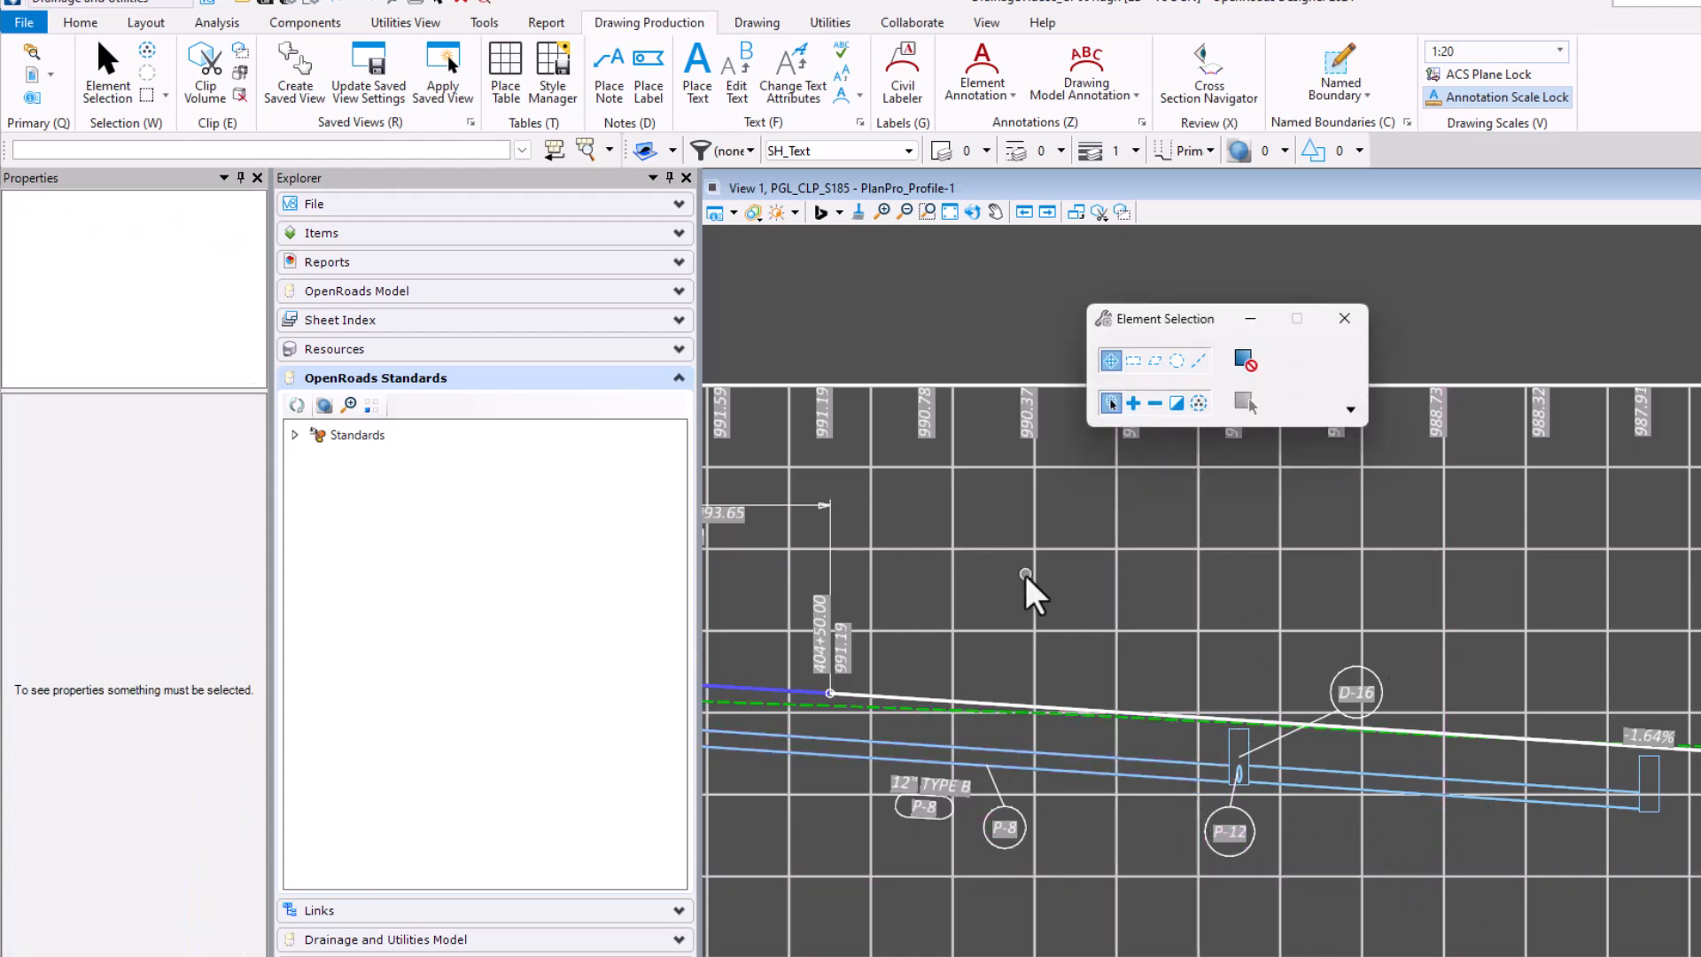
Step: Start annotating elements with the annotation group overridden to the Profile linear group P-DrainagePipe_Detailed
{"action": "left_click", "coordinate": [982, 64]}
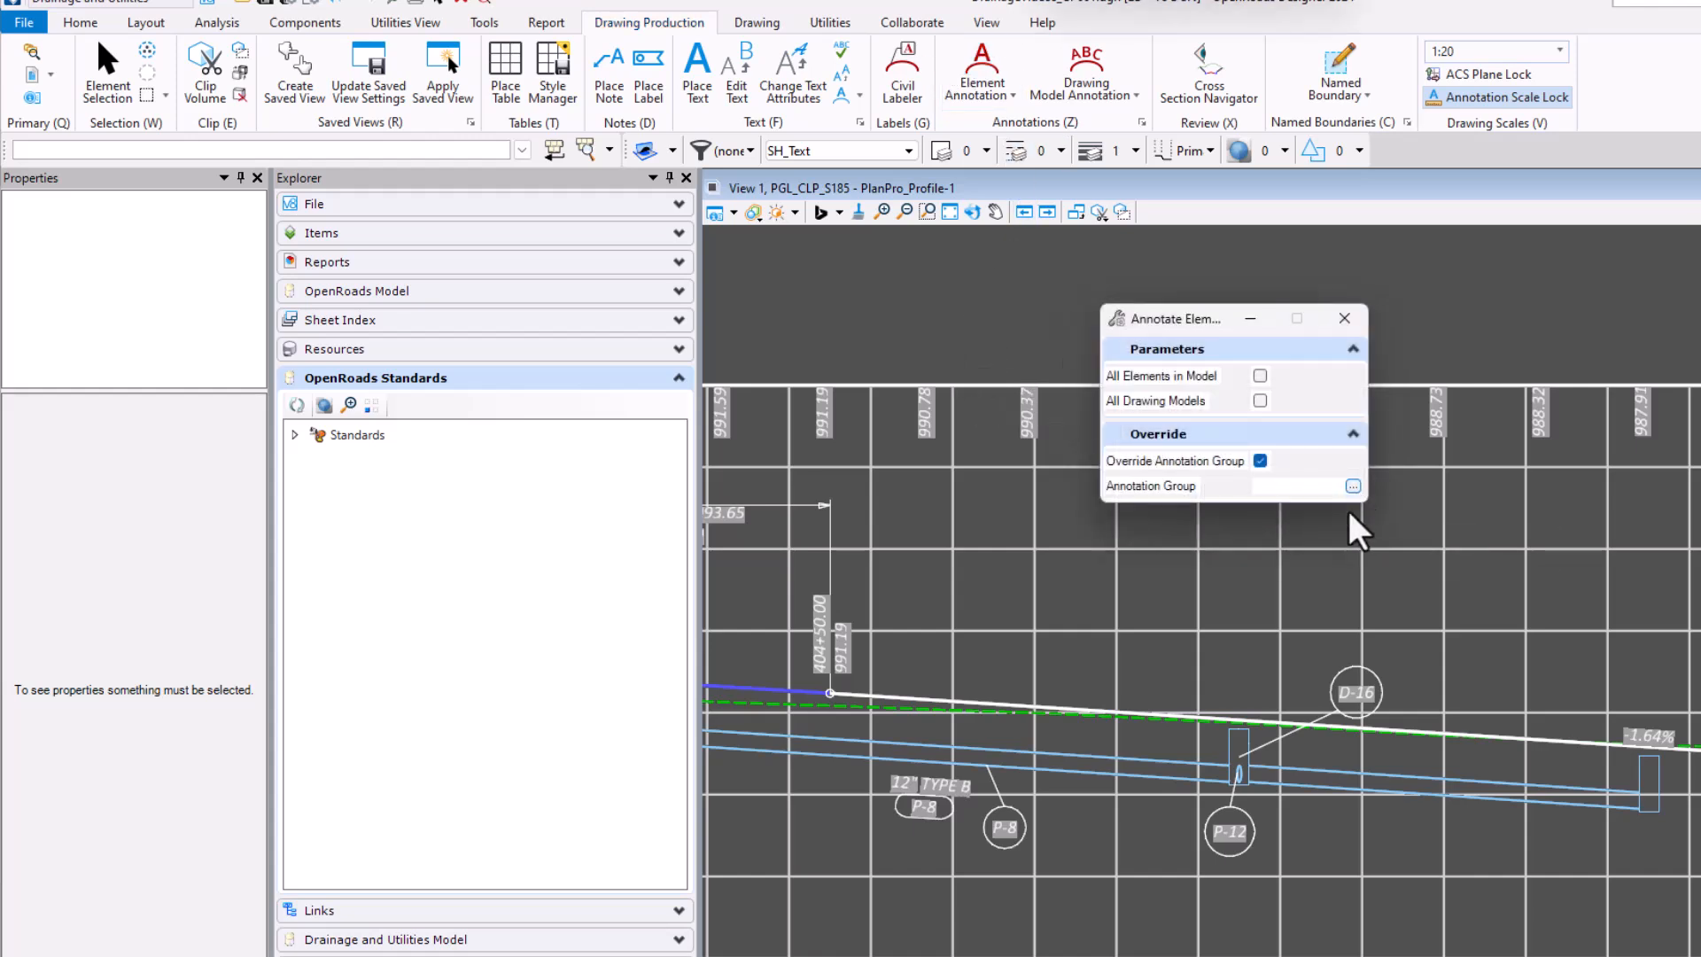
{"action": "left_click", "coordinate": [1353, 485]}
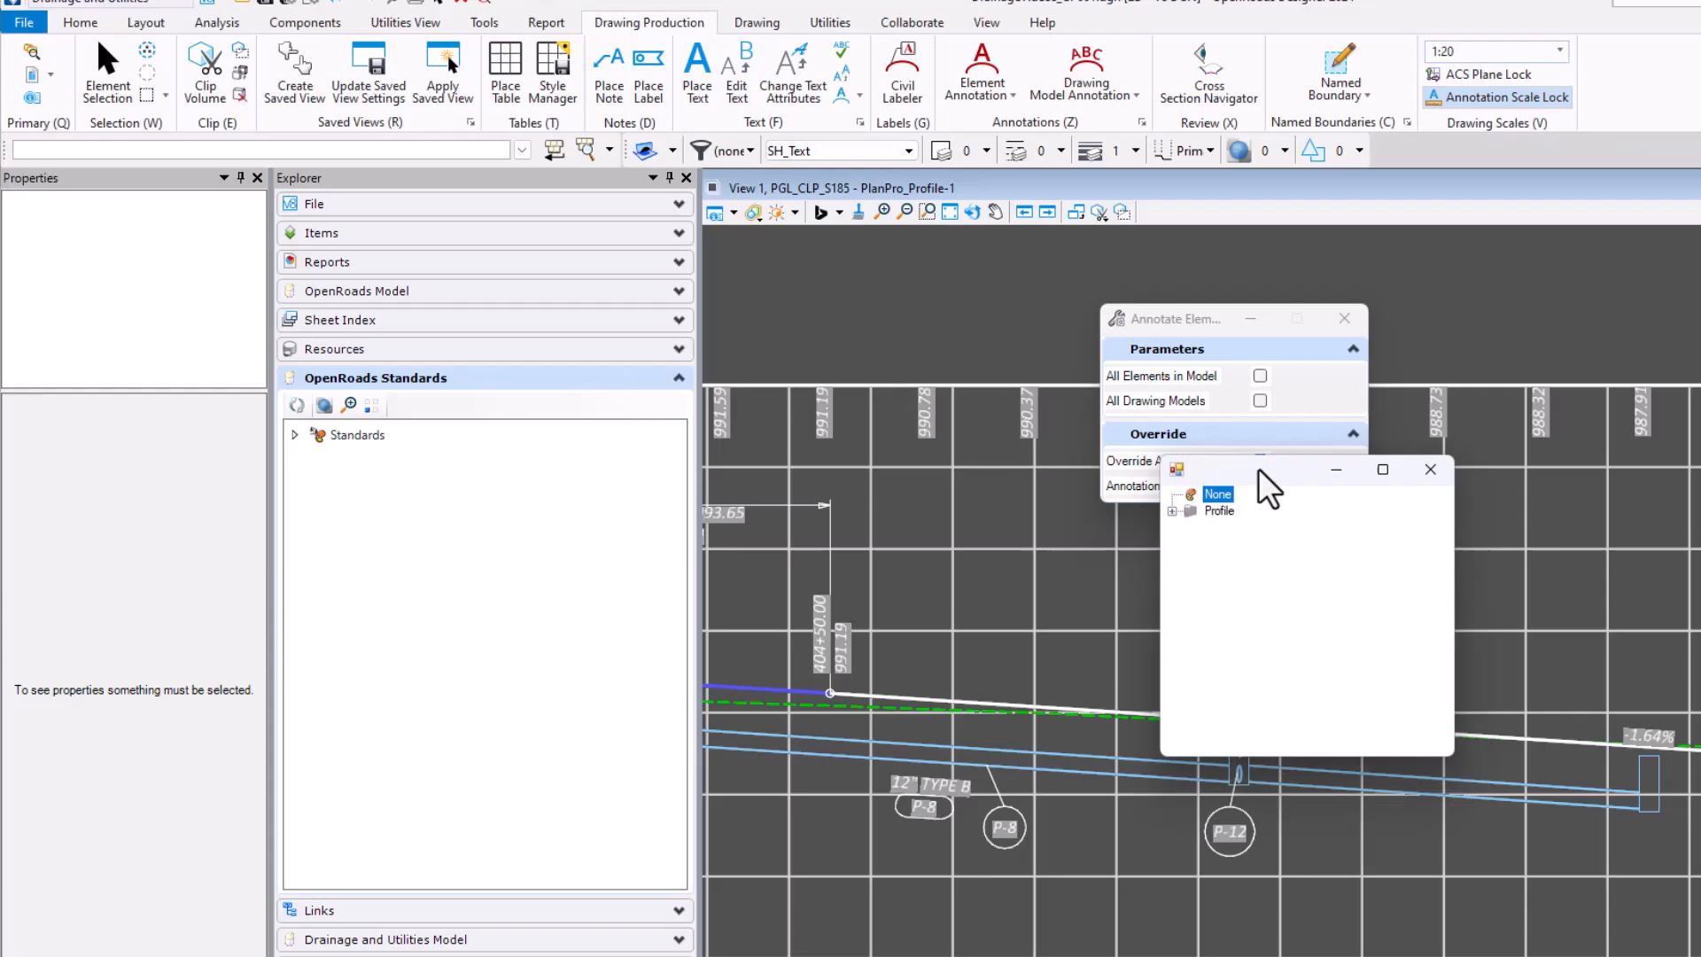
{"action": "left_click", "coordinate": [1194, 532]}
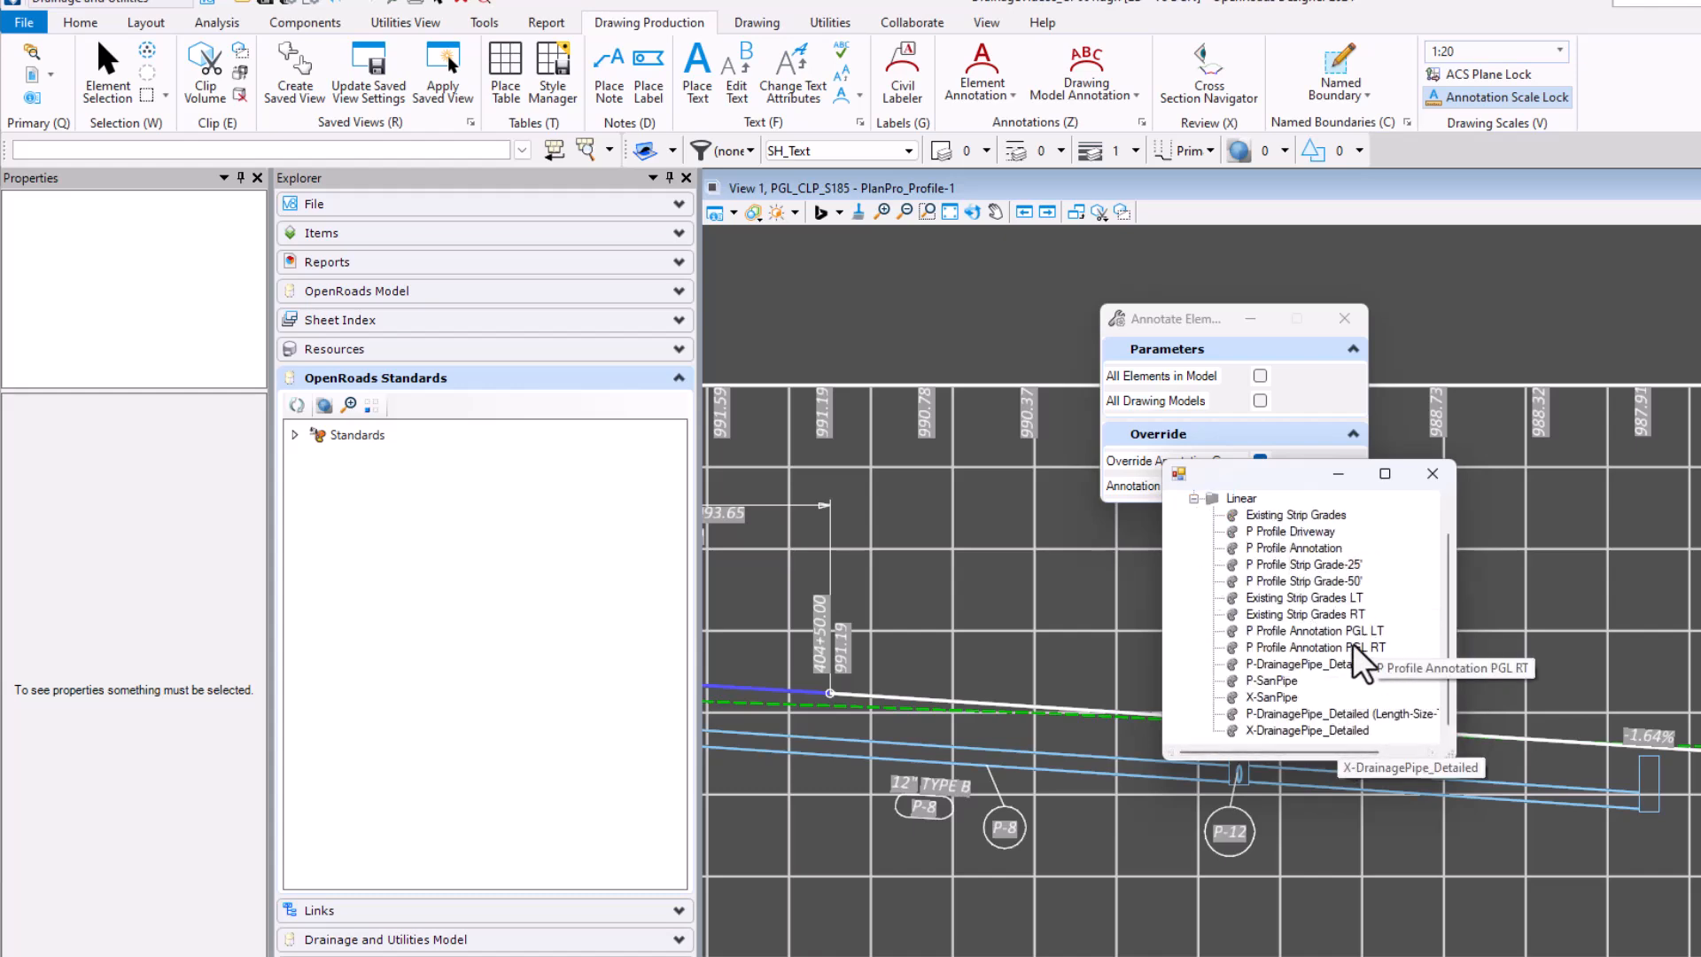
{"action": "double_click", "coordinate": [1315, 665]}
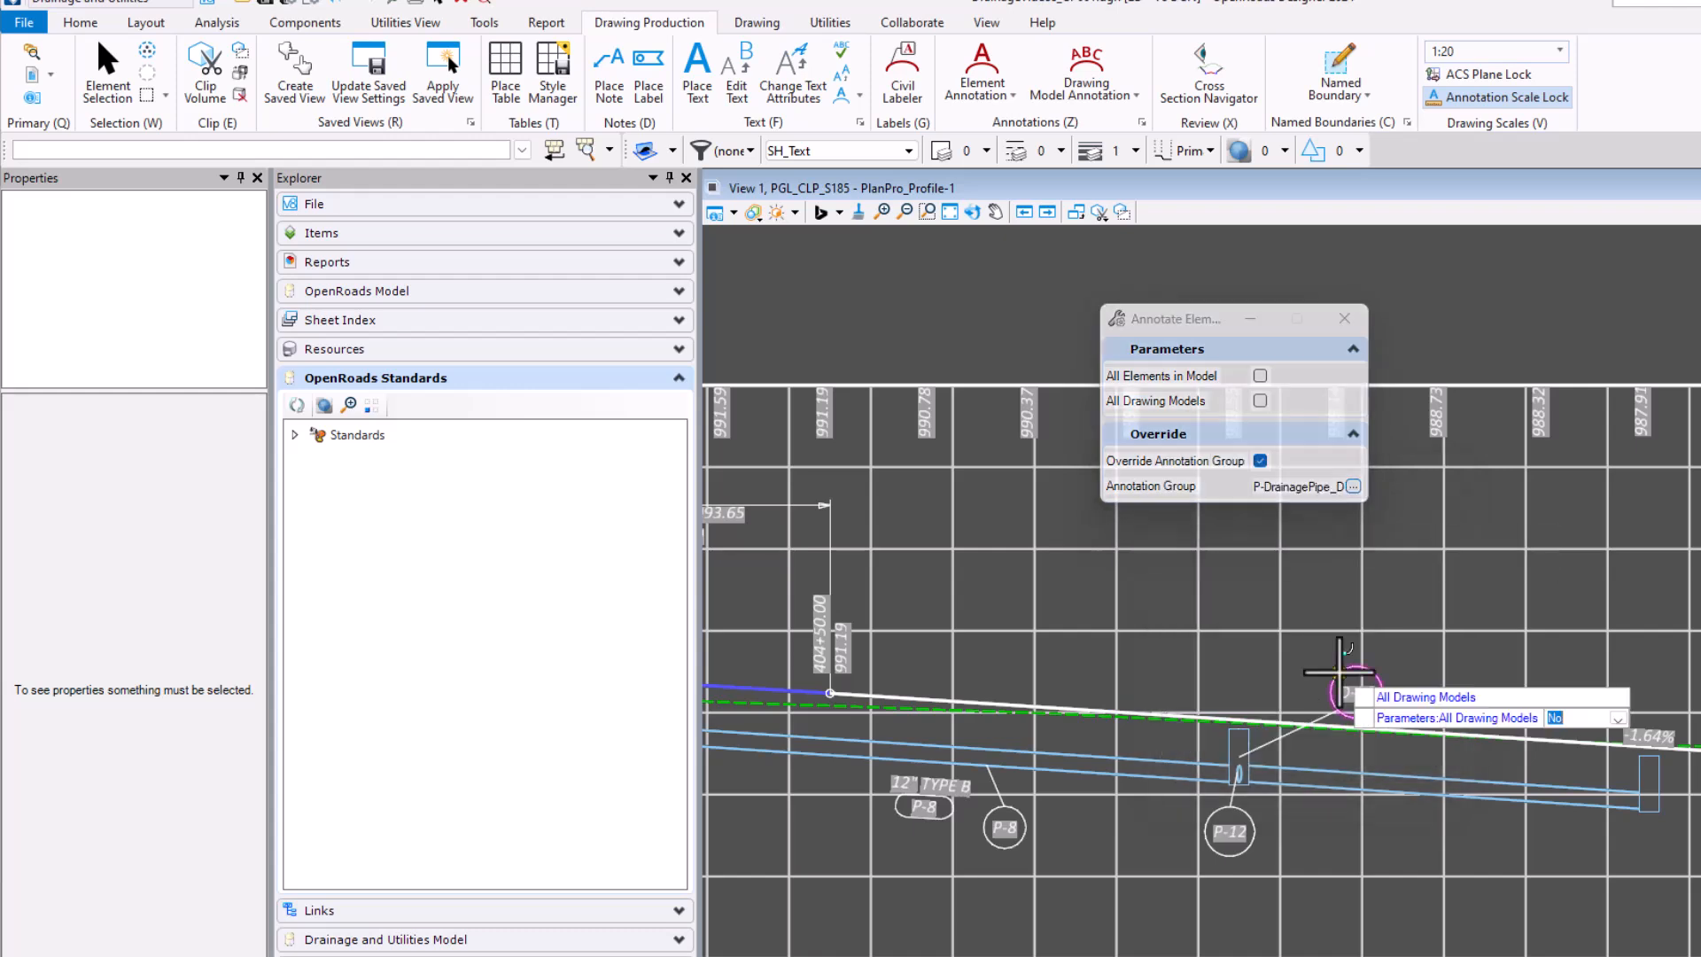
Step: Annotate the profile pipe beyond structure D-16 with the overriding P-DrainagePipe_Detailed annotation group
{"action": "left_click", "coordinate": [1397, 763]}
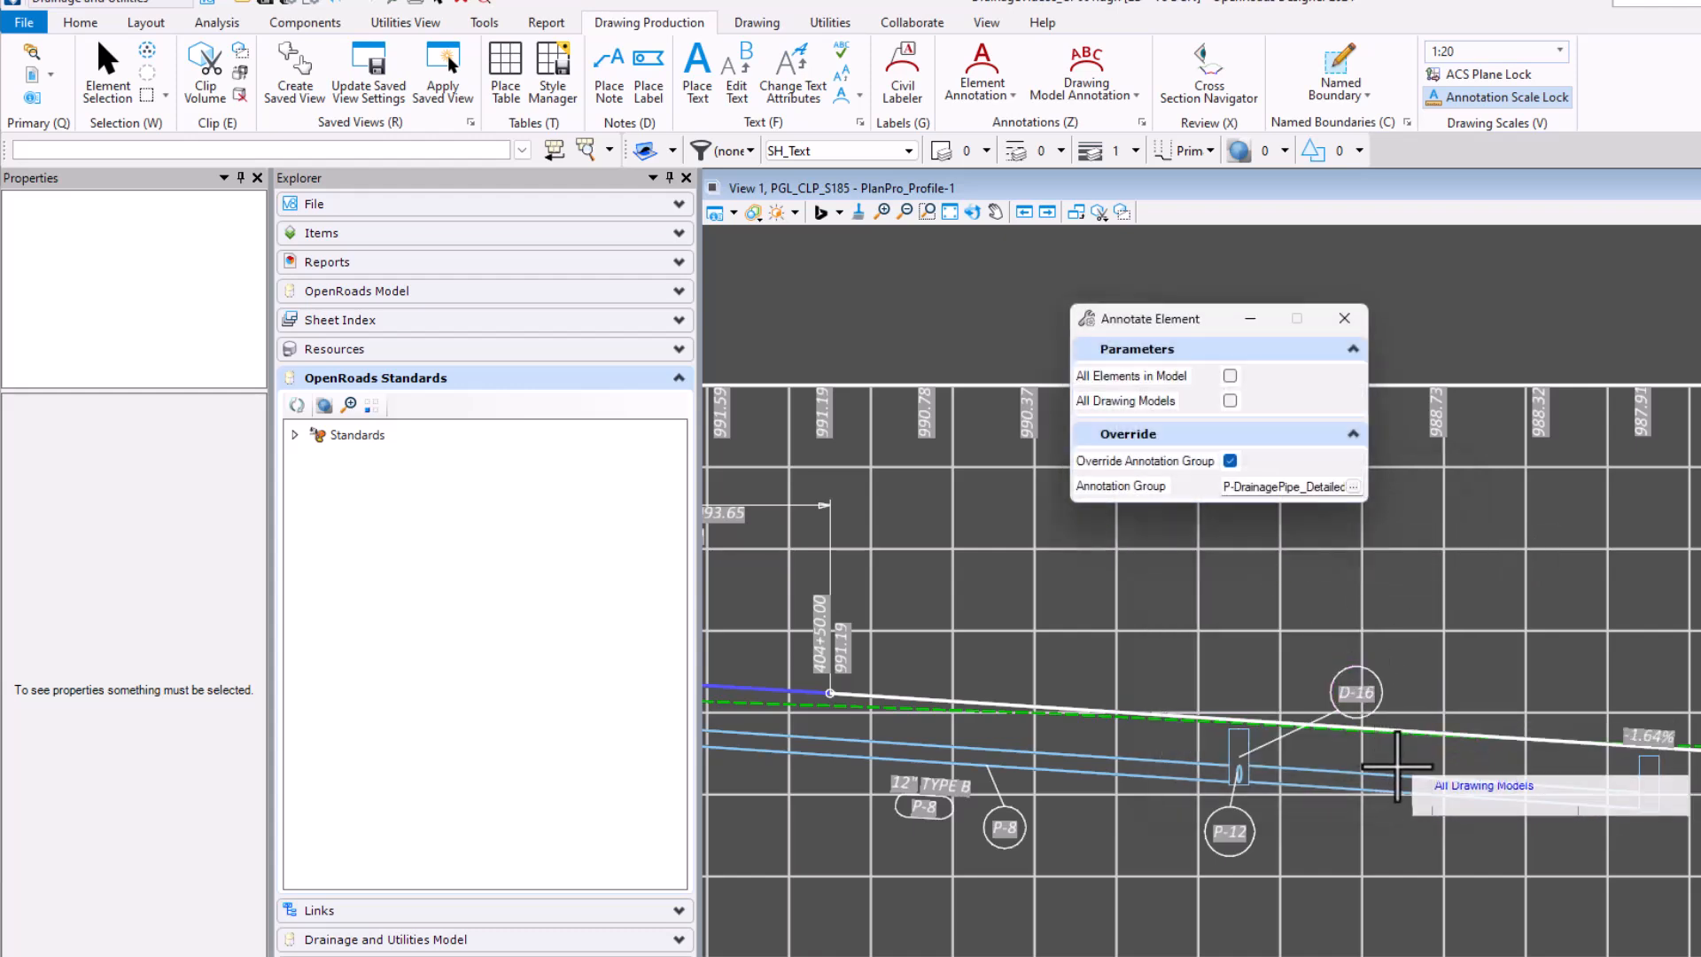
{"action": "left_click", "coordinate": [1397, 772]}
{"action": "left_click", "coordinate": [1395, 773]}
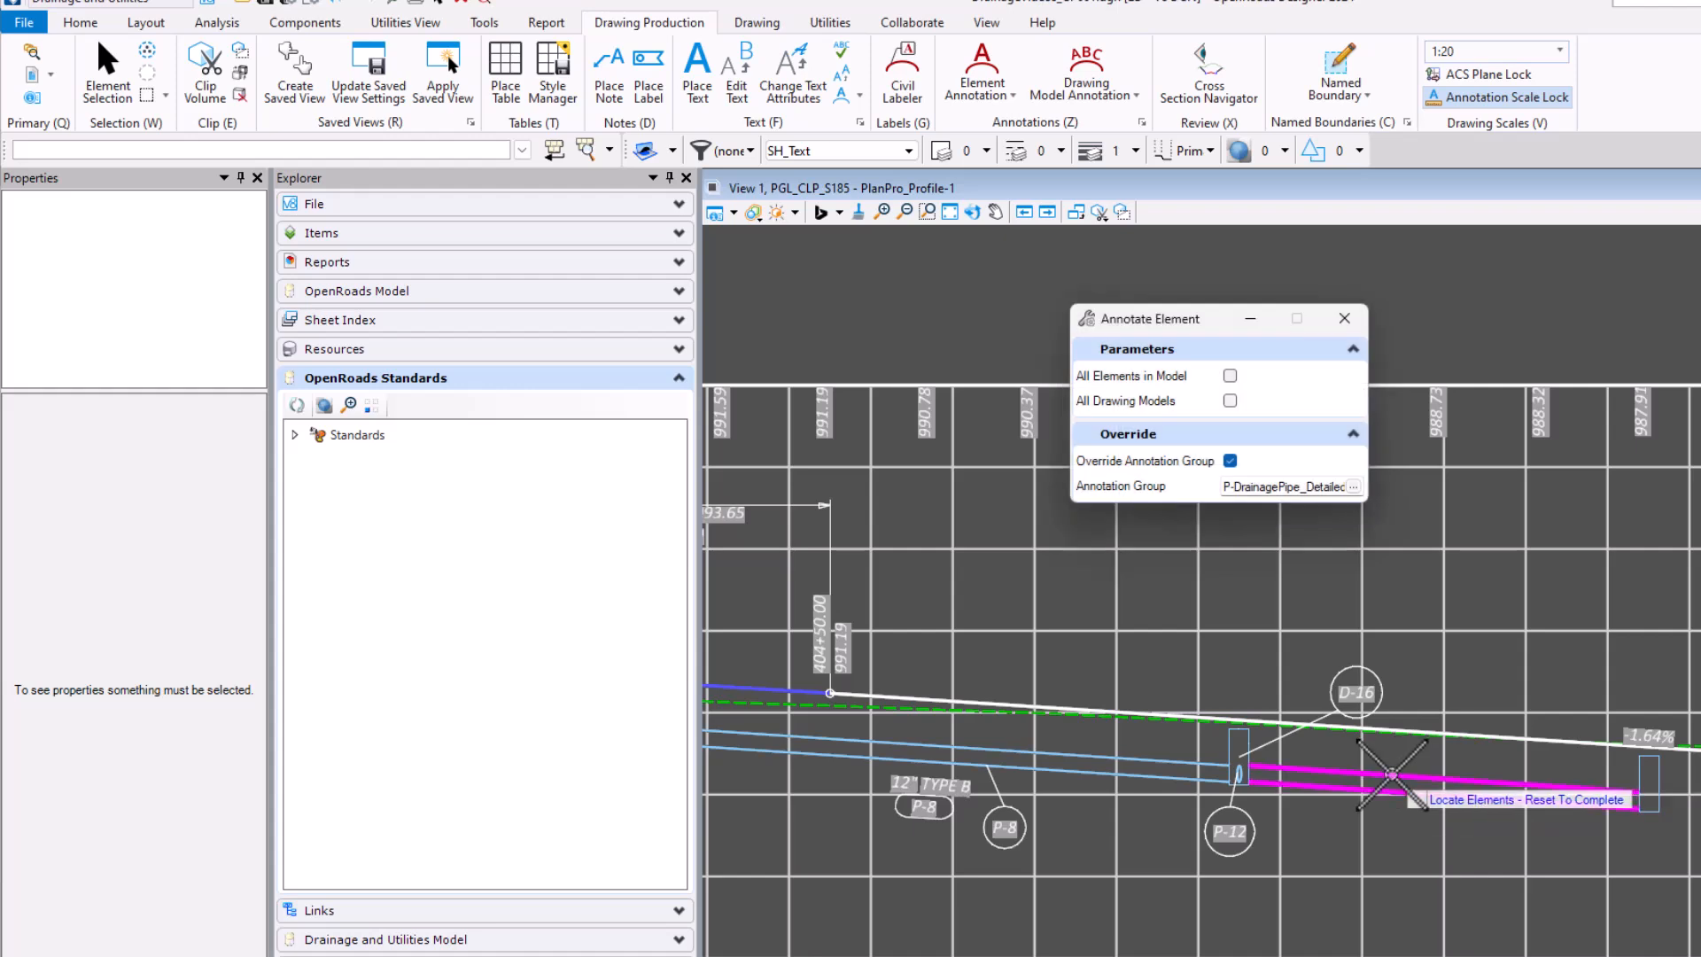
{"action": "left_click", "coordinate": [1392, 775]}
{"action": "right_click", "coordinate": [1430, 678]}
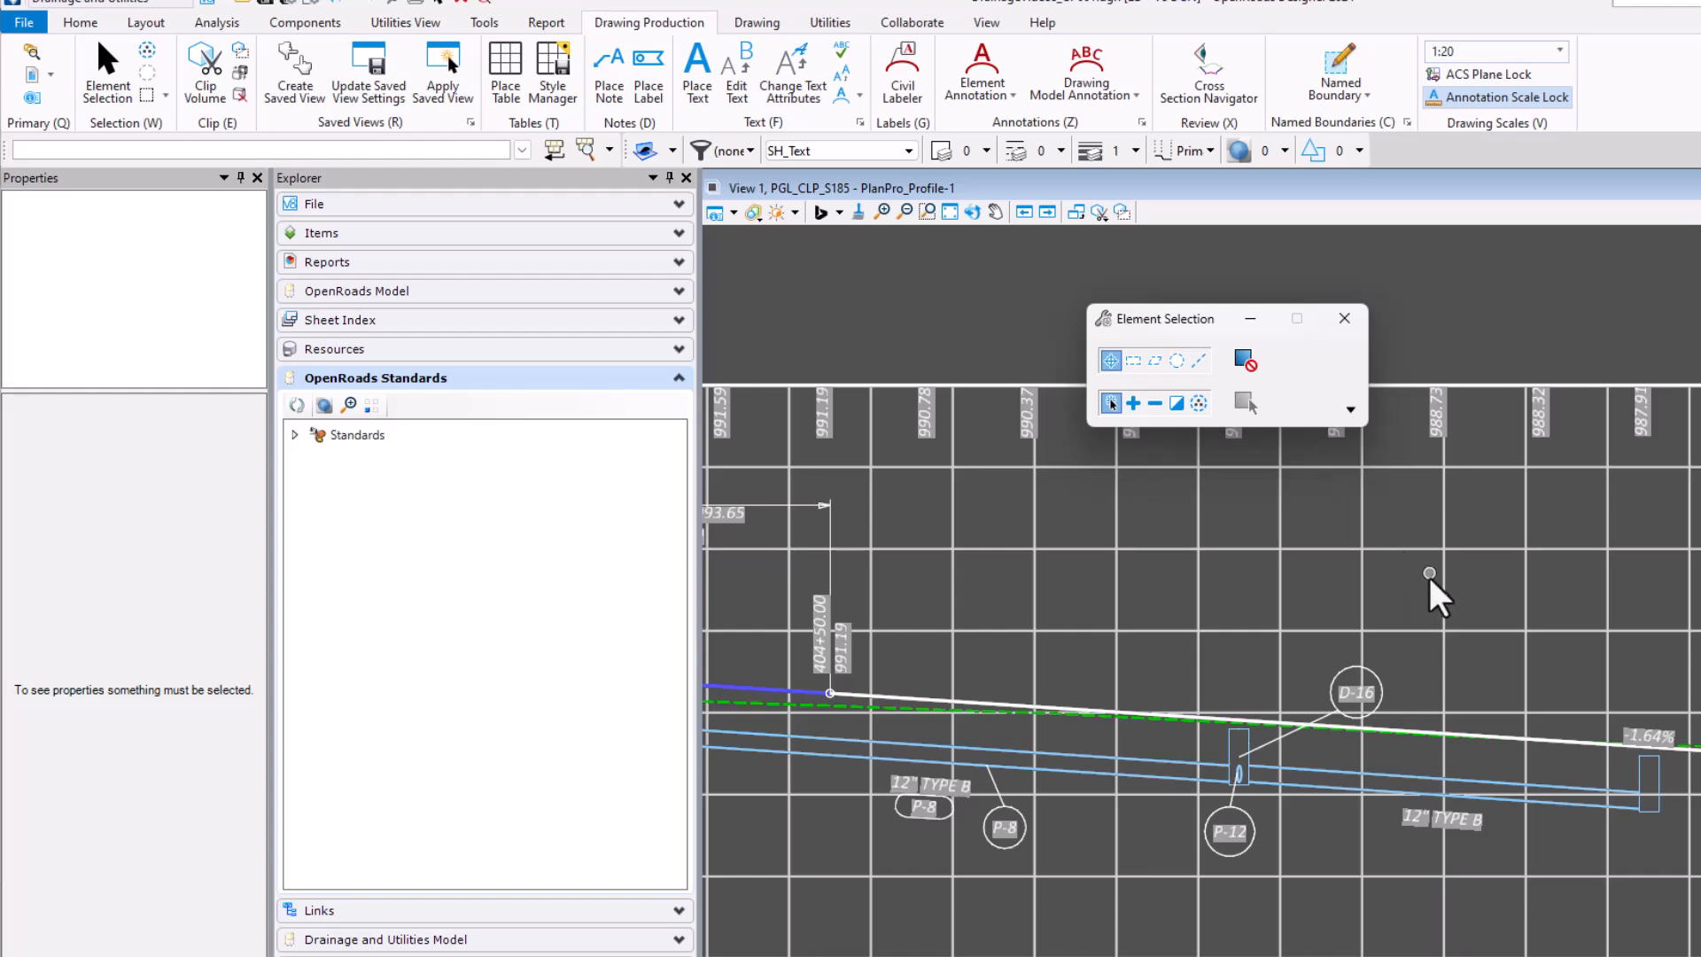
Step: Expand the DrainageVideos_GP001.dgn entry in the OpenRoads standards and switch to the Design model
{"action": "left_click", "coordinate": [296, 434]}
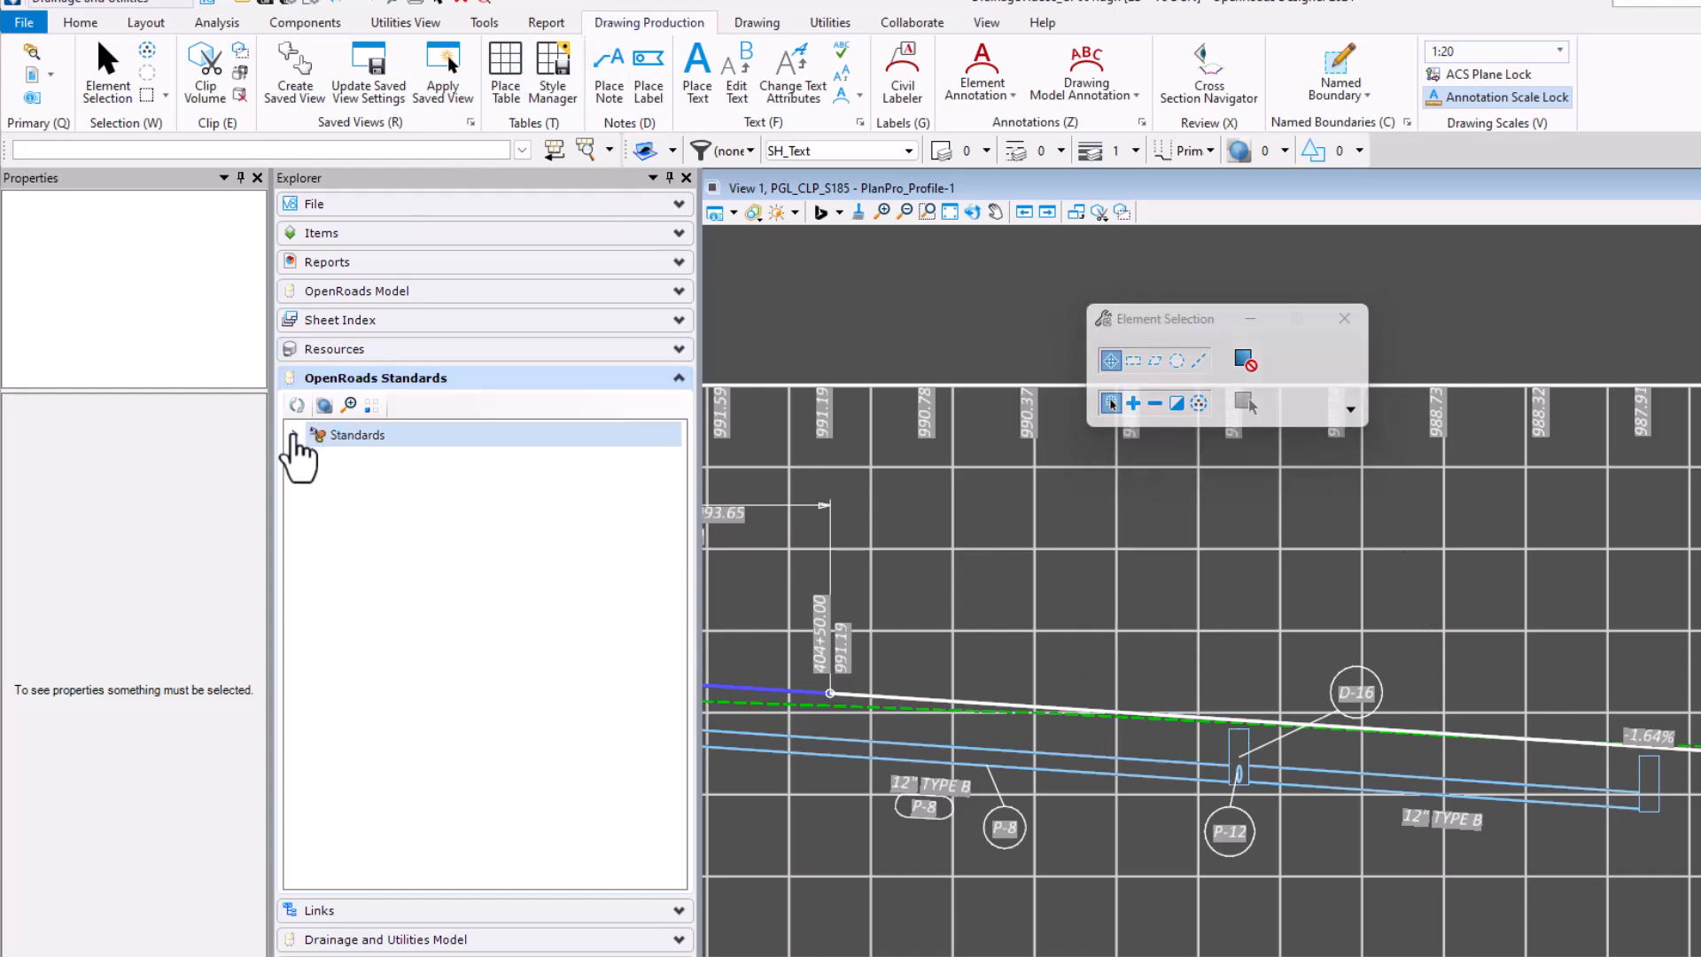
{"action": "left_click", "coordinate": [314, 485]}
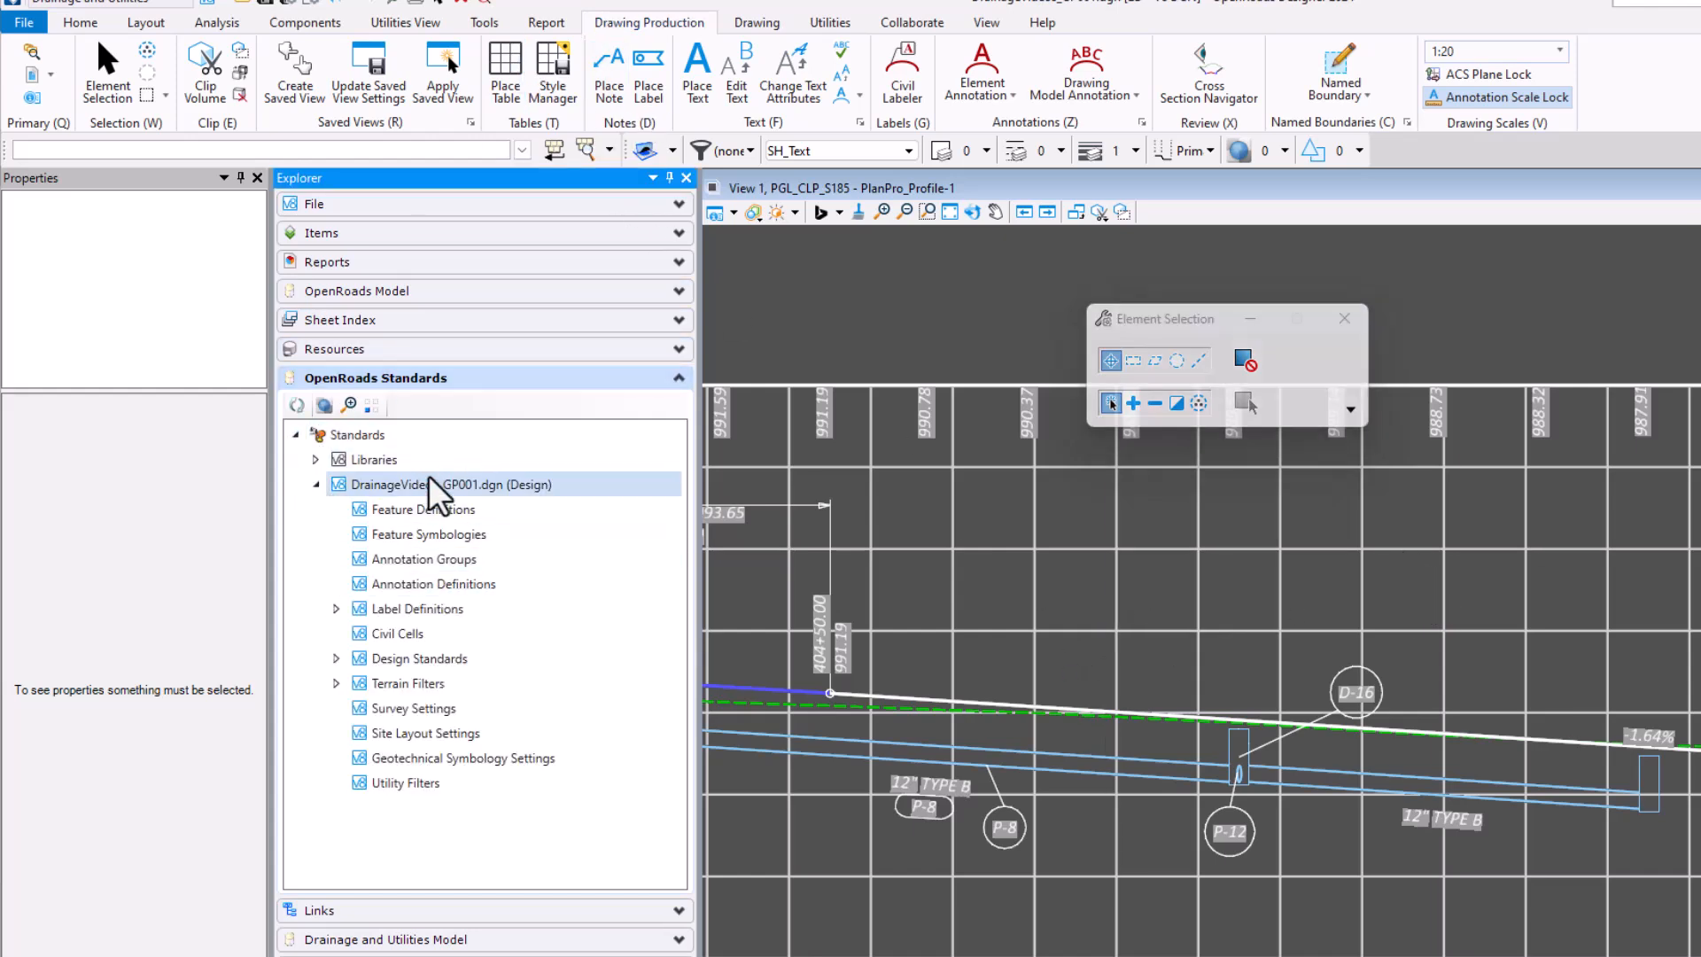
{"action": "left_click", "coordinate": [99, 22]}
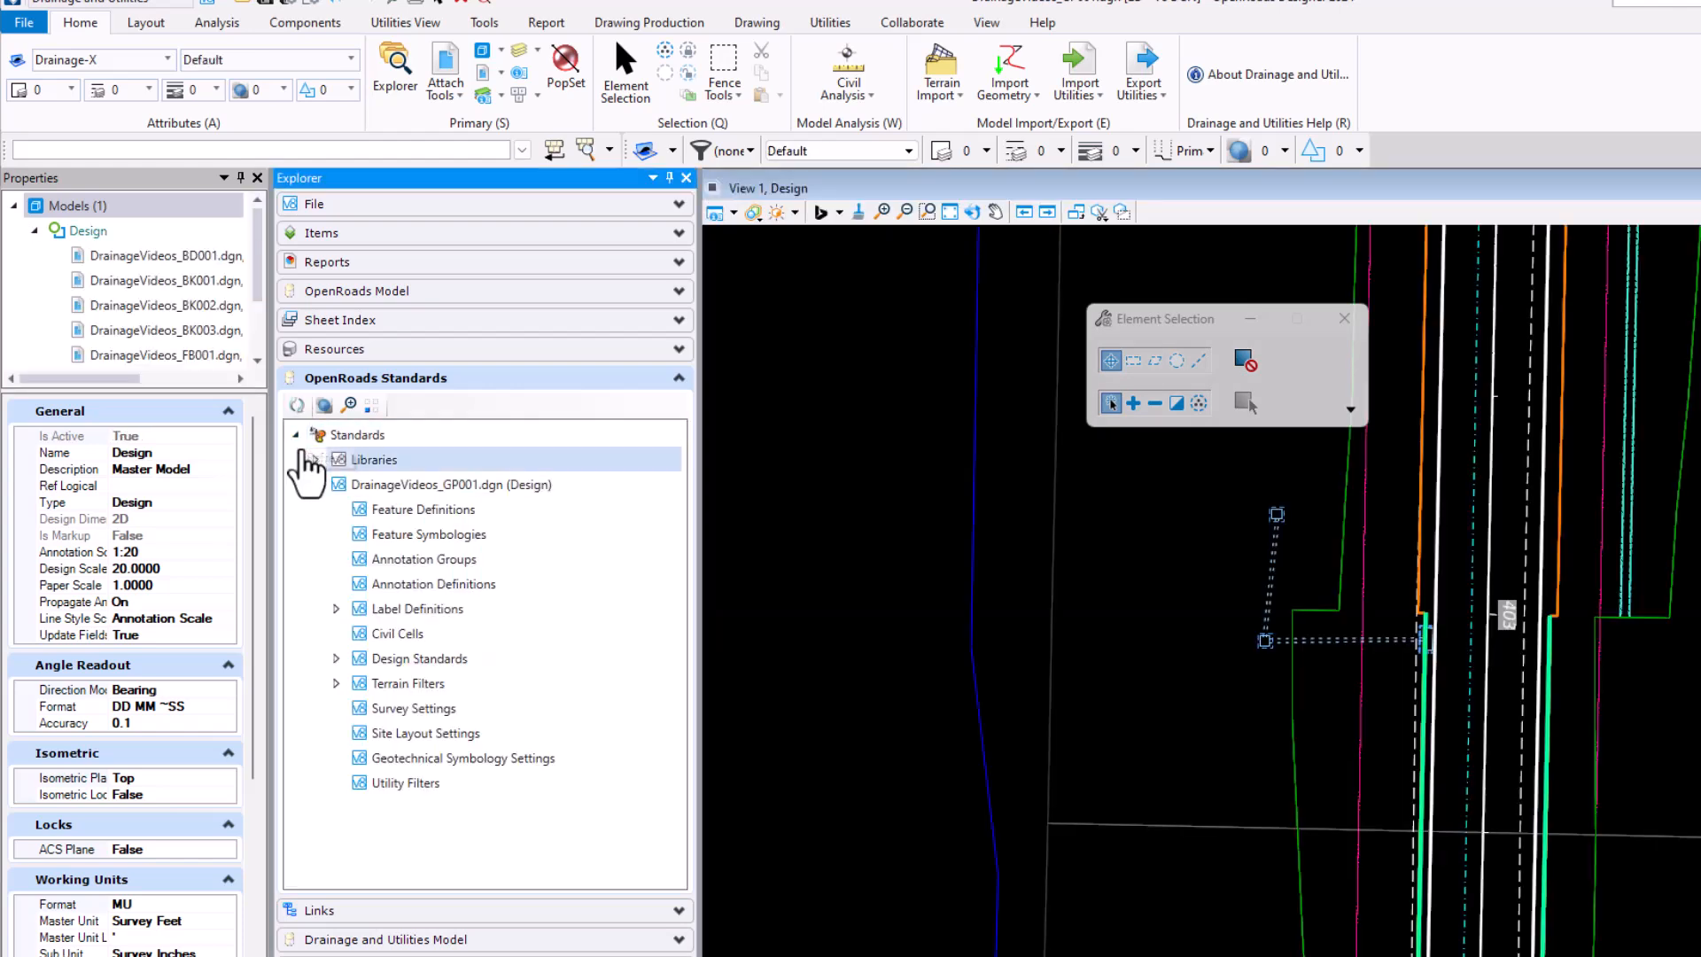
Step: Refresh the OpenRoads standards and expand the annotation groups stored in DrainageVideos_GP001.dgn
{"action": "left_click", "coordinate": [297, 405]}
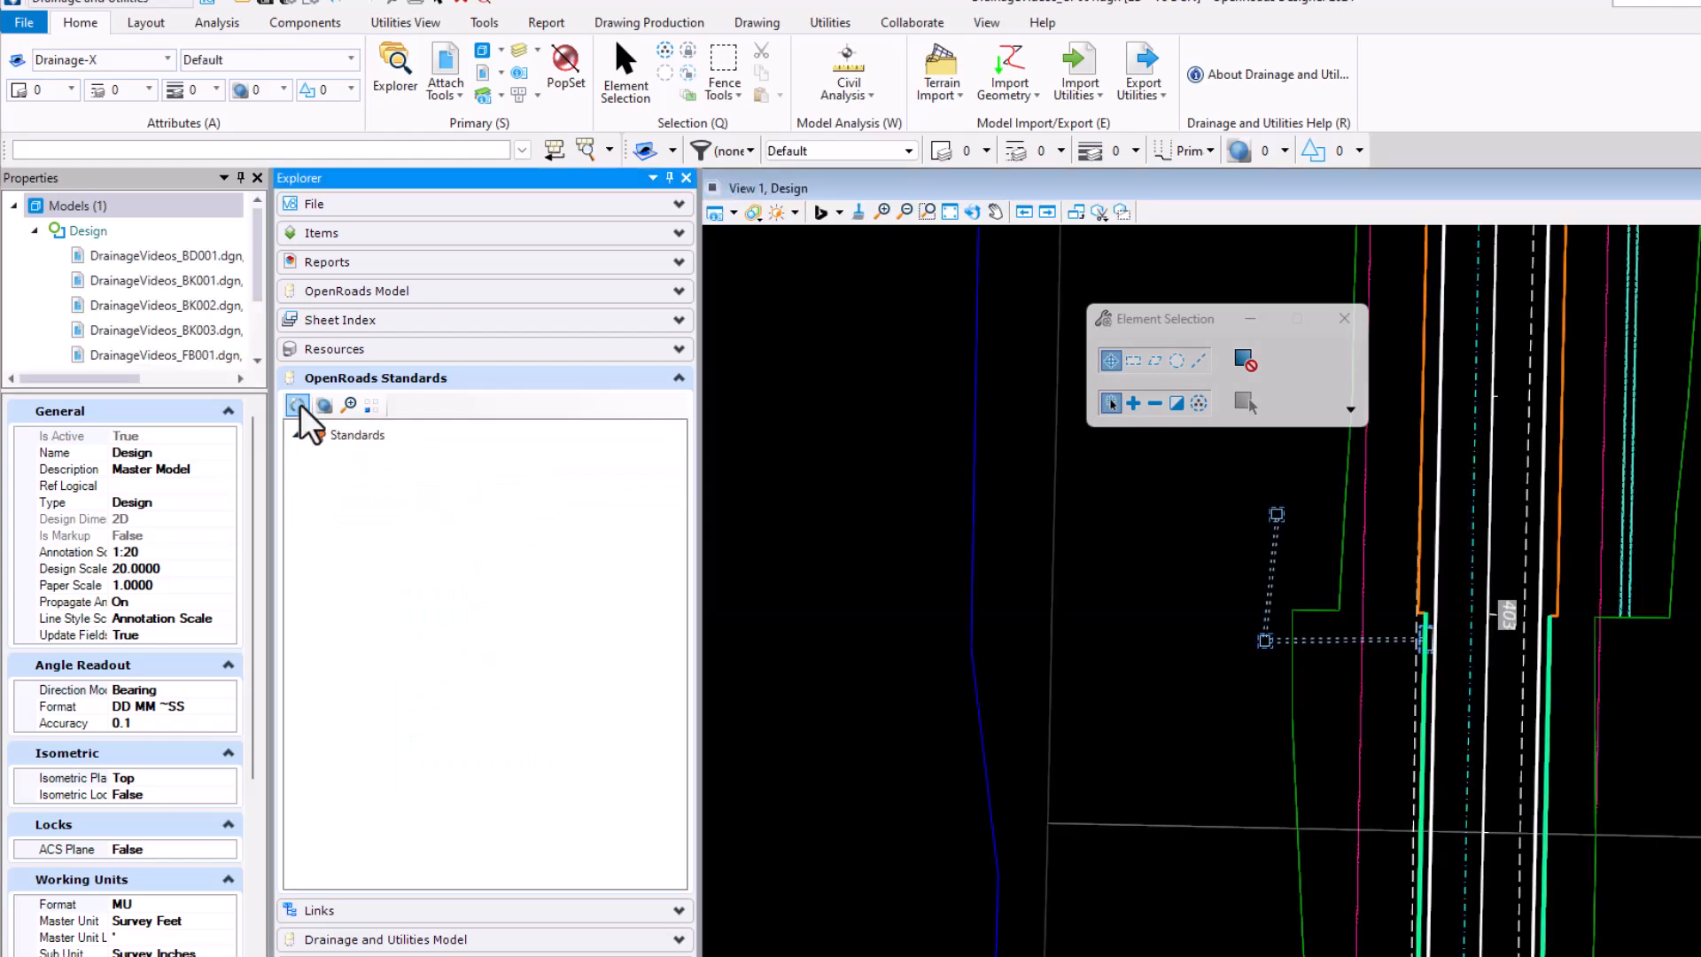
{"action": "left_click", "coordinate": [317, 485]}
{"action": "left_click", "coordinate": [297, 408]}
{"action": "left_click", "coordinate": [316, 484]}
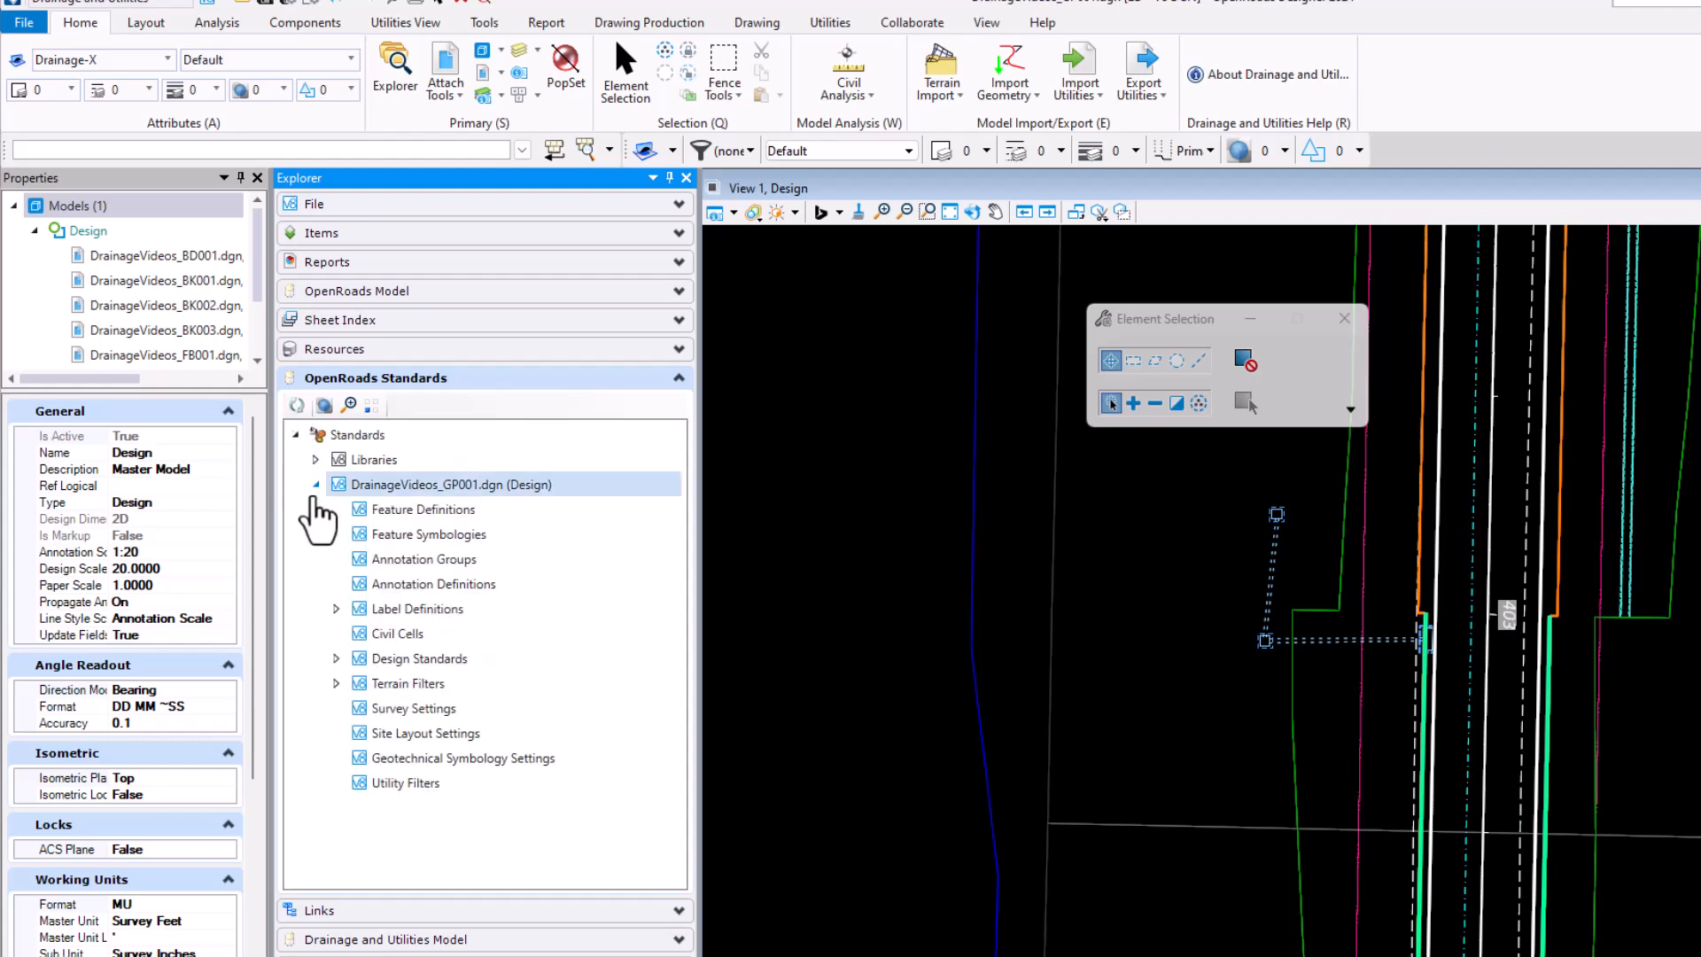
{"action": "left_click", "coordinate": [403, 559]}
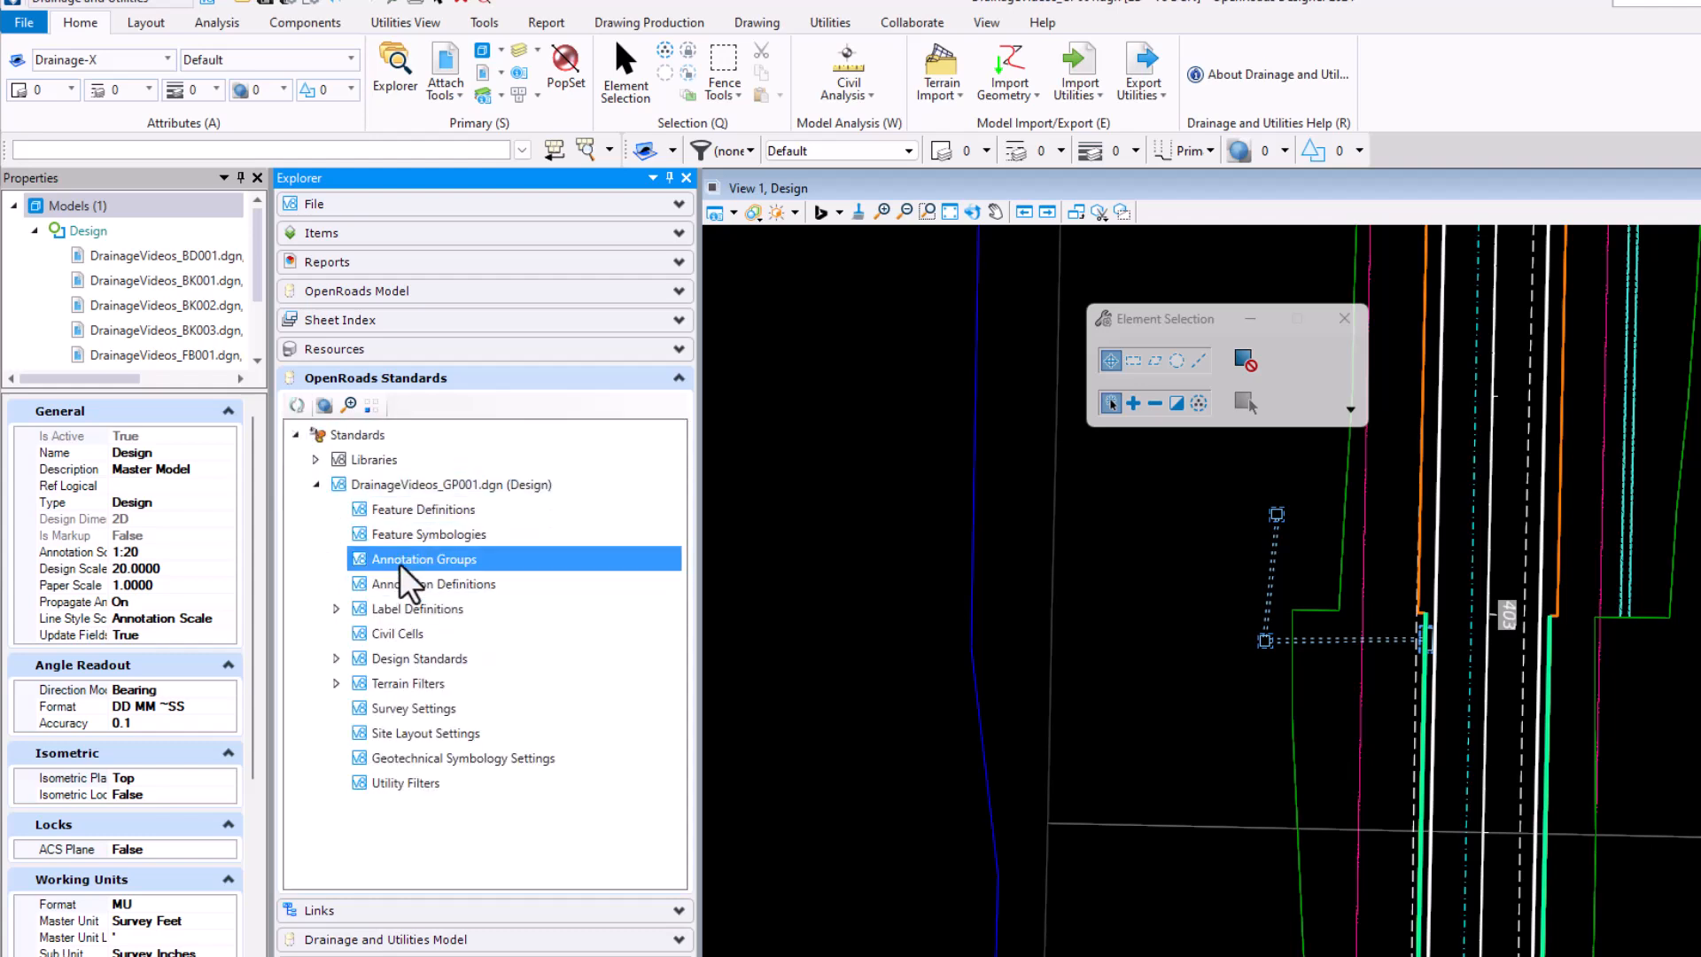
{"action": "left_click", "coordinate": [299, 408]}
{"action": "left_click", "coordinate": [336, 559]}
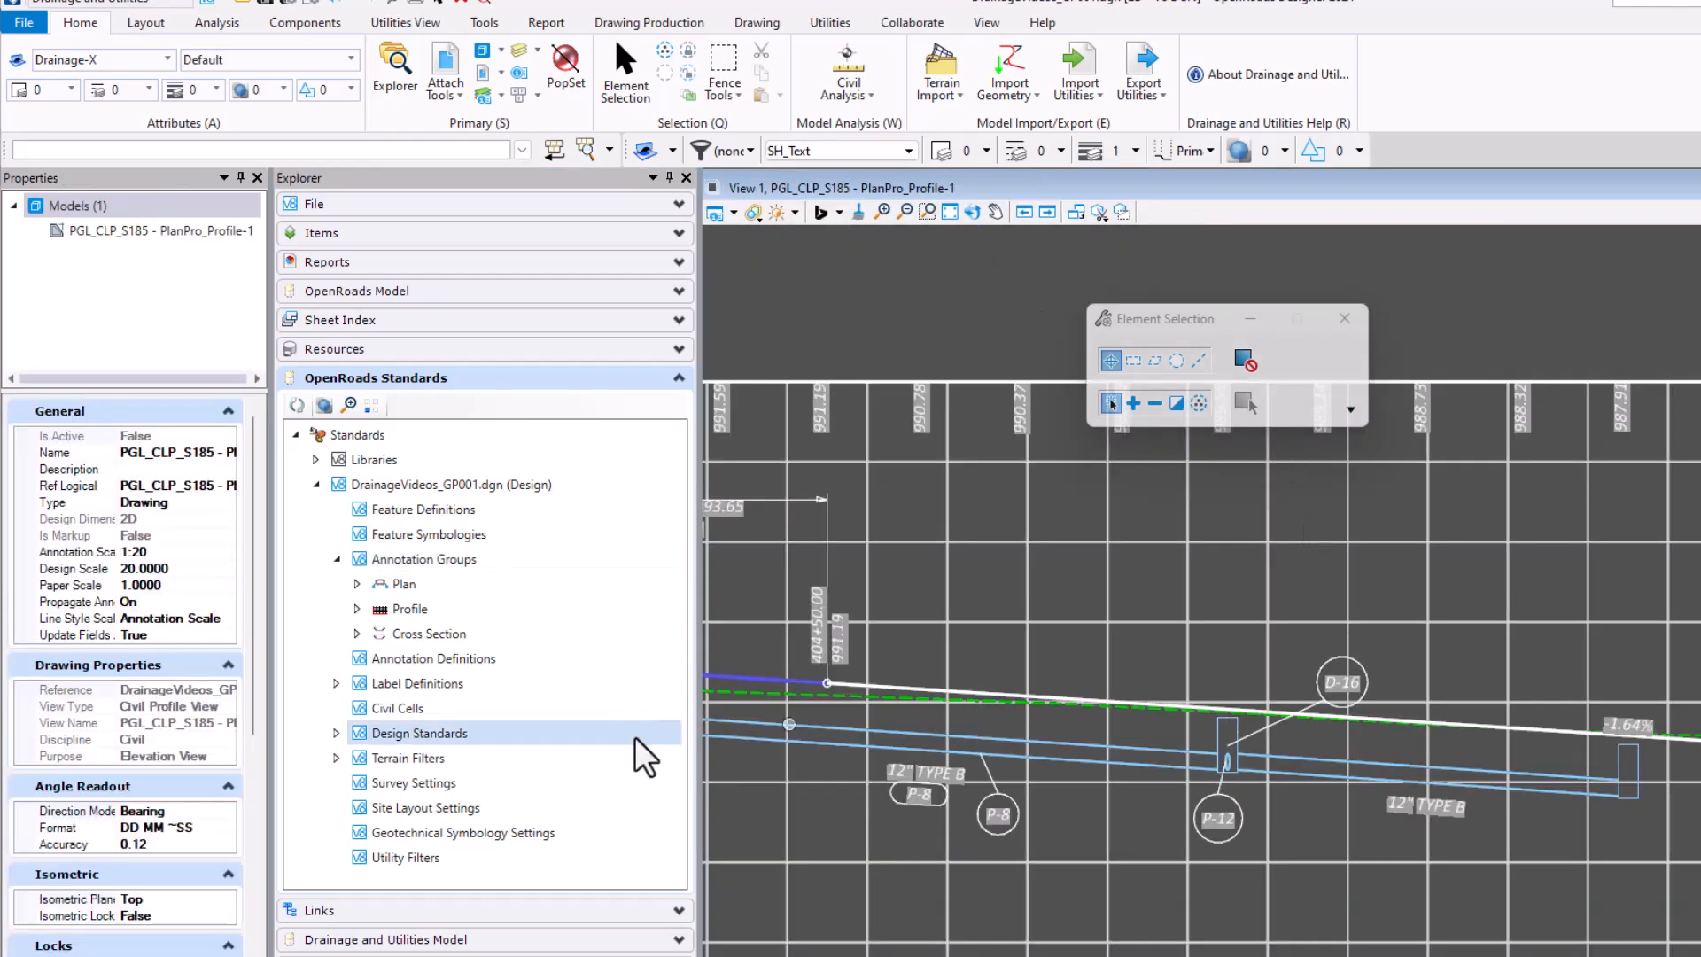
Step: Expand the Profile annotation groups down to the Linear category
{"action": "left_click", "coordinate": [377, 658]}
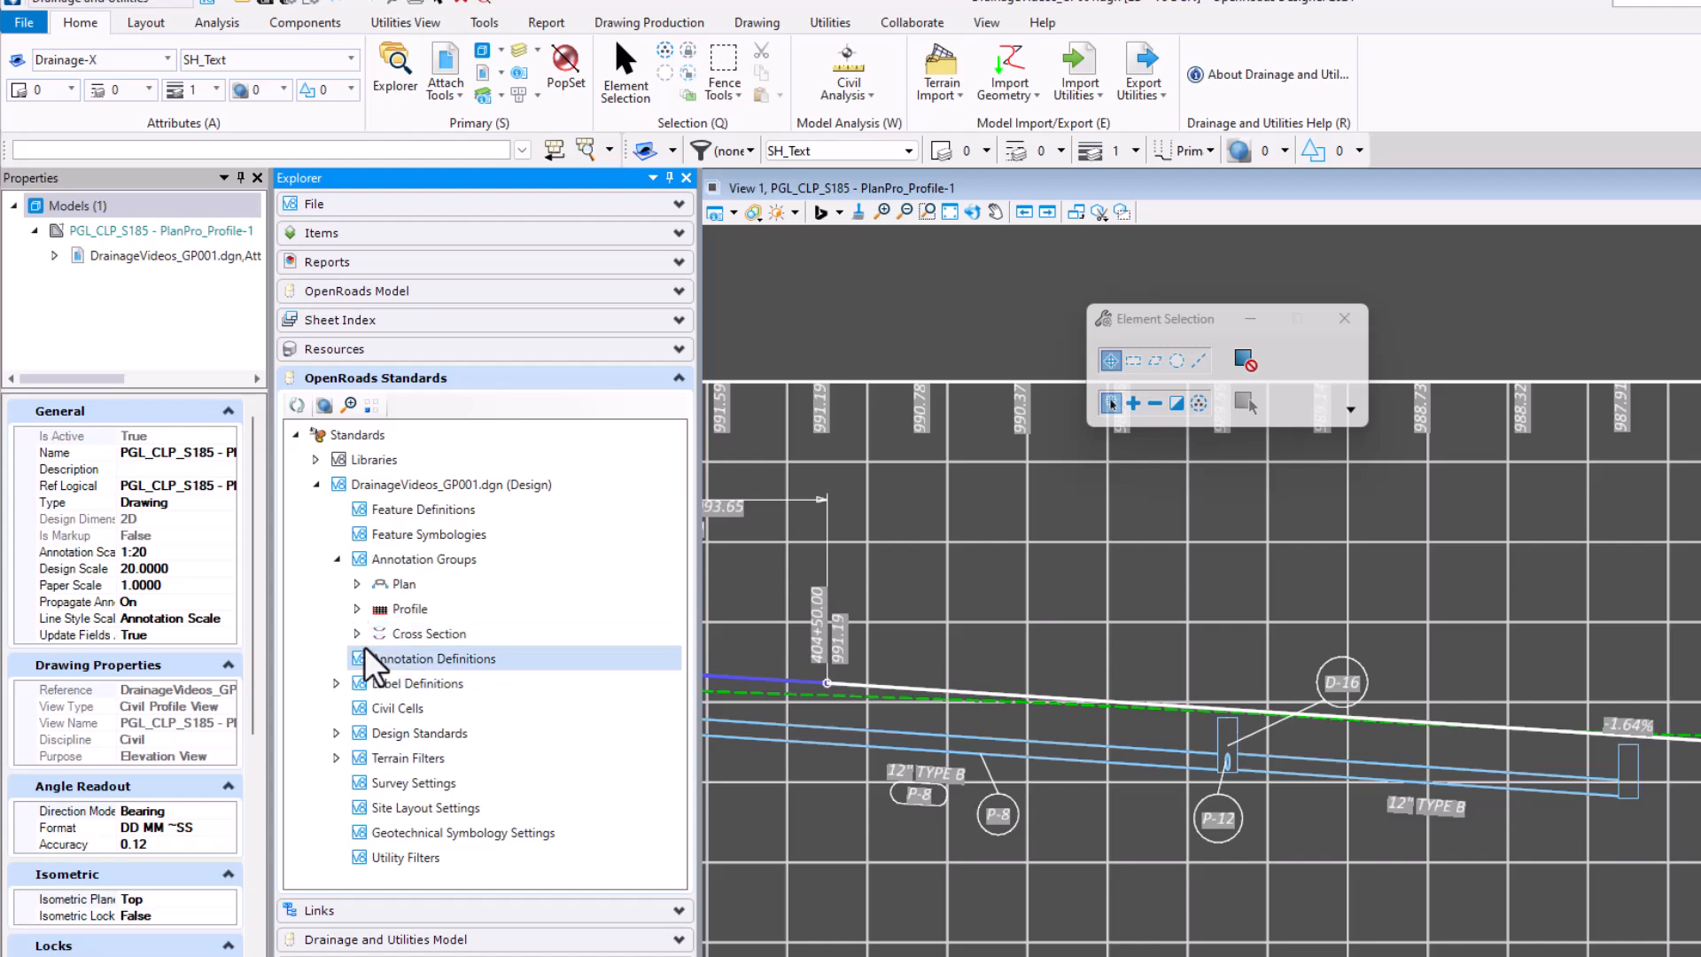
{"action": "left_click", "coordinate": [357, 609]}
{"action": "left_click", "coordinate": [377, 659]}
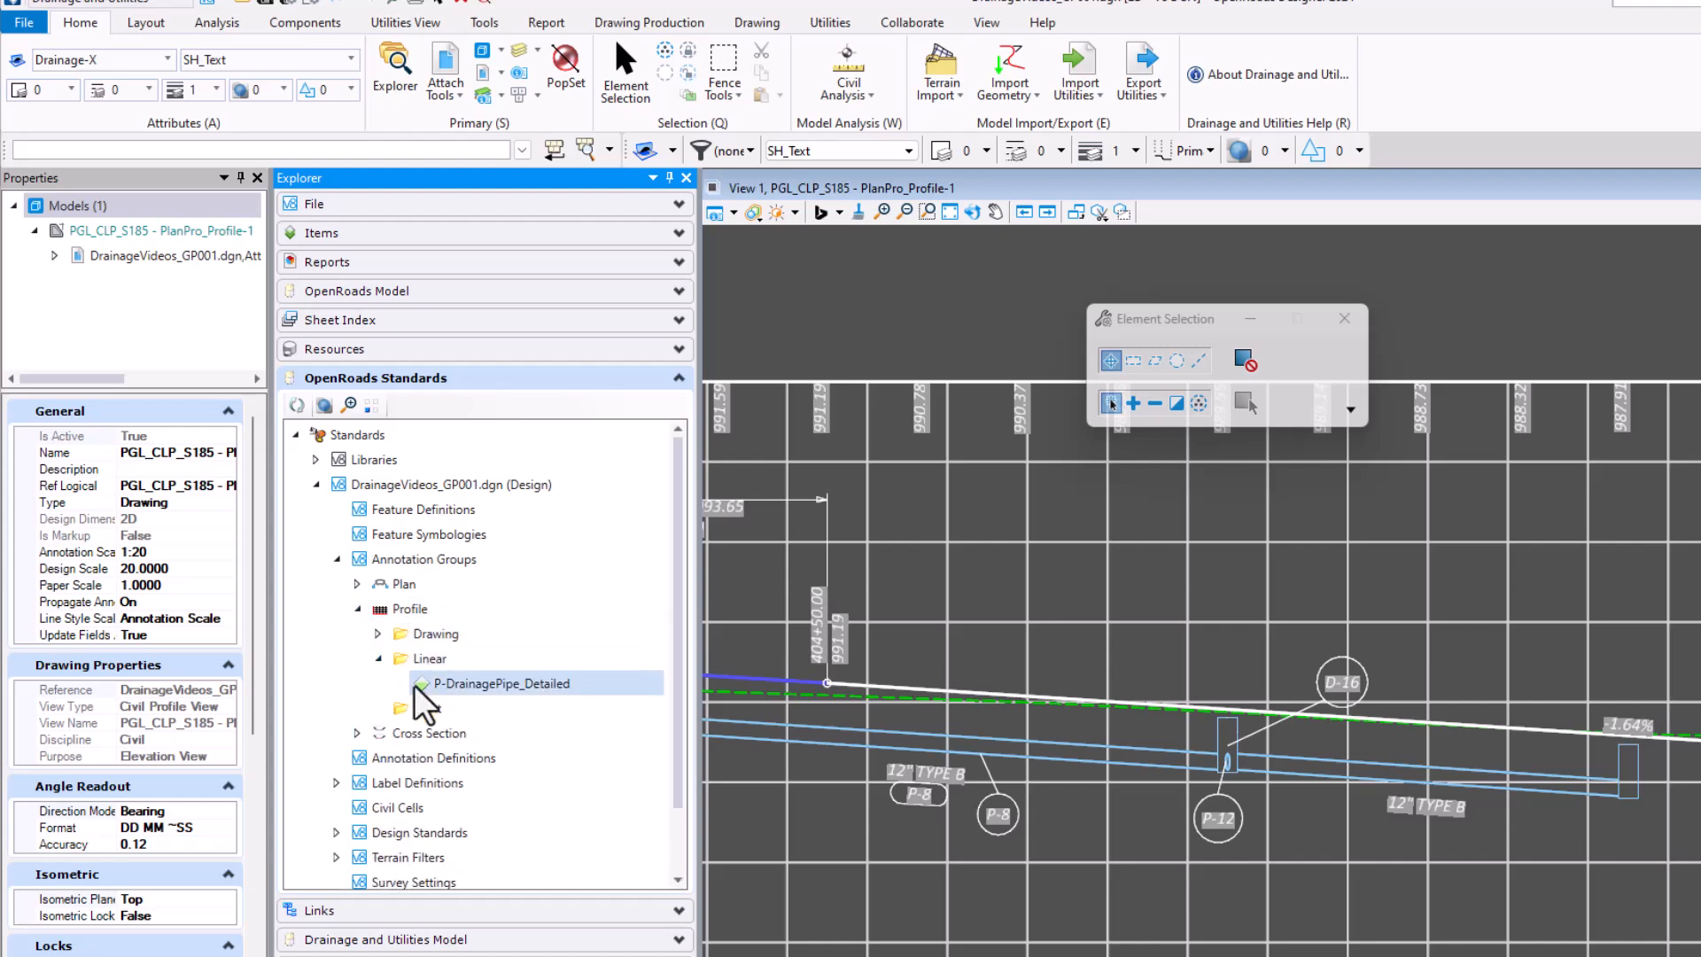
Step: Try to open the linear P-DrainagePipe_Detailed group for management while the profile drawing model is active
{"action": "left_click", "coordinate": [415, 690]}
{"action": "right_click", "coordinate": [447, 693]}
{"action": "left_click", "coordinate": [558, 691]}
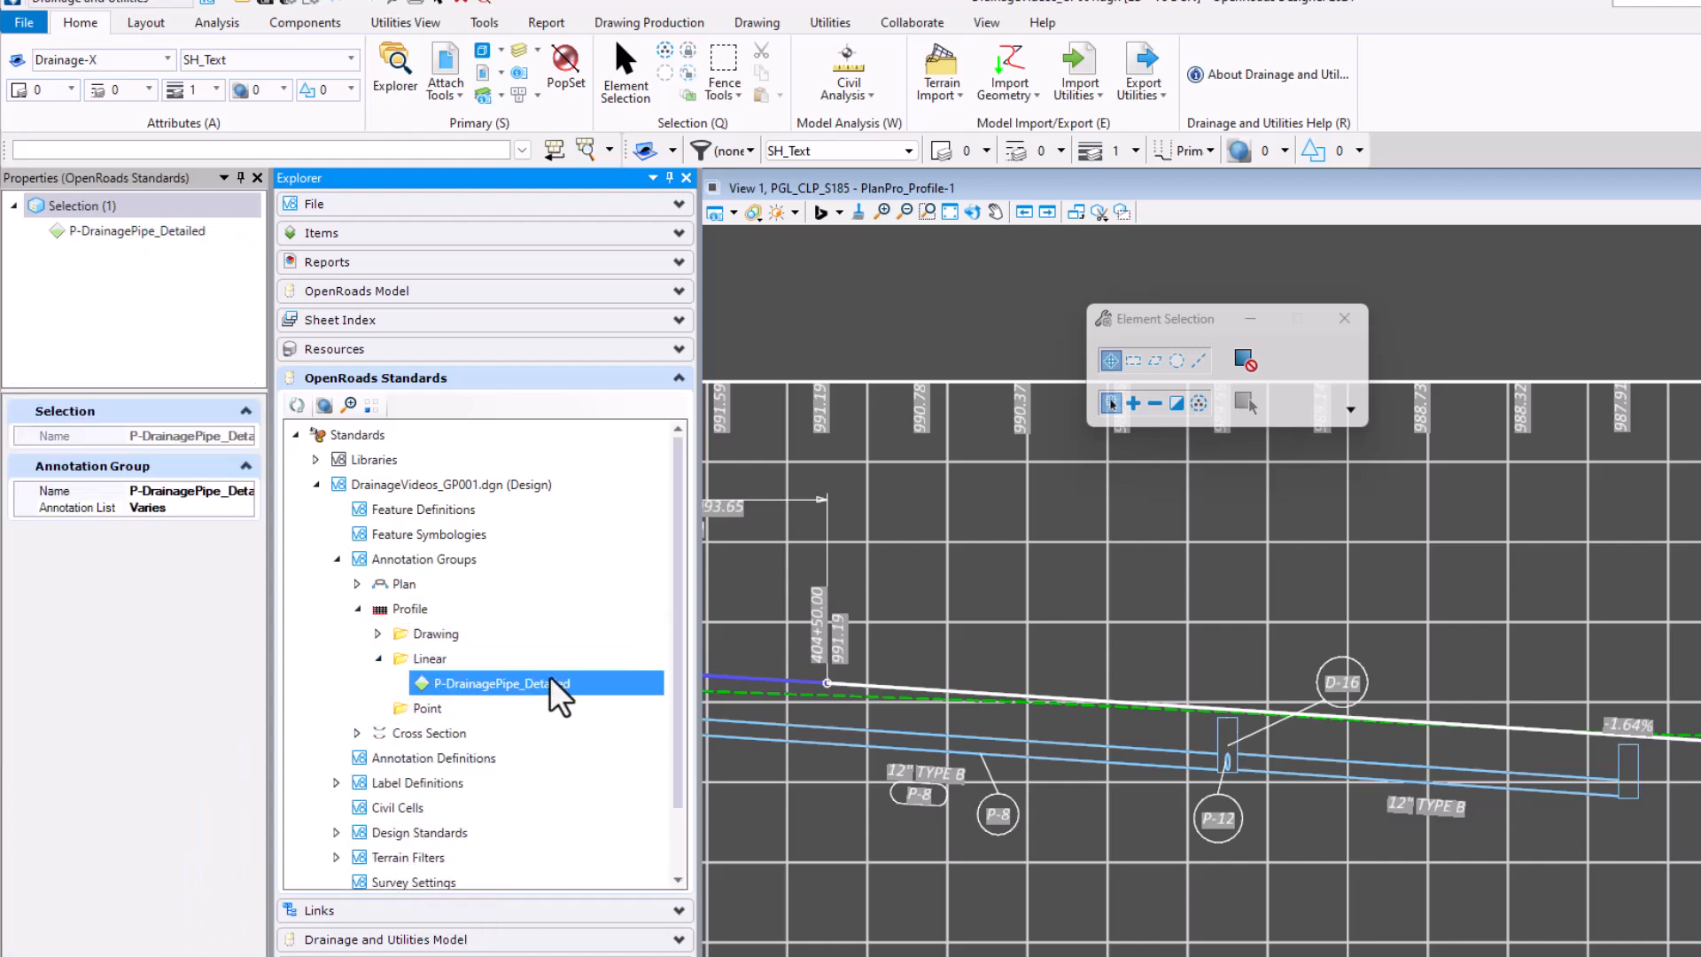
{"action": "right_click", "coordinate": [556, 686]}
{"action": "left_click", "coordinate": [501, 689]}
{"action": "right_click", "coordinate": [502, 686]}
{"action": "left_click", "coordinate": [470, 682]}
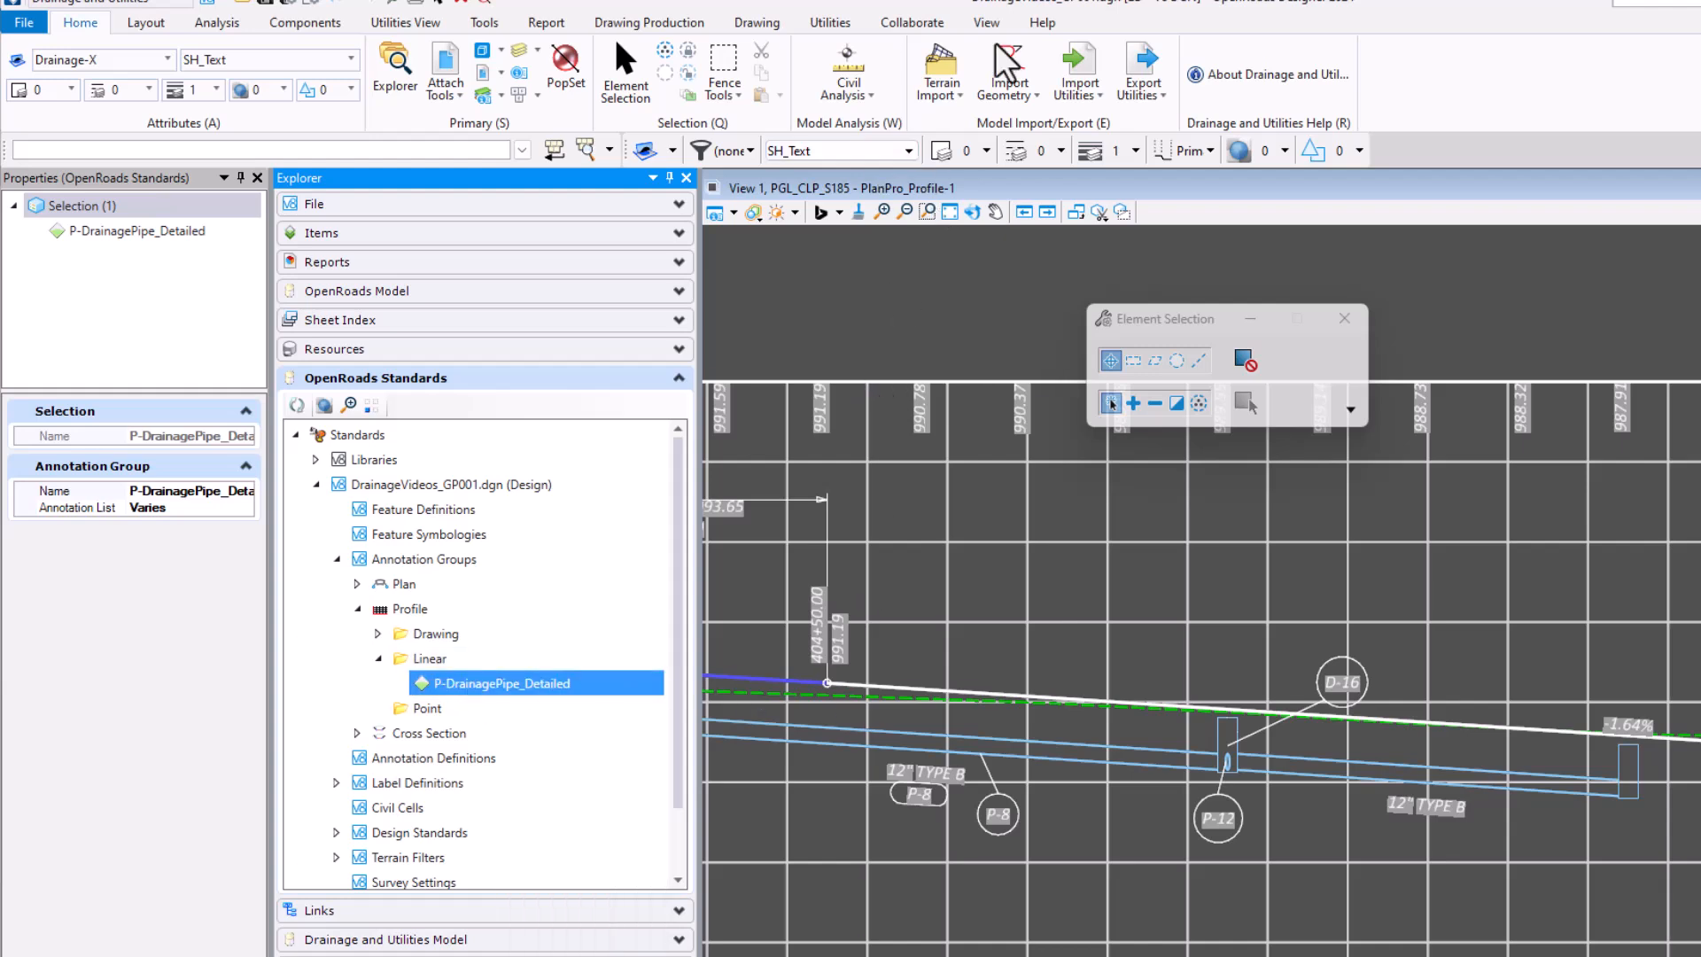
Step: Switch to the Design model and open the Profile linear group P-DrainagePipe_Detailed for management
{"action": "double_click", "coordinate": [1110, 3]}
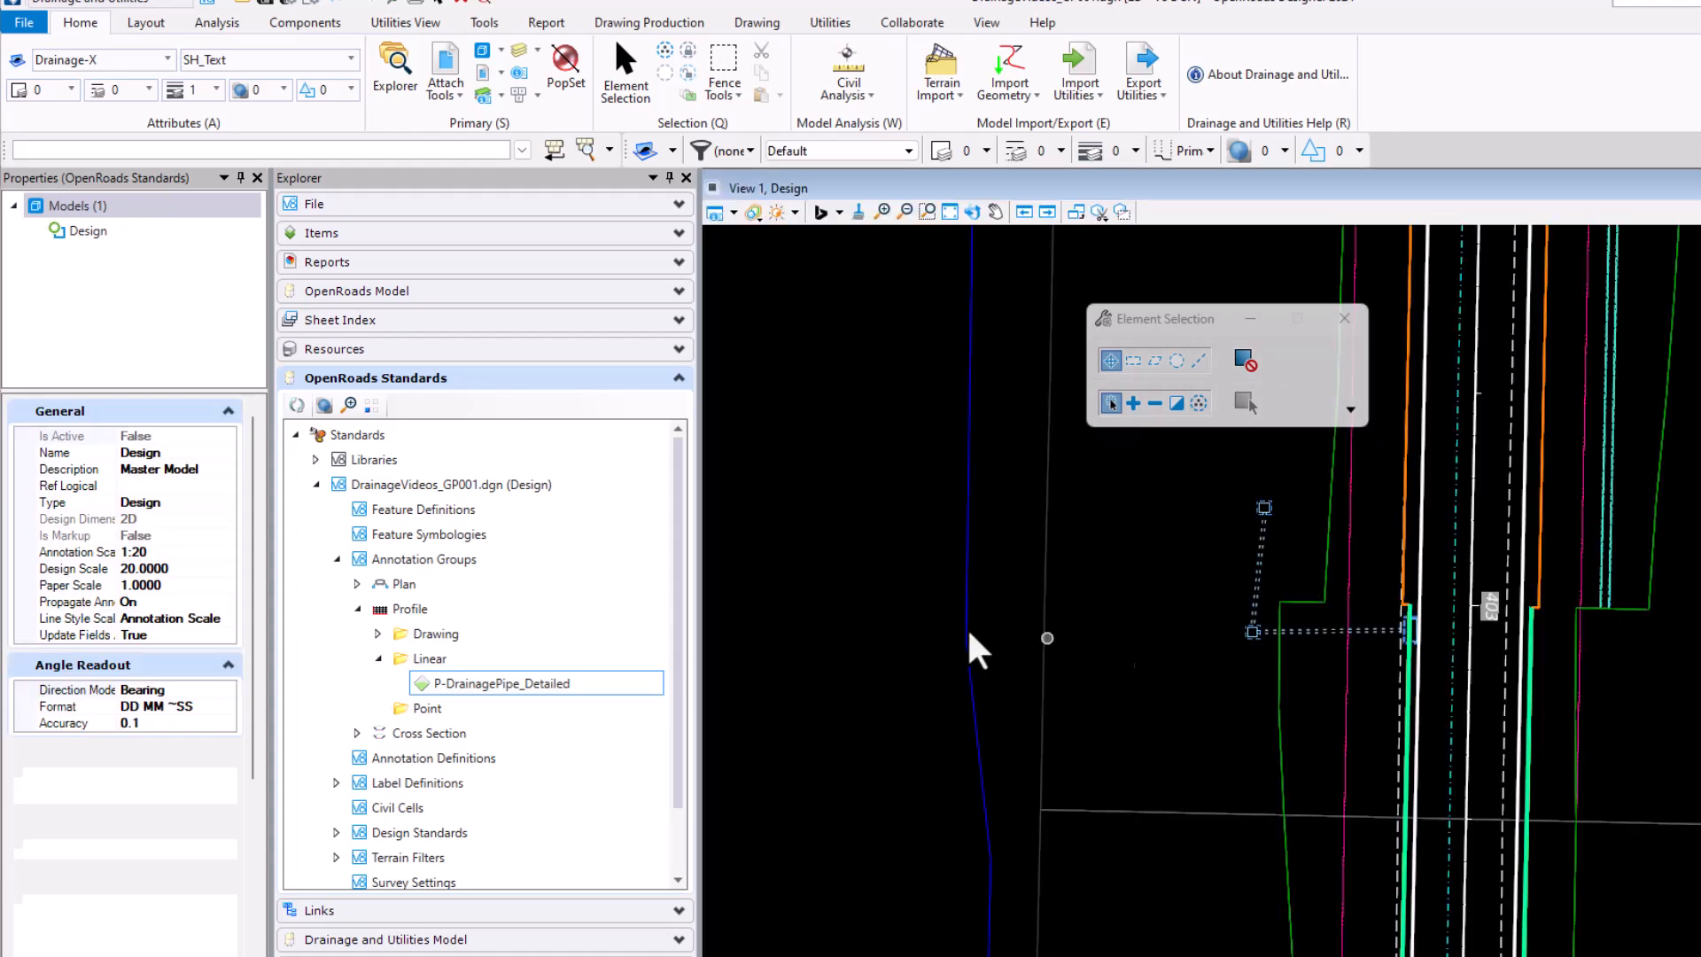
{"action": "left_click", "coordinate": [550, 683]}
{"action": "right_click", "coordinate": [577, 687]}
{"action": "left_click", "coordinate": [595, 722]}
{"action": "left_click", "coordinate": [586, 706]}
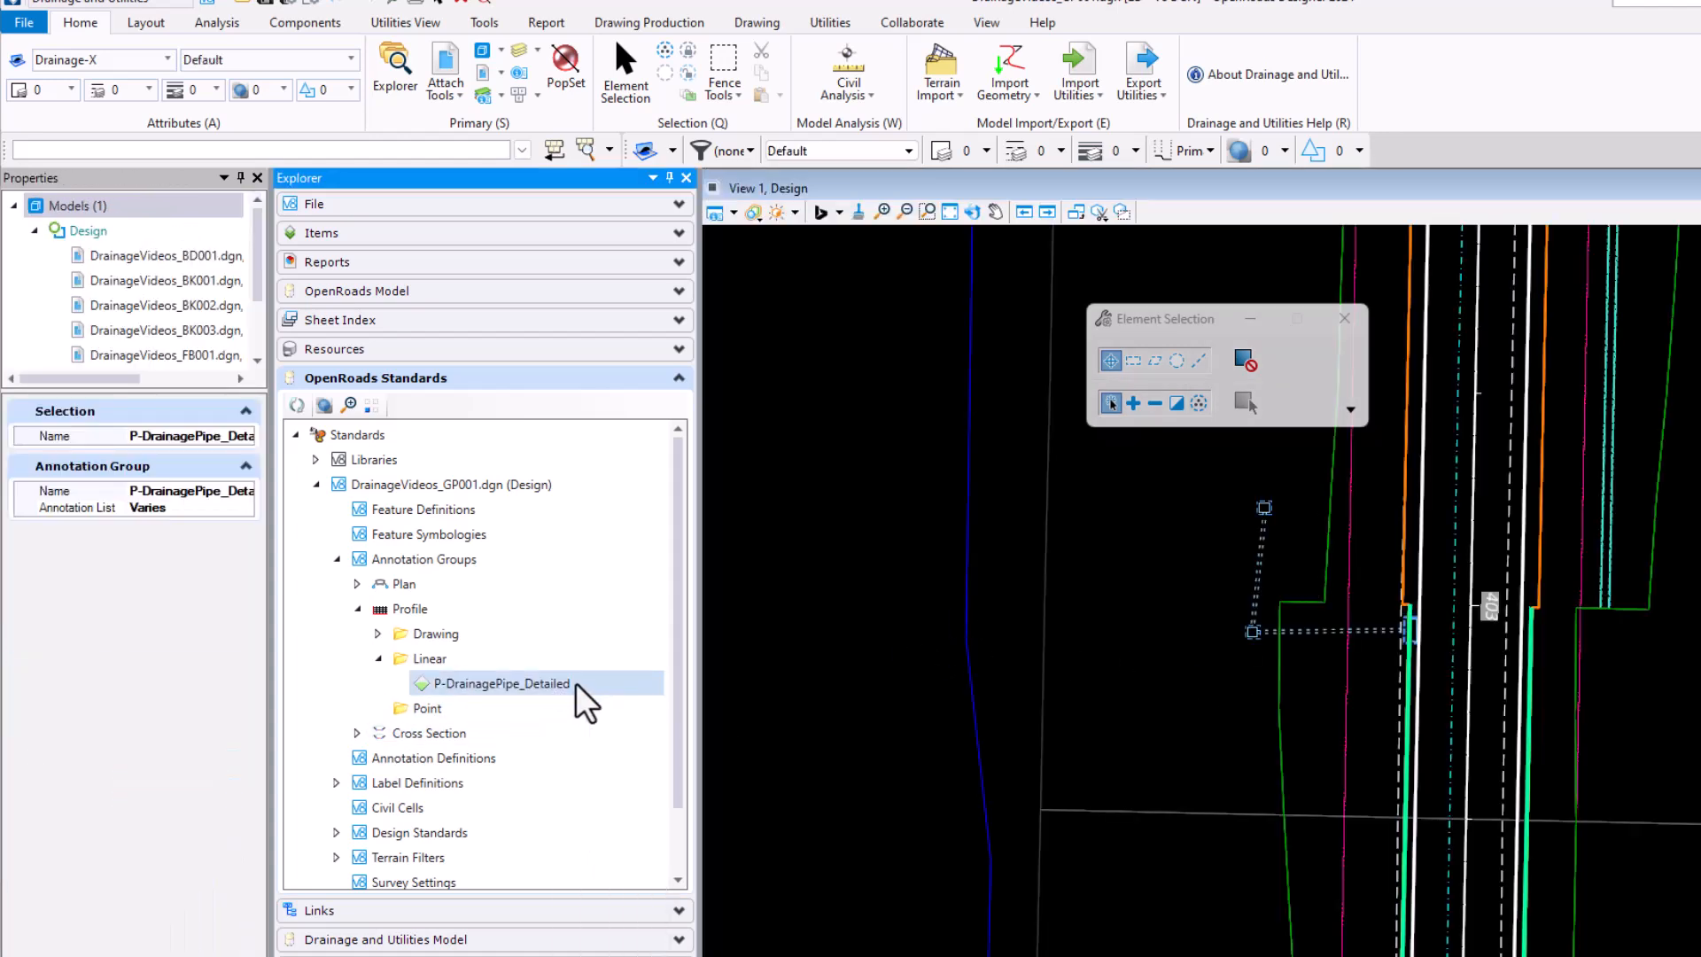
{"action": "left_click", "coordinate": [532, 683]}
{"action": "right_click", "coordinate": [531, 683]}
{"action": "left_click", "coordinate": [584, 699]}
{"action": "mouse_move", "coordinate": [1007, 304]}
{"action": "left_mouse_down"}
{"action": "mouse_move", "coordinate": [415, 171]}
{"action": "mouse_move", "coordinate": [453, 131]}
{"action": "left_mouse_up"}
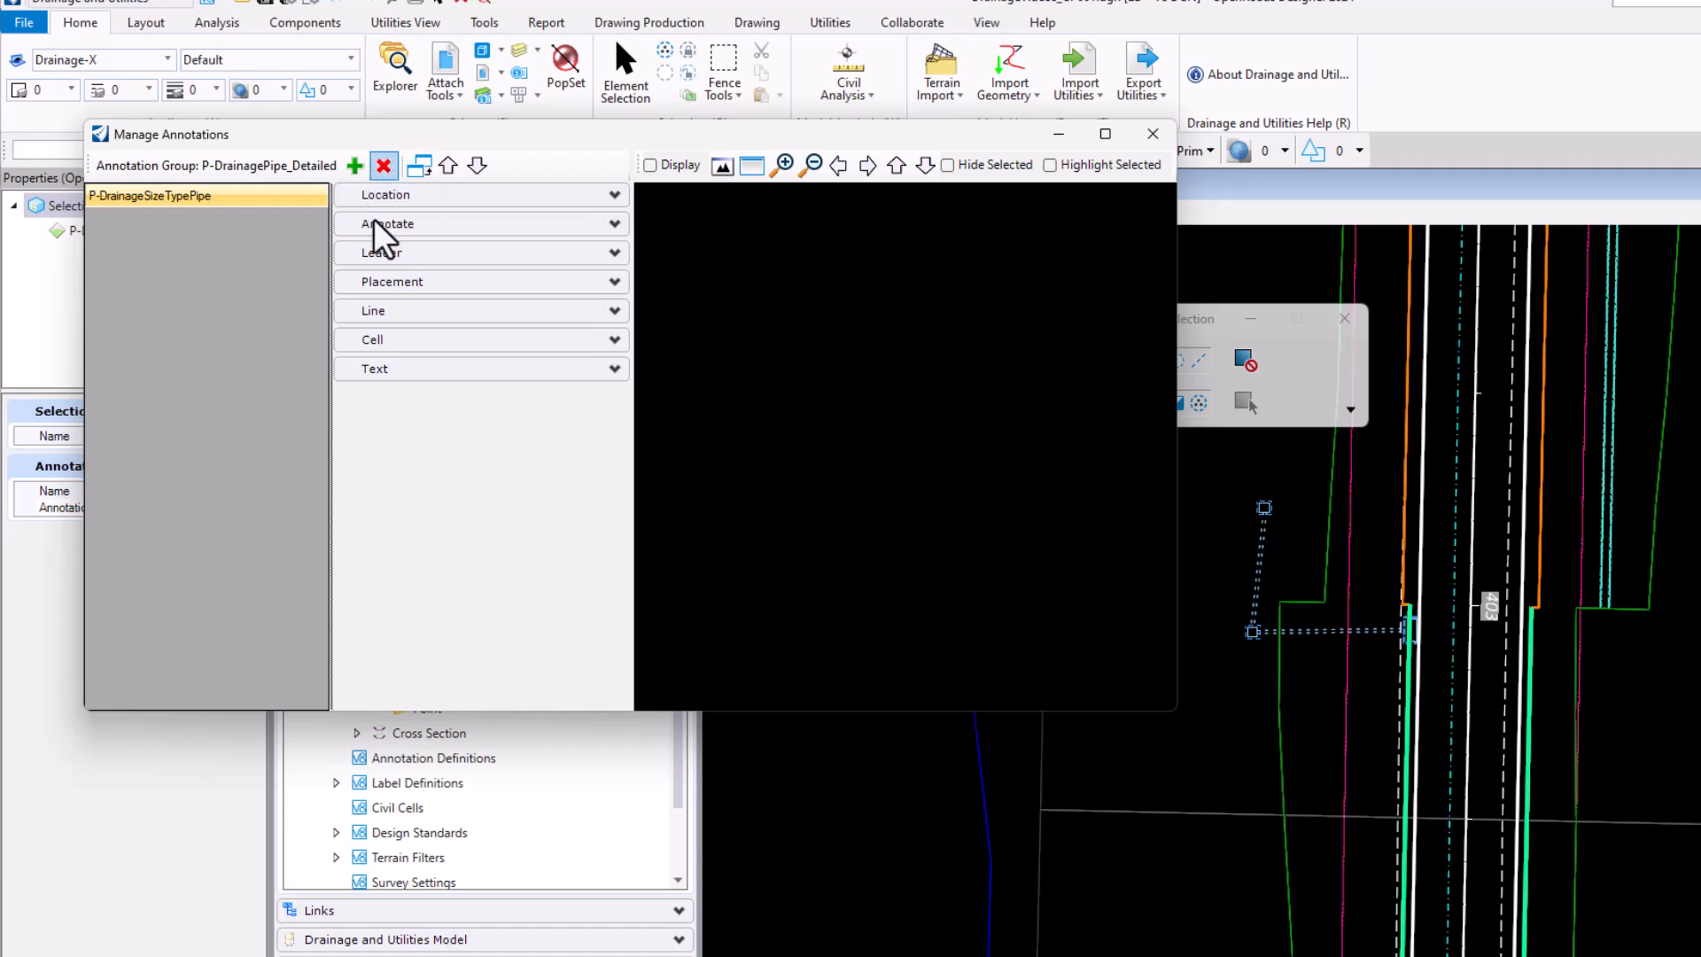
Step: Set the placement's perpendicular offset of the P-DrainageSizeTypePipe annotation to 0.6 and close the annotation manager
{"action": "left_click", "coordinate": [469, 281]}
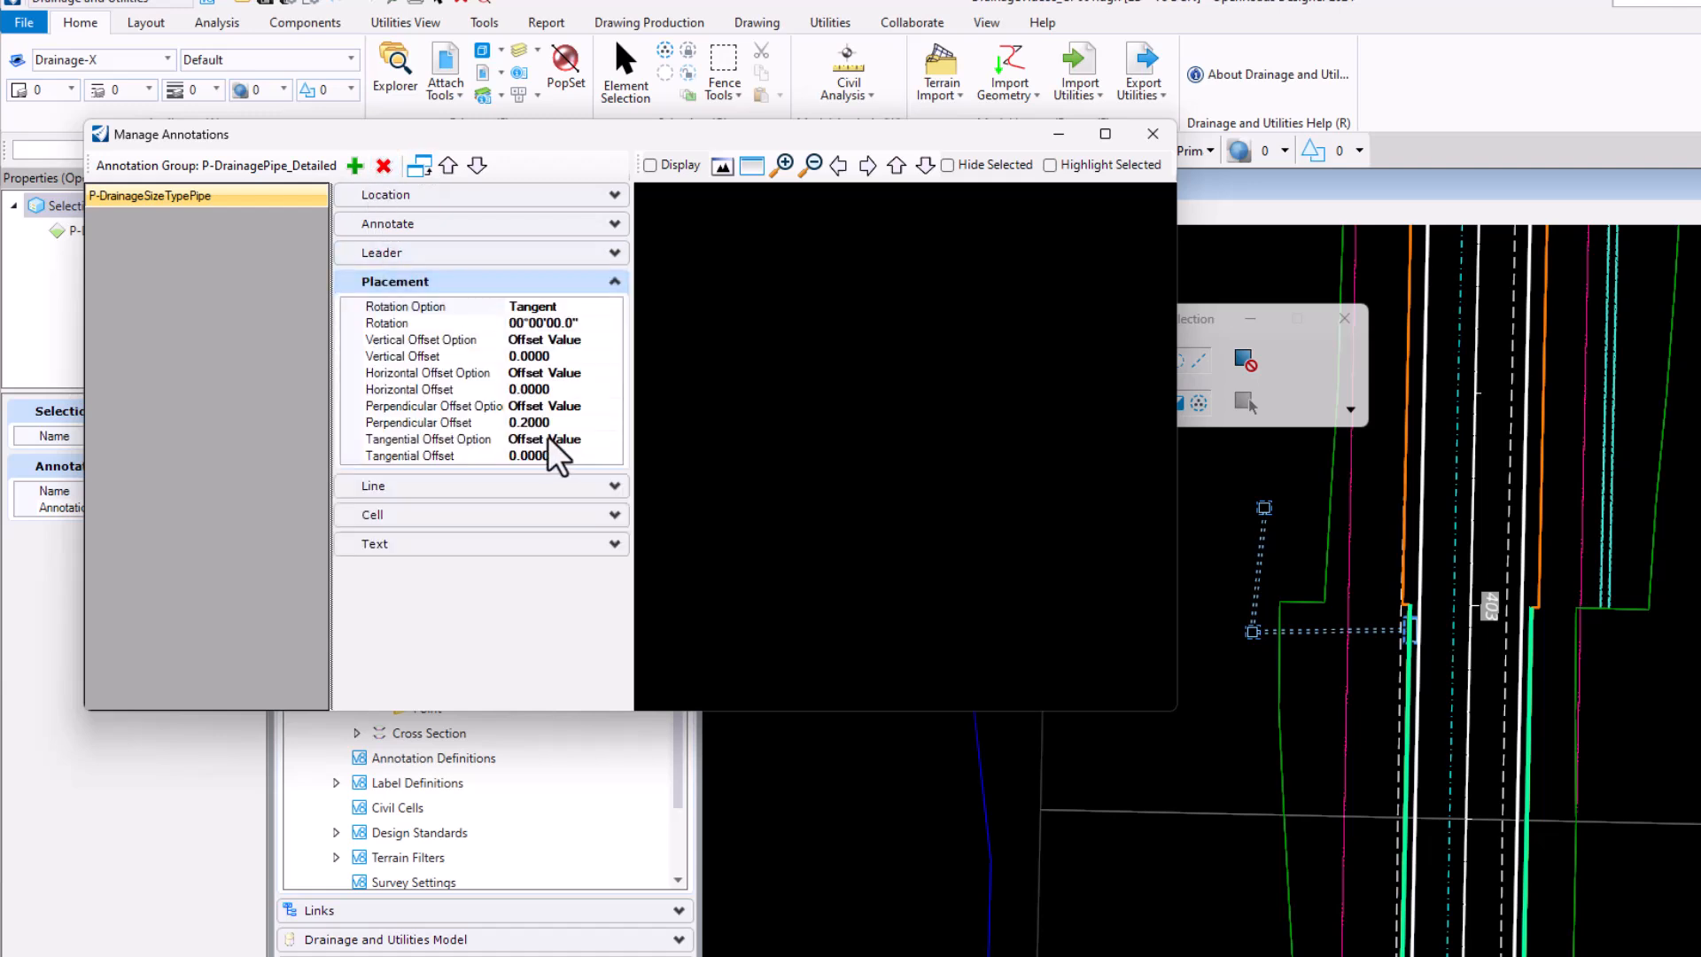
{"action": "left_click", "coordinate": [521, 423]}
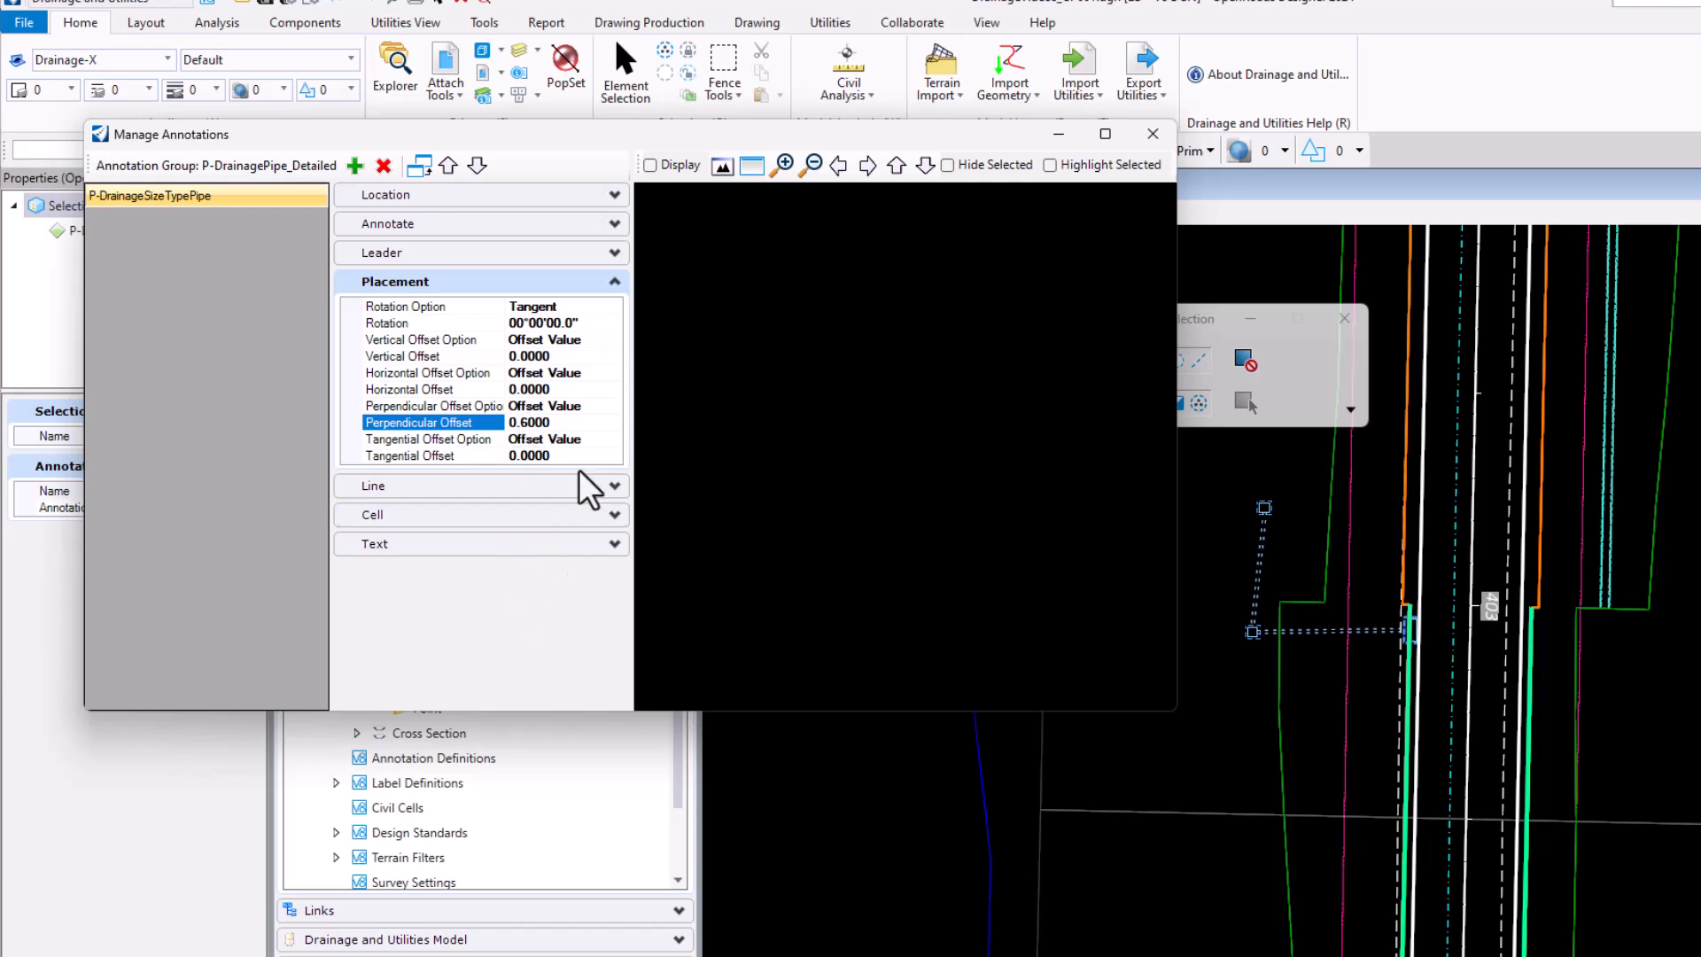
{"action": "left_click", "coordinate": [1152, 134]}
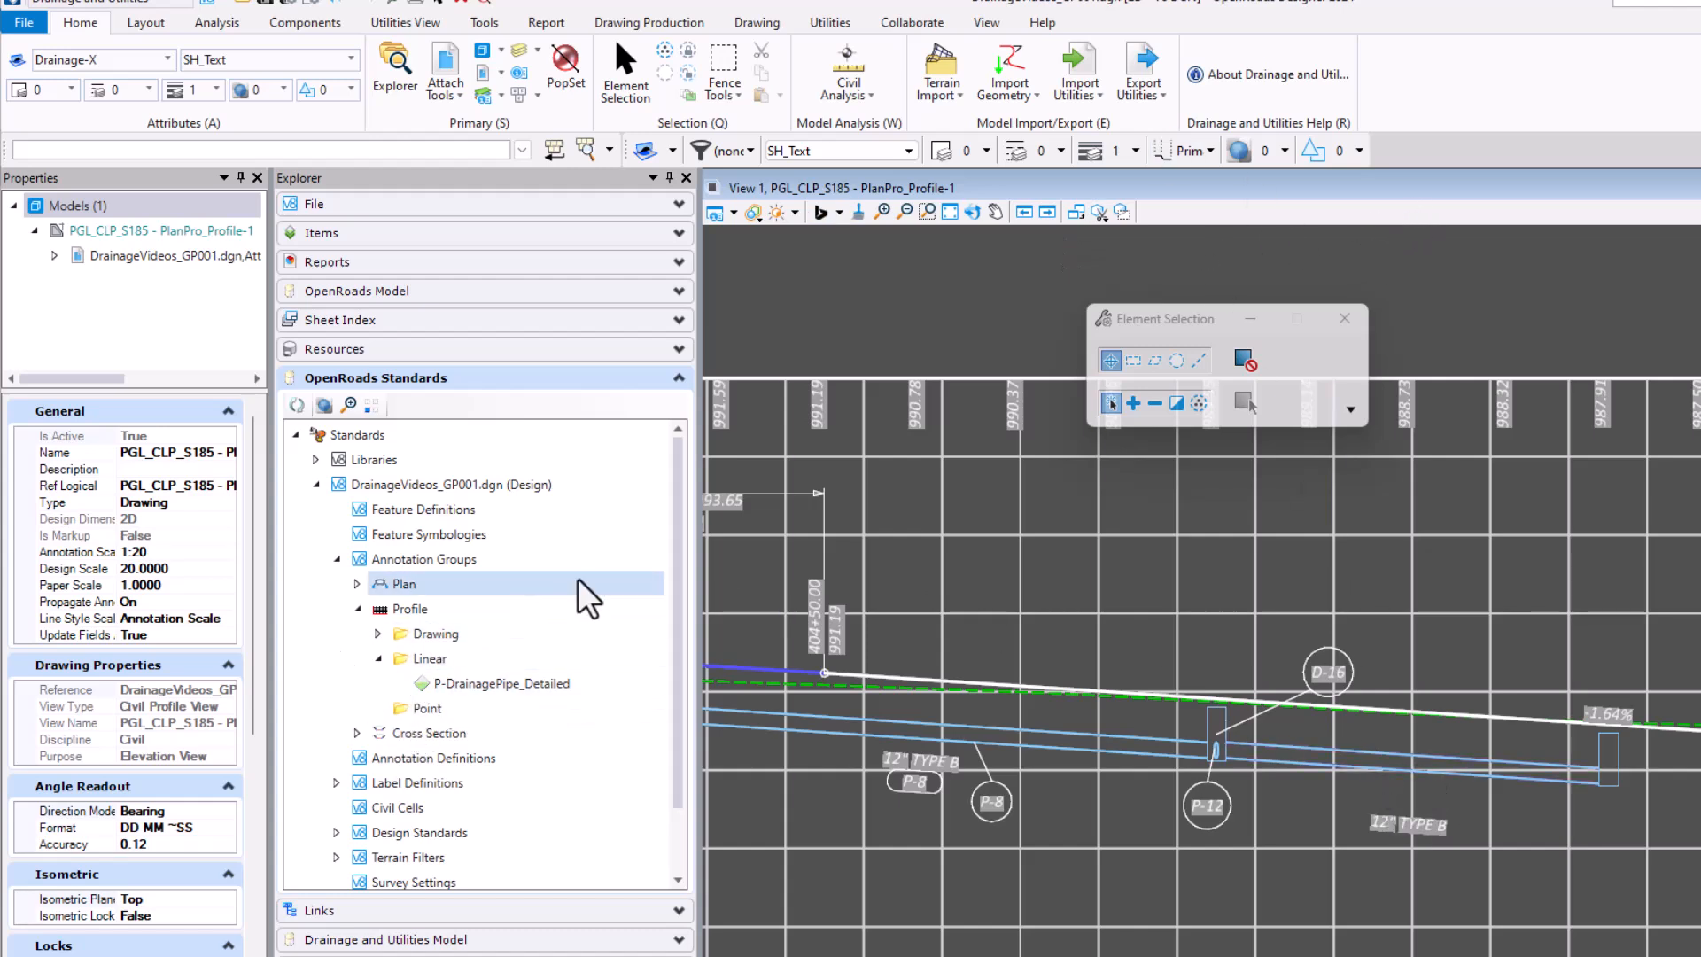
Step: Expand the Cross Section drawing annotation groups in the standards and close the model list
{"action": "left_click_drag", "start_coordinate": [1001, 0], "coordinate": [1108, 179]}
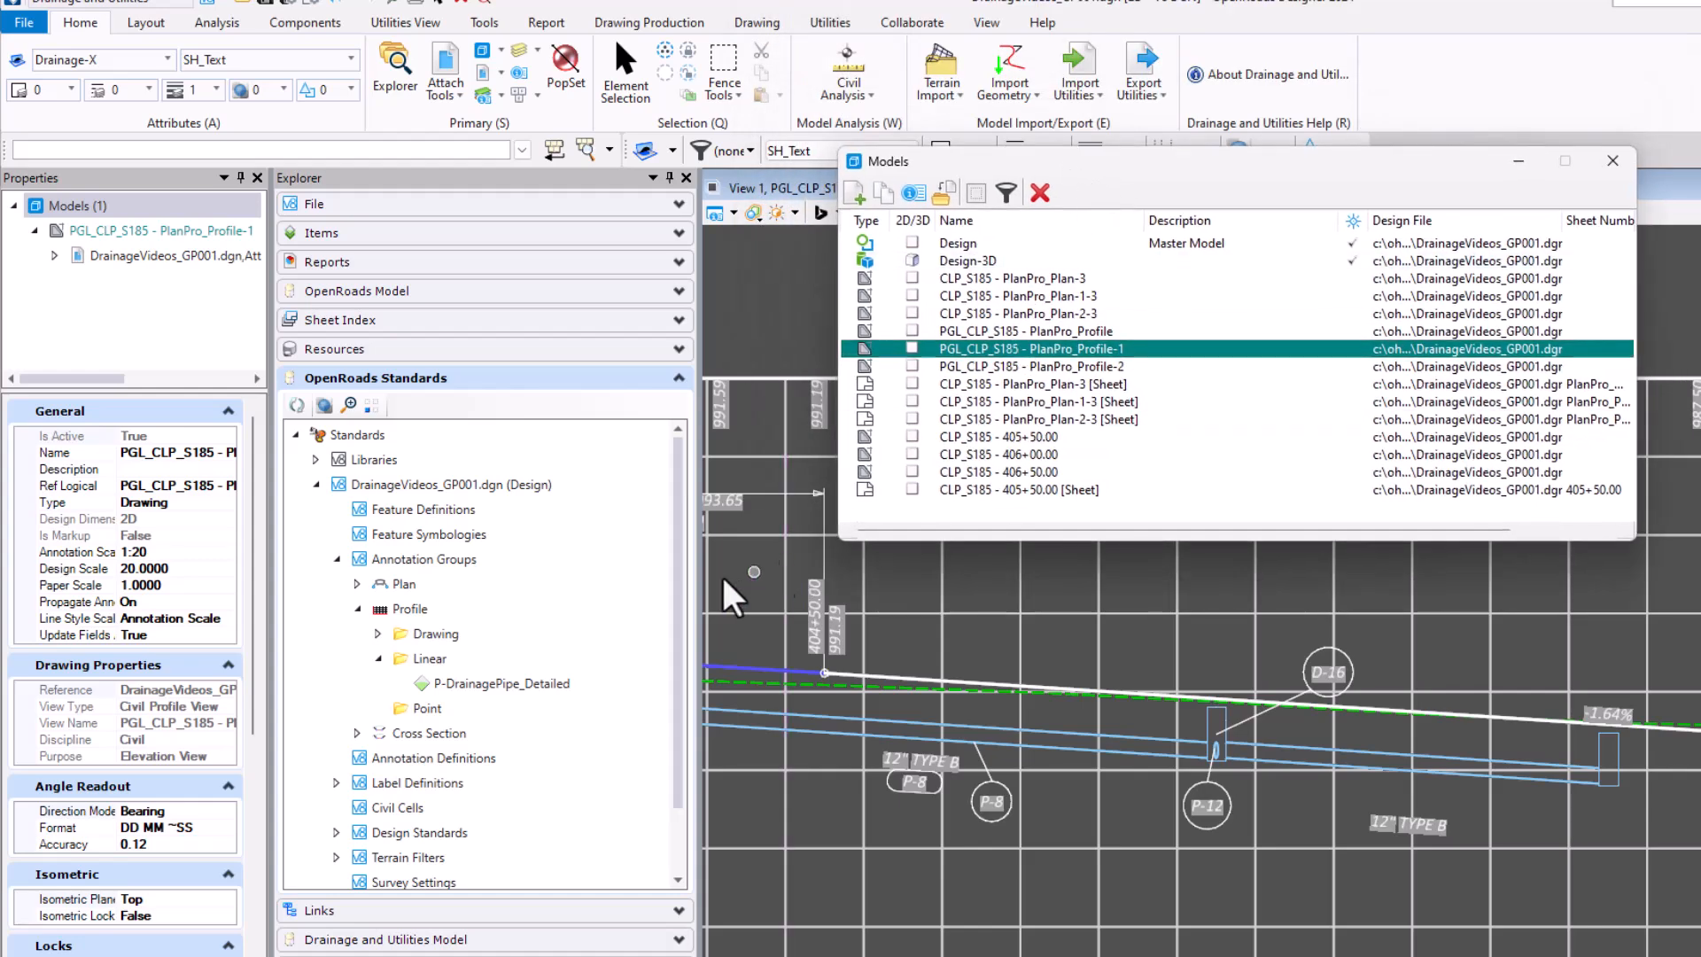
{"action": "left_click", "coordinate": [354, 737]}
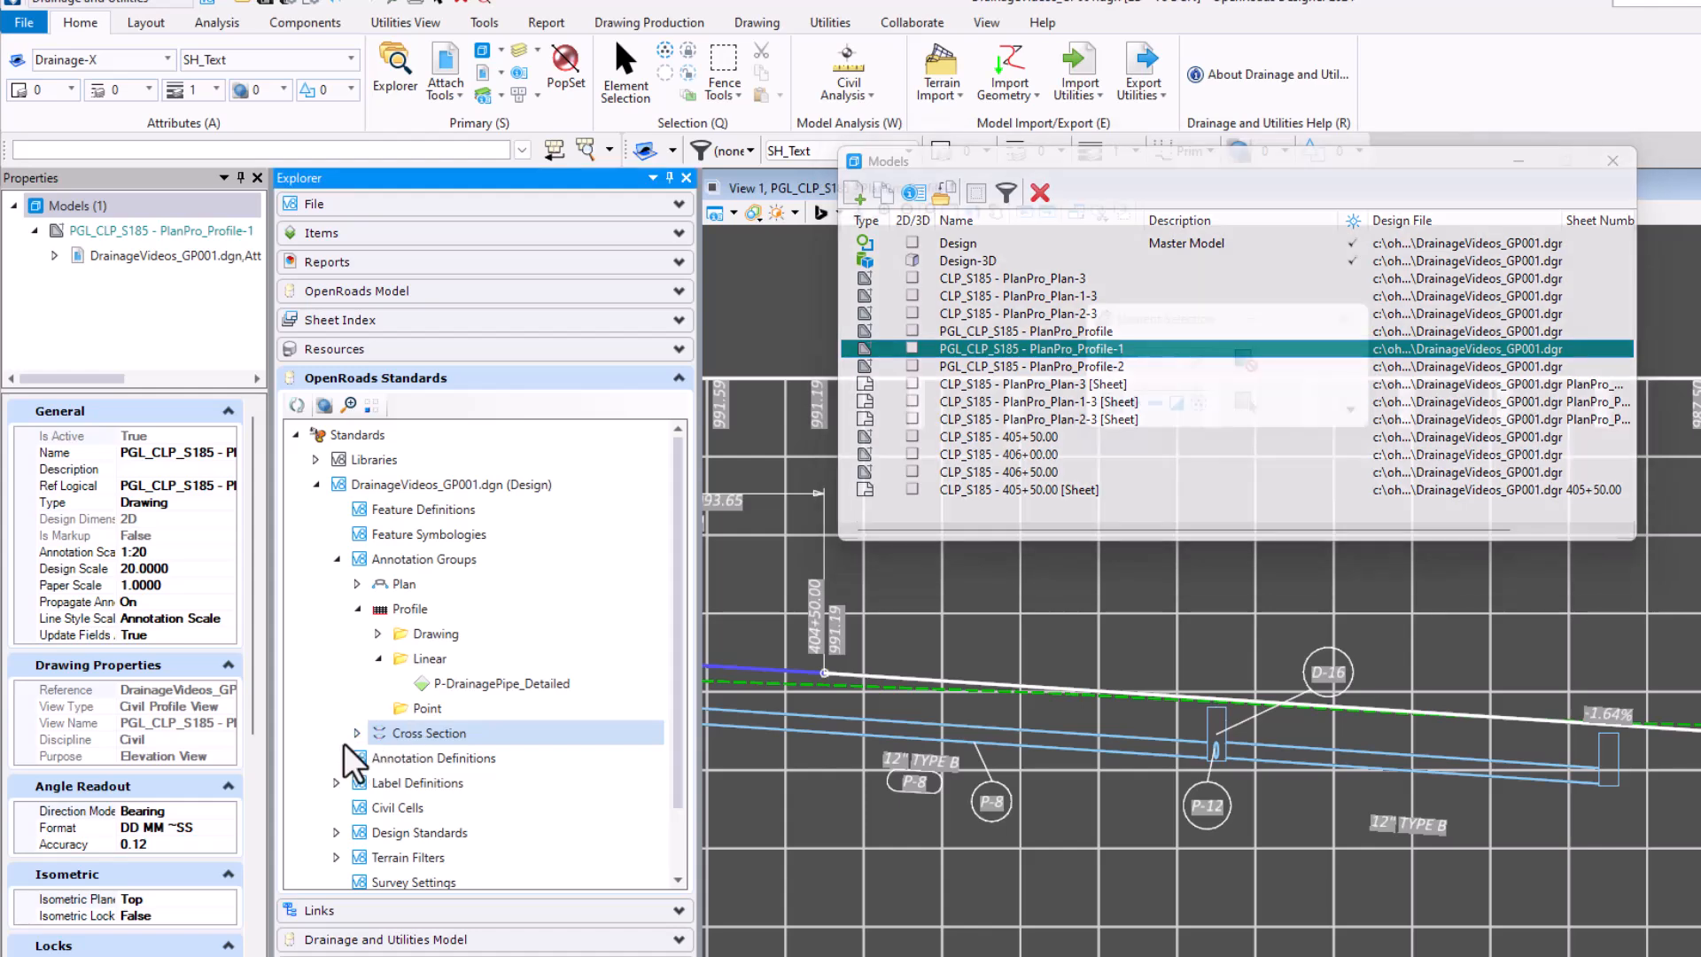
{"action": "left_click", "coordinate": [357, 733]}
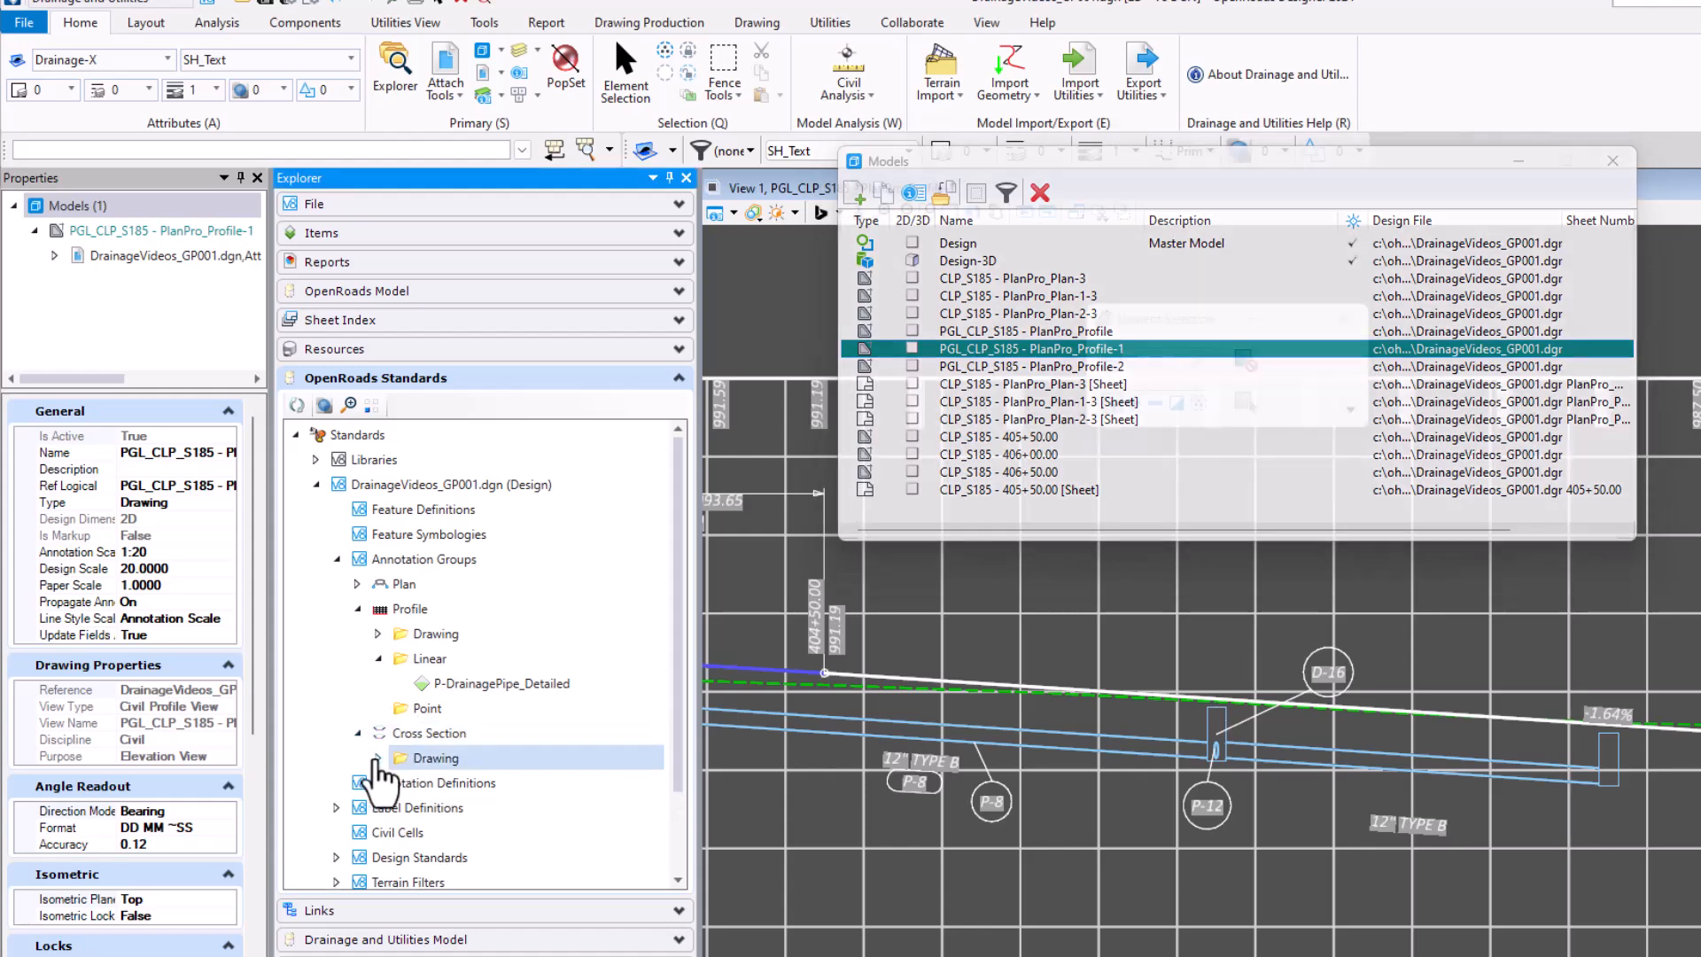
{"action": "left_click", "coordinate": [377, 758]}
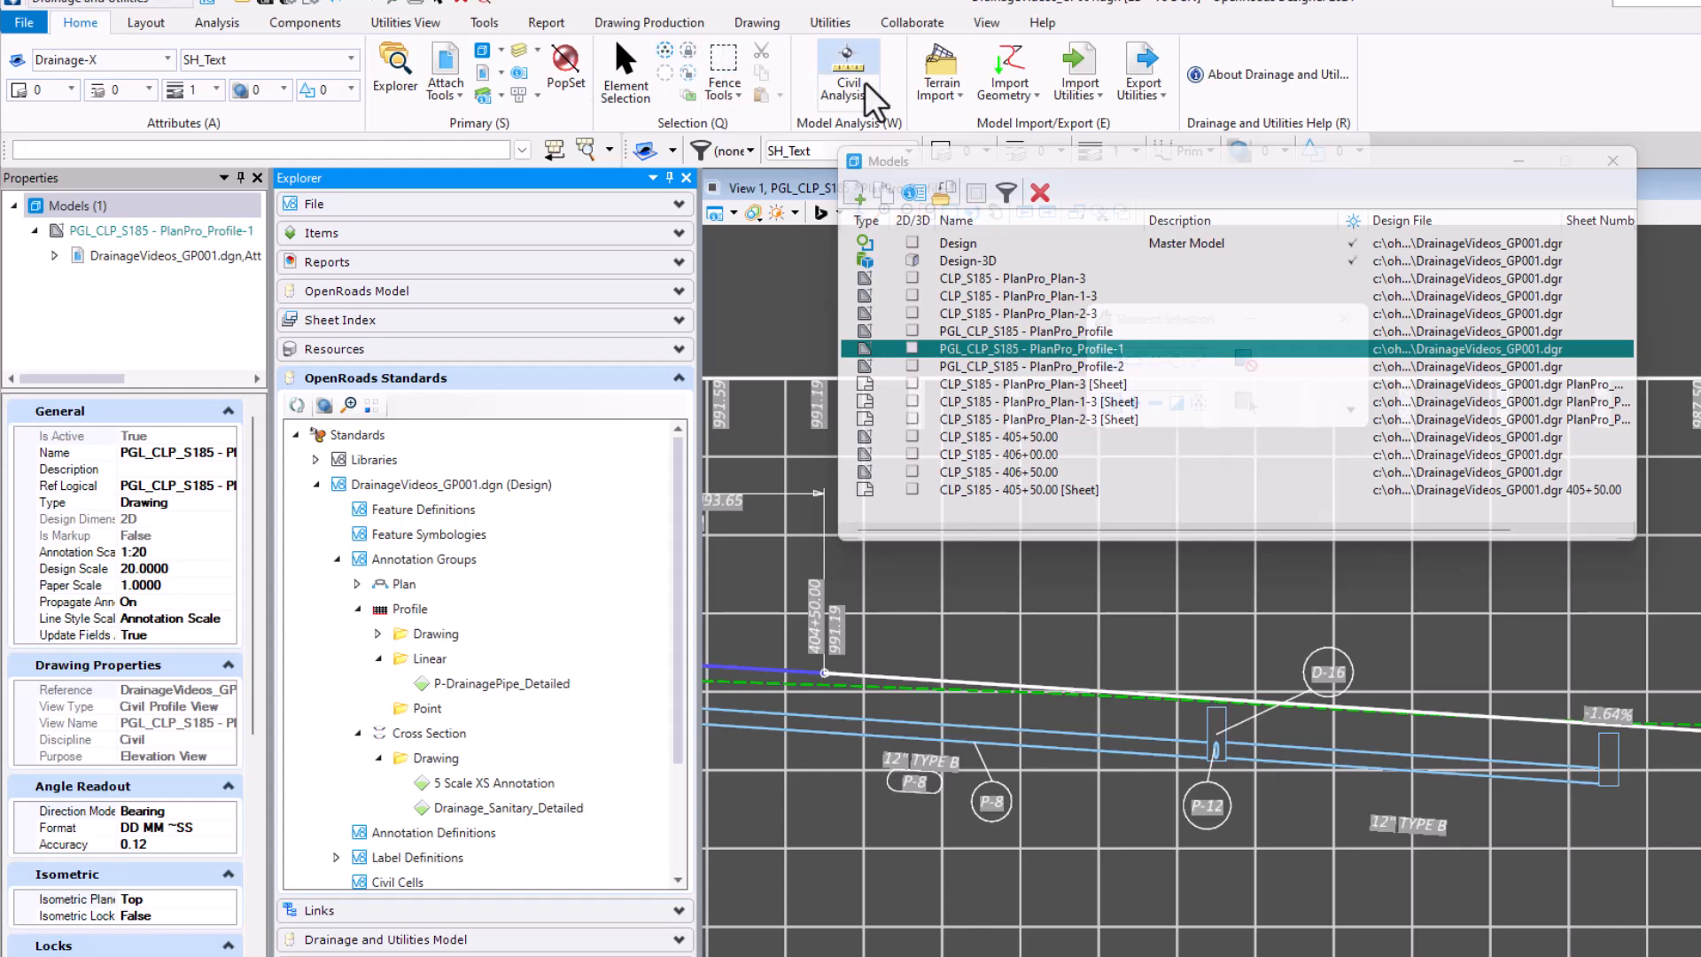
{"action": "left_click", "coordinate": [1613, 161]}
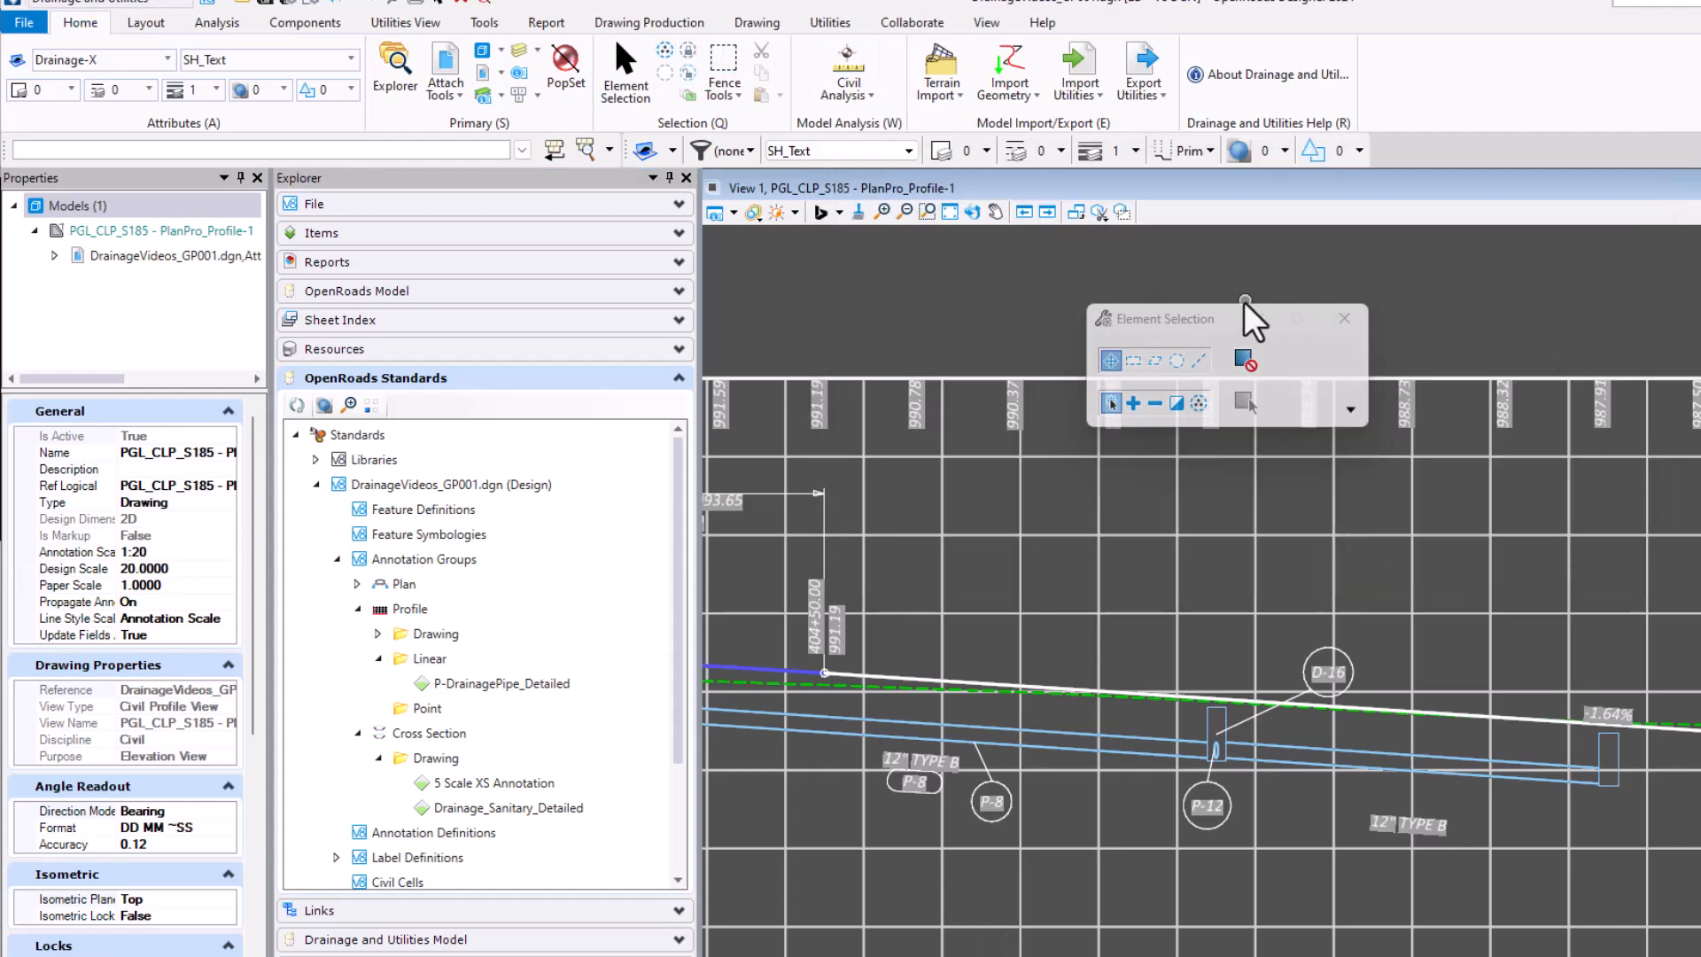
Step: Try to open the cross section Drainage_Sanitary_Detailed group for management while the profile drawing model is active
{"action": "left_click", "coordinate": [660, 23]}
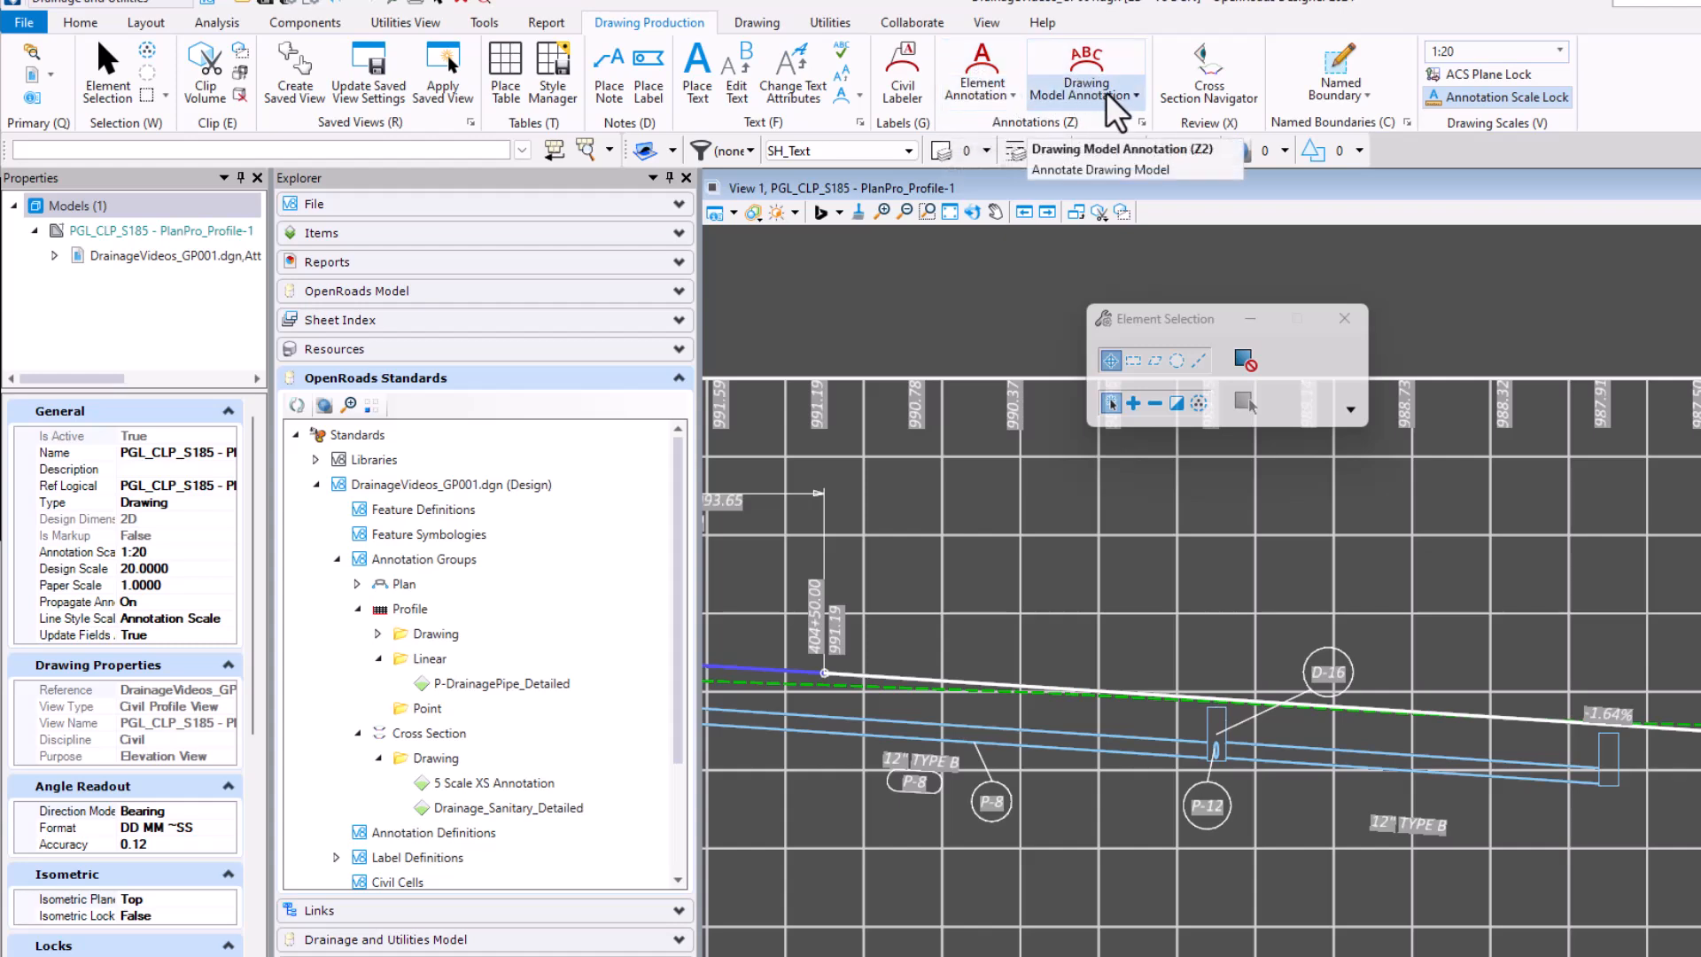
{"action": "mouse_move", "coordinate": [1700, 188]}
{"action": "left_mouse_down"}
{"action": "mouse_move", "coordinate": [1261, 201]}
{"action": "mouse_move", "coordinate": [1307, 225]}
{"action": "mouse_move", "coordinate": [1700, 209]}
{"action": "left_mouse_up"}
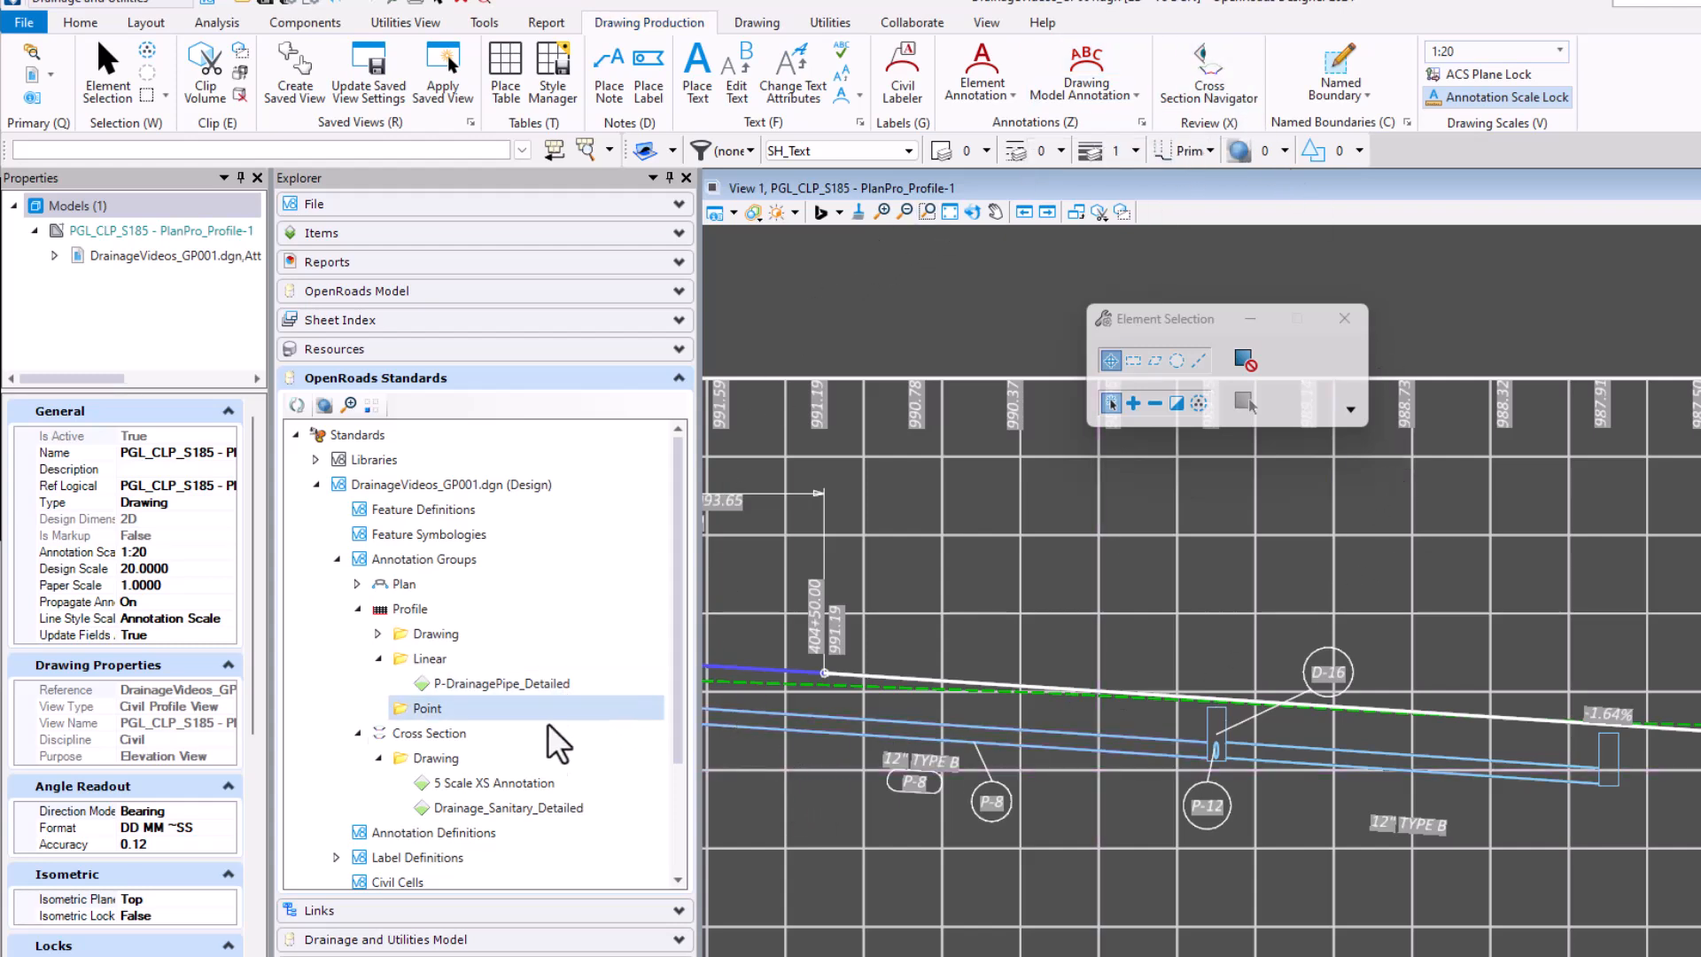
{"action": "left_click", "coordinate": [524, 808]}
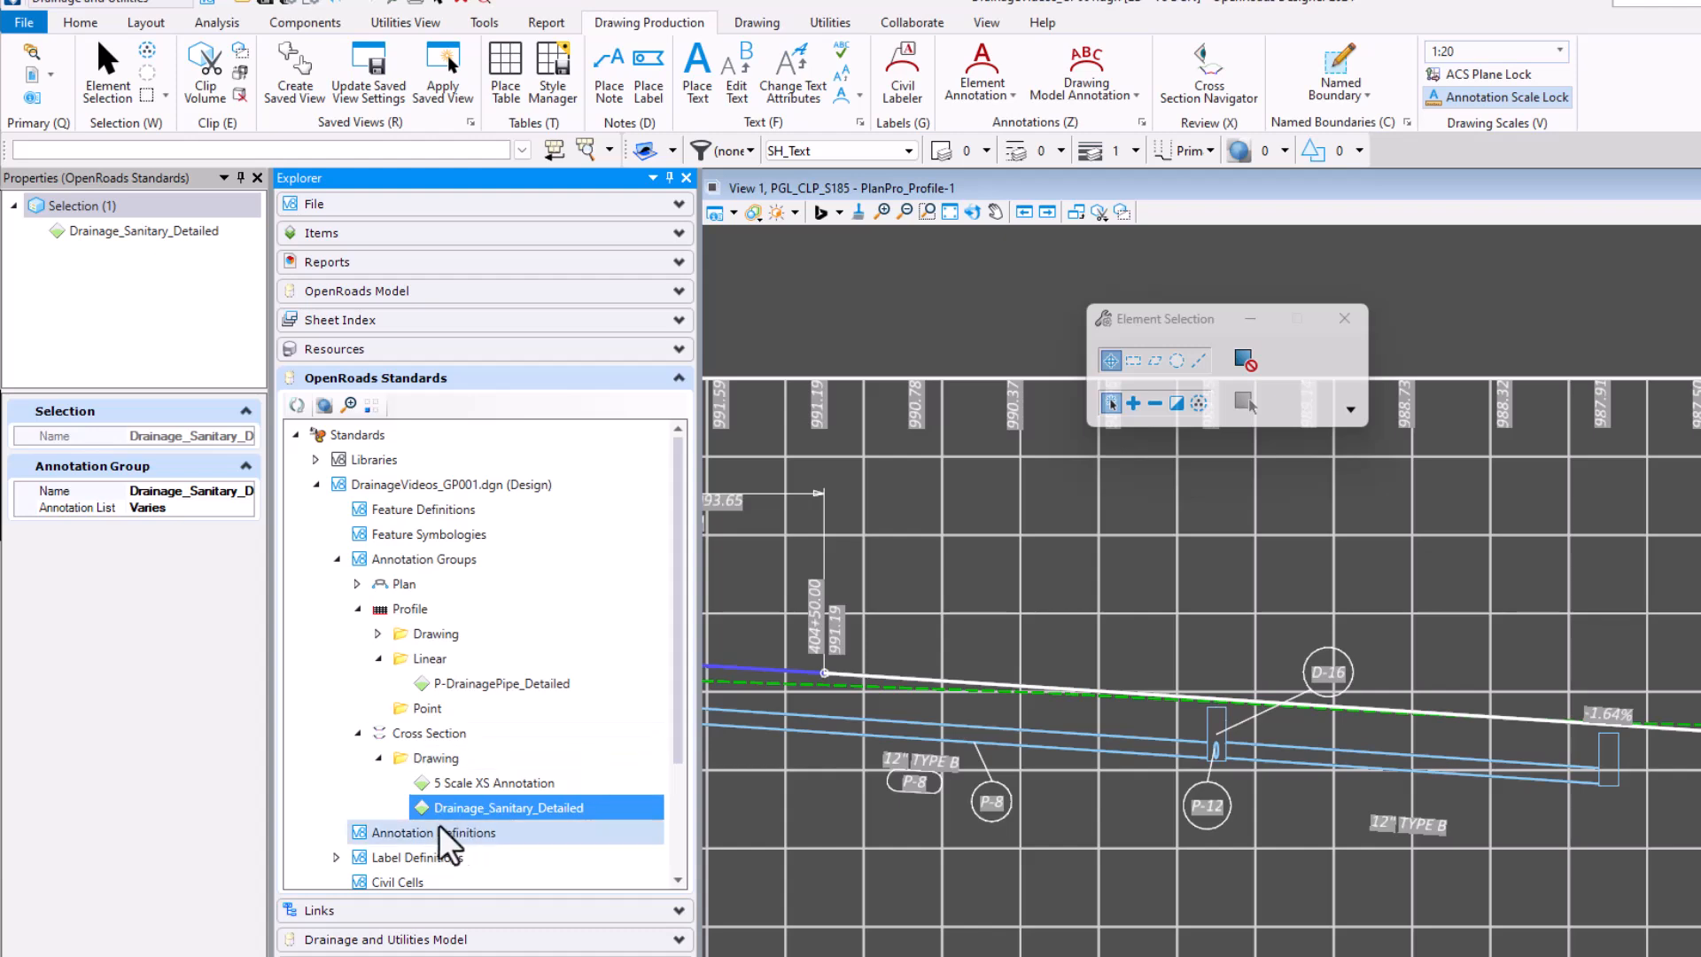
{"action": "right_click", "coordinate": [541, 810]}
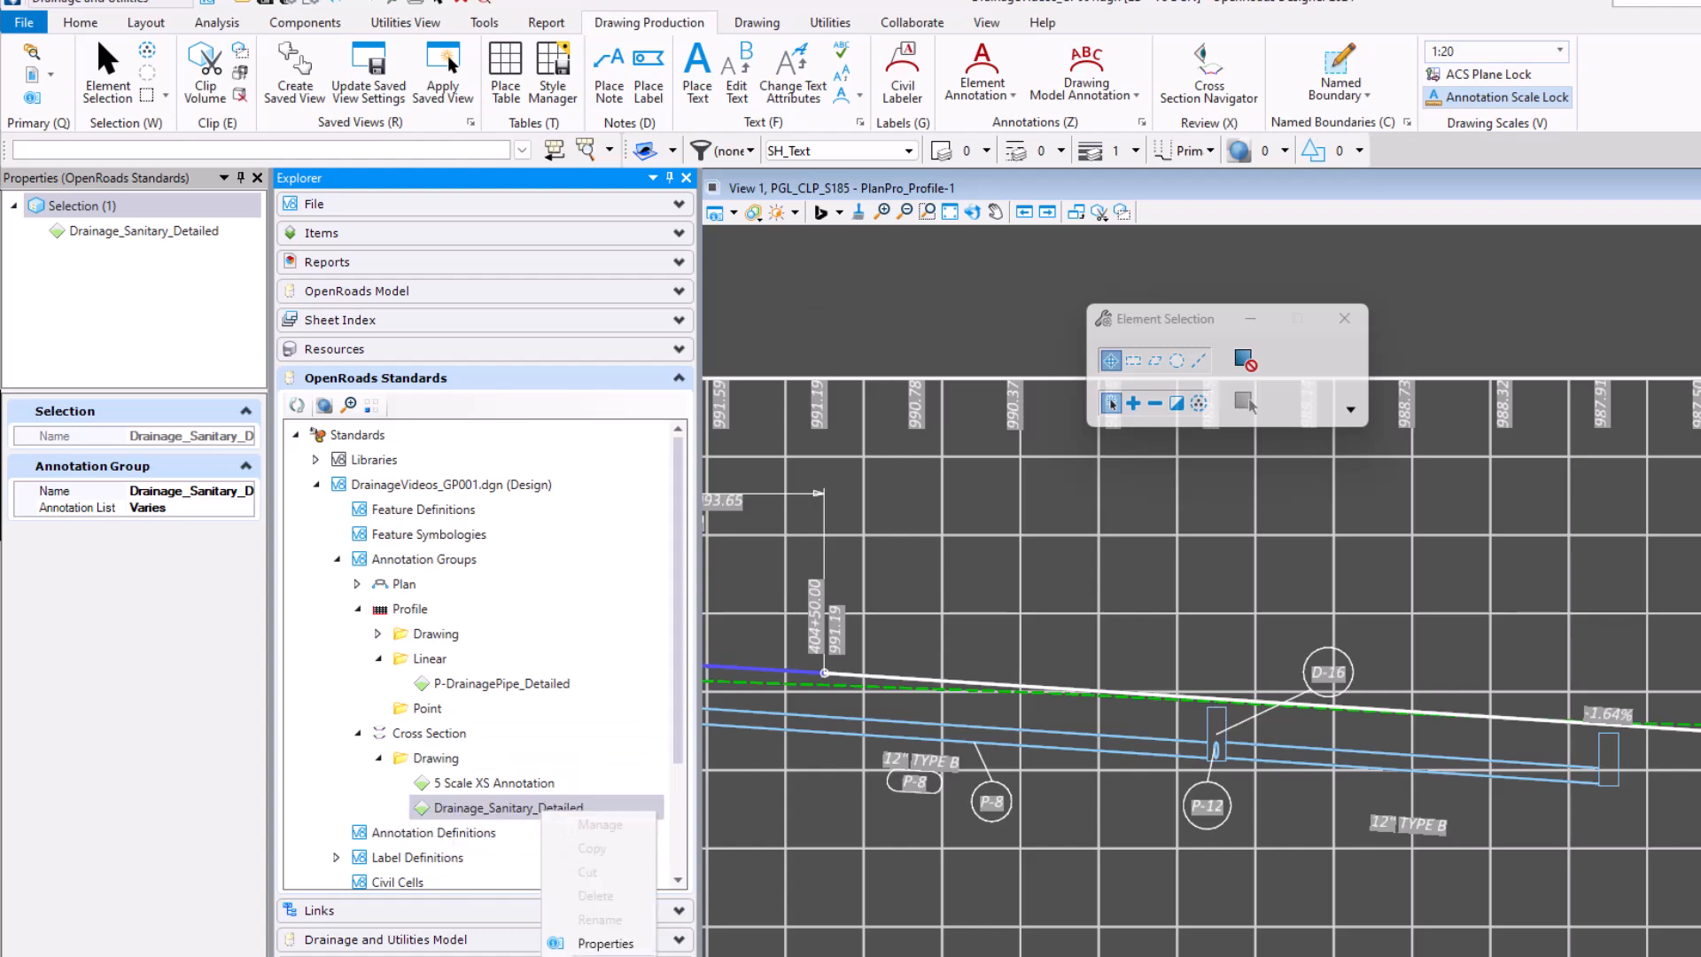
{"action": "key", "text": "Escape"}
Step: Switch to the Design model and open the cross section Drainage_Sanitary_Detailed annotation group for management
{"action": "left_click_drag", "start_coordinate": [1700, 310], "coordinate": [1309, 321]}
{"action": "double_click", "coordinate": [1236, 383]}
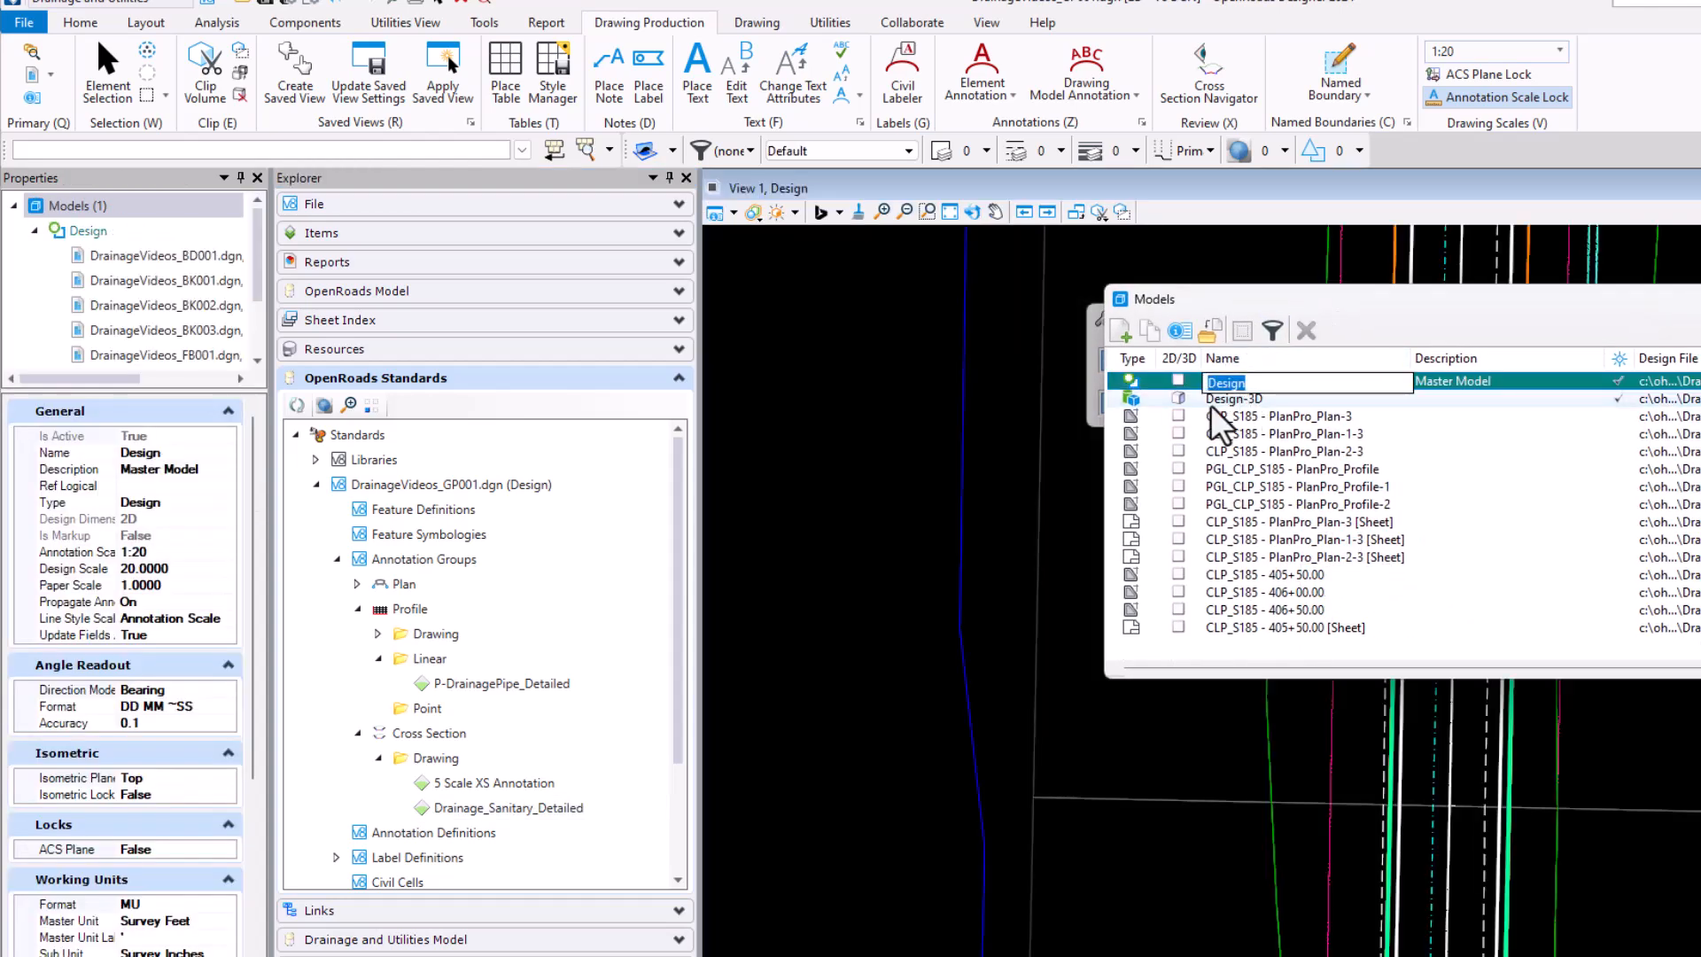
{"action": "left_click", "coordinate": [1189, 381]}
{"action": "left_click", "coordinate": [540, 806]}
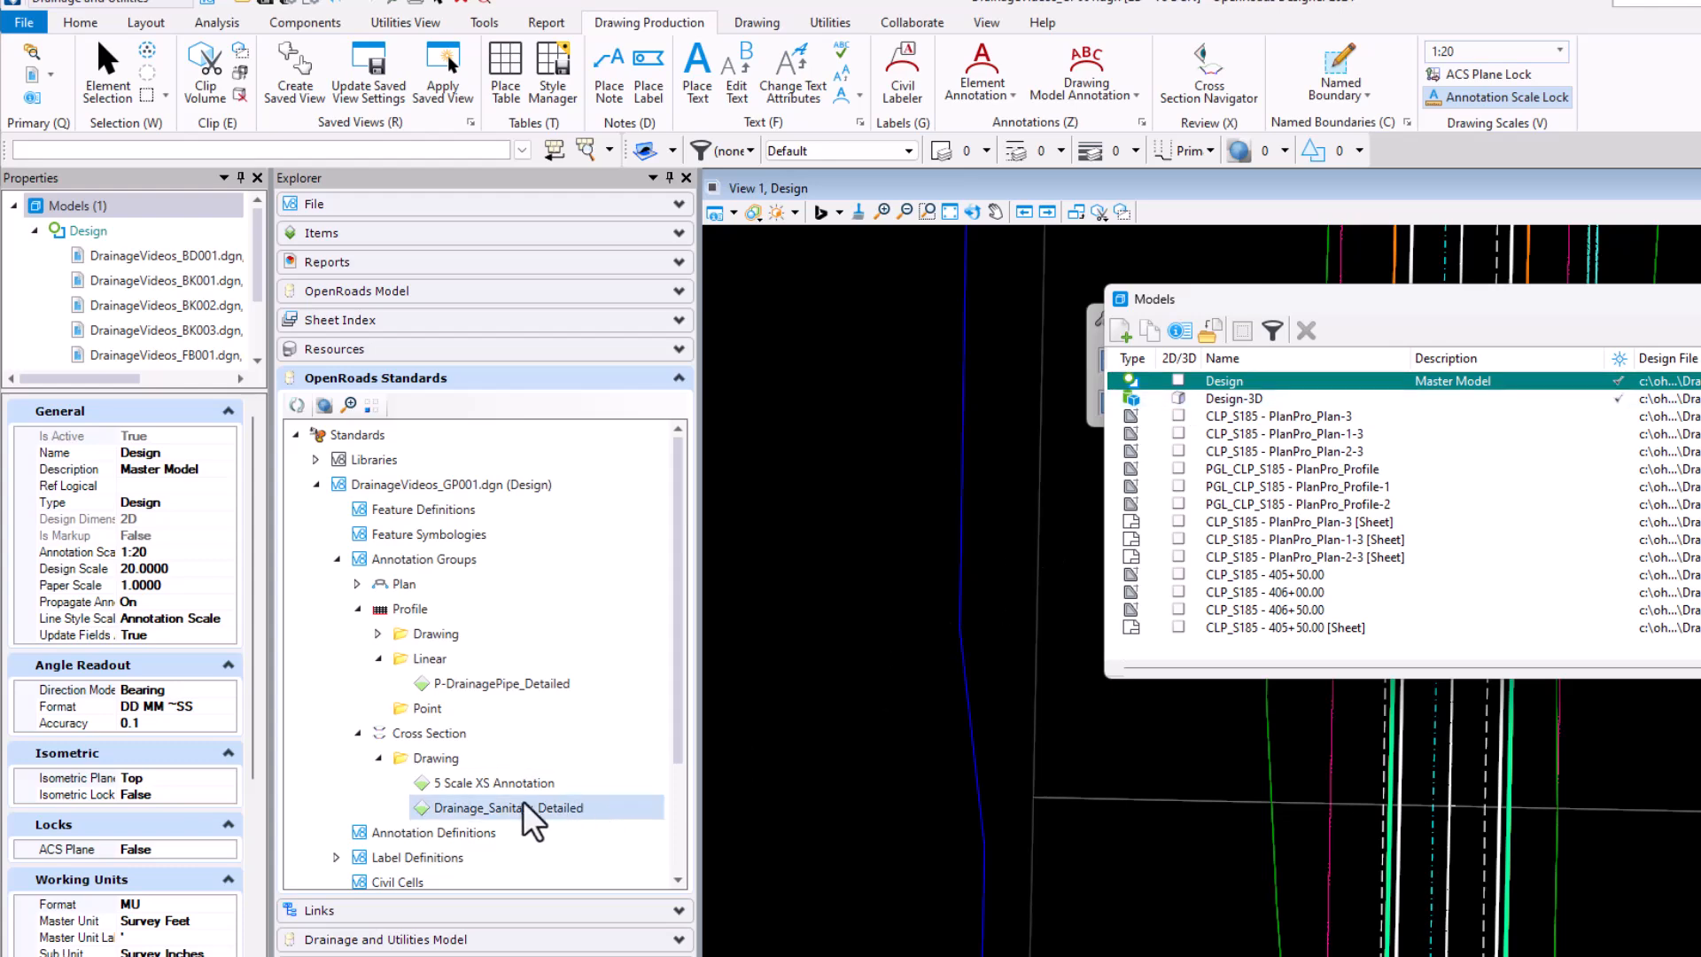
{"action": "right_click", "coordinate": [519, 806]}
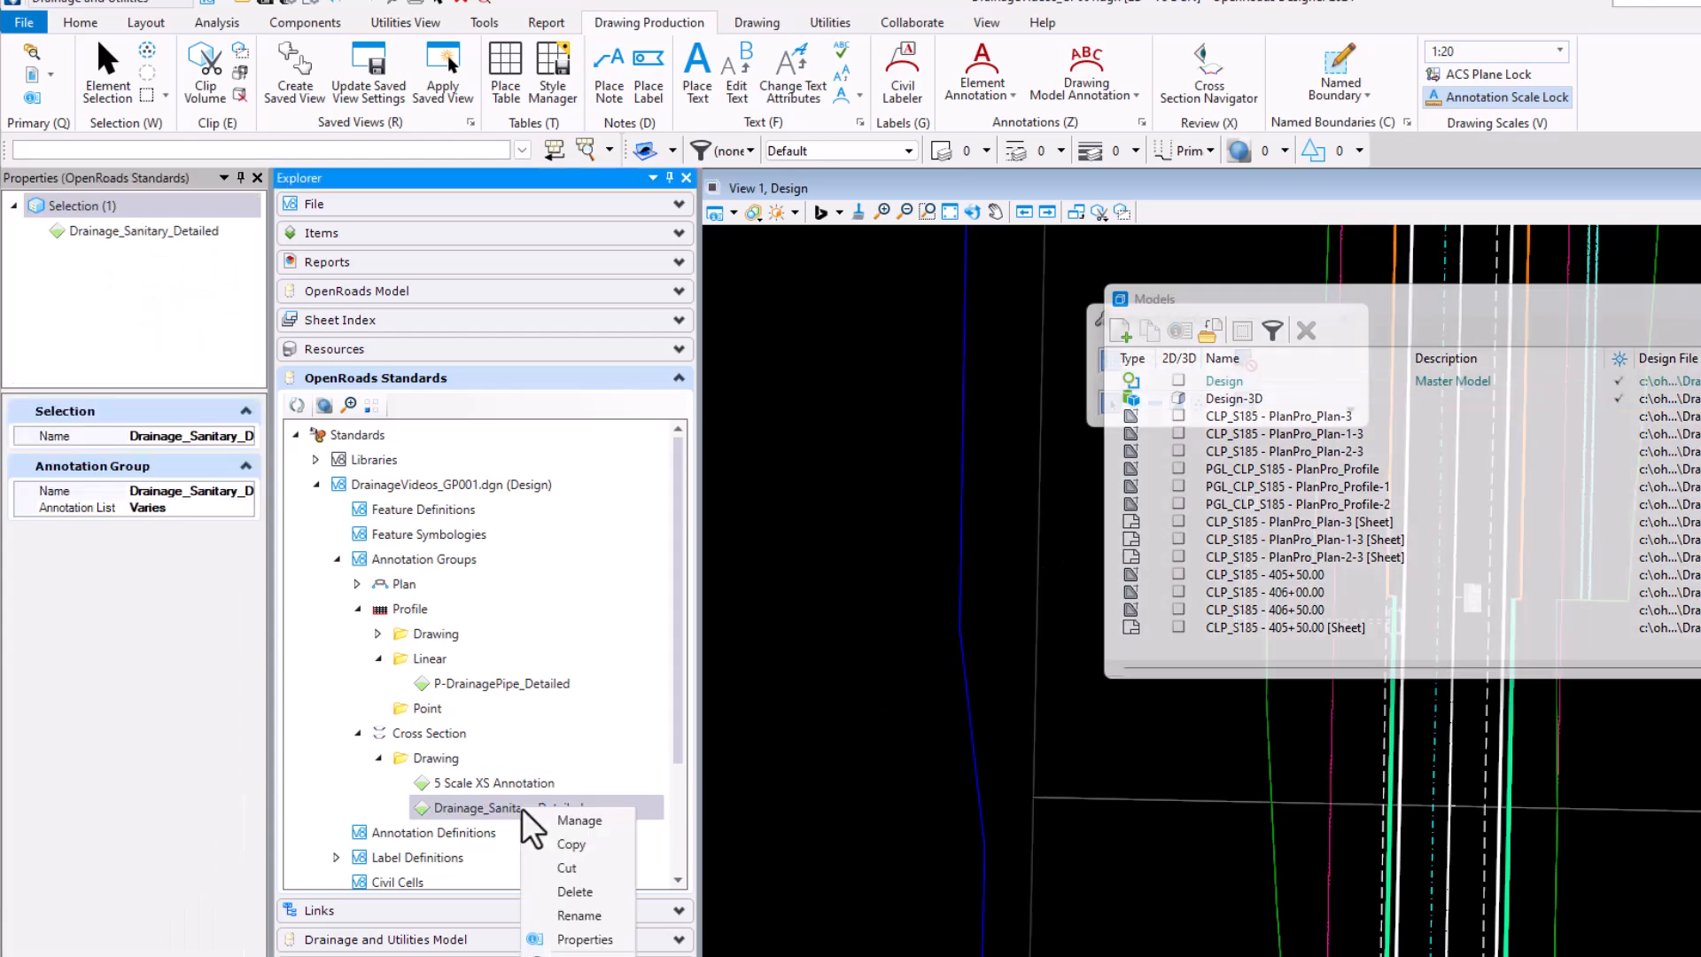
{"action": "left_click", "coordinate": [542, 815]}
{"action": "left_click_drag", "start_coordinate": [673, 128], "coordinate": [1192, 212]}
Step: Open the location filter of the DrainageFull-P annotation to examine its point feature definition expressions
{"action": "left_click", "coordinate": [1010, 282]}
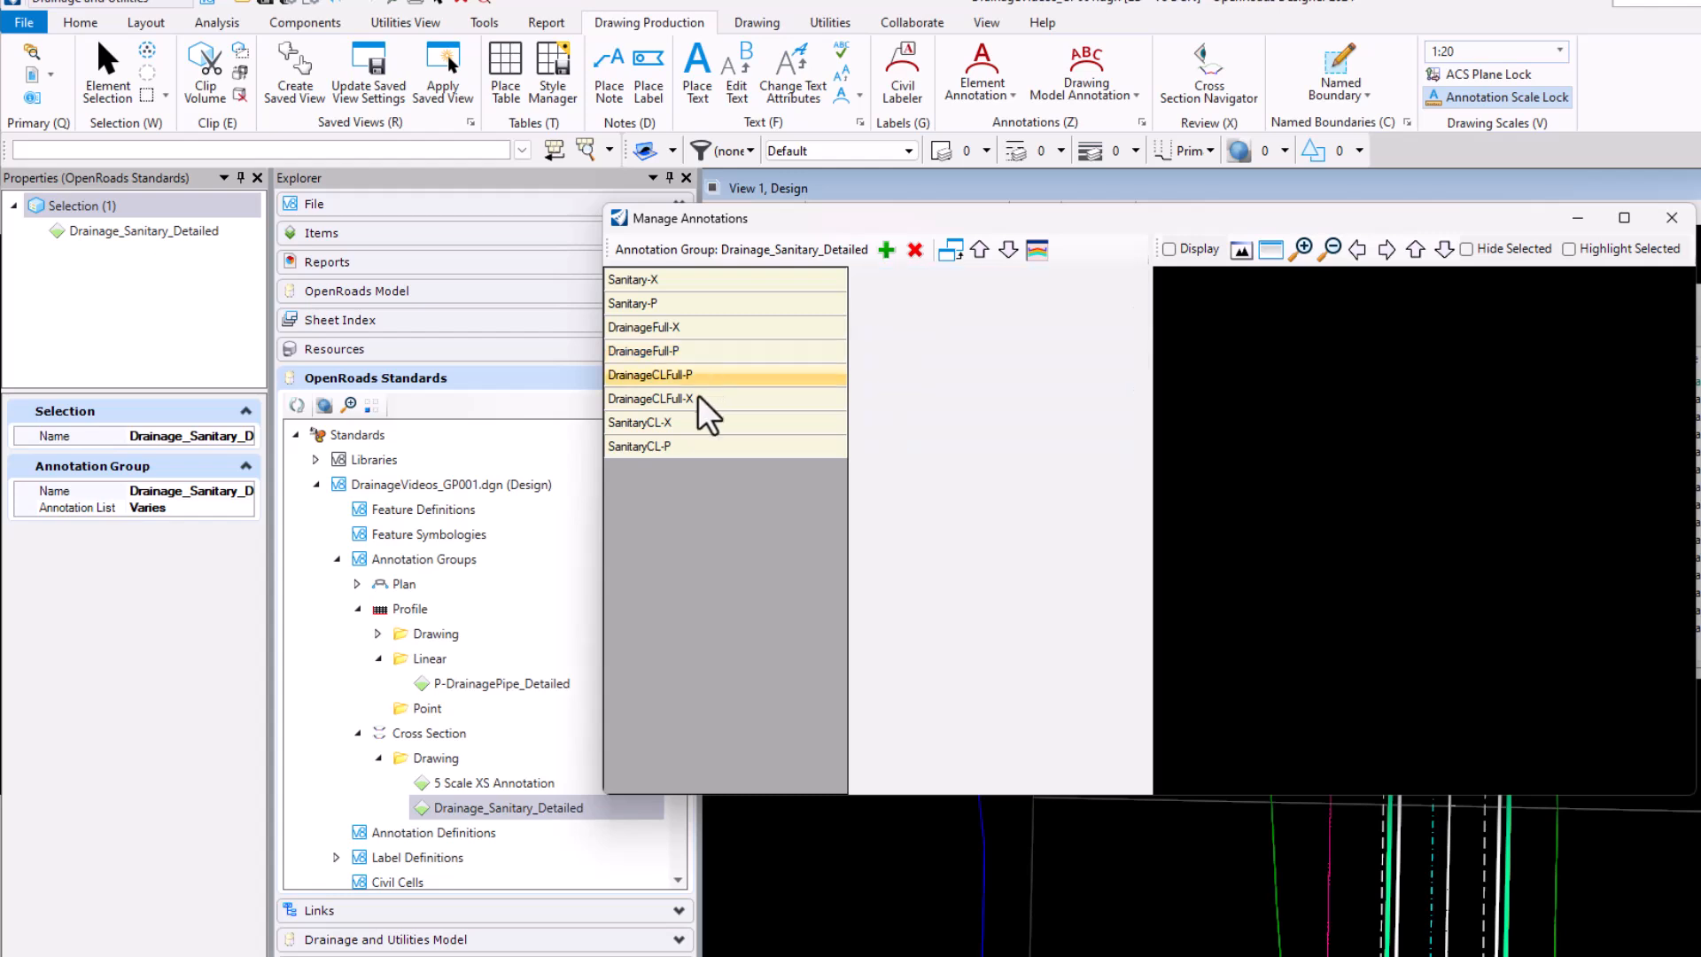
{"action": "left_click", "coordinate": [678, 350]}
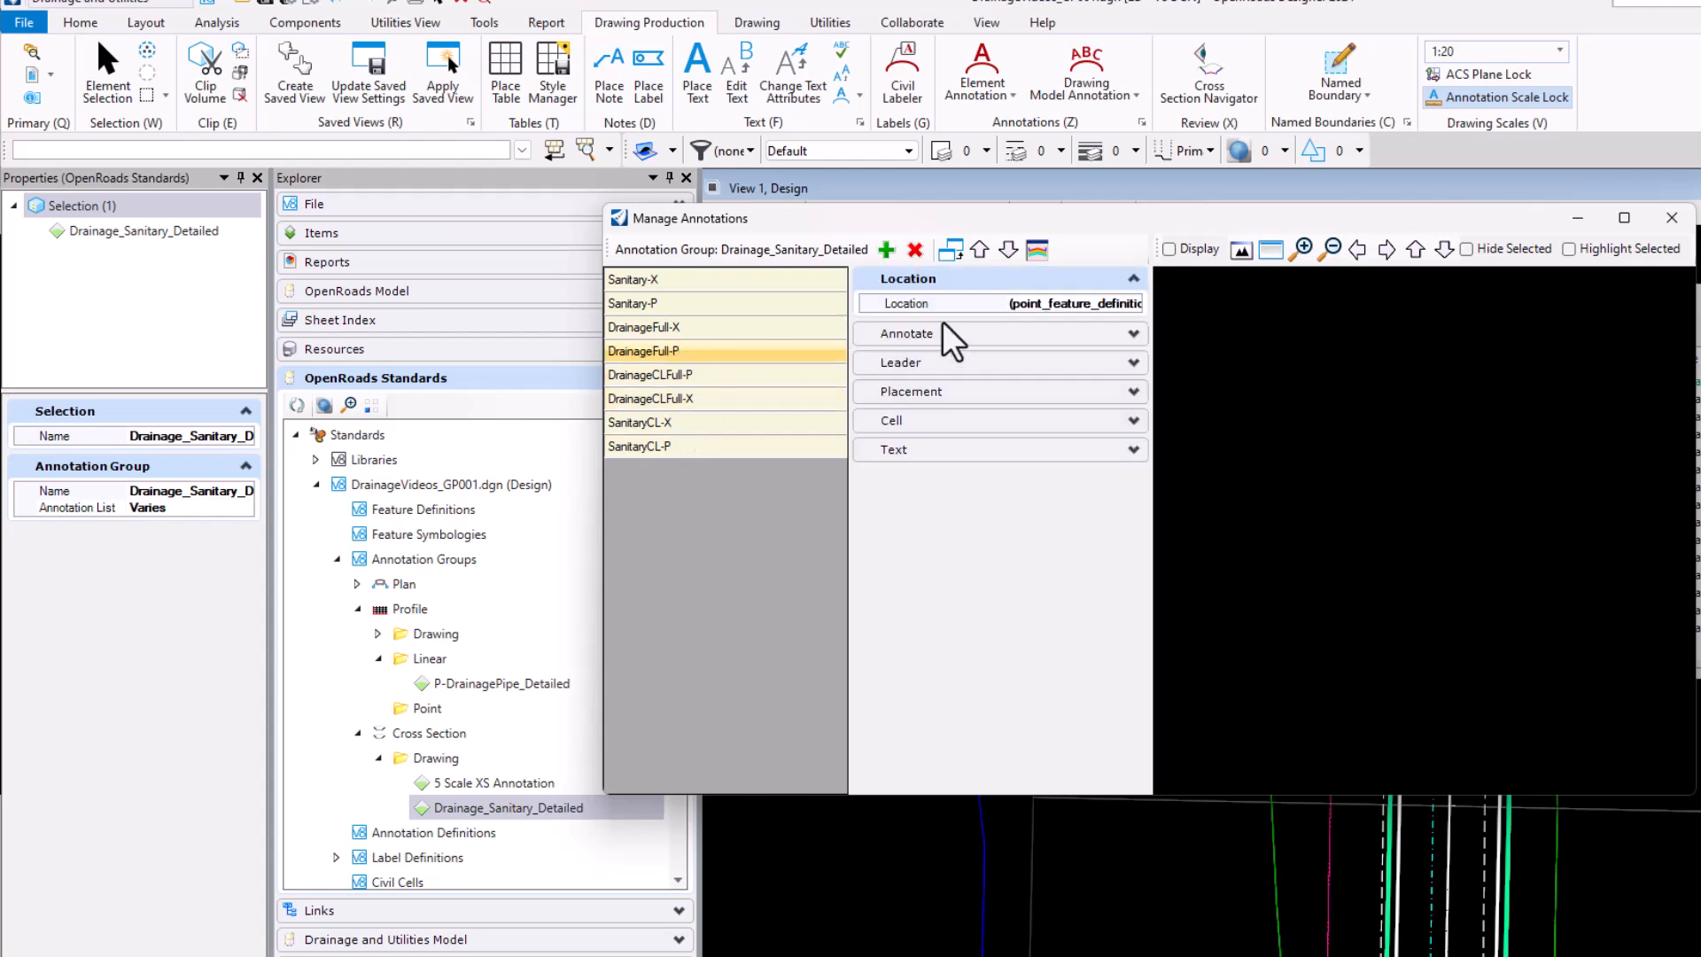
{"action": "left_click", "coordinate": [1139, 307]}
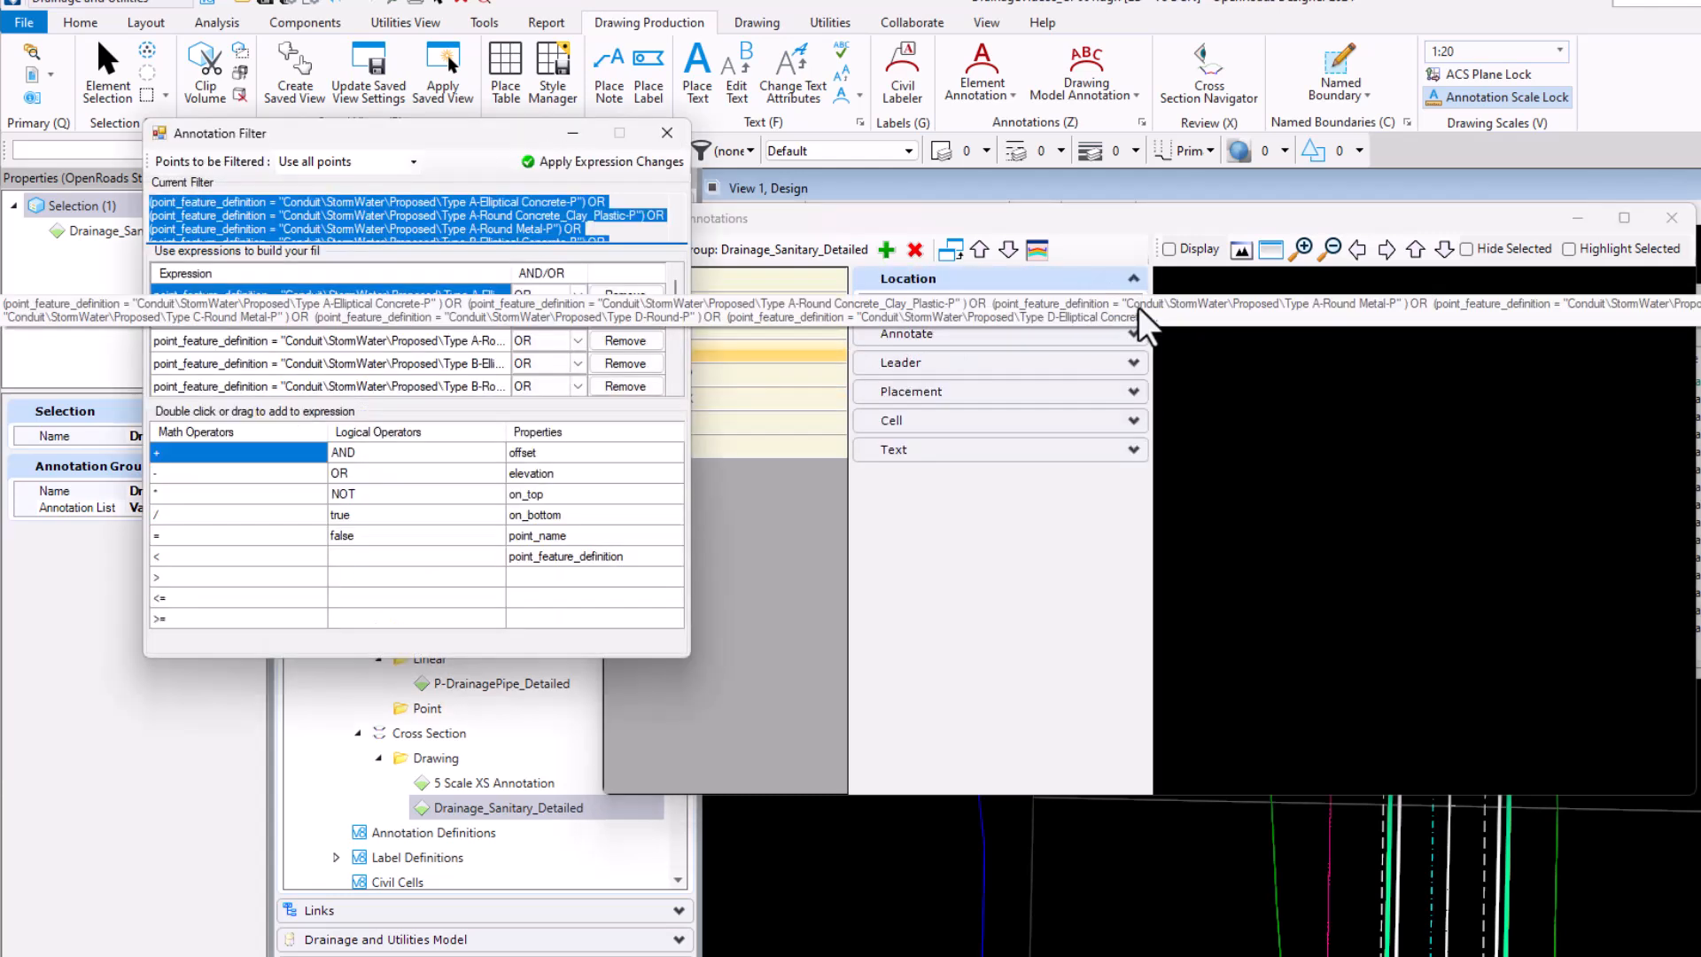
Step: Examine the remaining point feature definitions in the DrainageFull-P location filter and close the filter
{"action": "left_click_drag", "start_coordinate": [535, 147], "coordinate": [966, 181]}
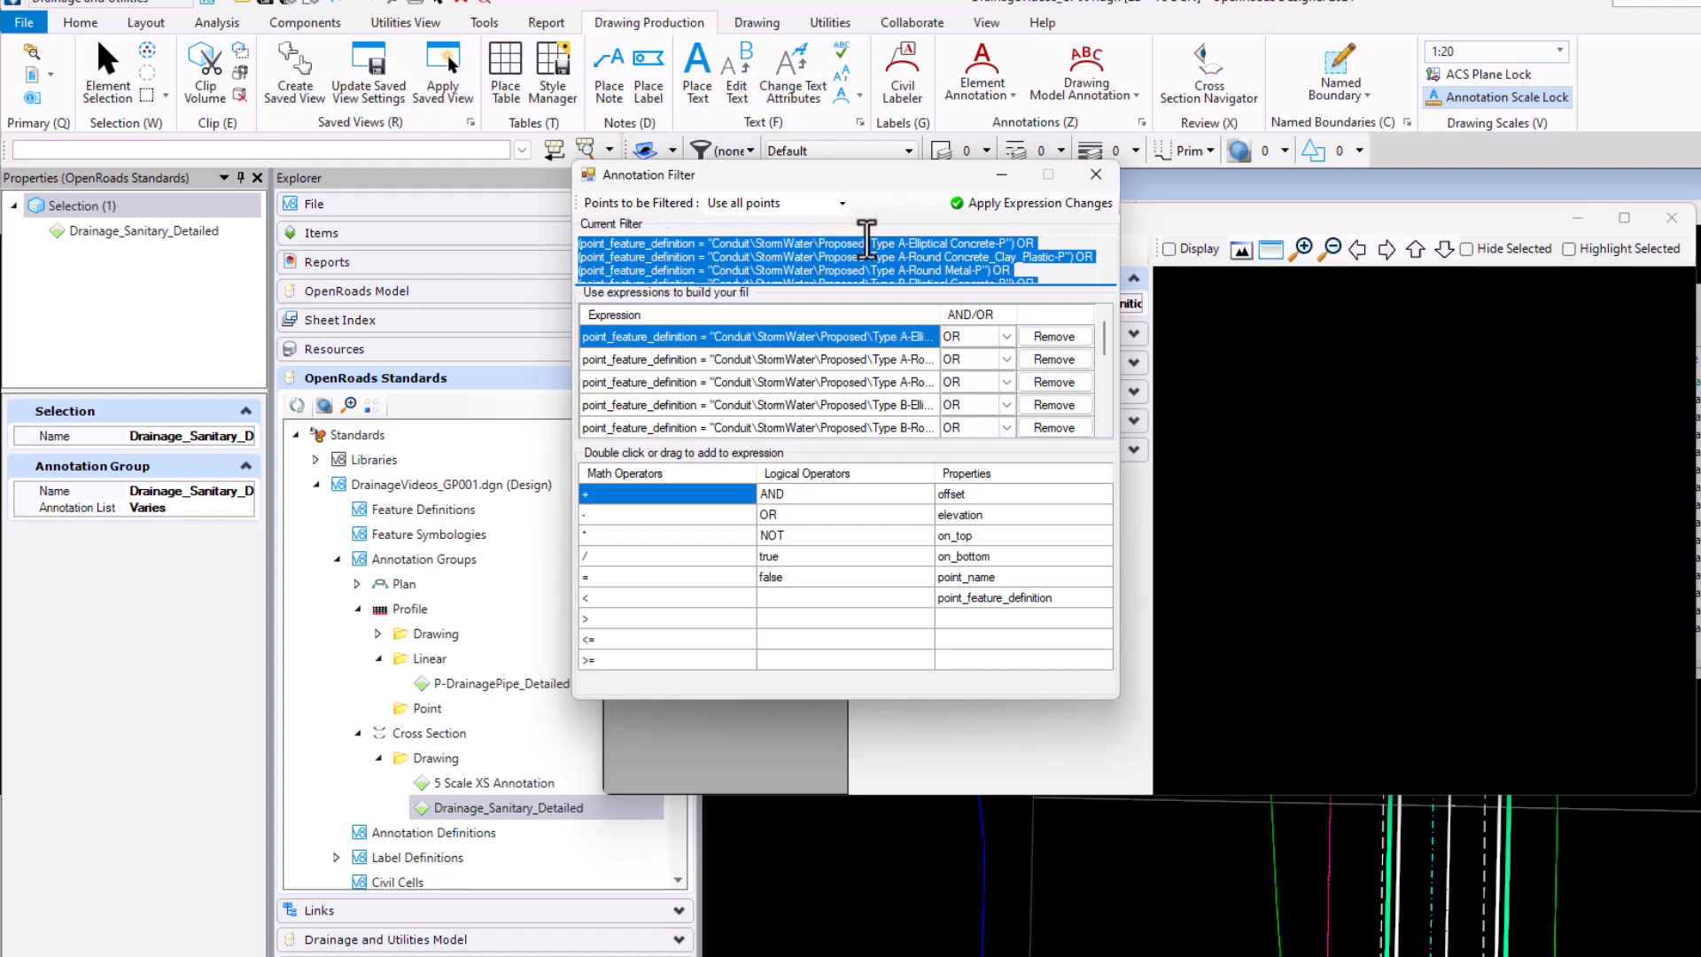
{"action": "scroll", "coordinate": [943, 249], "scroll_direction": "down", "scroll_amount": 1}
{"action": "scroll", "coordinate": [954, 250], "scroll_direction": "down", "scroll_amount": 3}
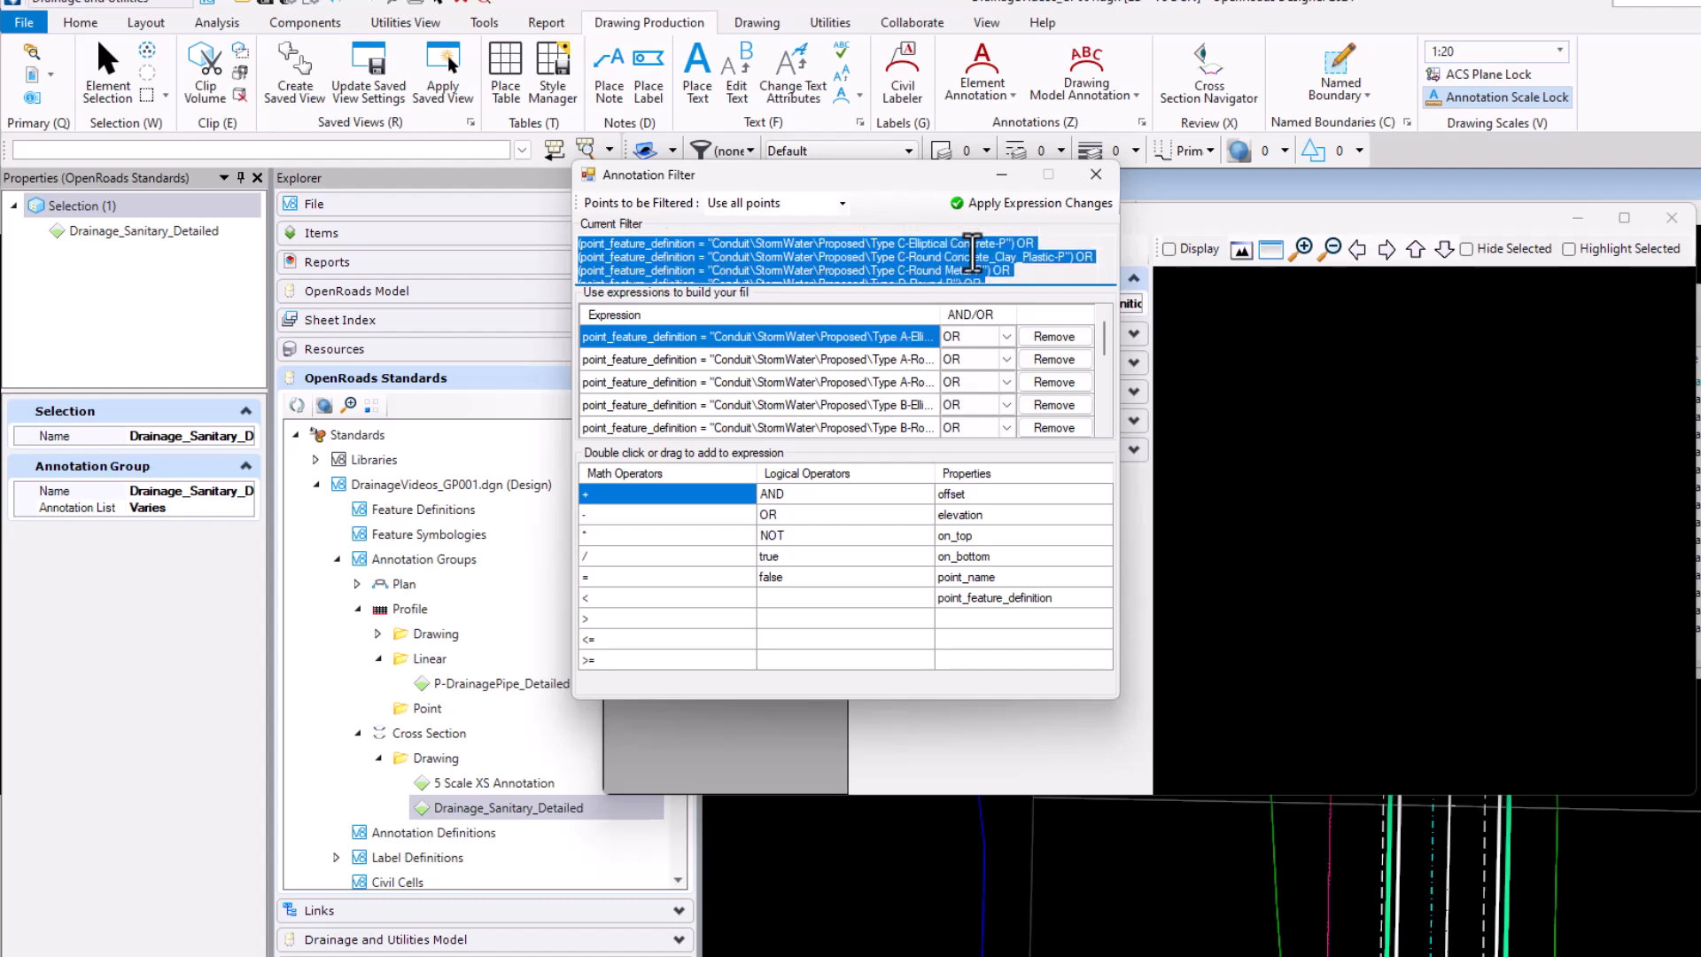
{"action": "left_click", "coordinate": [1095, 174]}
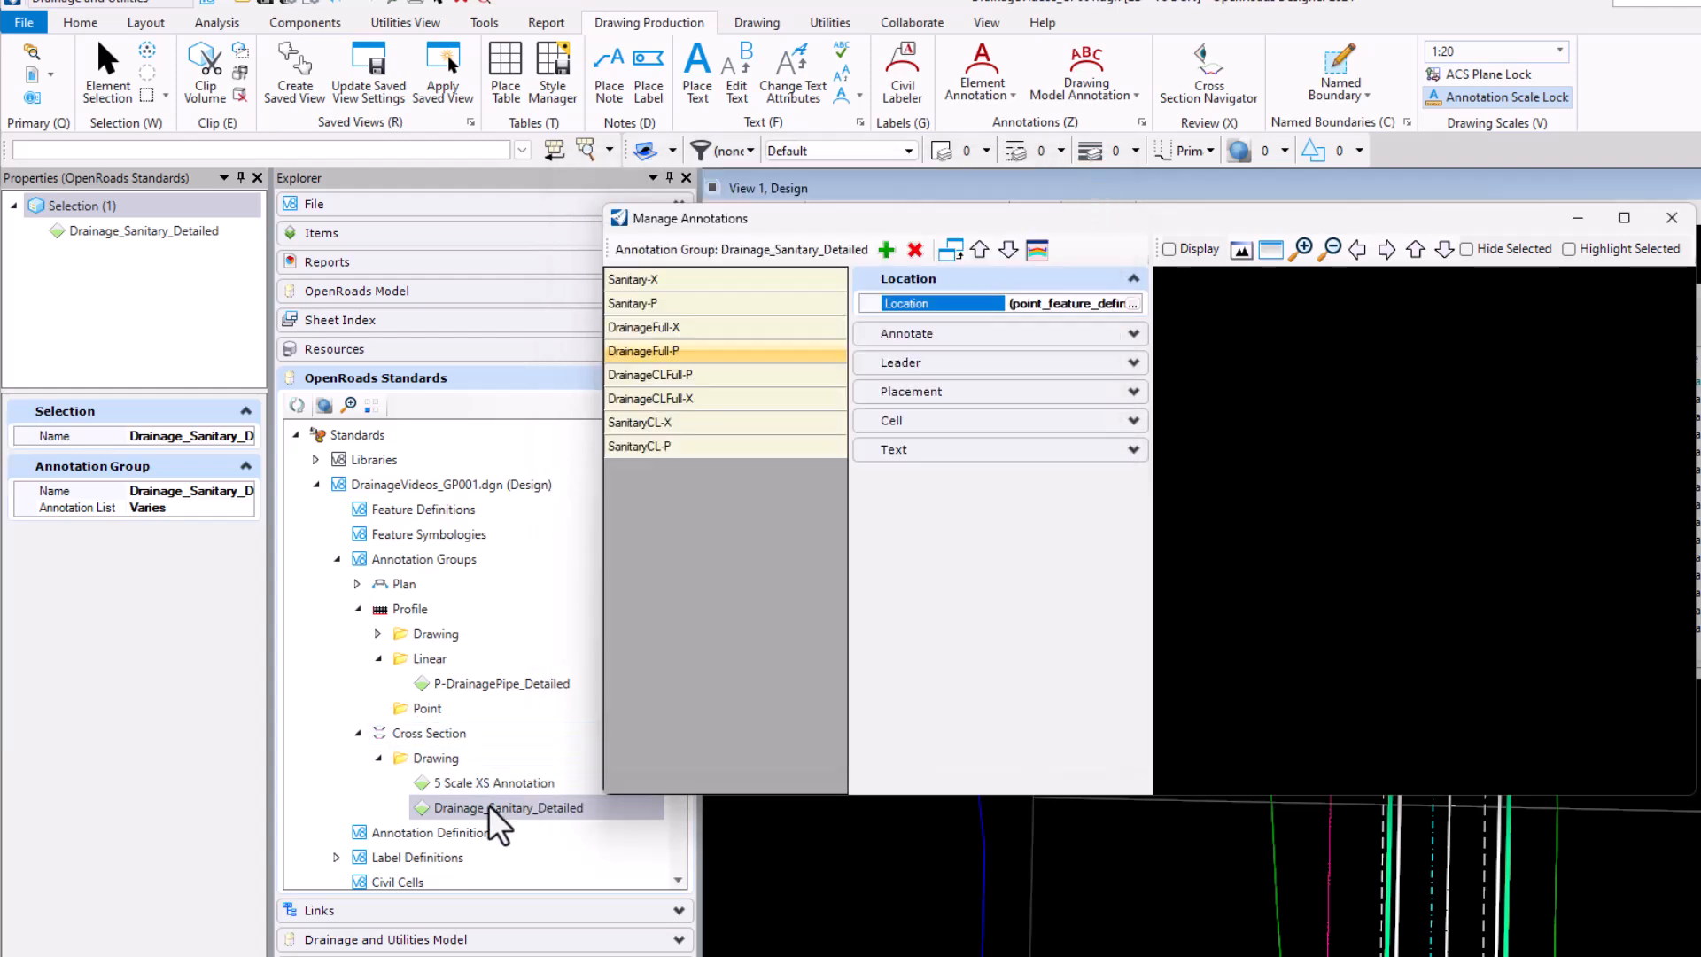
Step: Examine the annotate and text settings of the DrainageFull-P annotation
{"action": "left_click", "coordinate": [921, 328]}
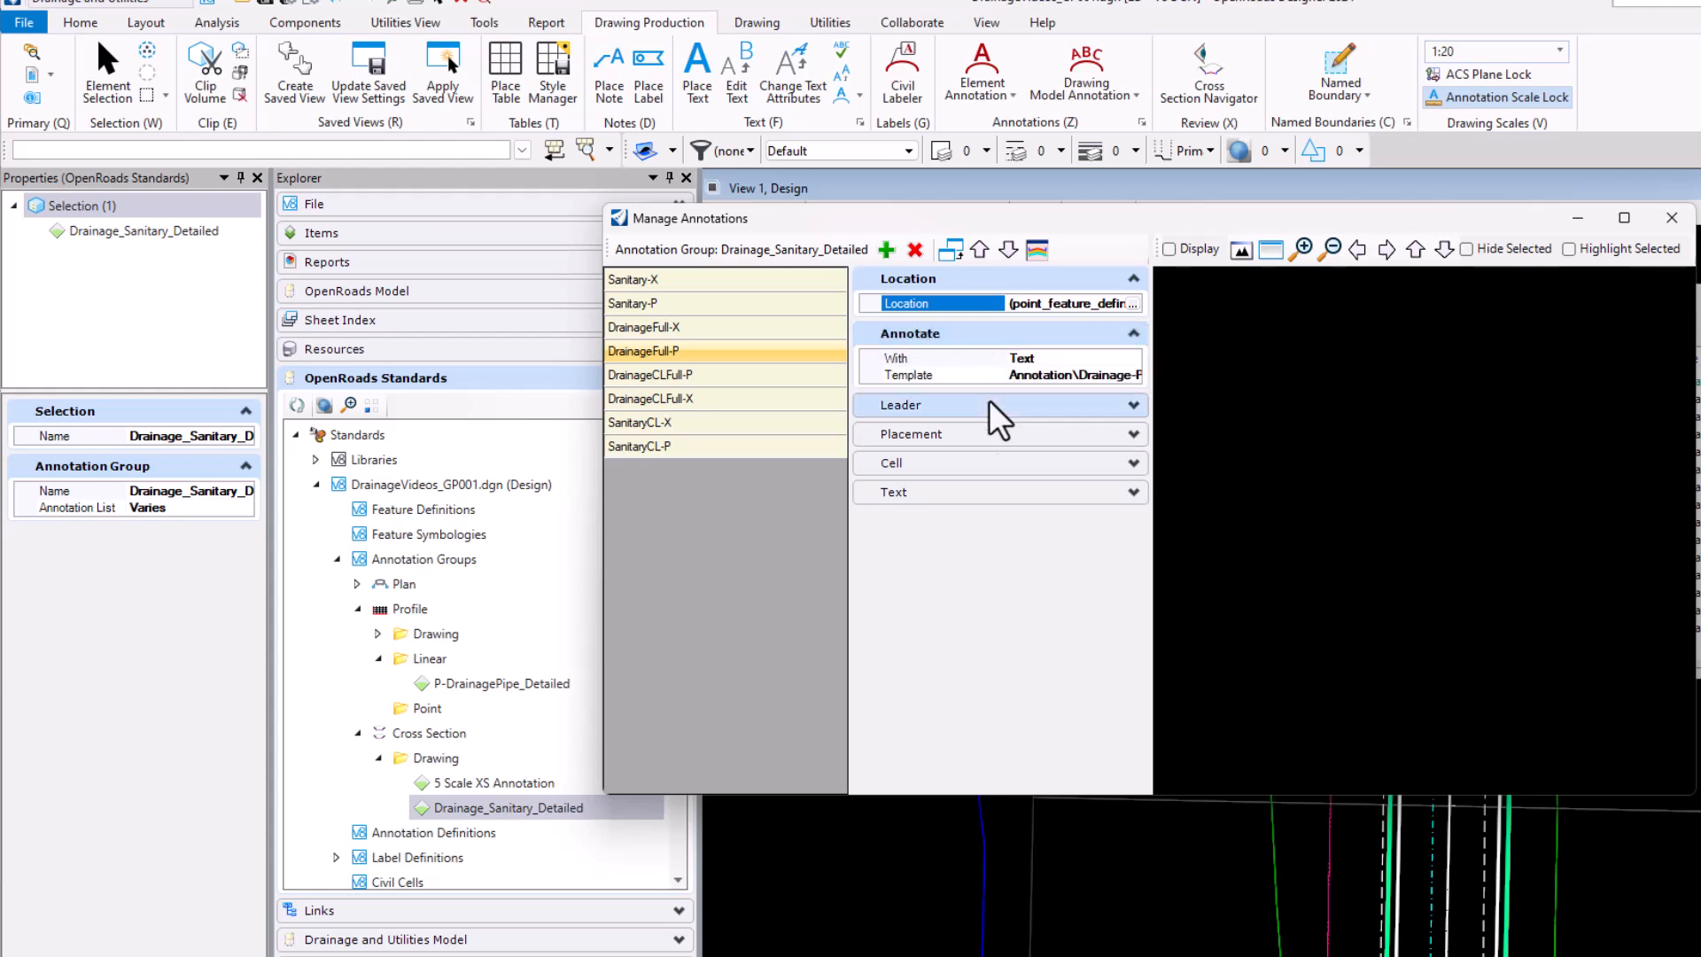
{"action": "left_click", "coordinate": [978, 490]}
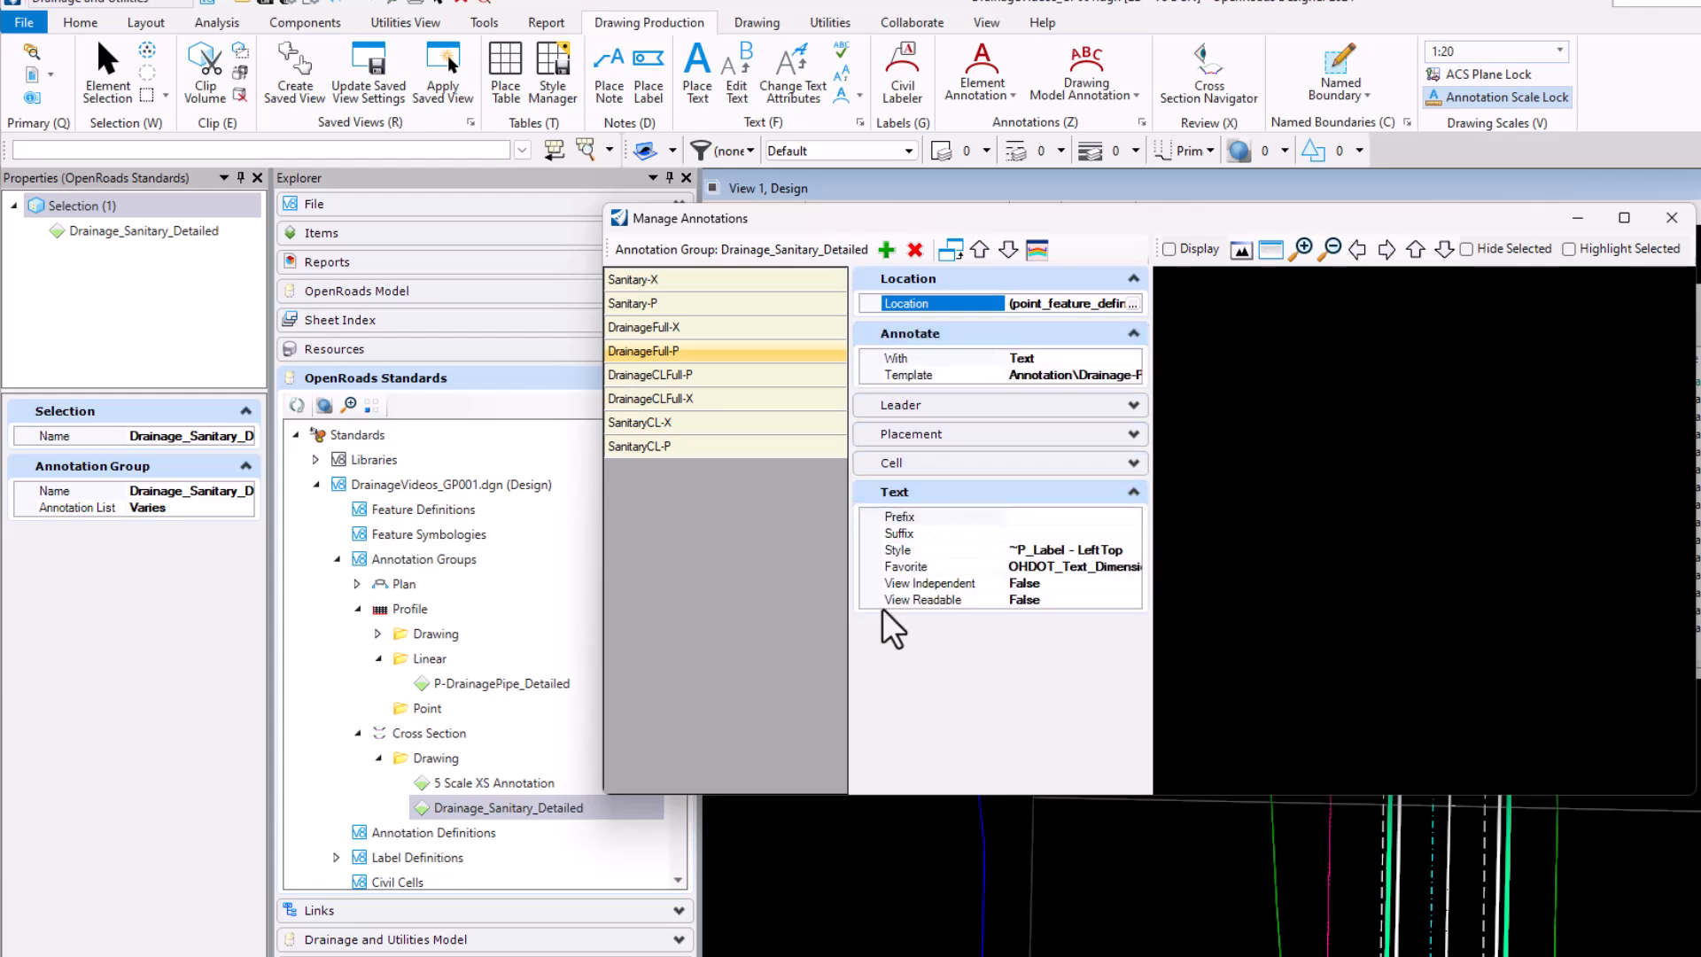
{"action": "left_click", "coordinate": [886, 583]}
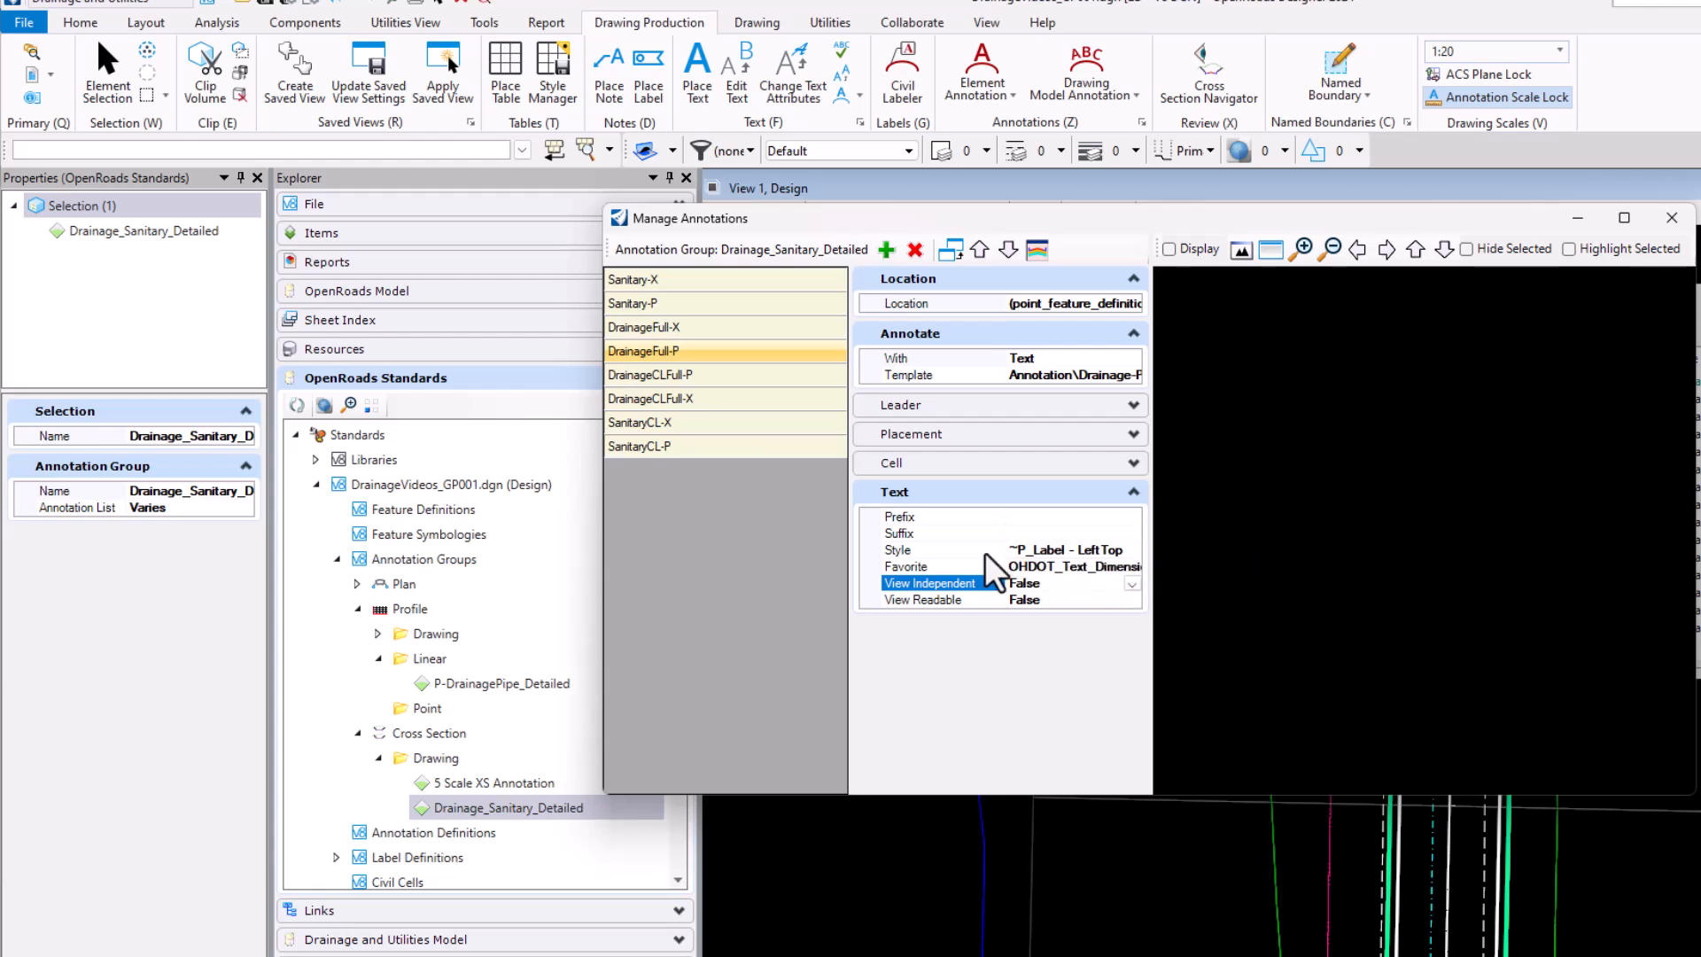
Step: Set the vertical offset of the DrainageFull-P annotation to -0.5 and close the annotation manager
{"action": "left_click", "coordinate": [939, 434]}
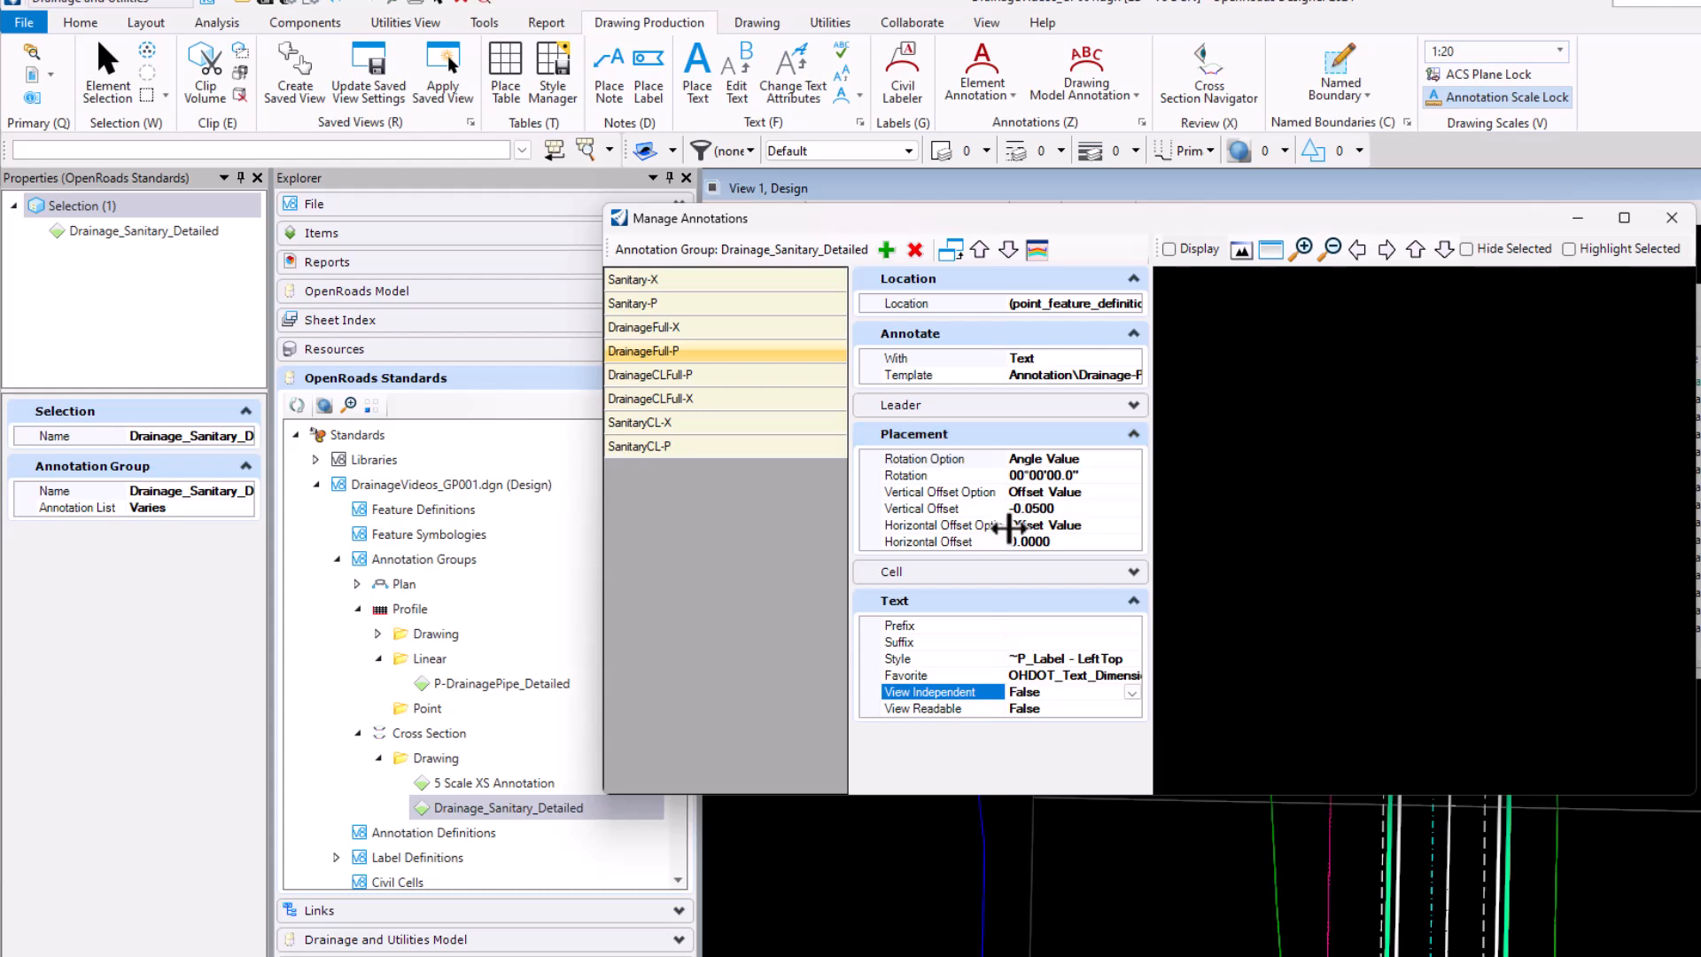
{"action": "left_click", "coordinate": [1039, 508]}
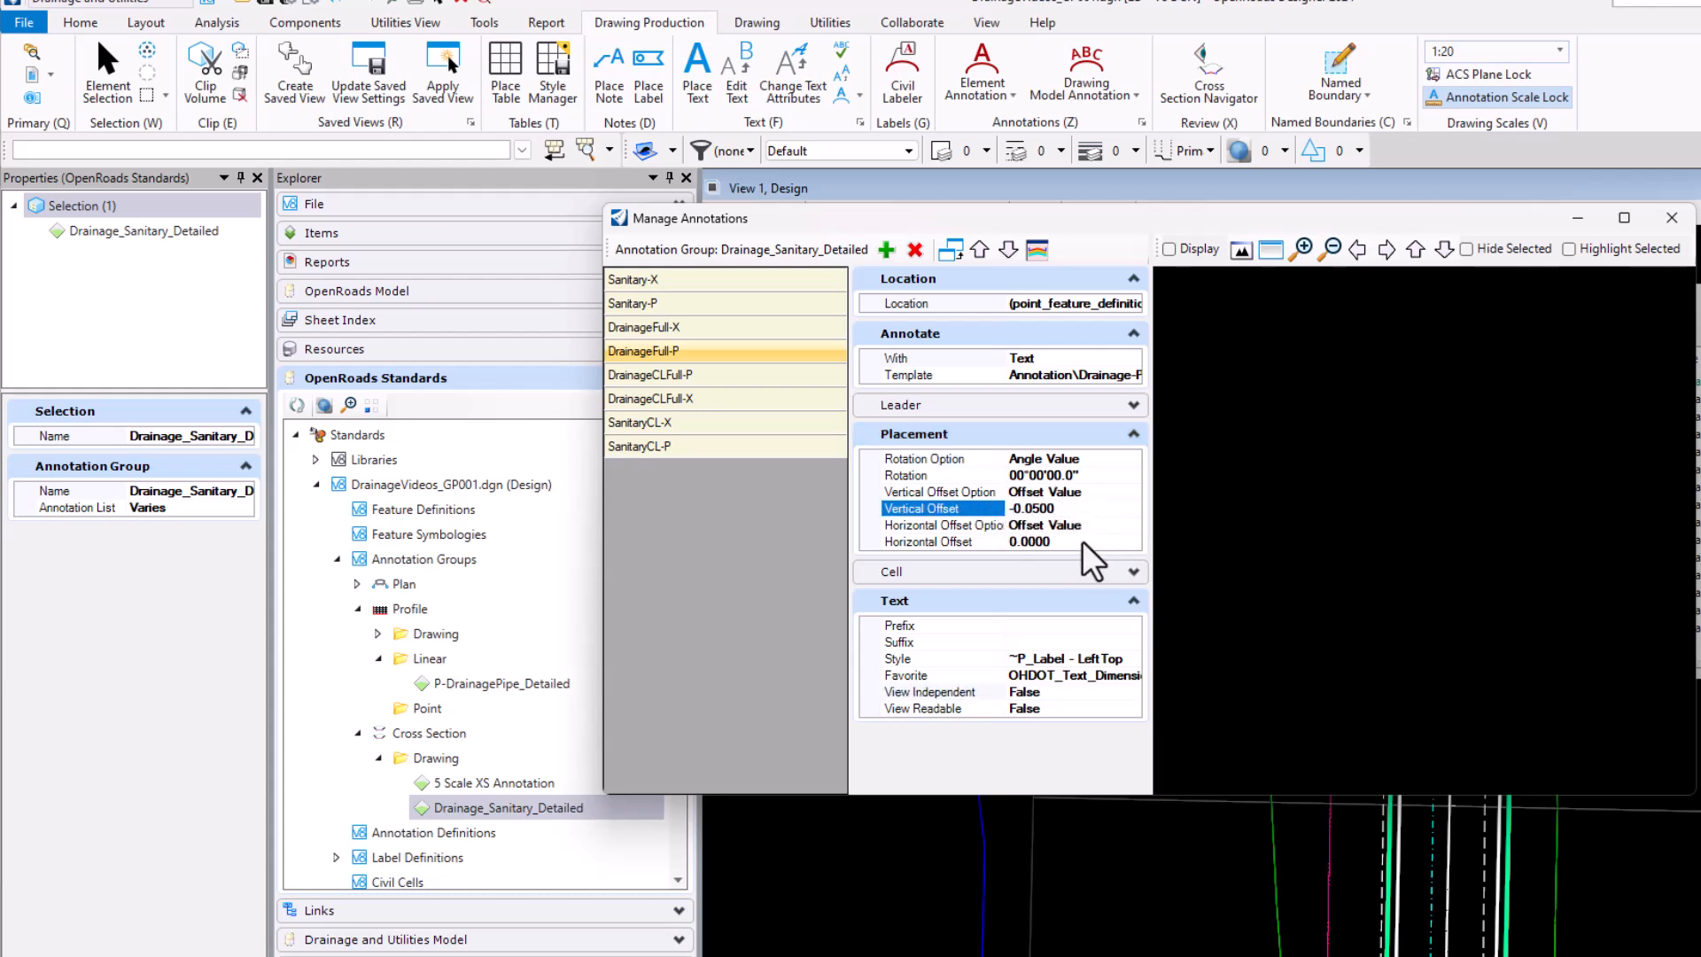
{"action": "left_click_drag", "start_coordinate": [1055, 509], "coordinate": [1021, 509]}
{"action": "type", "text": "5"}
{"action": "key", "text": "Return"}
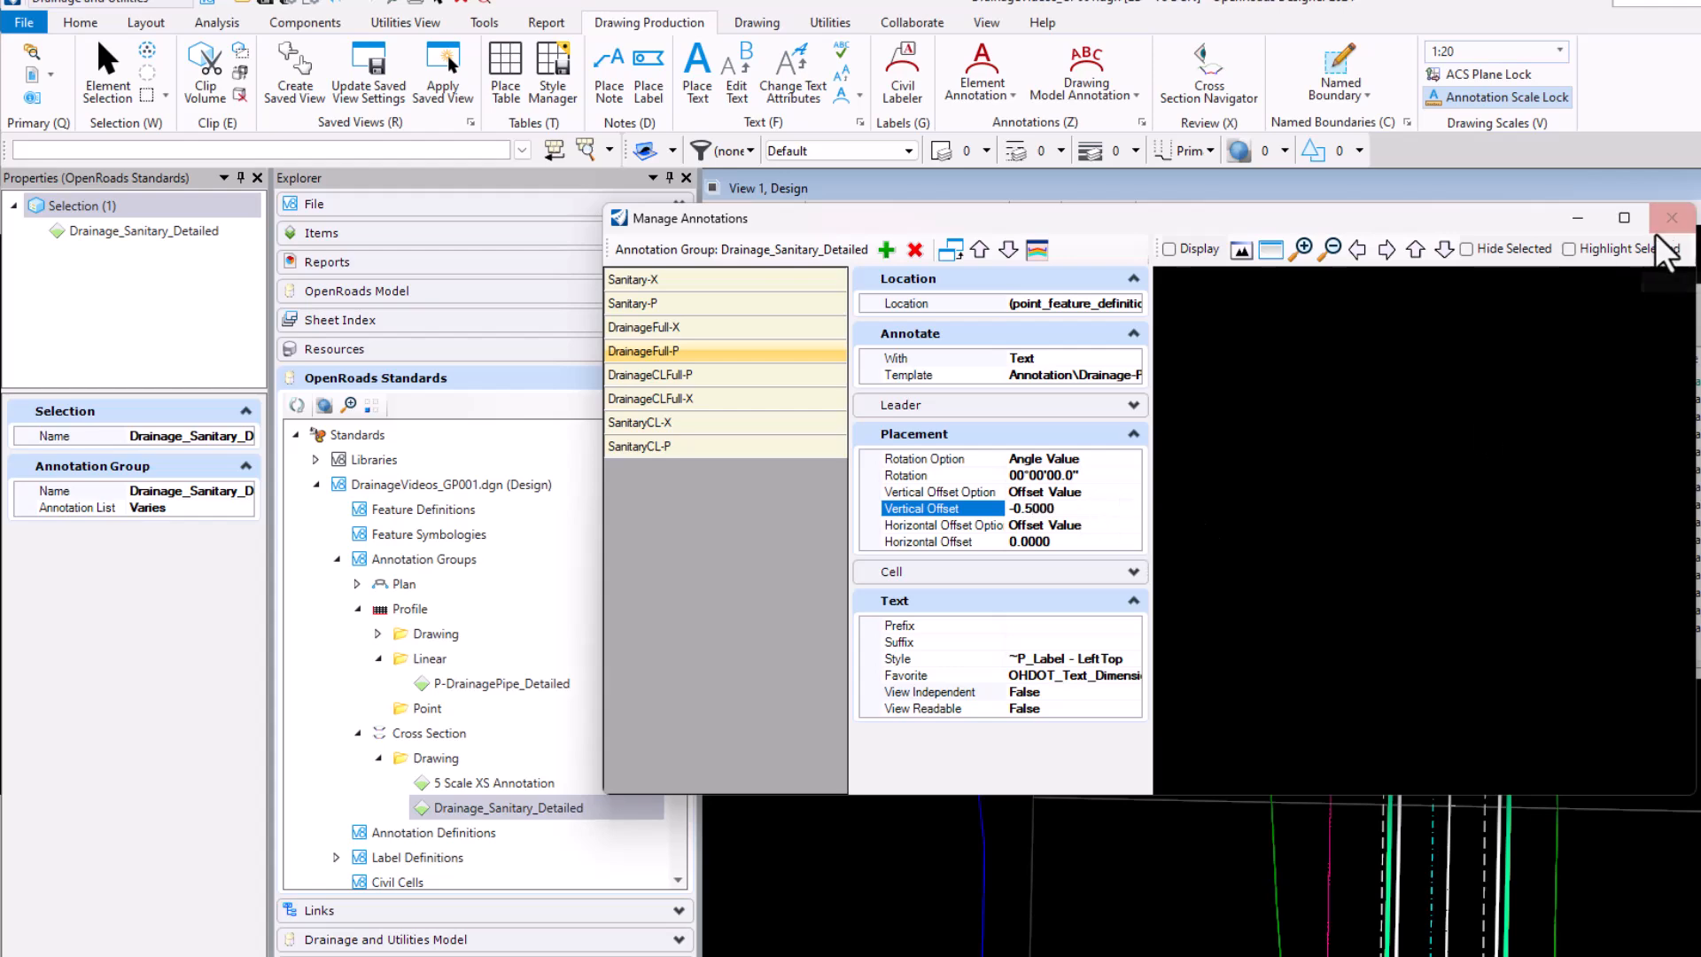
{"action": "left_click", "coordinate": [1671, 218]}
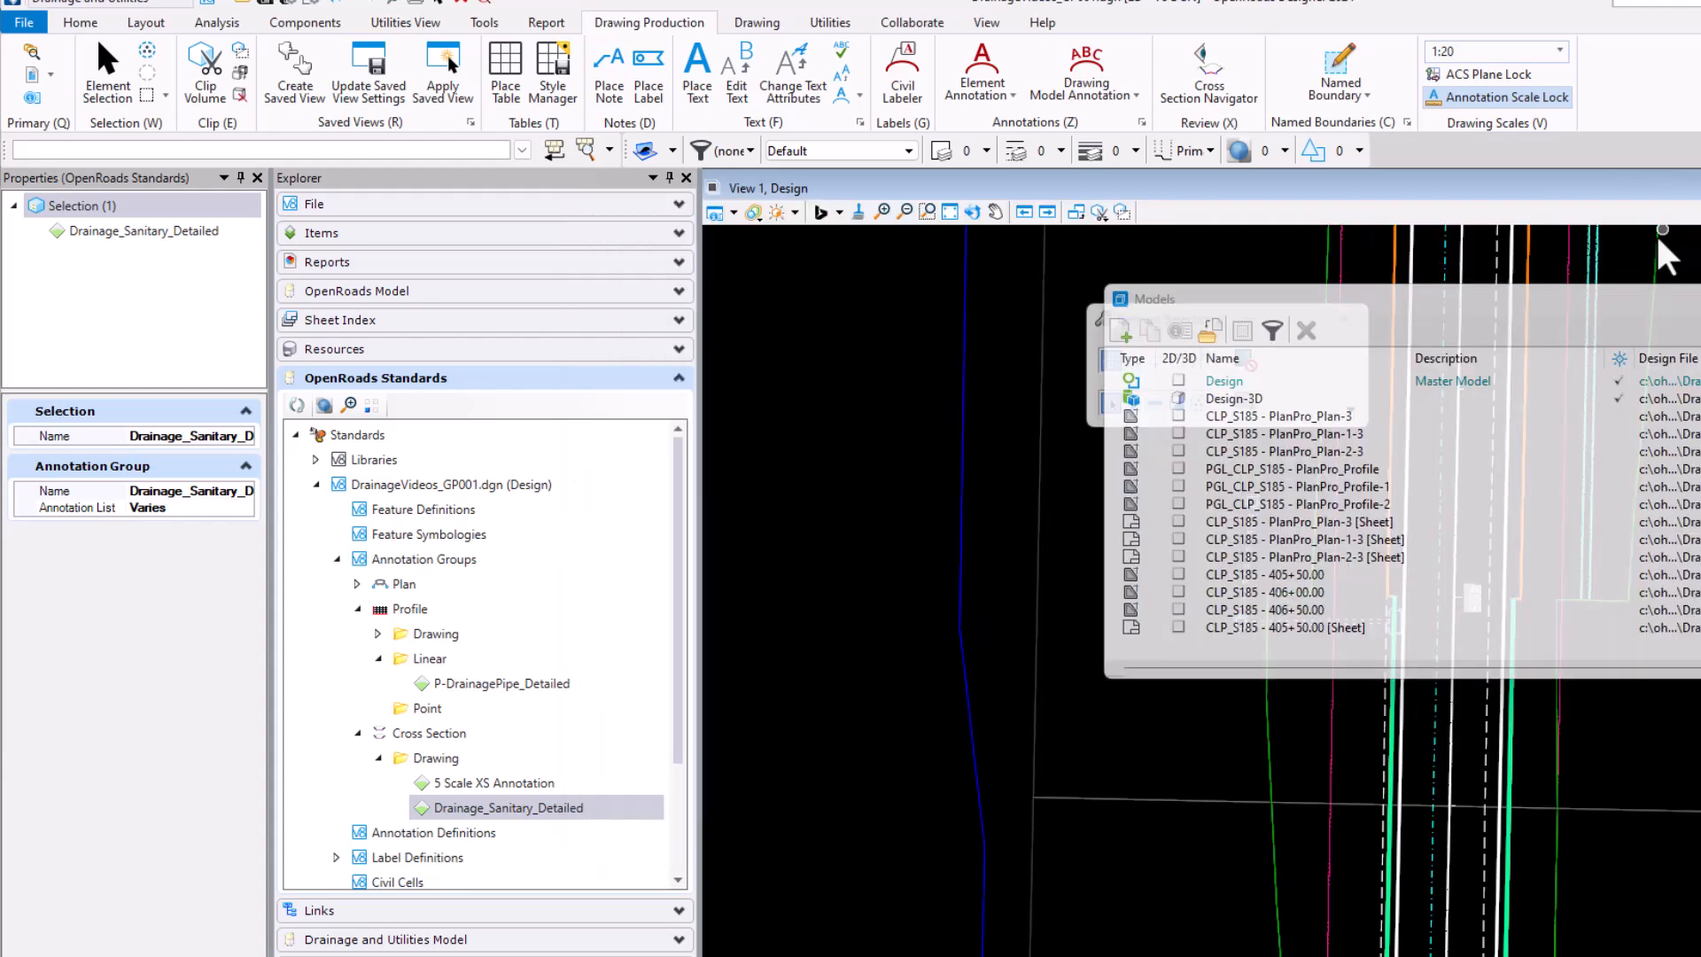
Step: Open the CLP_S185 - 406+00.00 cross section drawing at the 12" TYPE B pipe label and close the model list
{"action": "double_click", "coordinate": [1366, 594]}
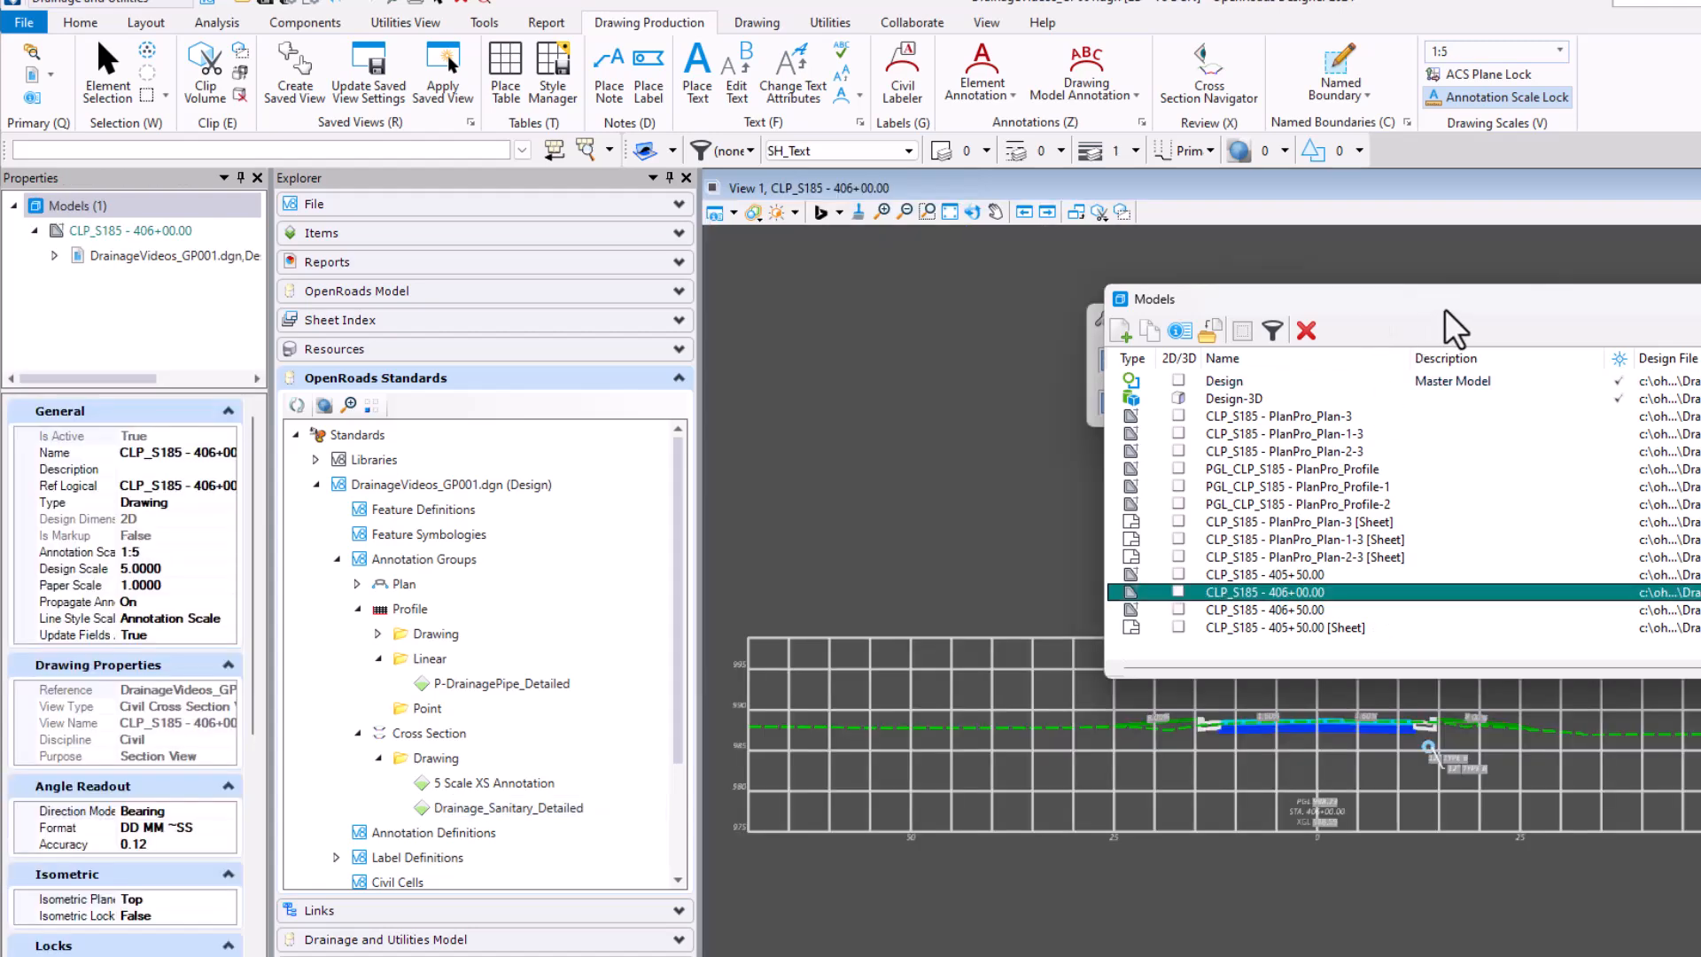
{"action": "left_click_drag", "start_coordinate": [1439, 295], "coordinate": [1212, 98]}
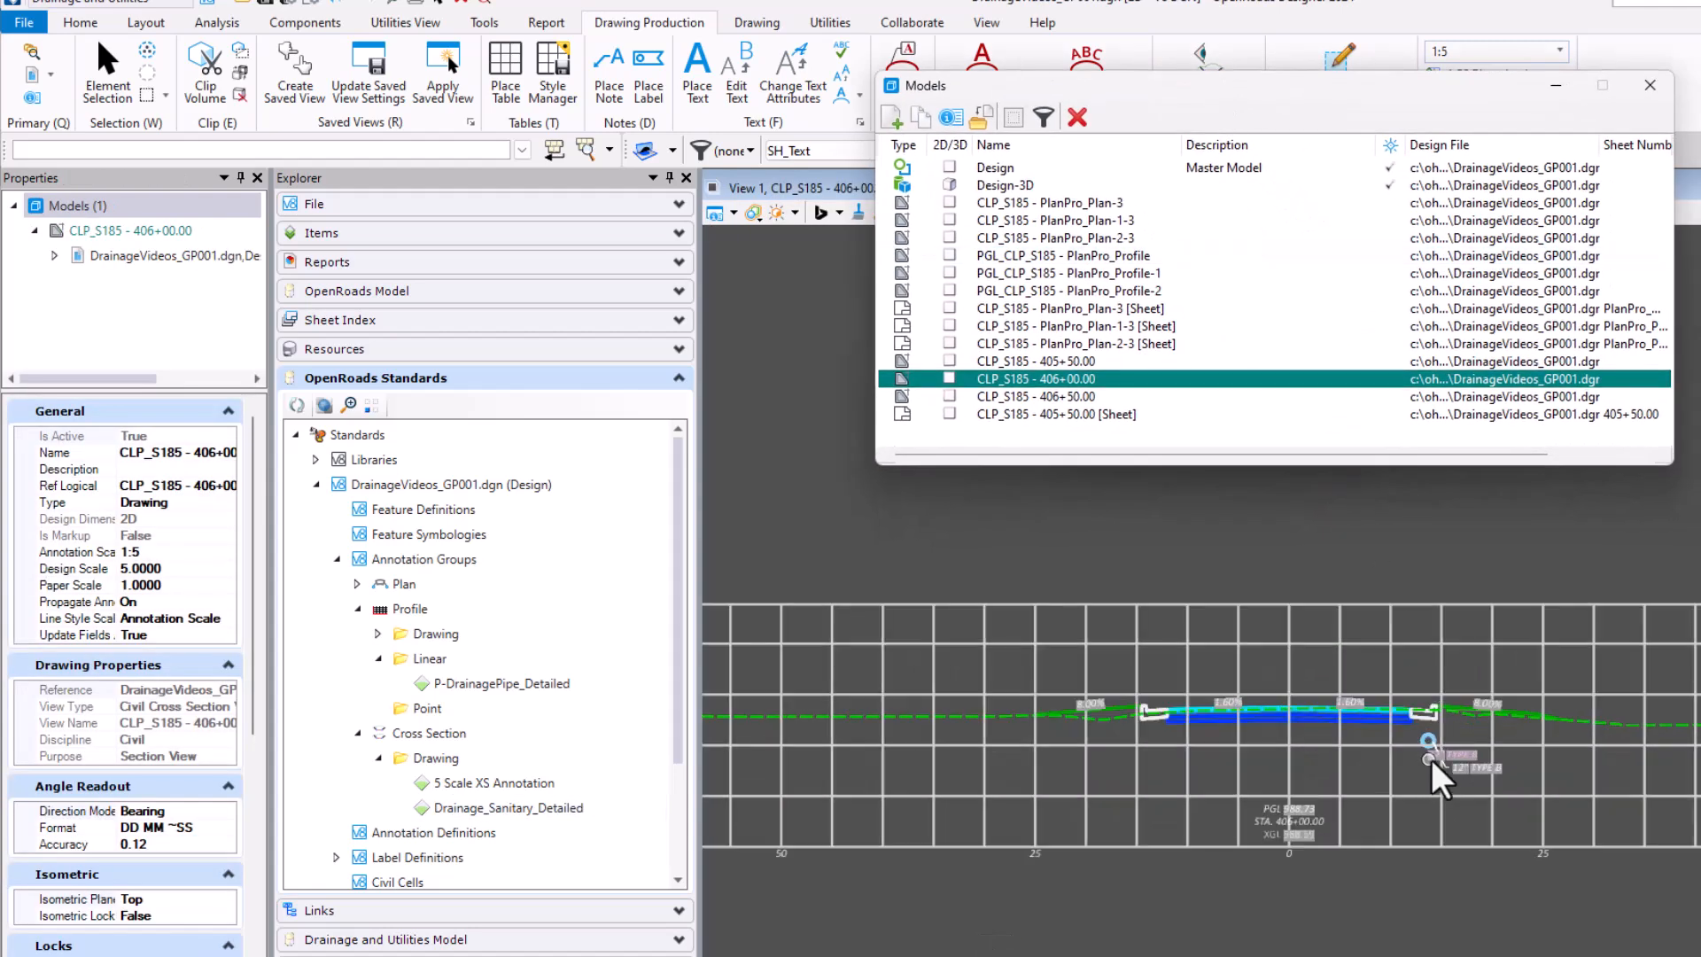
{"action": "scroll", "coordinate": [1428, 760], "scroll_direction": "up", "scroll_amount": 5}
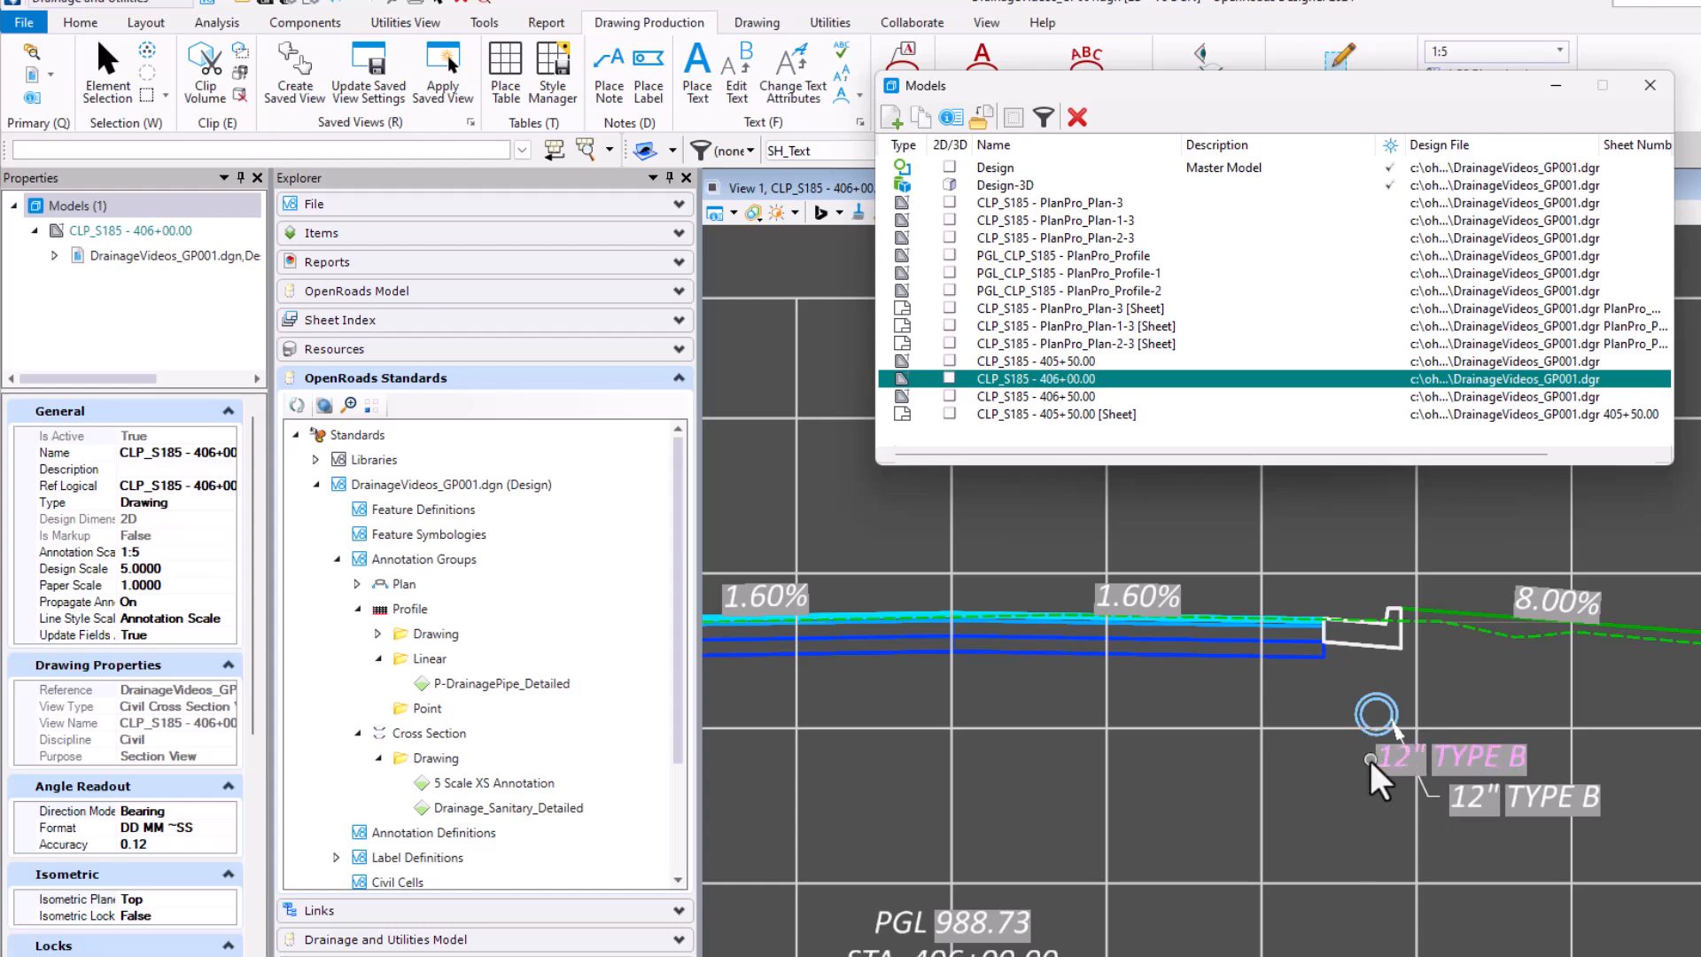
{"action": "left_click", "coordinate": [1321, 727]}
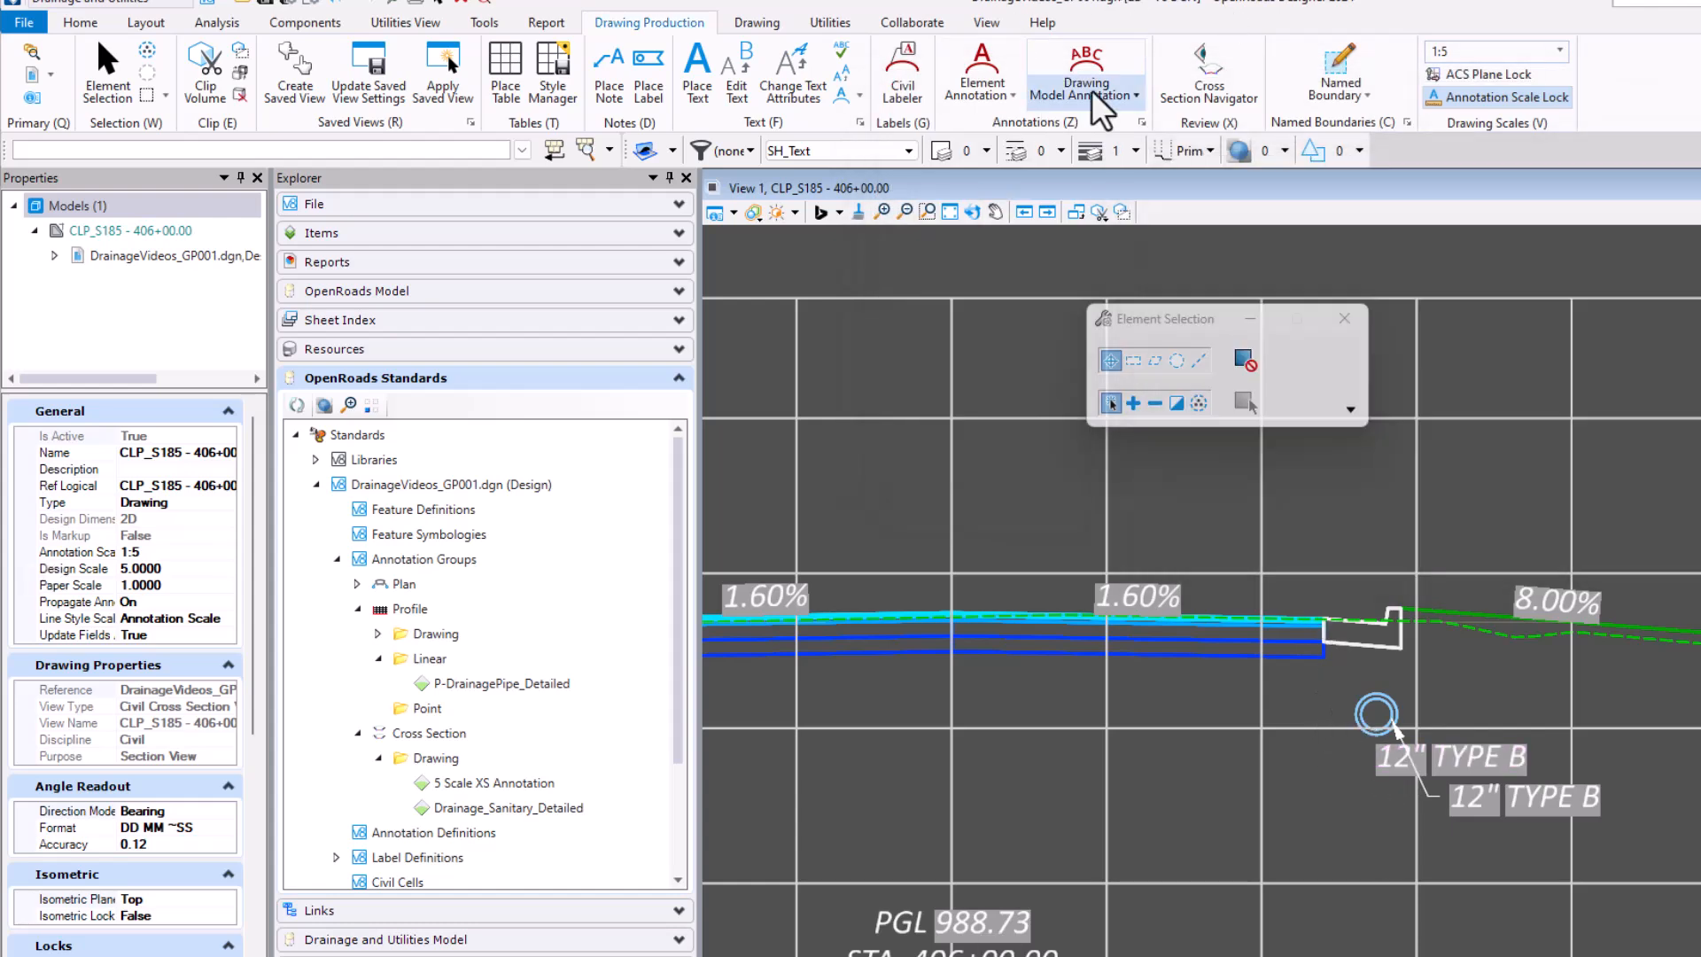
Step: Remove the drawing model annotations from the 406+00.00 cross section and re-annotate it with the Drainage_Sanitary_Detailed group
{"action": "left_click", "coordinate": [1092, 90]}
{"action": "left_click", "coordinate": [1124, 152]}
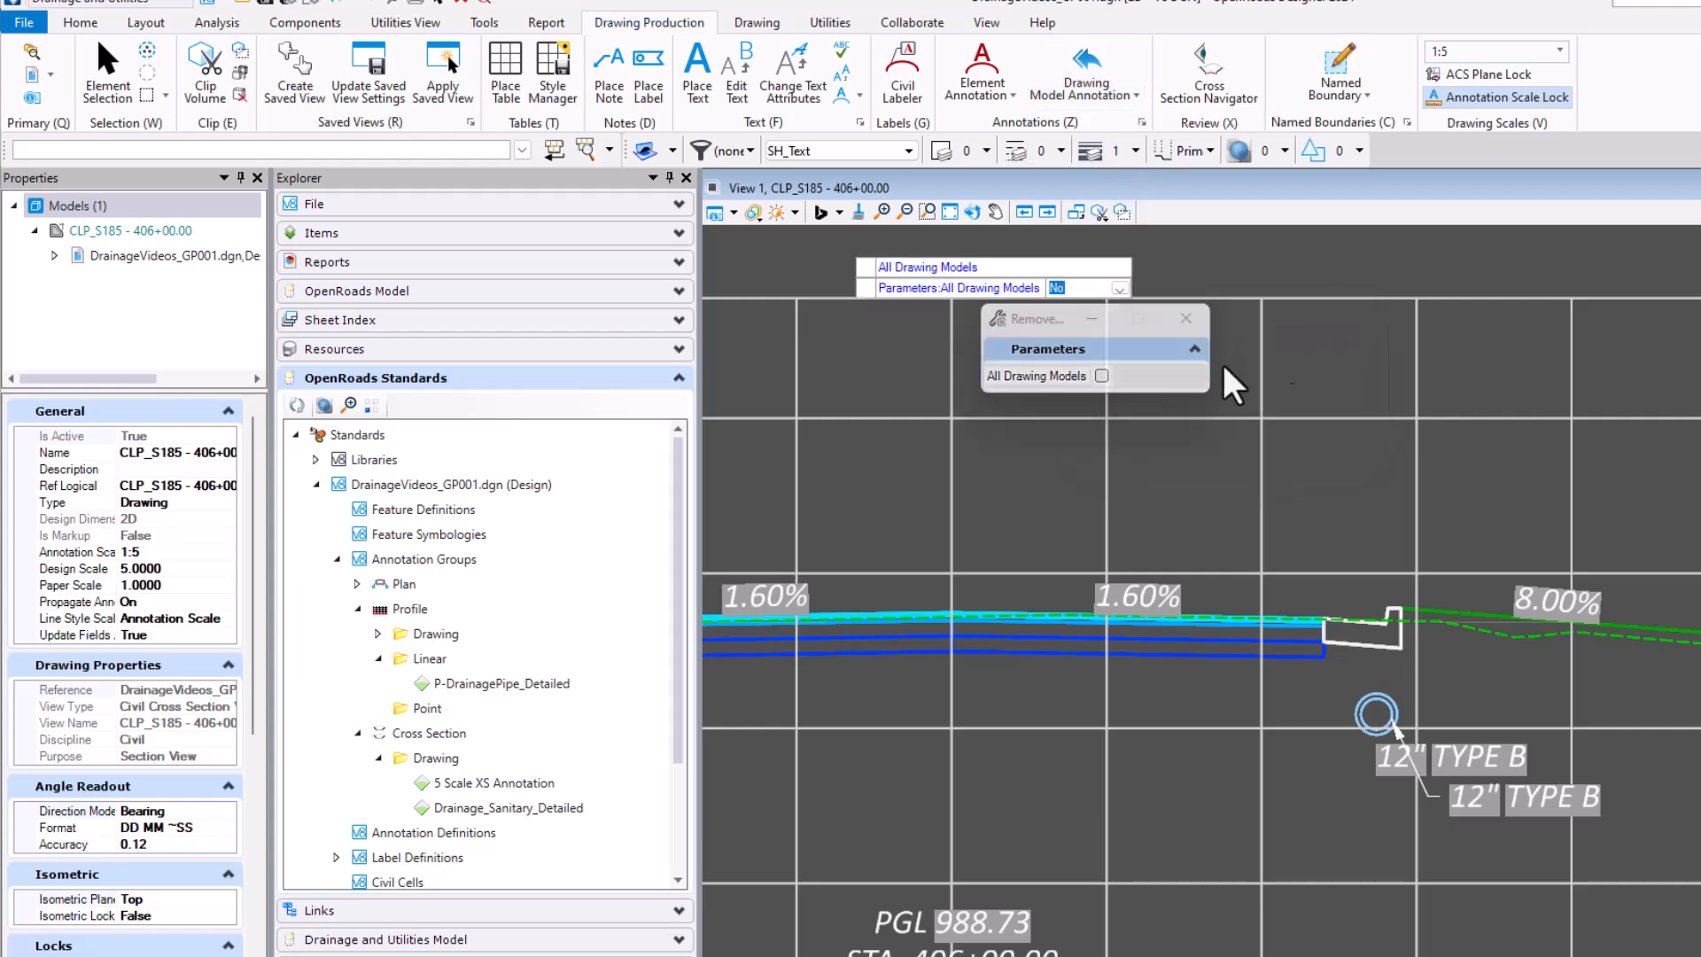
{"action": "left_click", "coordinate": [1320, 354]}
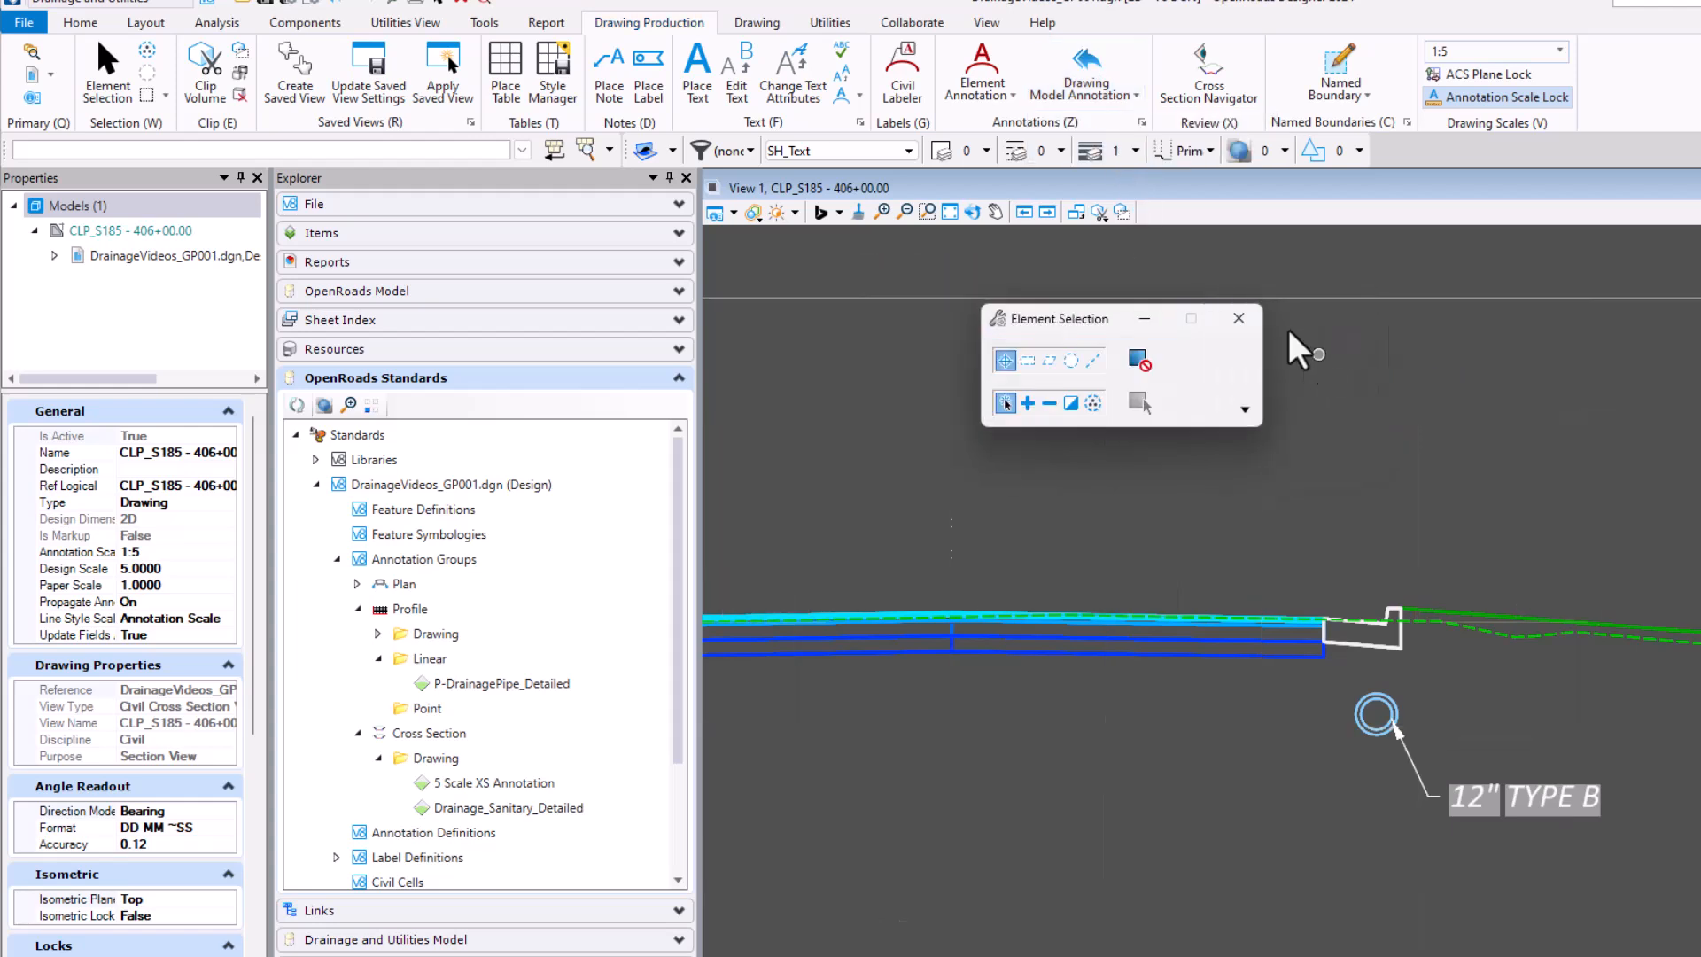
{"action": "left_click", "coordinate": [1104, 93]}
{"action": "left_click", "coordinate": [1118, 124]}
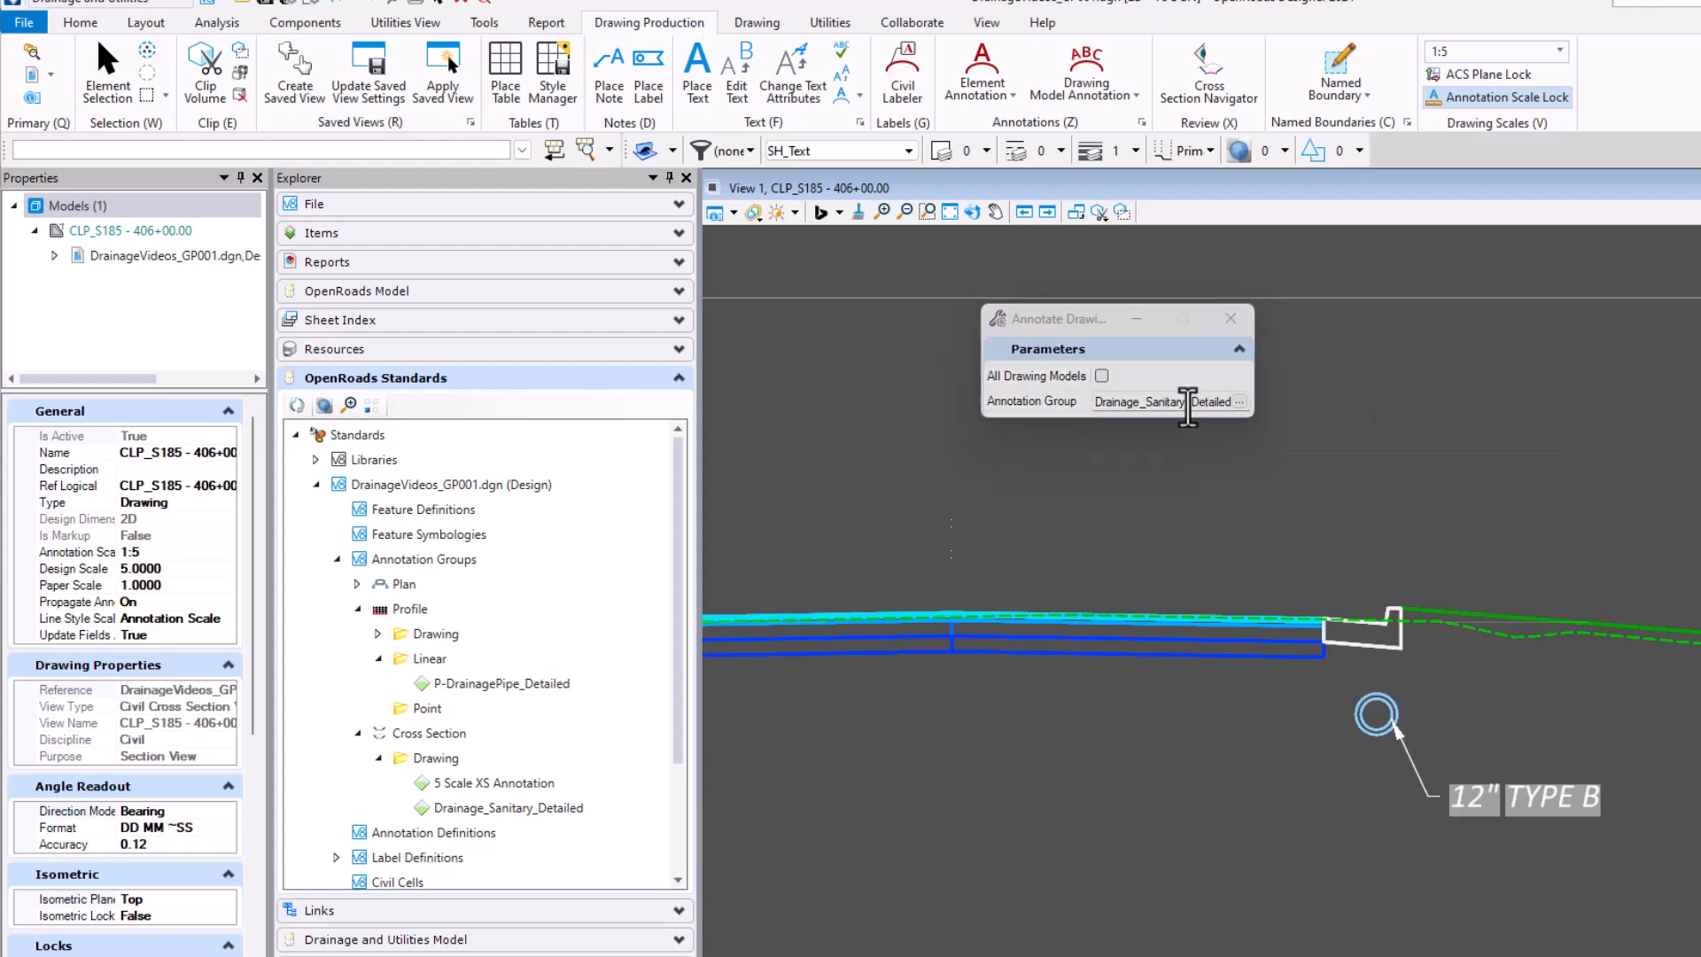
{"action": "left_click", "coordinate": [1346, 424]}
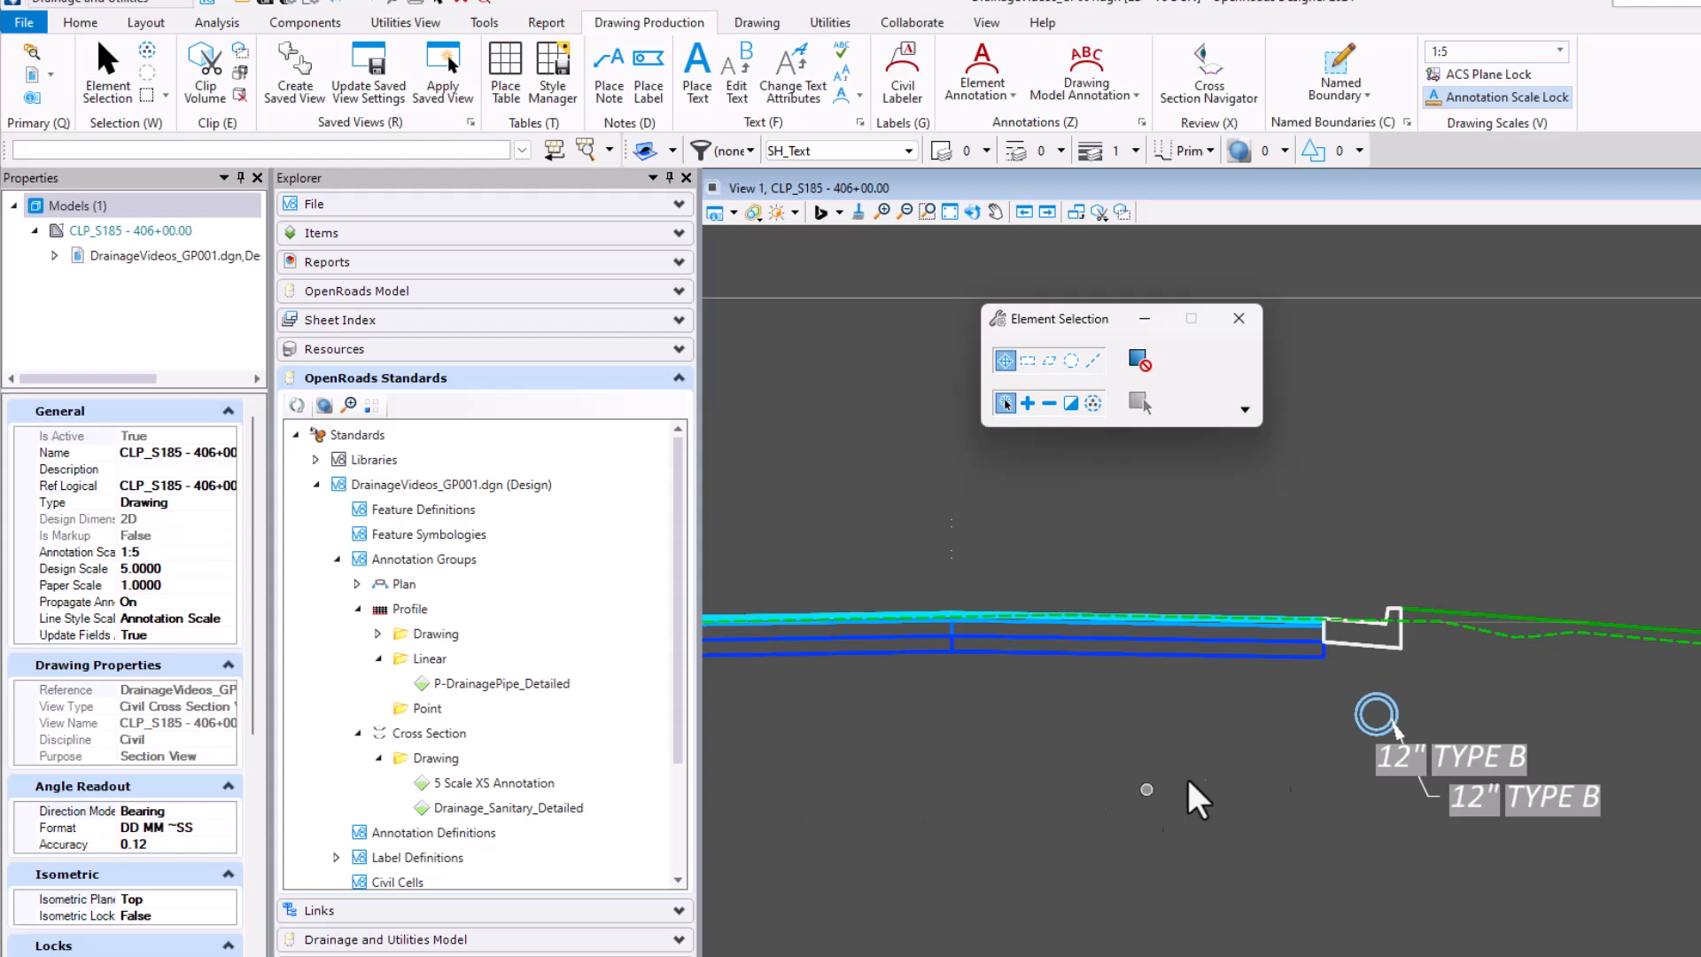
{"action": "left_click", "coordinate": [545, 805]}
{"action": "right_click", "coordinate": [546, 805]}
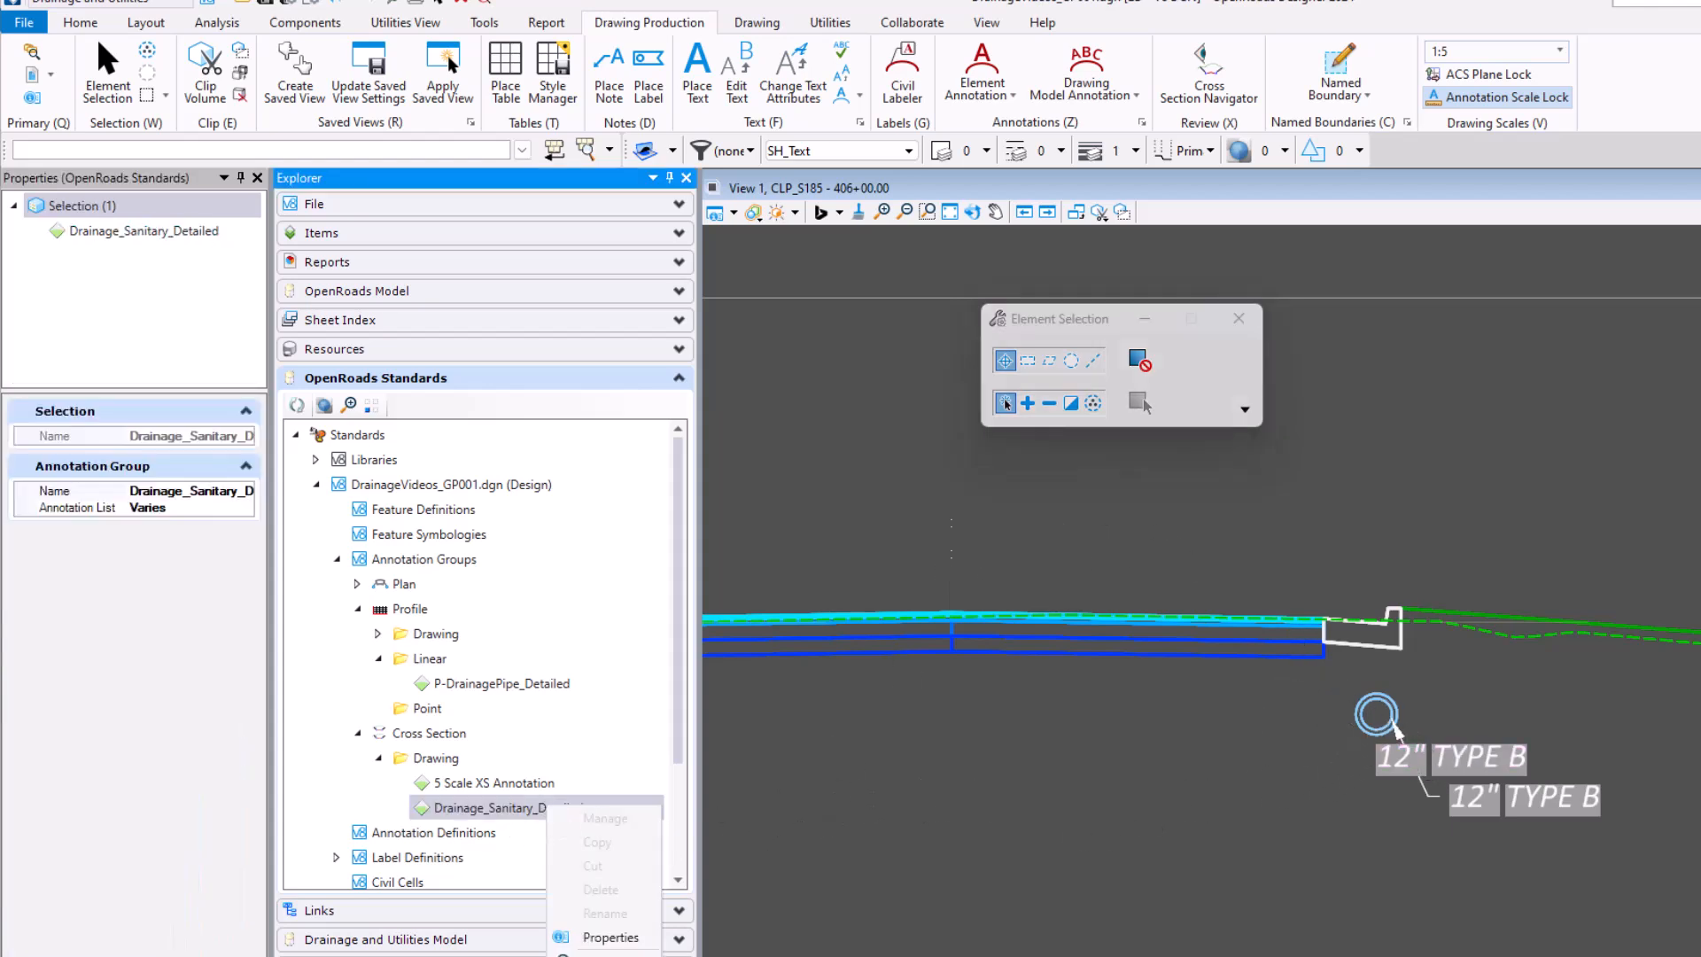
{"action": "key", "text": "Escape"}
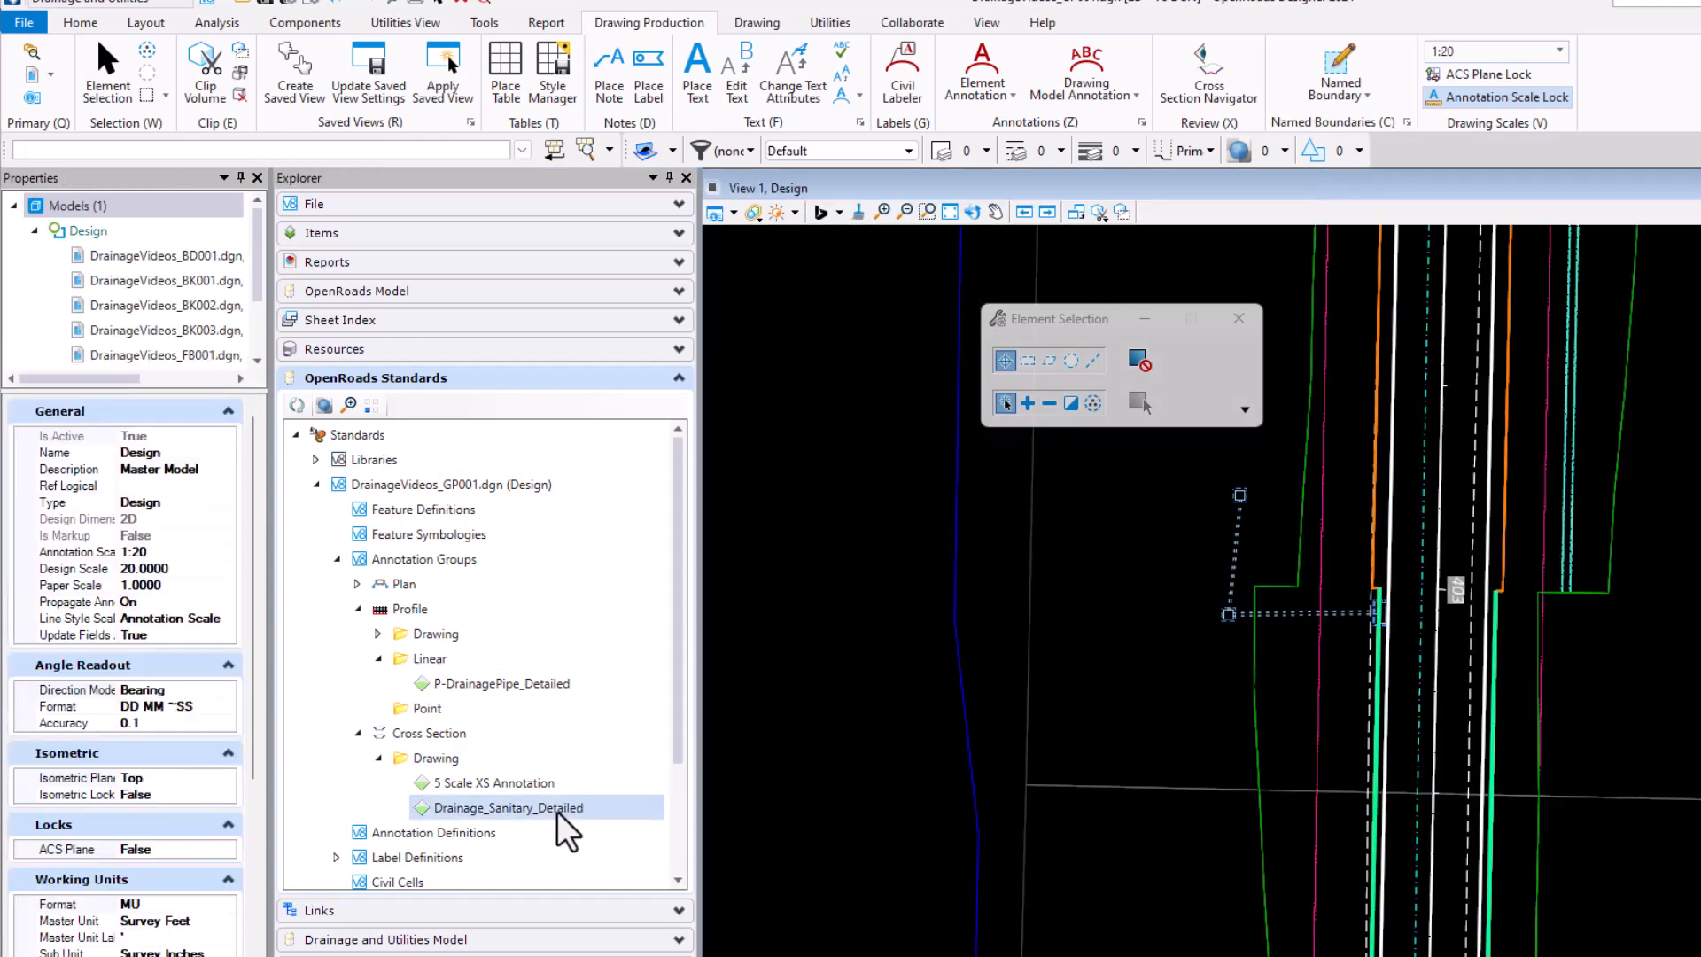
Step: Open the cross section Drainage_Sanitary_Detailed annotation group for management from the Design model
{"action": "left_click", "coordinate": [556, 810]}
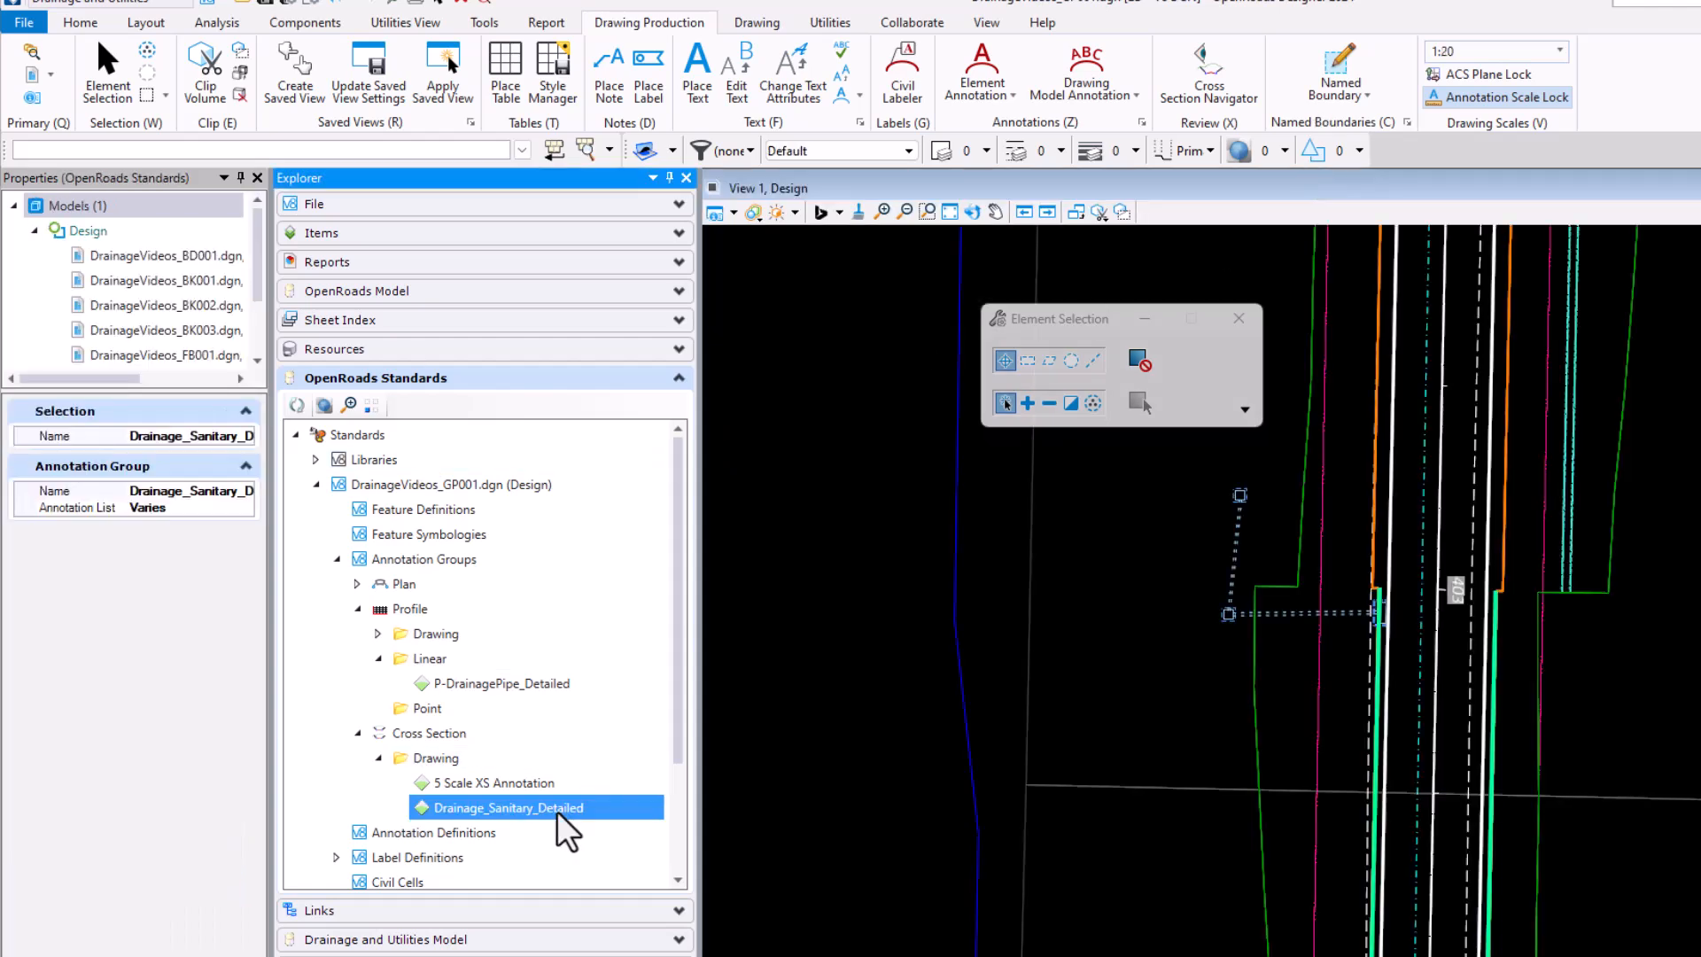
{"action": "right_click", "coordinate": [554, 810]}
{"action": "left_click", "coordinate": [564, 819]}
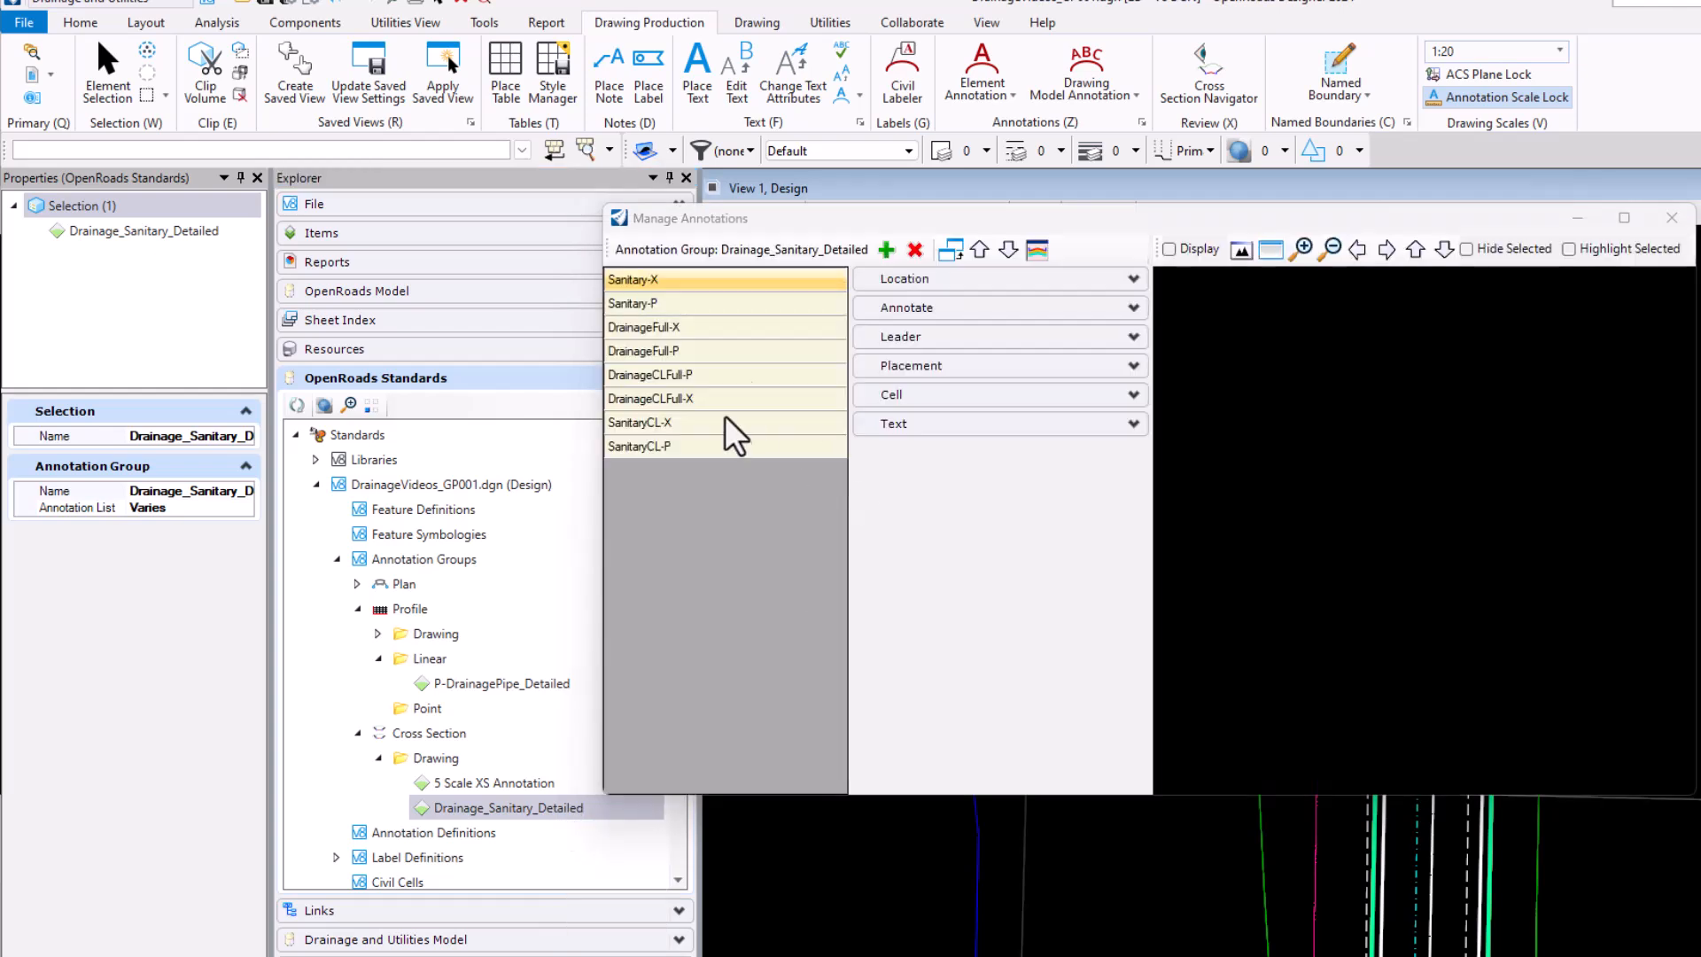
Step: Compare the placement offsets of the DrainageFull-P and DrainageCLFull-P annotations
{"action": "left_click", "coordinate": [914, 367]}
{"action": "left_click", "coordinate": [677, 350]}
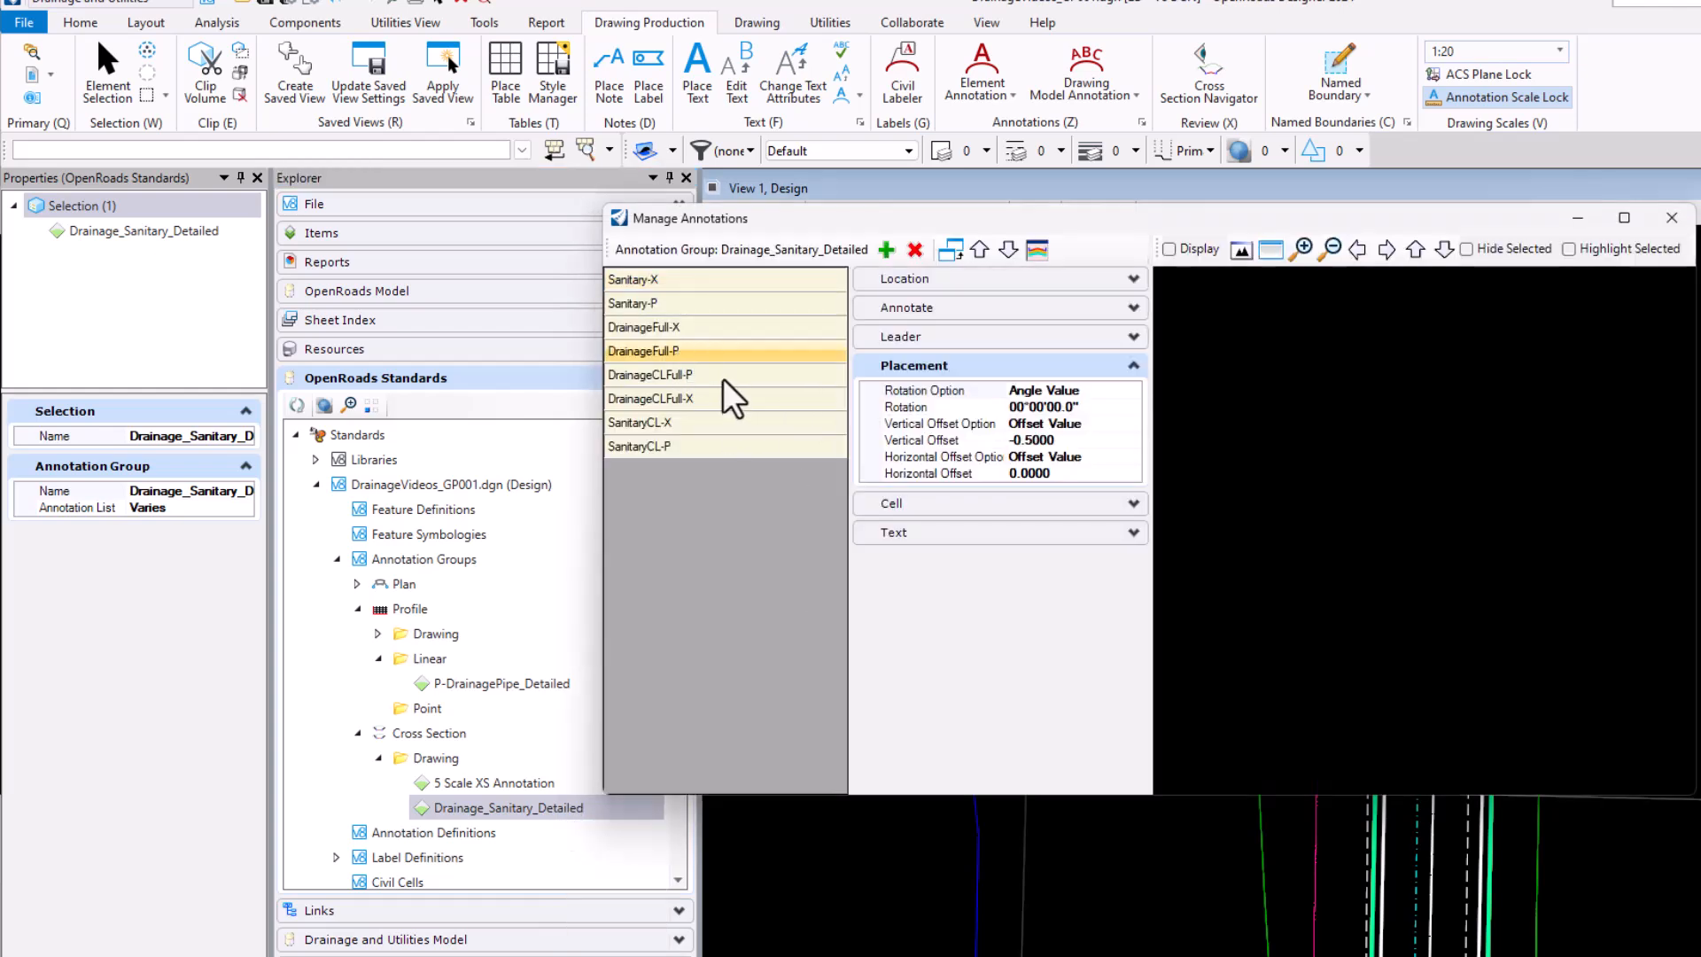
{"action": "left_click", "coordinate": [719, 373]}
{"action": "left_click", "coordinate": [718, 353]}
{"action": "left_click", "coordinate": [678, 373]}
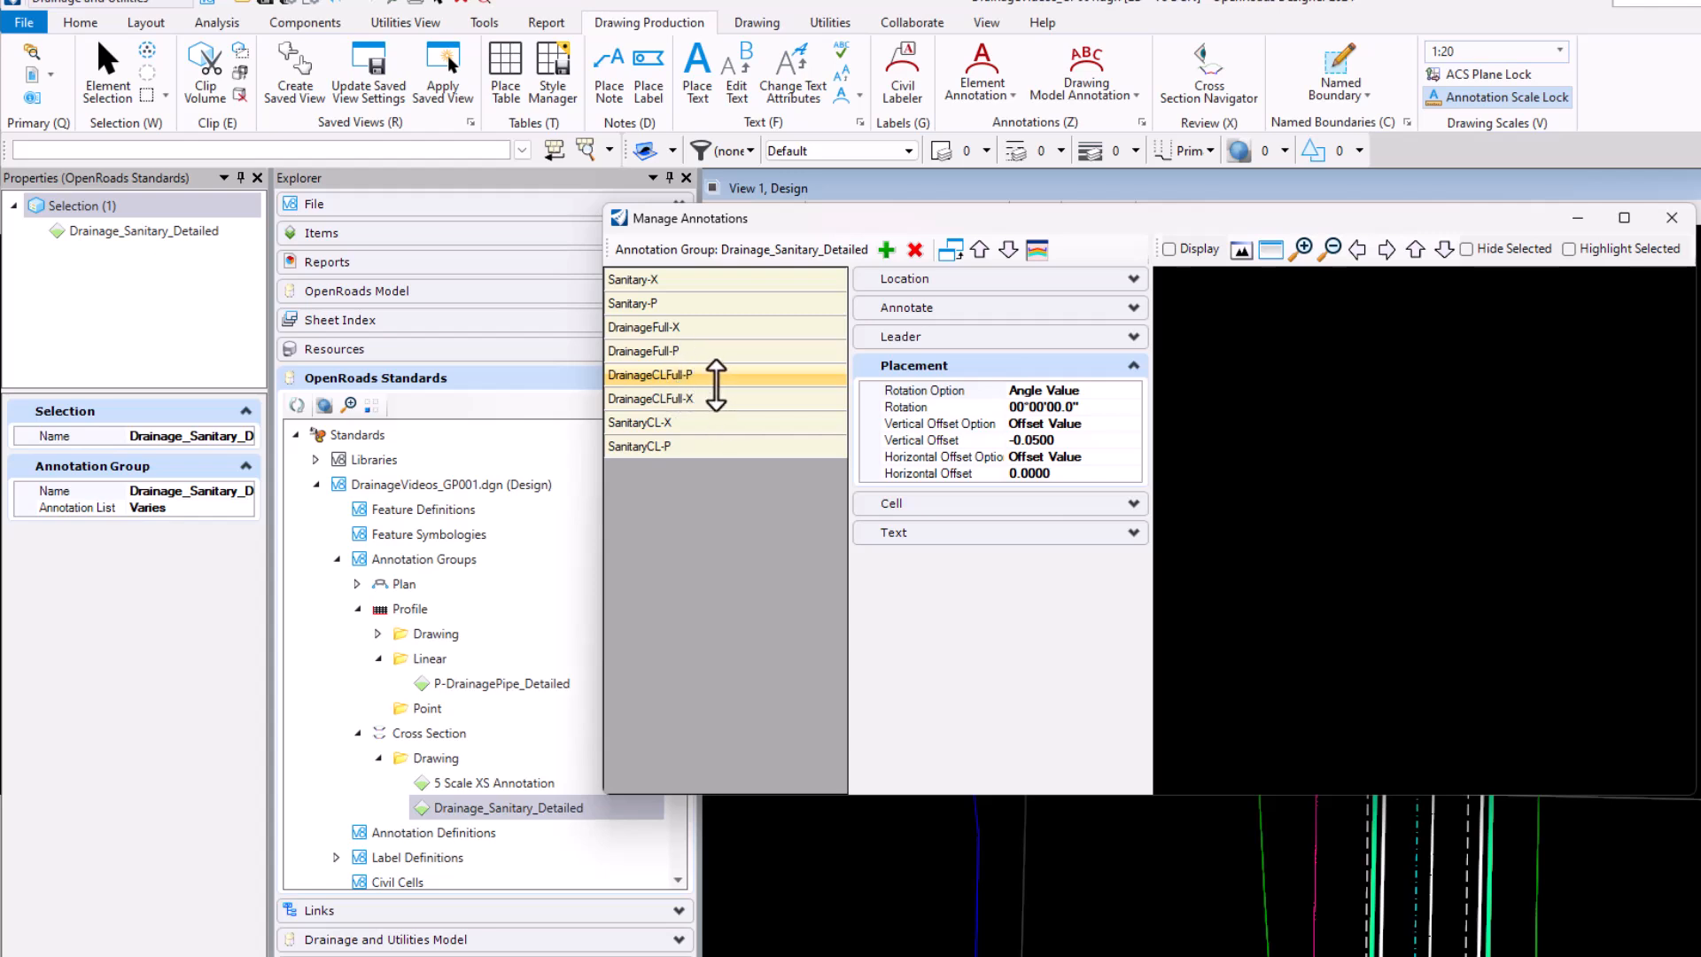
{"action": "left_click", "coordinate": [714, 354]}
Step: Set the vertical offset of the DrainageCLFull-P annotation to -0.5 and check it against DrainageFull-P
{"action": "left_click", "coordinate": [713, 370]}
{"action": "left_click", "coordinate": [1025, 439]}
{"action": "key", "text": "Delete"}
{"action": "key", "text": "Return"}
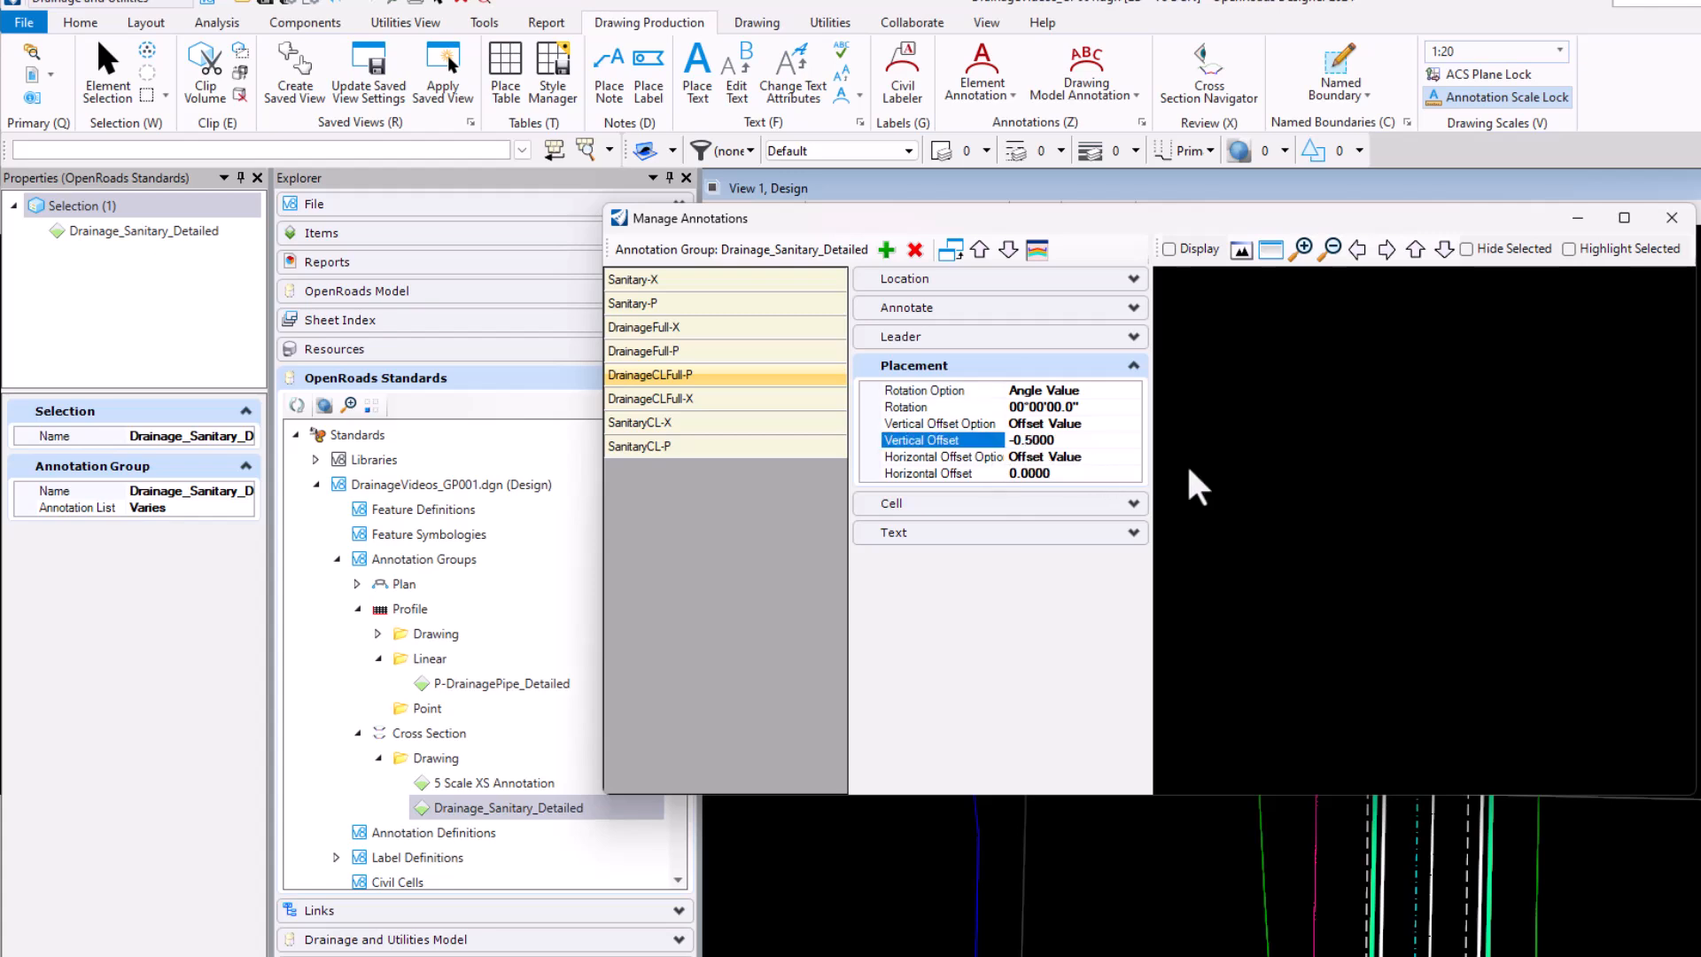
{"action": "left_click", "coordinate": [762, 350]}
{"action": "left_click", "coordinate": [763, 376]}
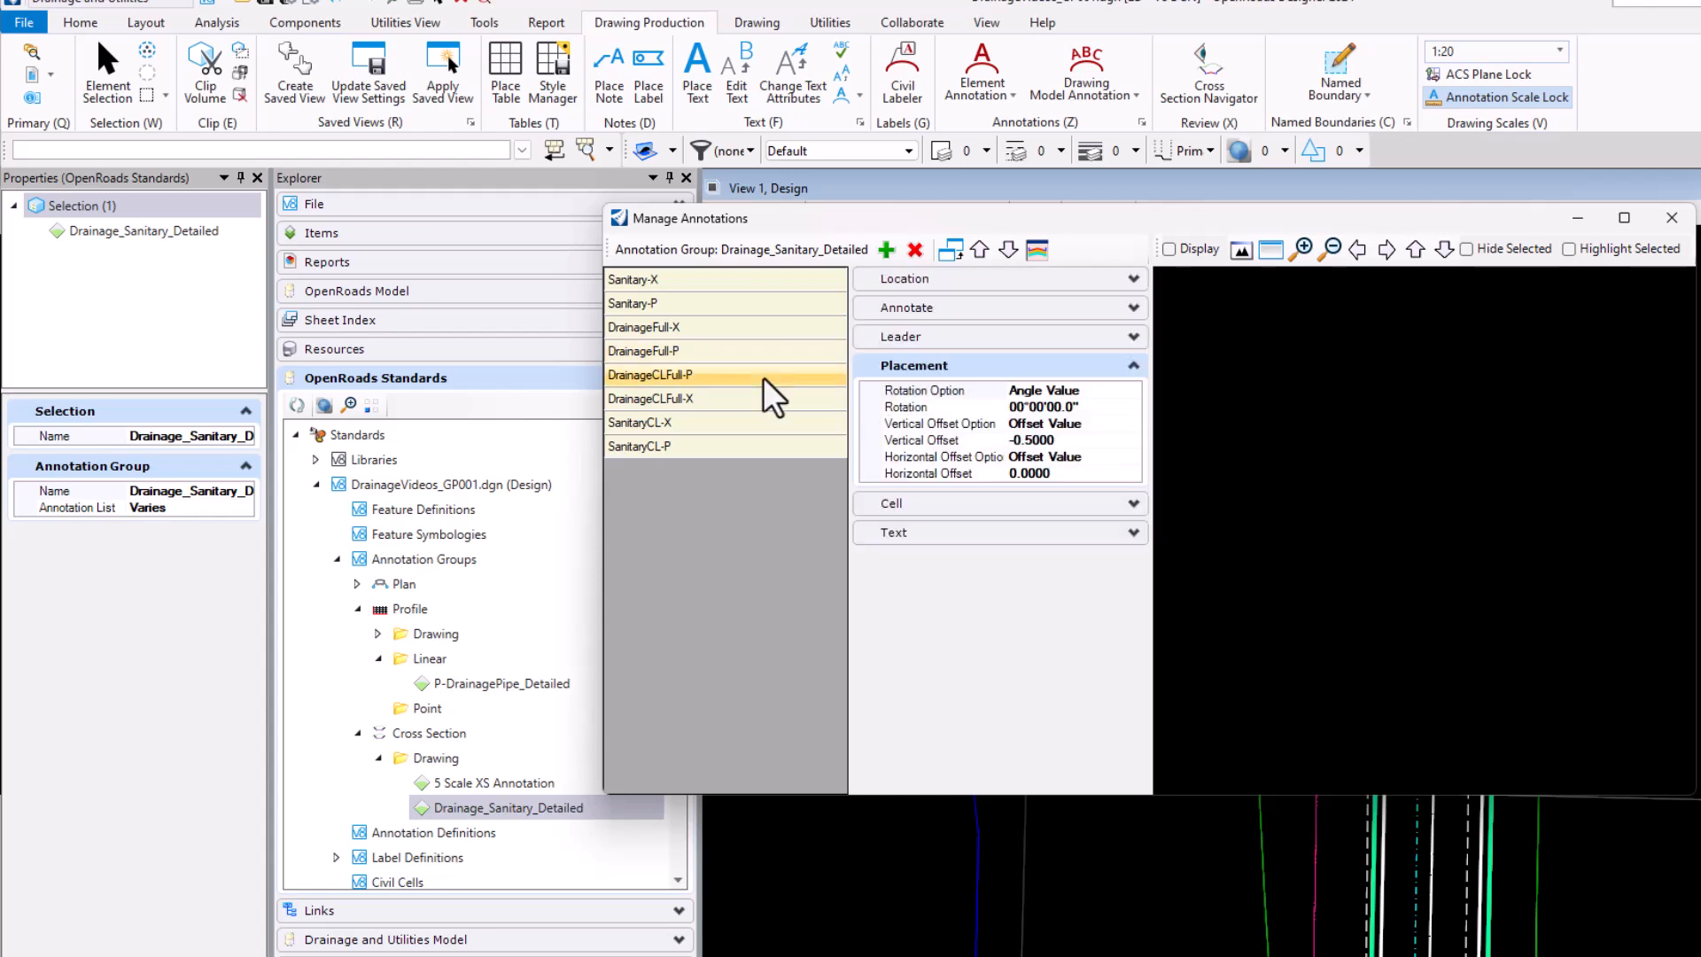
Step: Compare the location filter expressions of DrainageCLFull-P and DrainageFull-P, and close the annotation manager
{"action": "left_click", "coordinate": [1032, 285]}
{"action": "left_click", "coordinate": [1099, 303]}
{"action": "left_click", "coordinate": [1129, 301]}
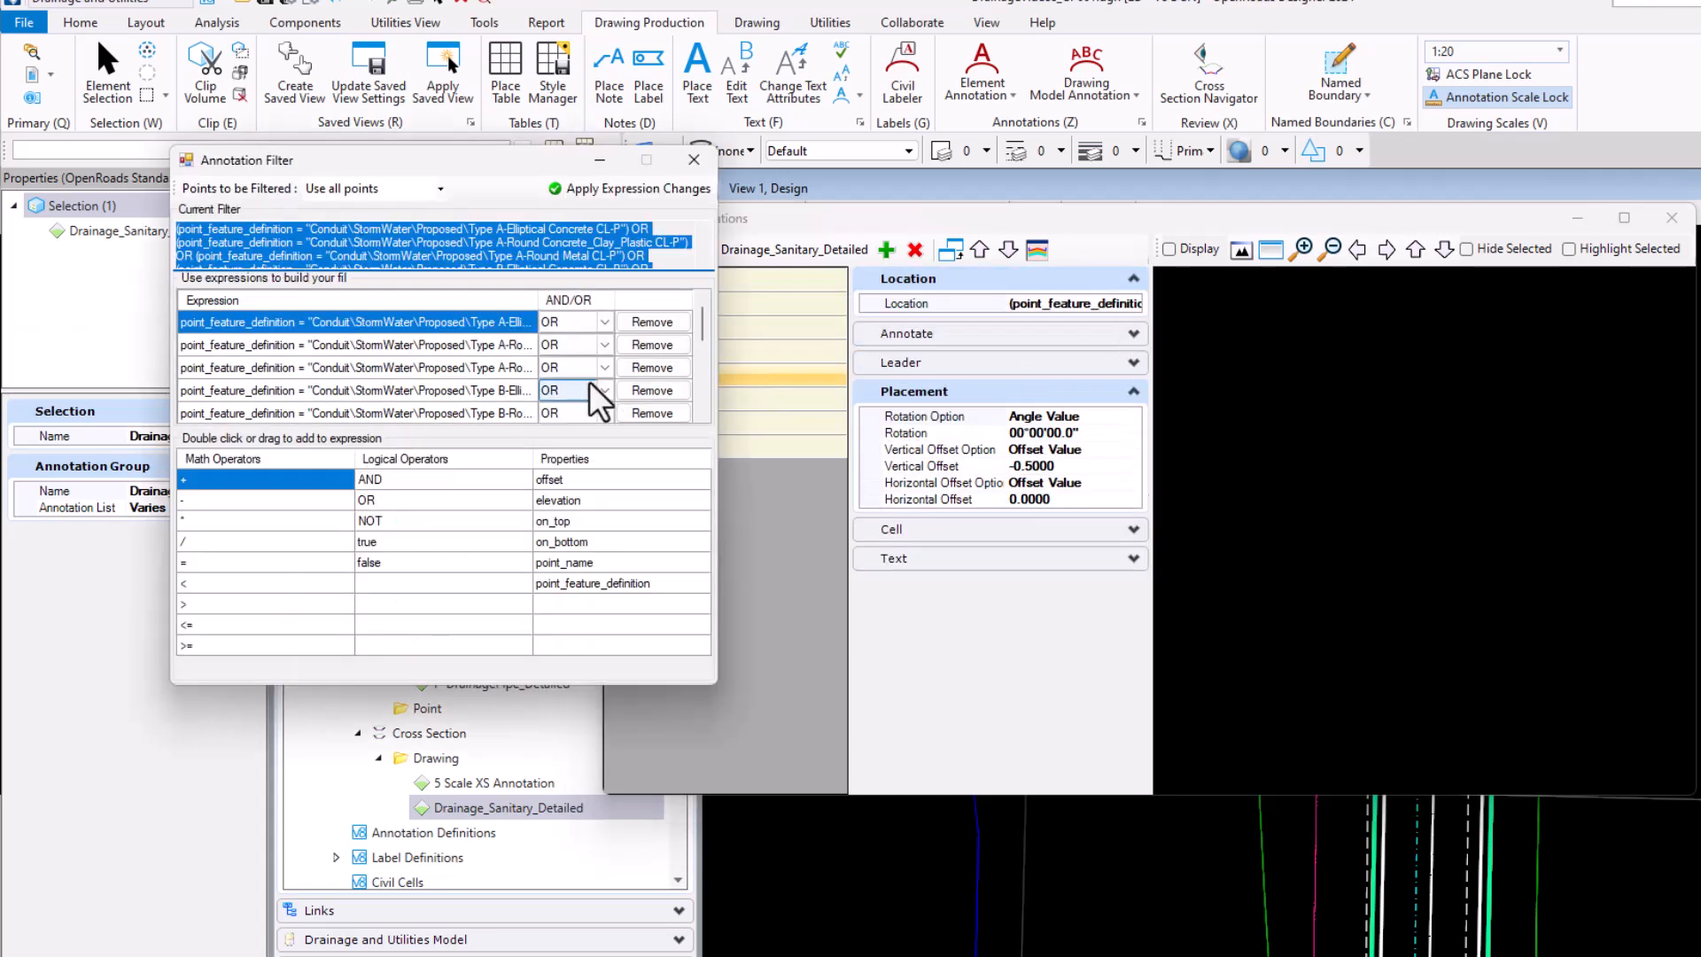
{"action": "left_click", "coordinate": [602, 228]}
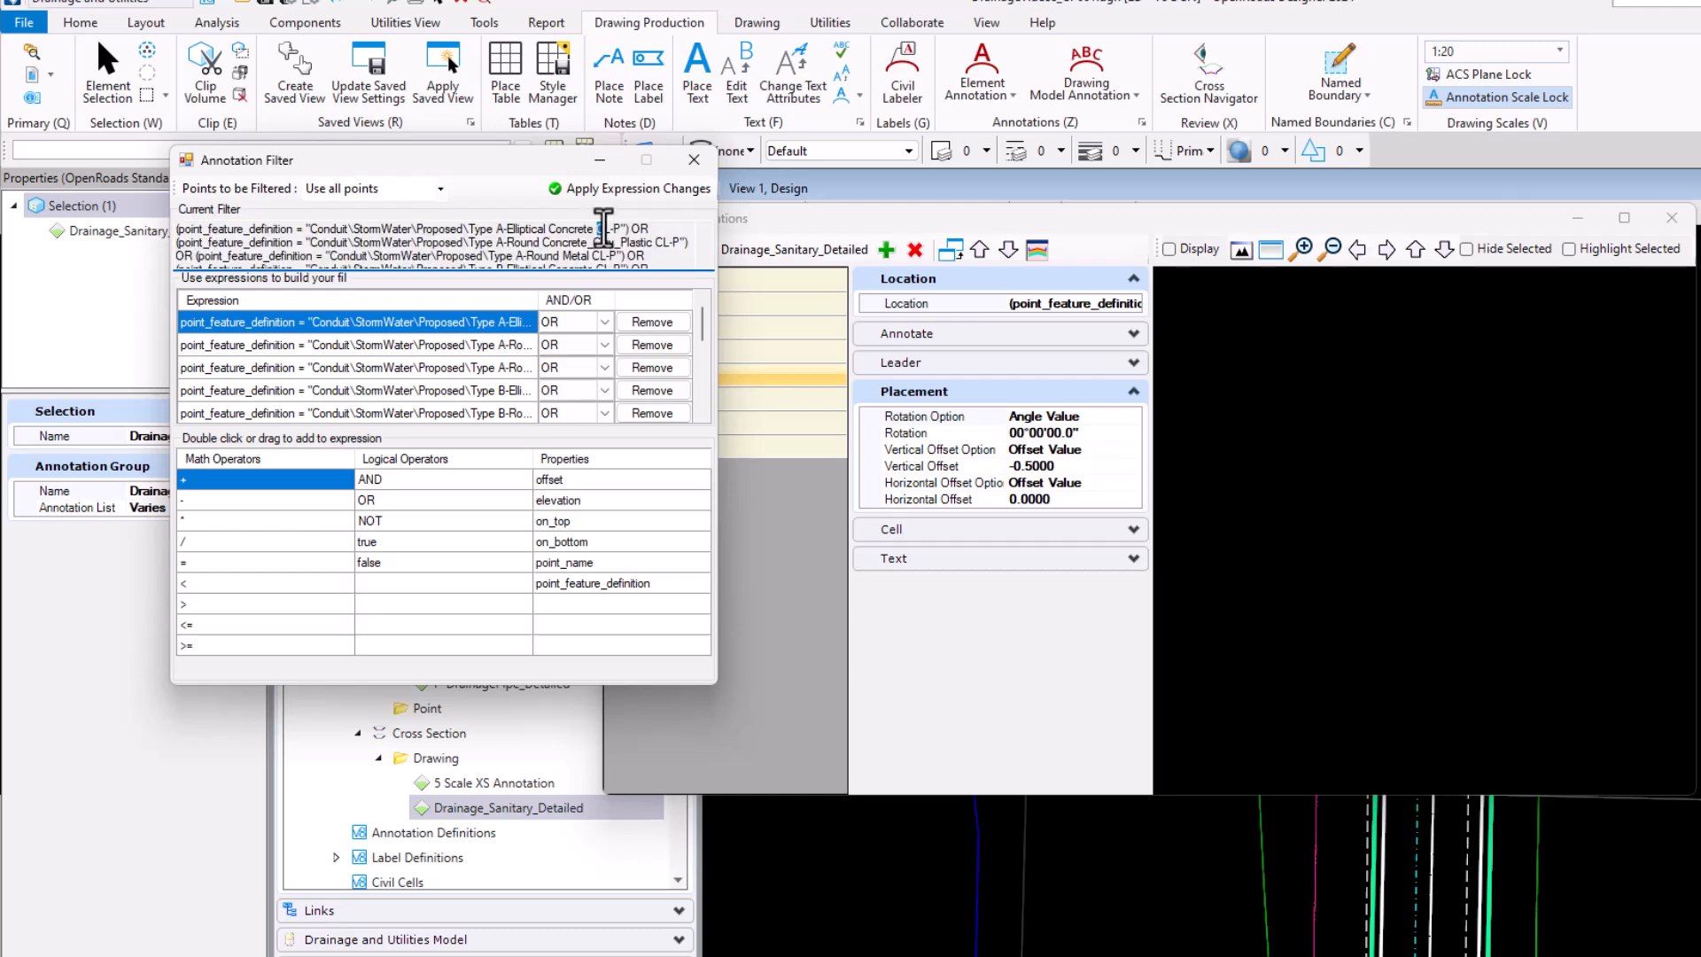
{"action": "left_click", "coordinate": [693, 160]}
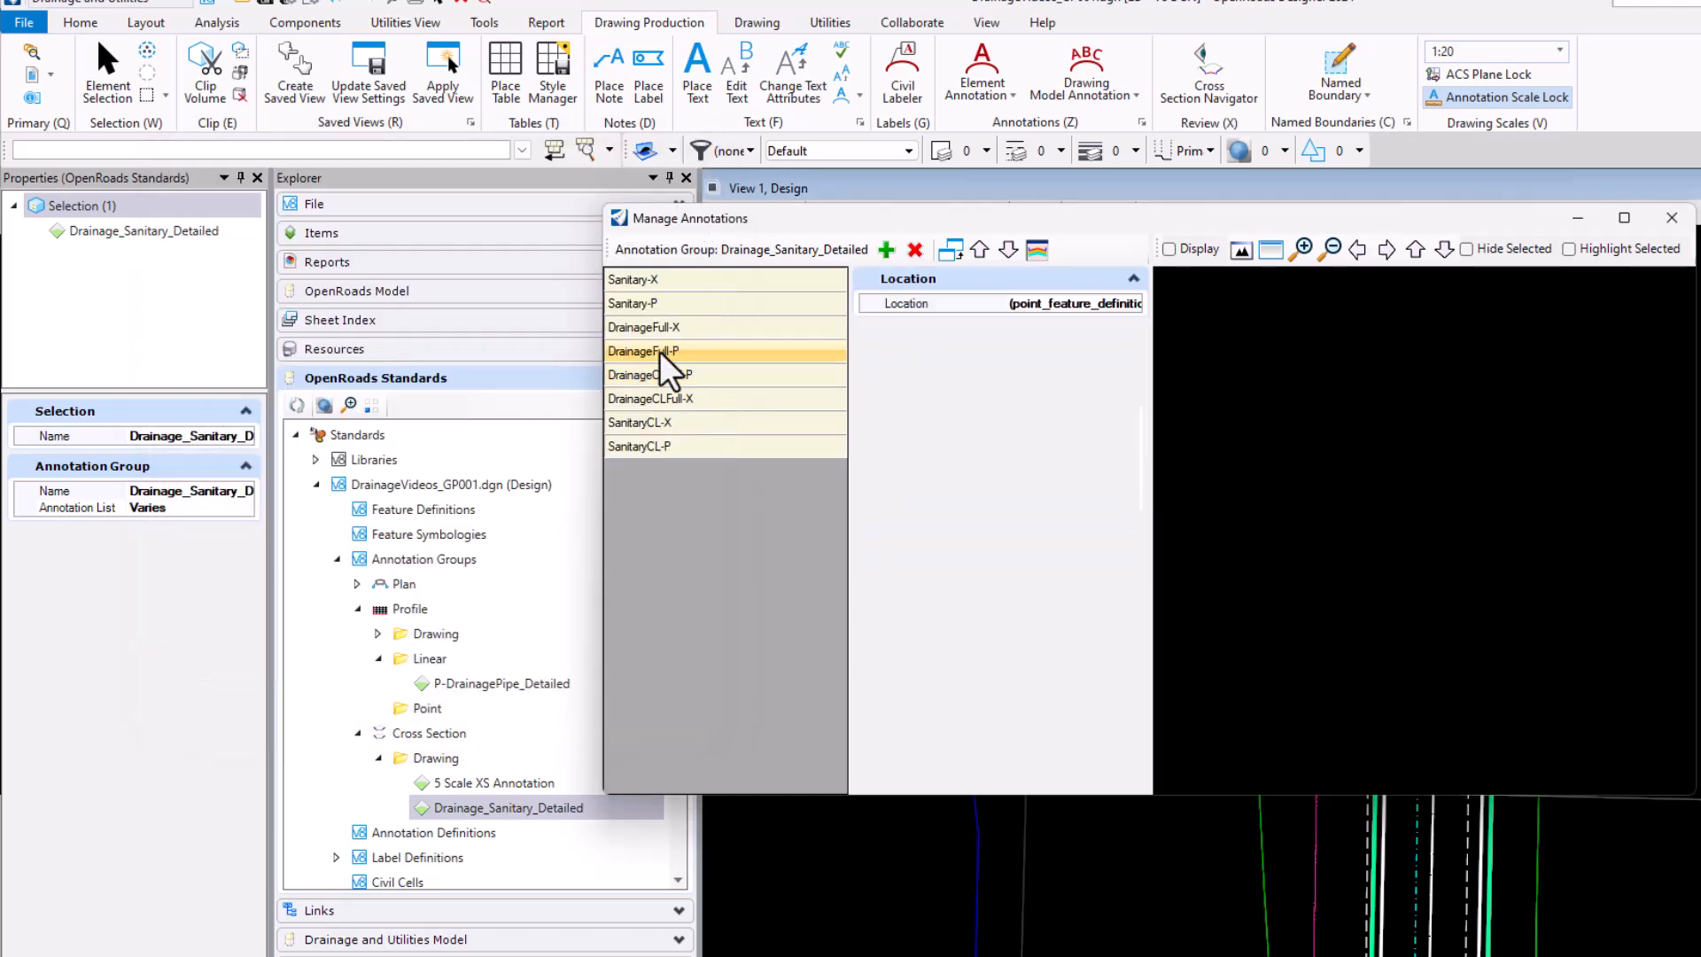
{"action": "left_click", "coordinate": [1099, 303]}
{"action": "left_click", "coordinate": [1129, 301]}
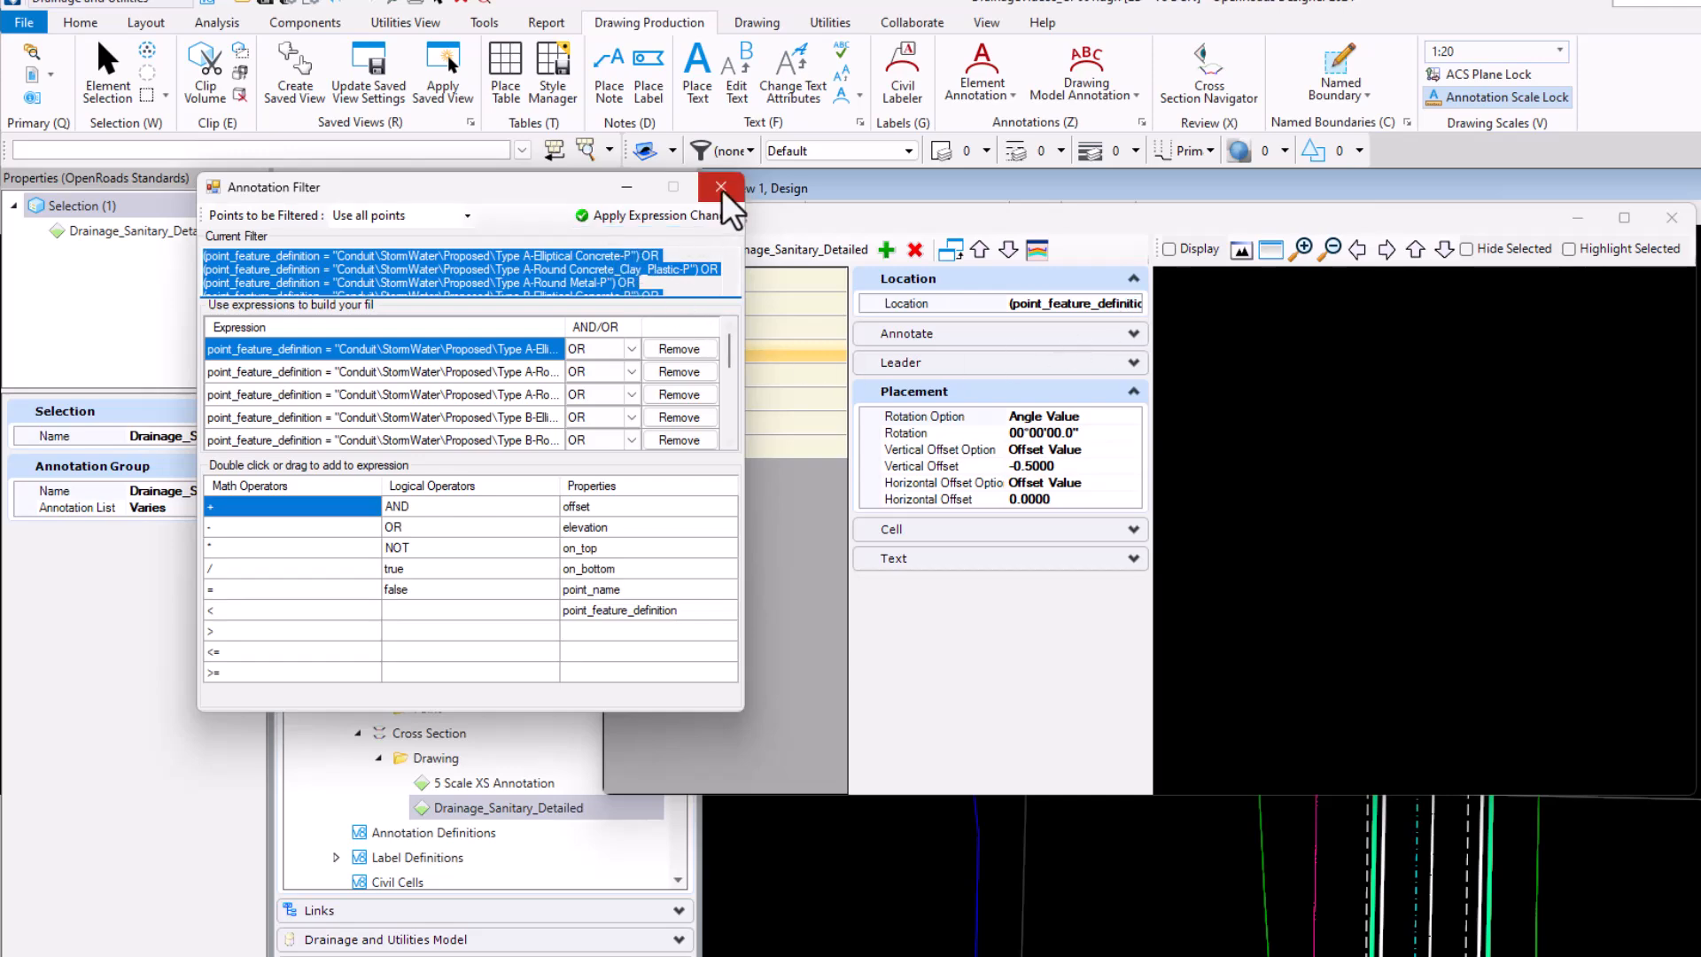
{"action": "left_click", "coordinate": [722, 189]}
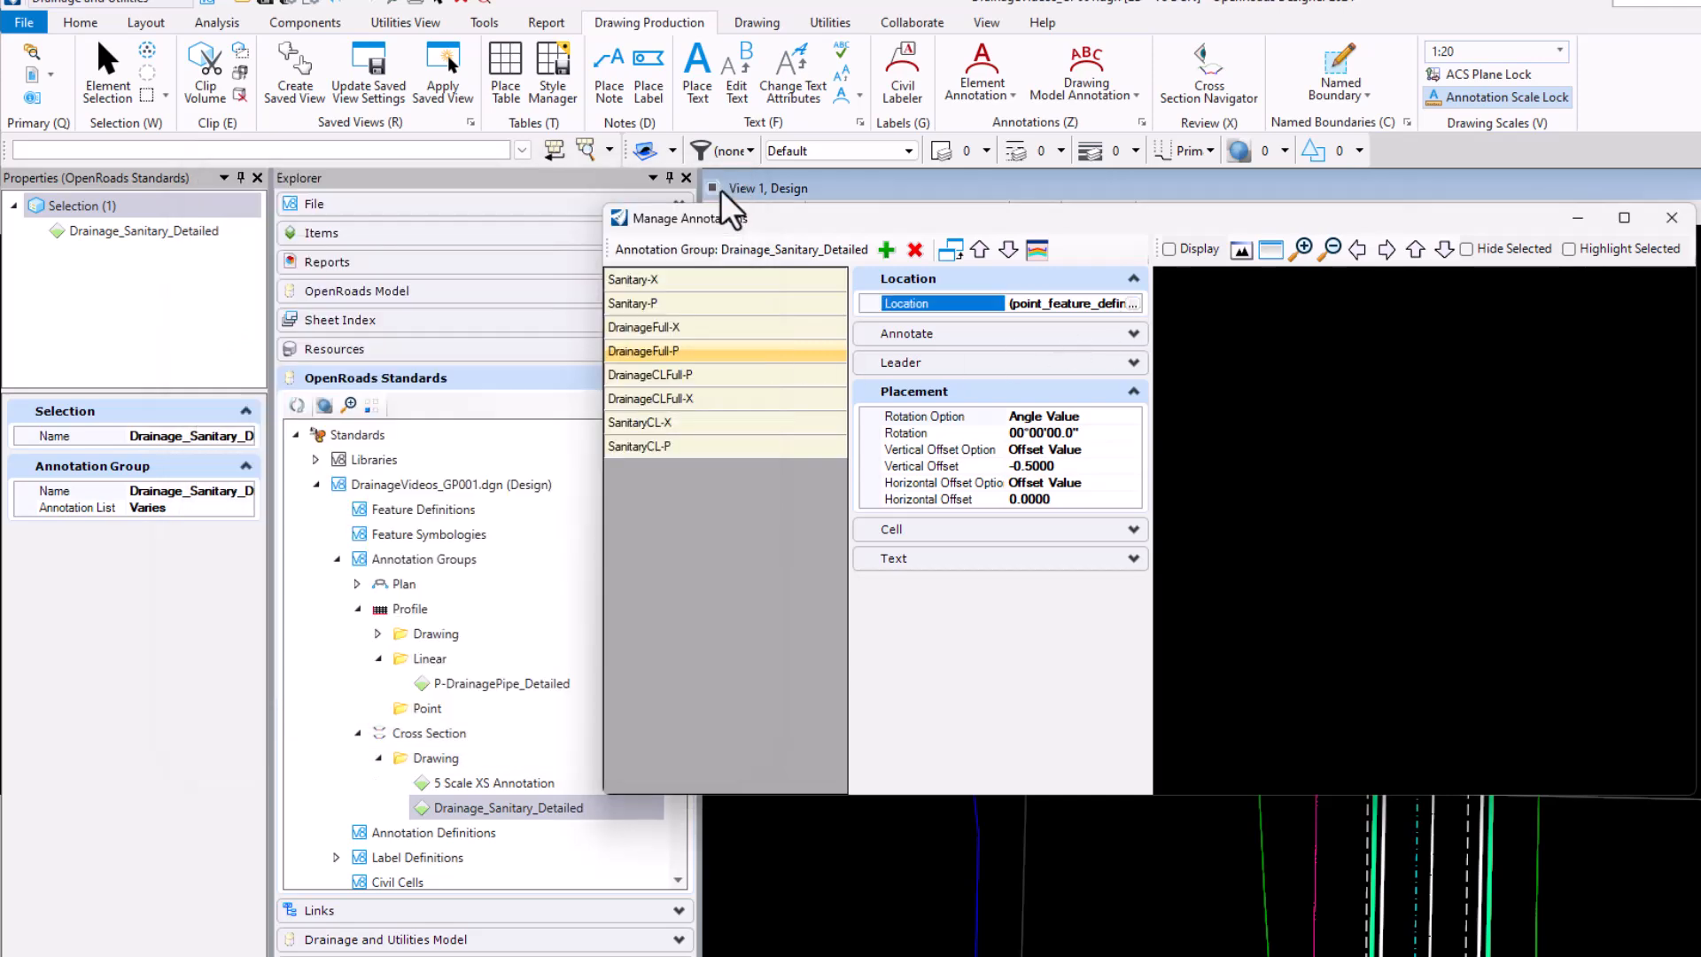
{"action": "left_click", "coordinate": [1669, 218]}
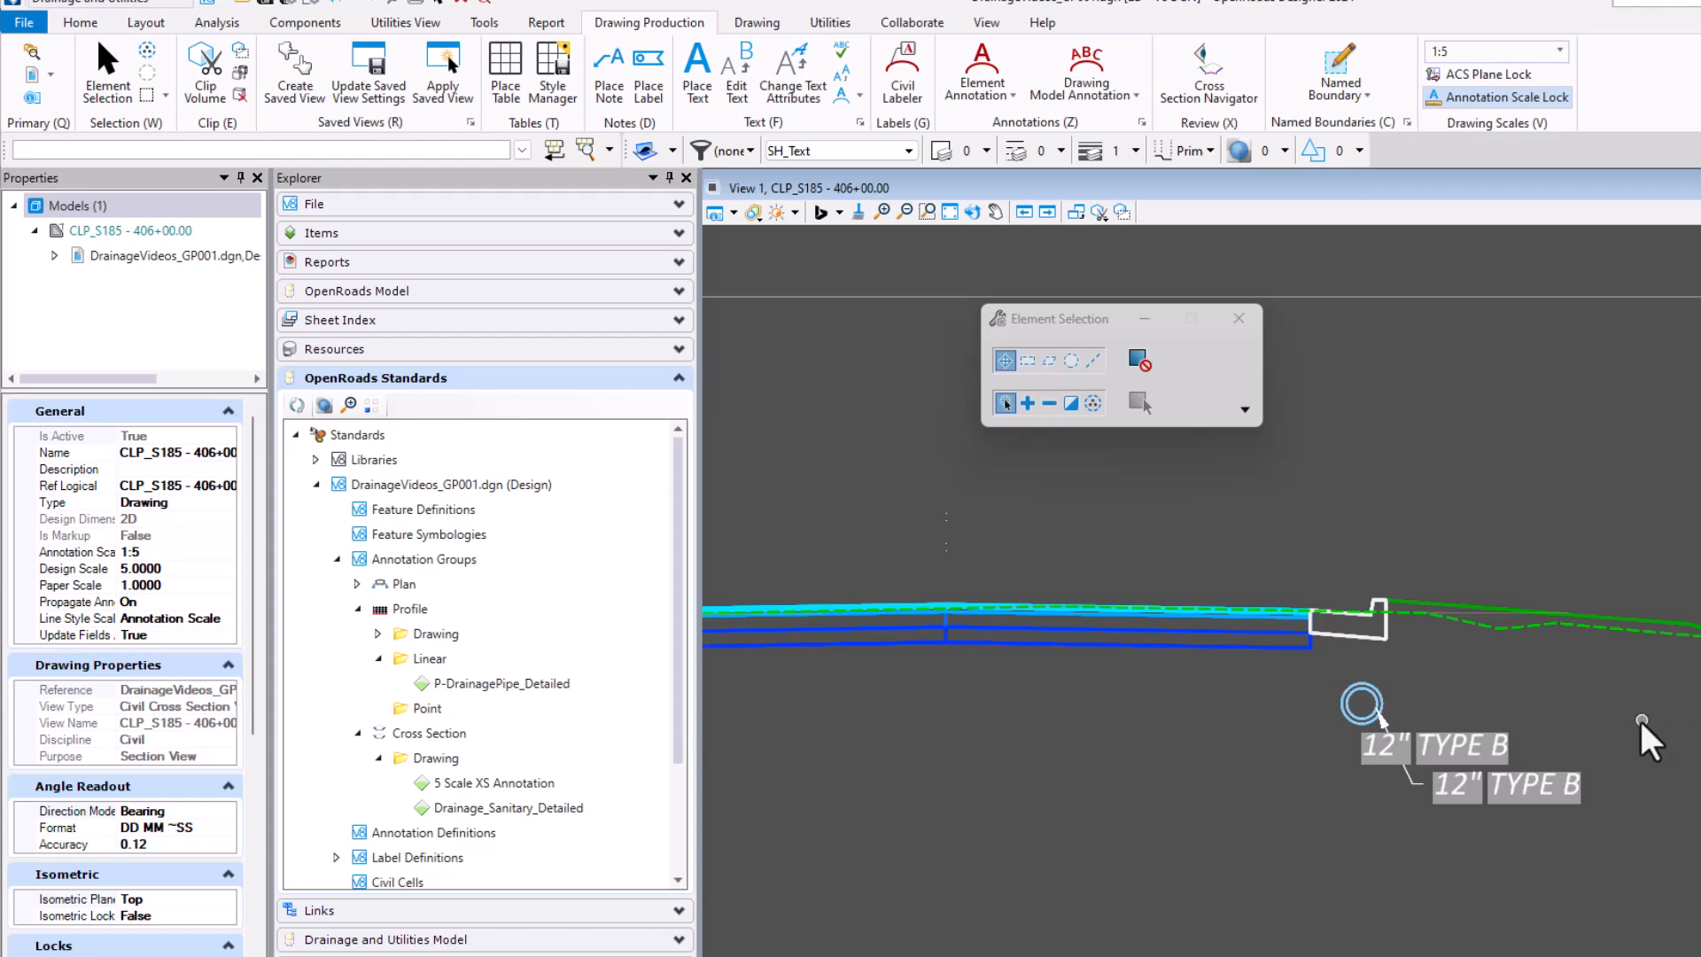
Step: Replace the 406+00.00 cross section's drawing annotations by removing them and annotating with the updated Drainage_Sanitary_Detailed group
{"action": "left_click", "coordinate": [1076, 99]}
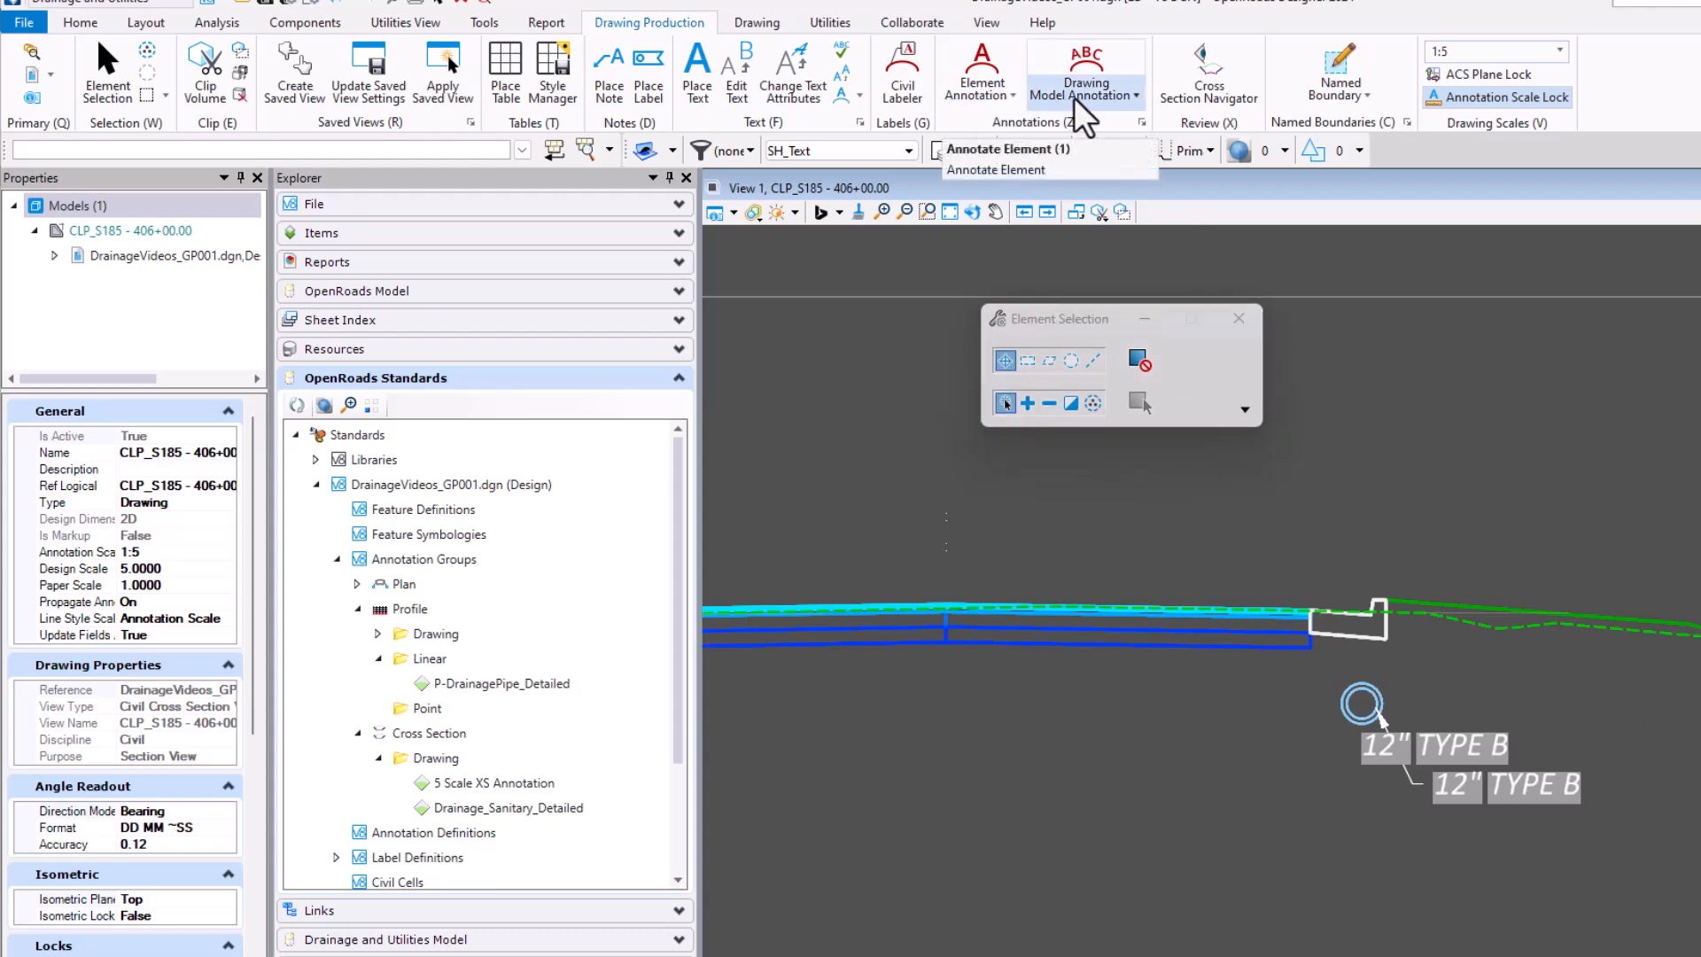
{"action": "left_click", "coordinate": [1099, 146]}
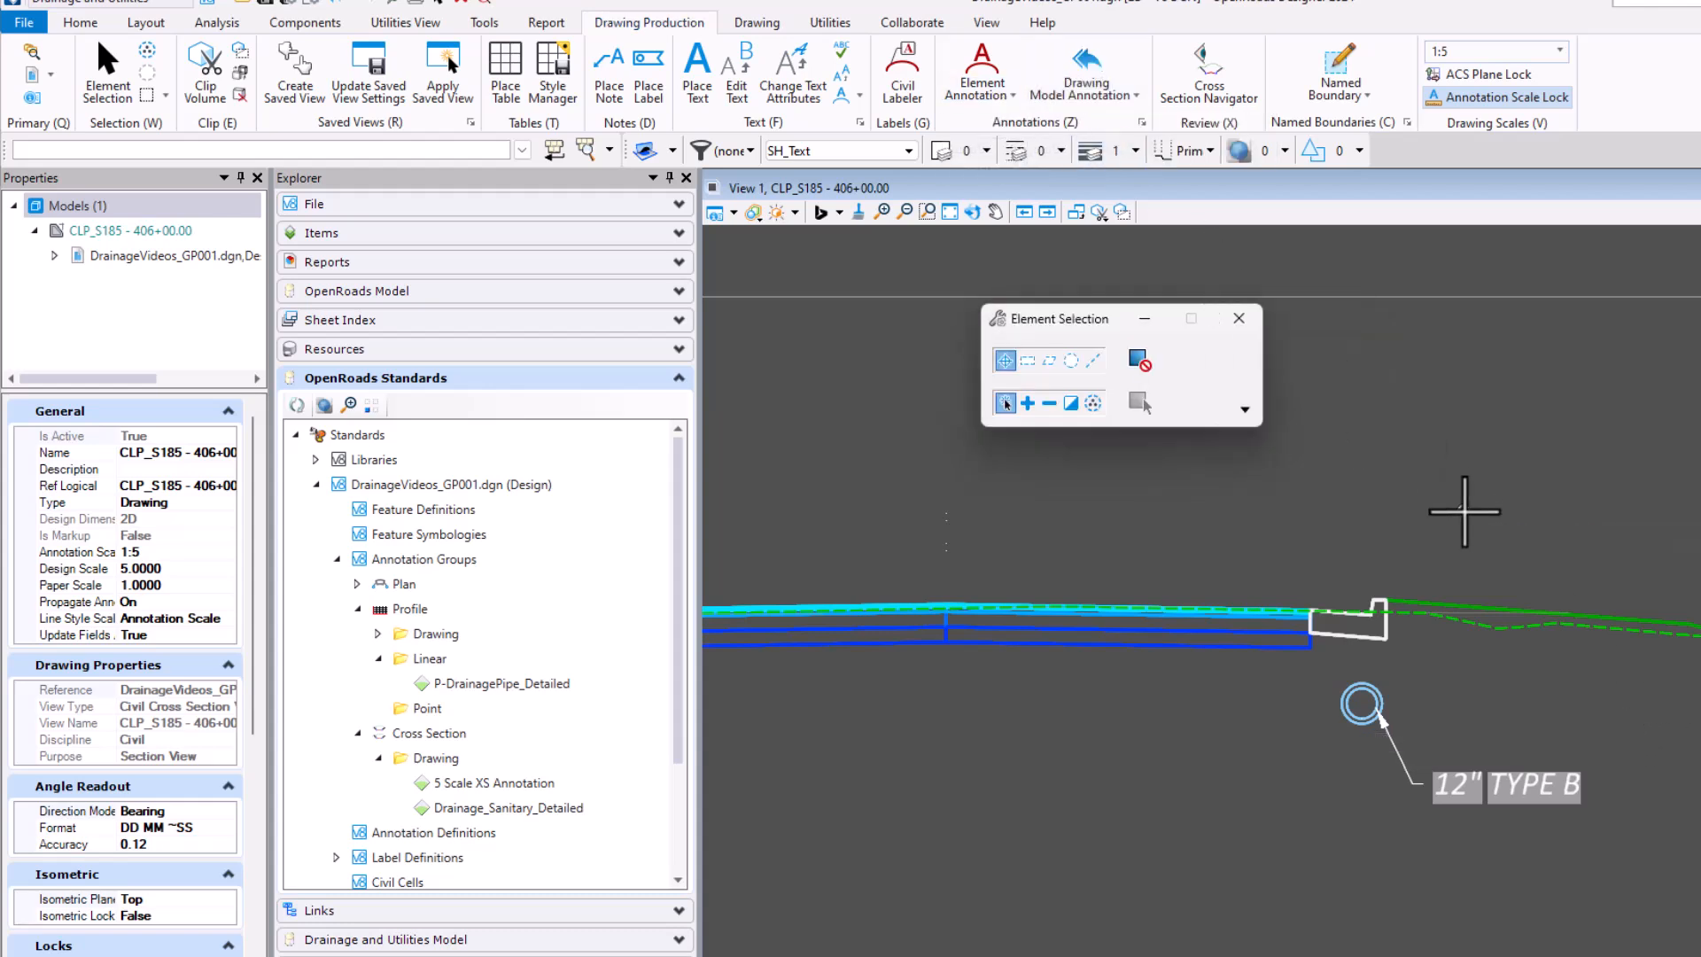
{"action": "left_click", "coordinate": [1091, 99]}
{"action": "left_click", "coordinate": [1107, 125]}
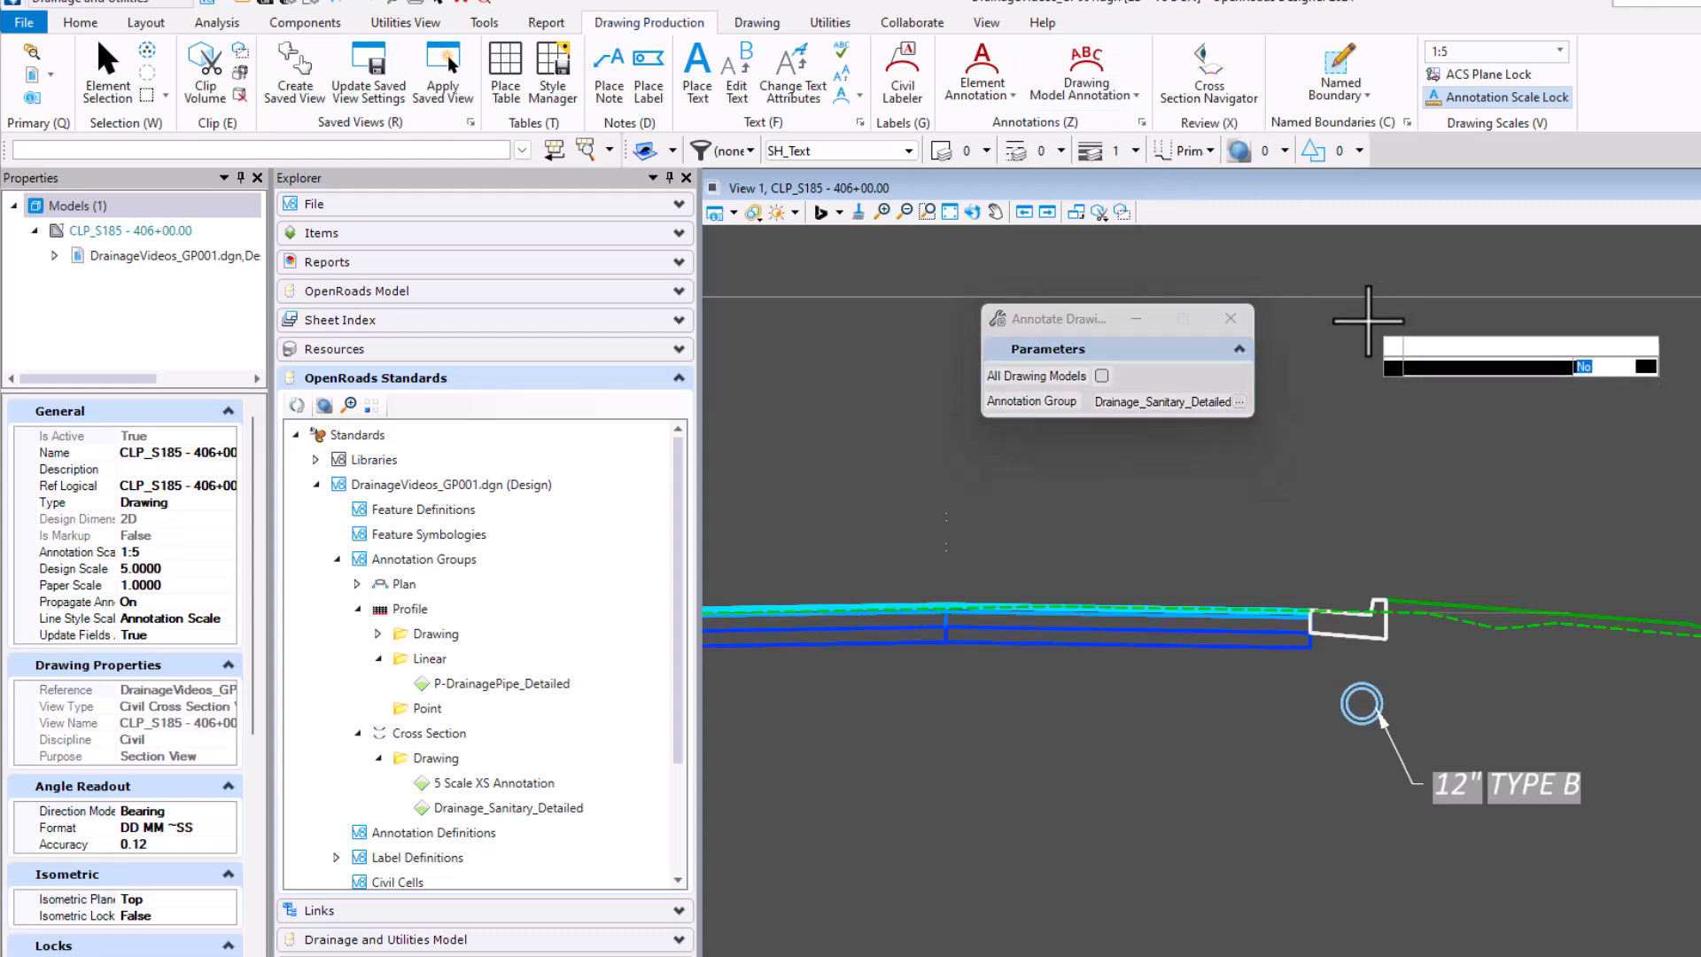
{"action": "left_click", "coordinate": [1394, 423]}
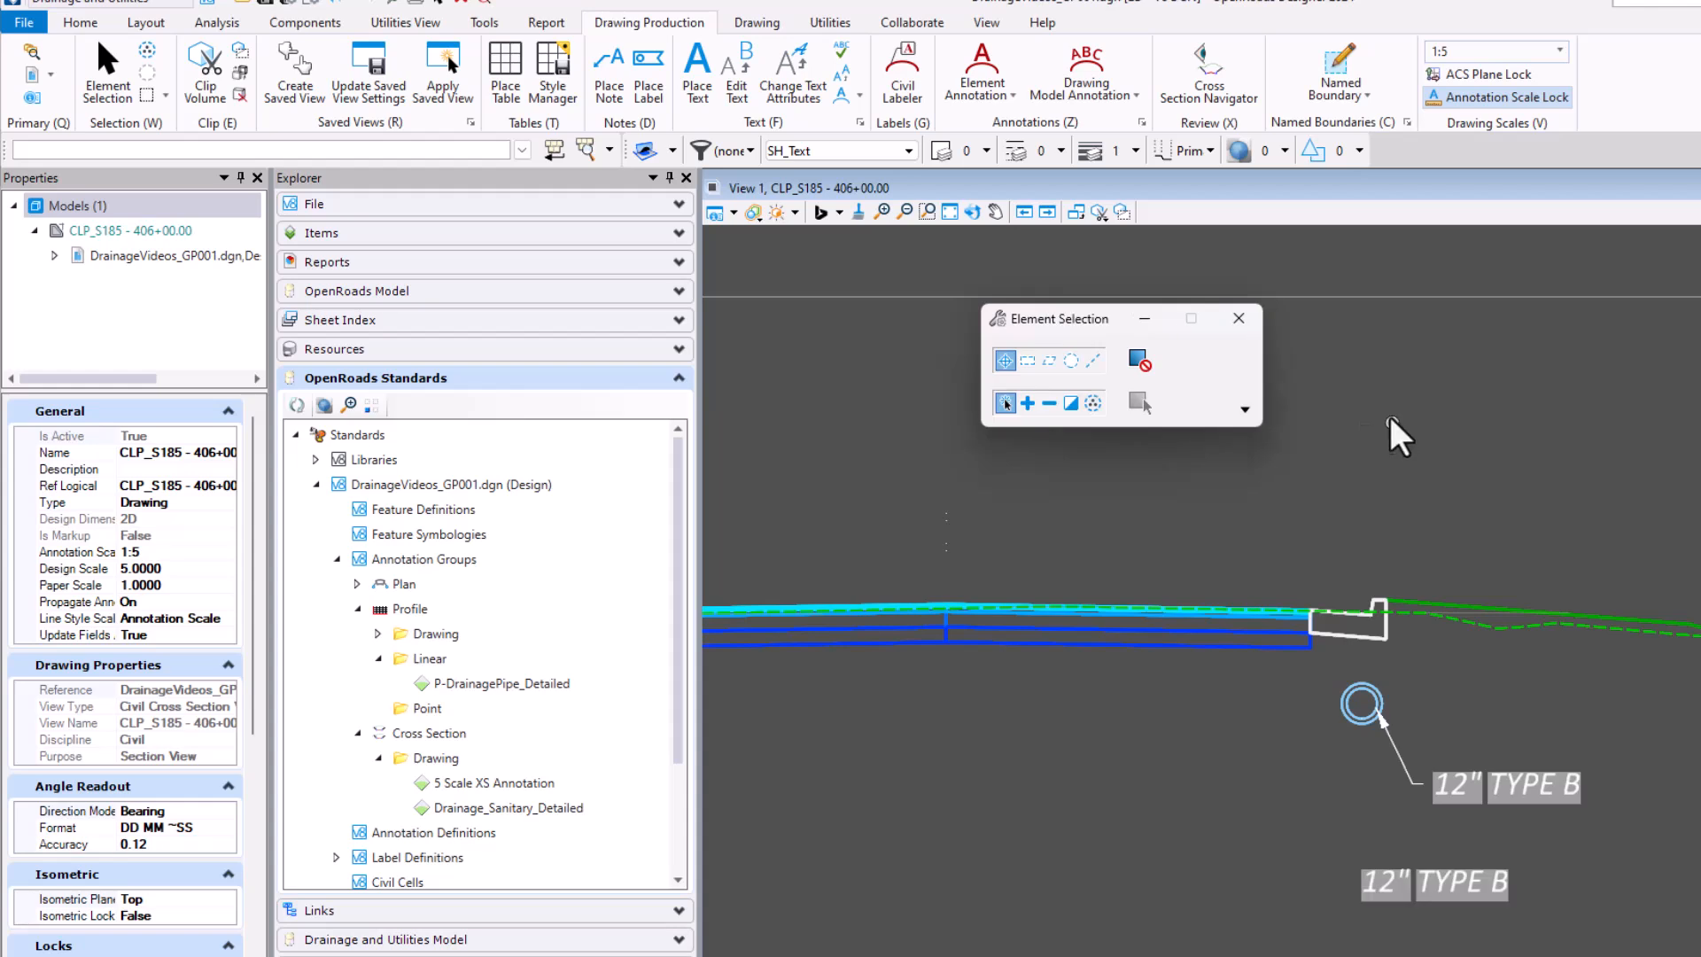